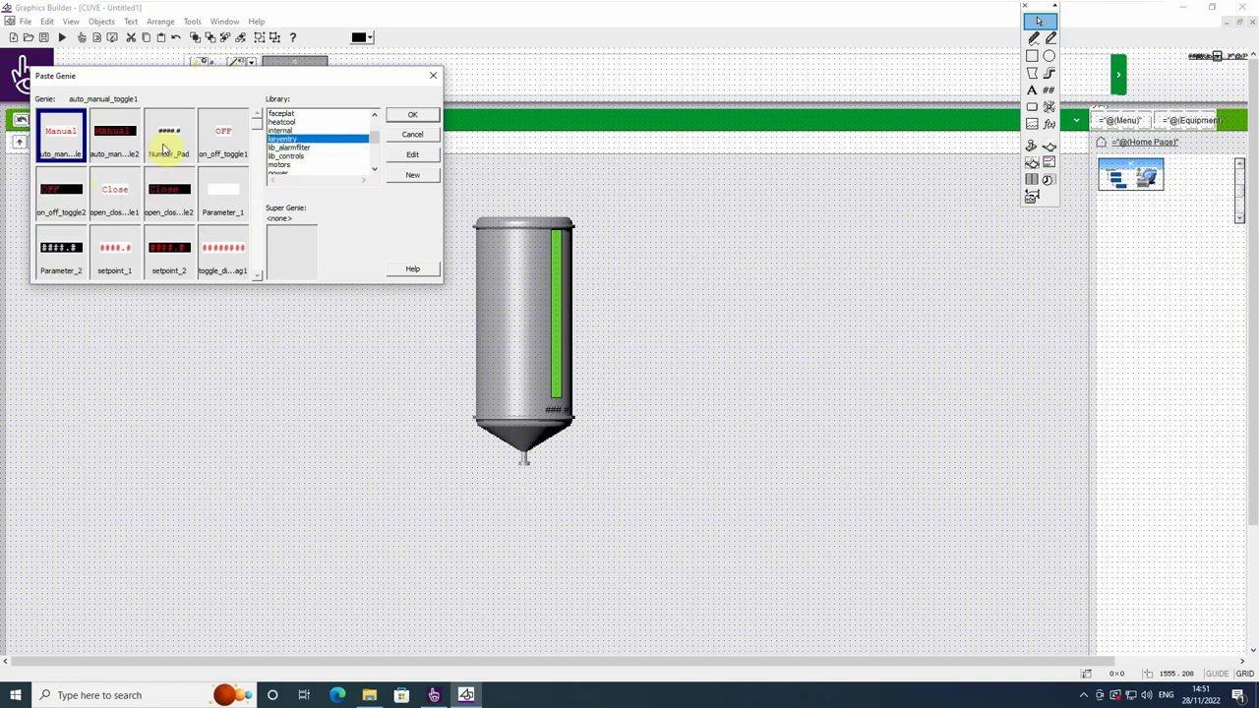
- Insert the setpoint_1 genie from the keyentry library, link it to the NIVEAU tag, and place it to the upper right of the tank
left_click(115, 252)
left_click(413, 115)
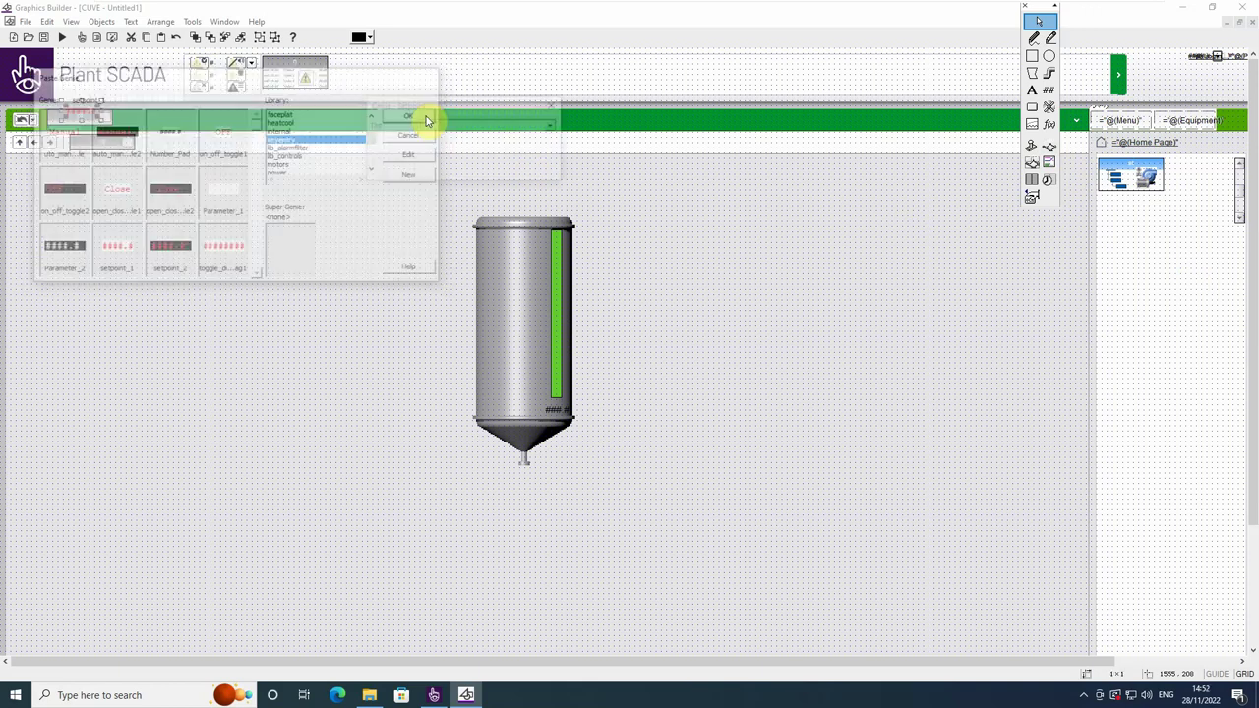
left_click(553, 128)
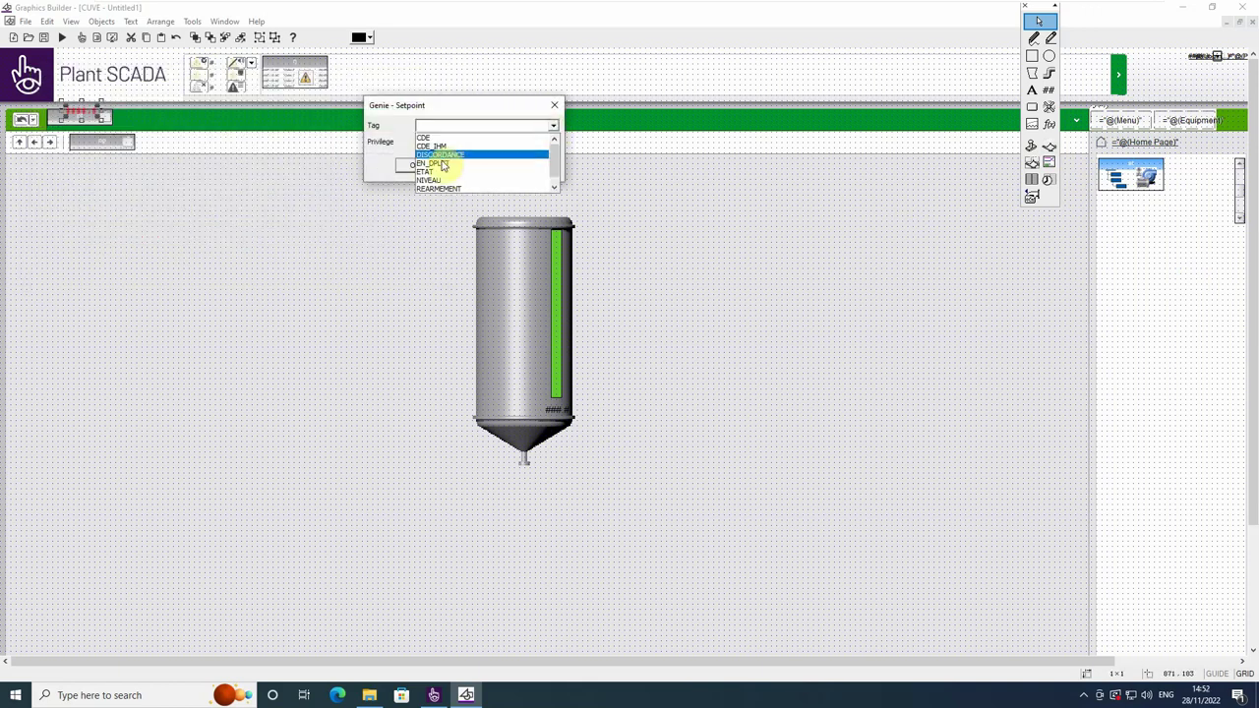
left_click(426, 182)
left_click(416, 166)
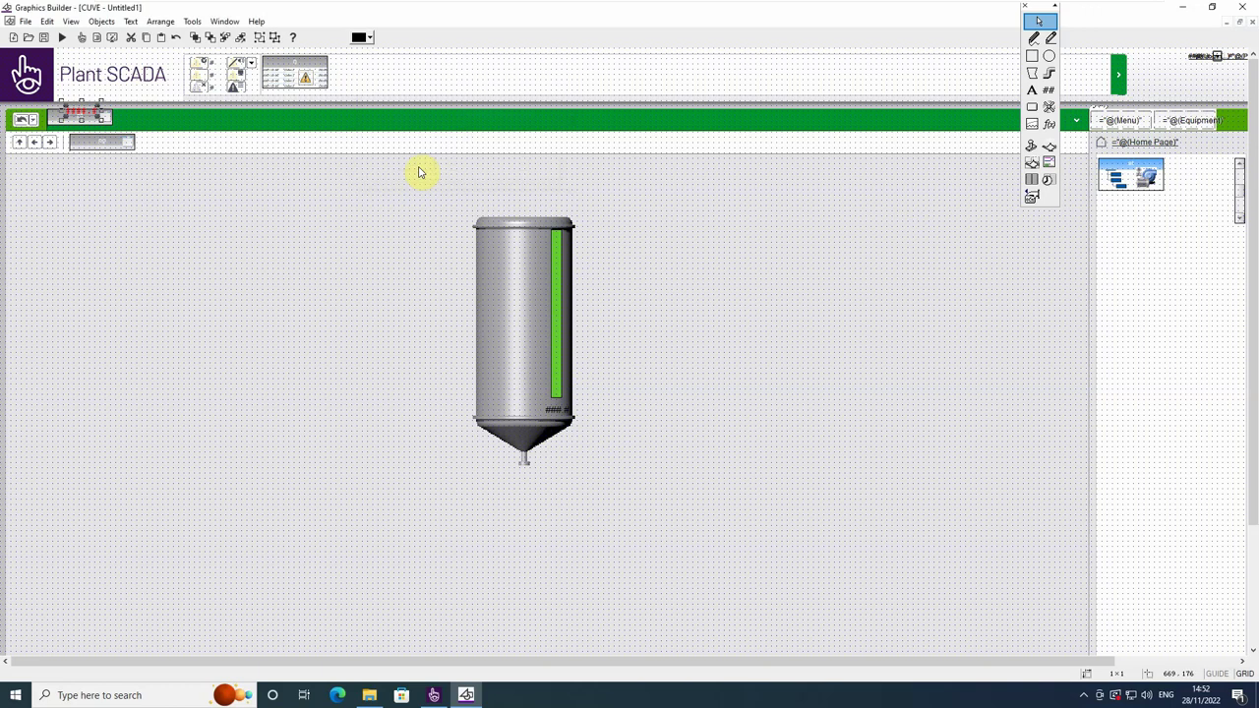
left_click_drag(100, 111, 946, 213)
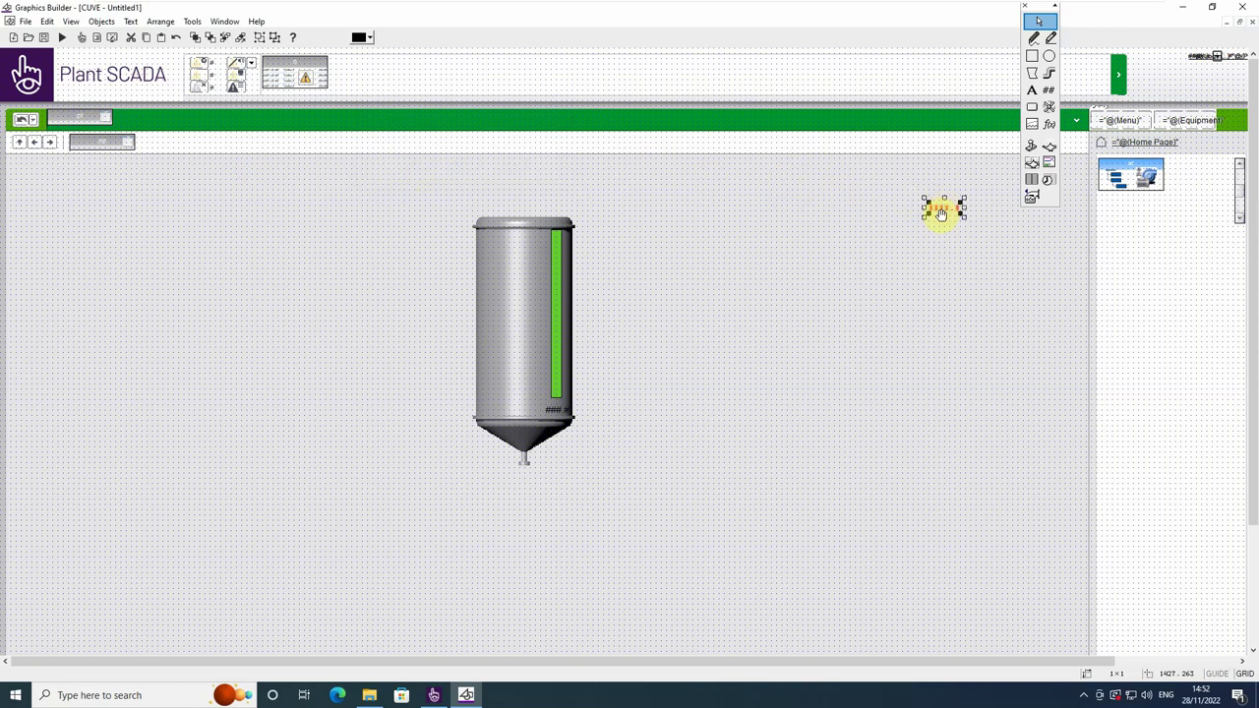
left_click(933, 233)
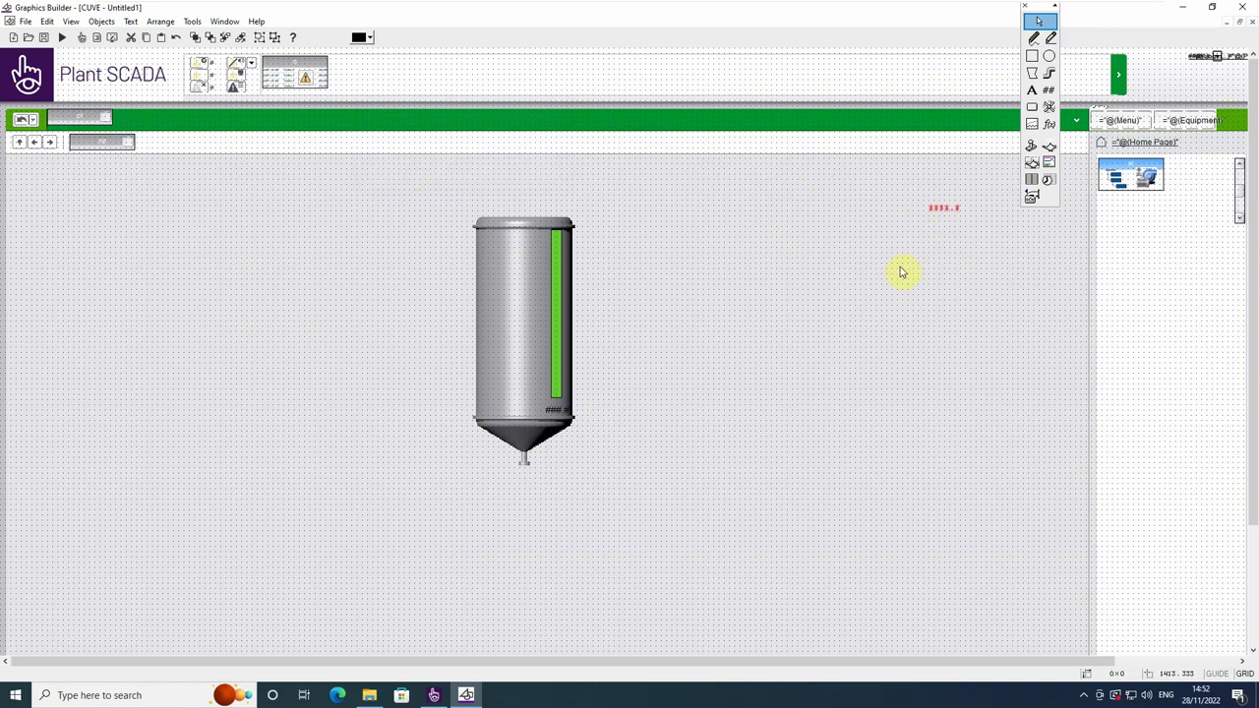
- Save the graphics page as MAIN in the CUVE project
left_click(43, 37)
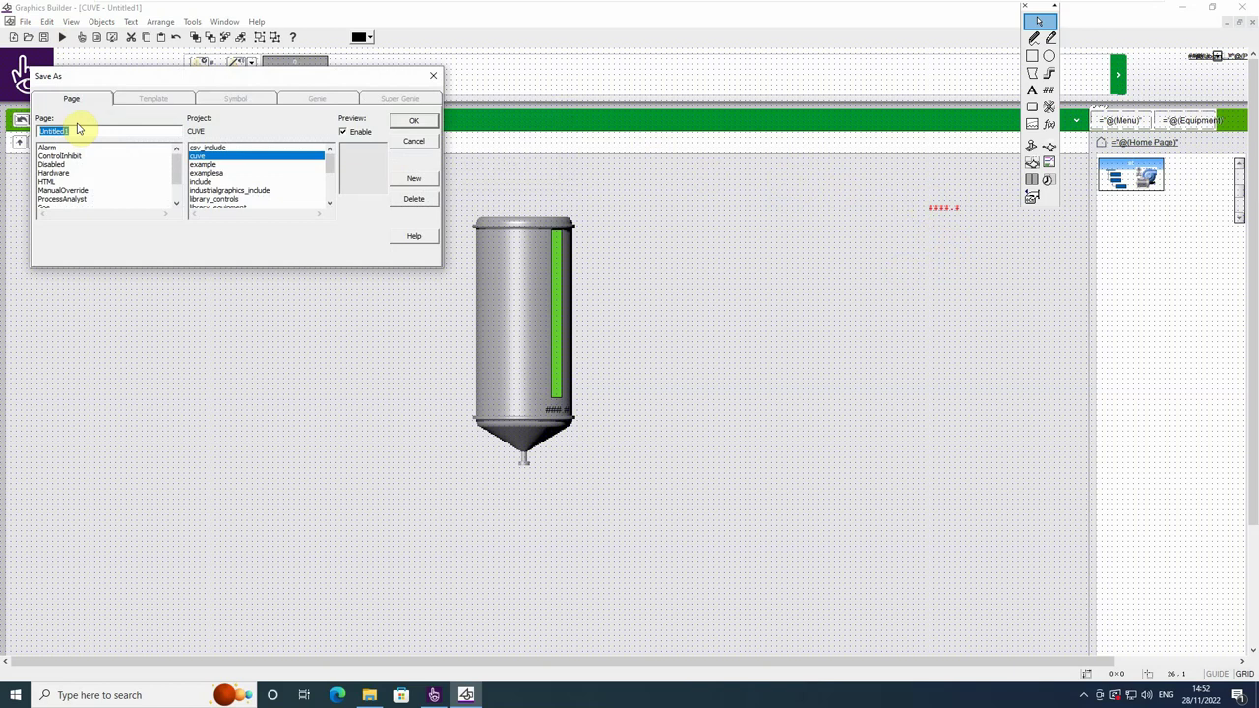
type("MAIN")
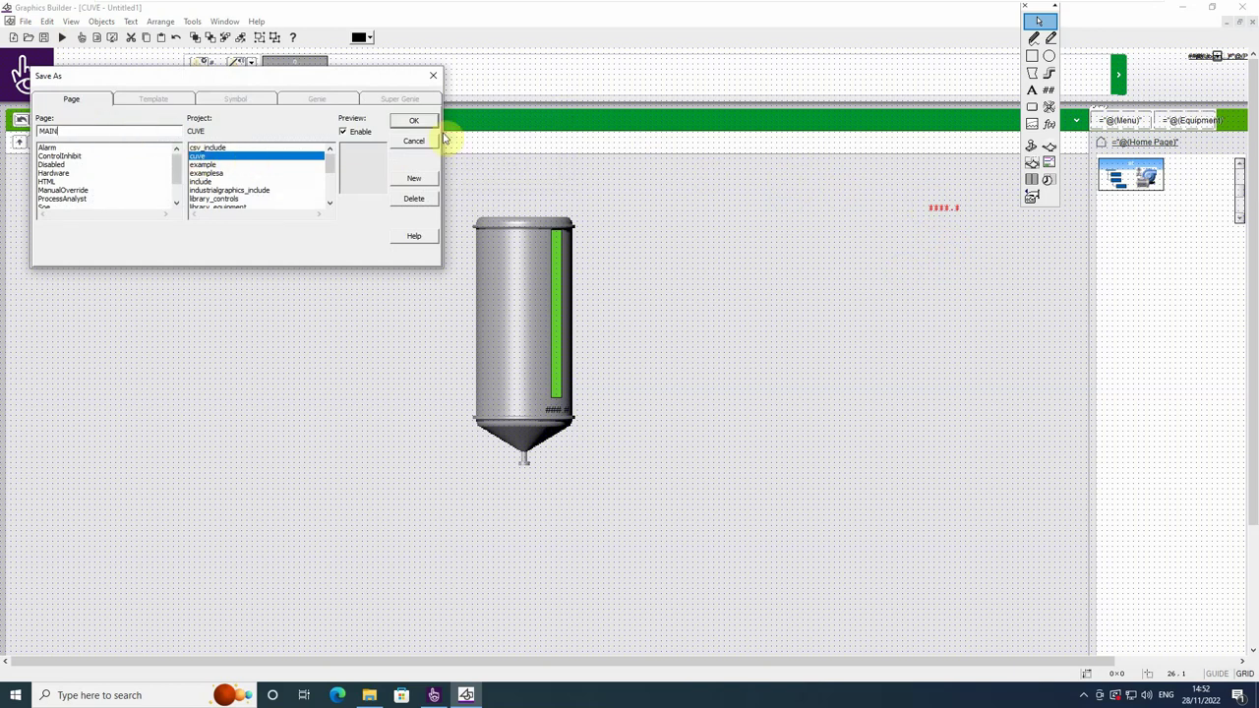
left_click(414, 122)
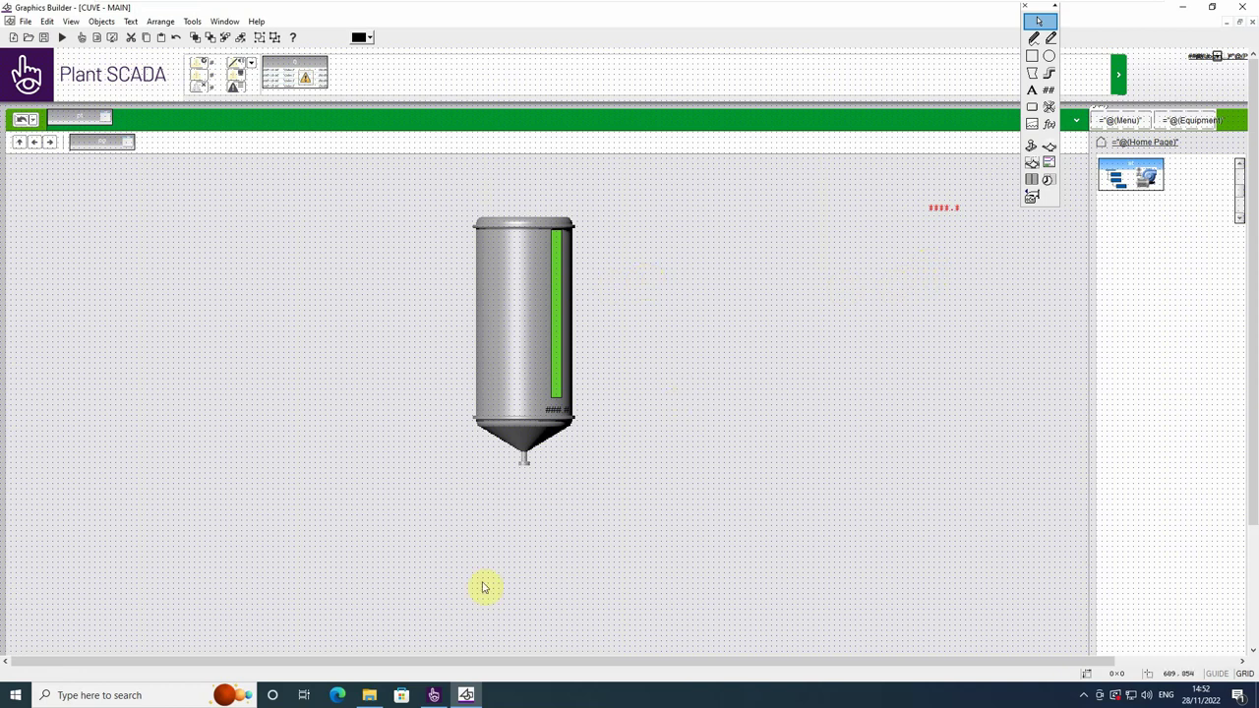
- Switch to Plant SCADA Studio and open the Digital Alarms table of the system model
left_click(433, 693)
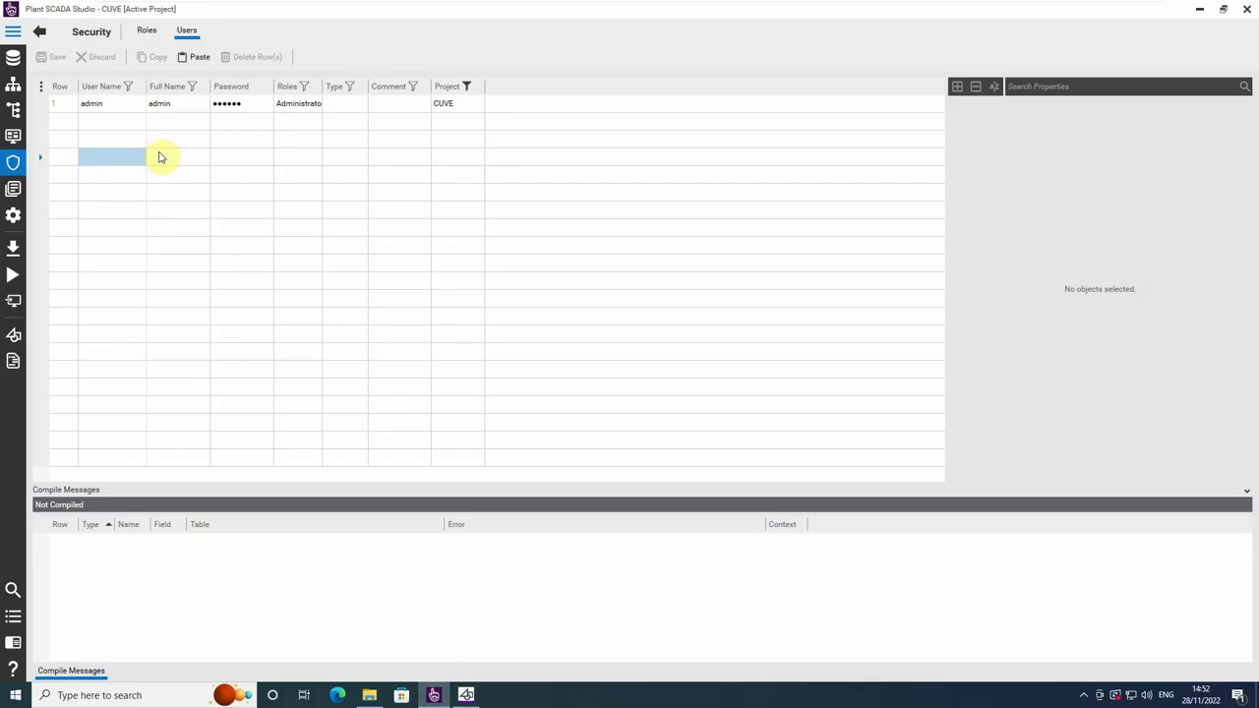
left_click(14, 110)
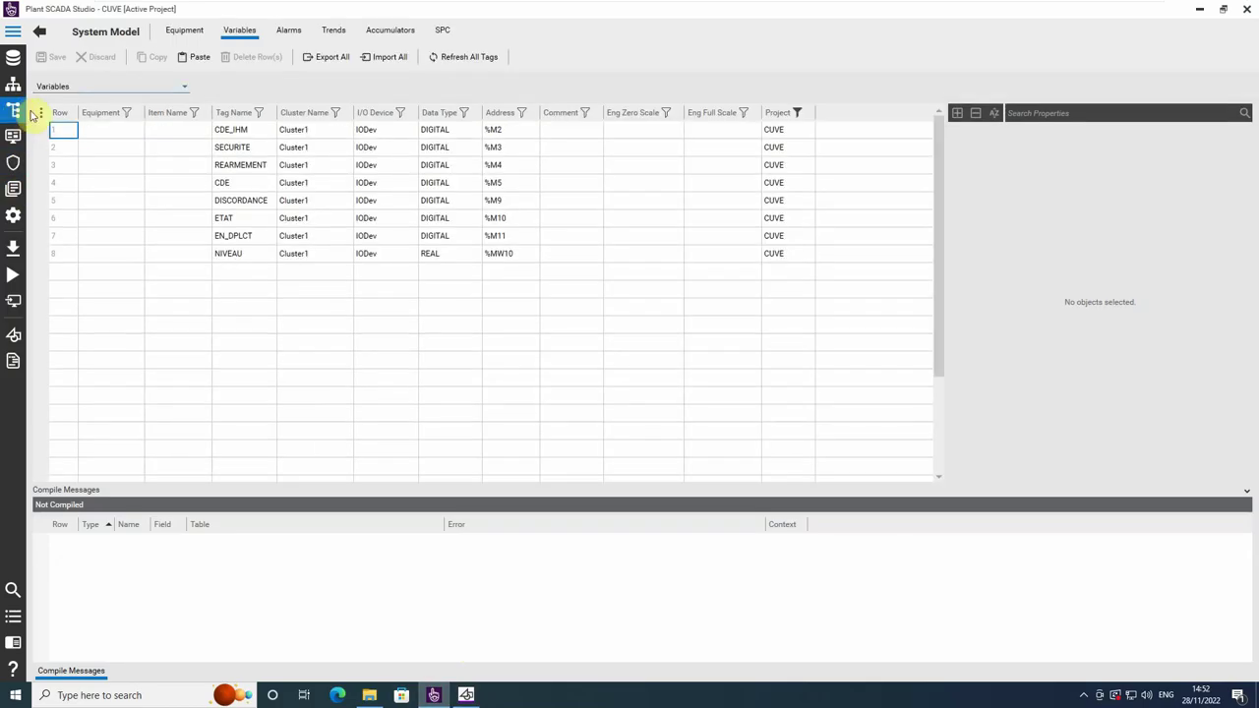
left_click(289, 31)
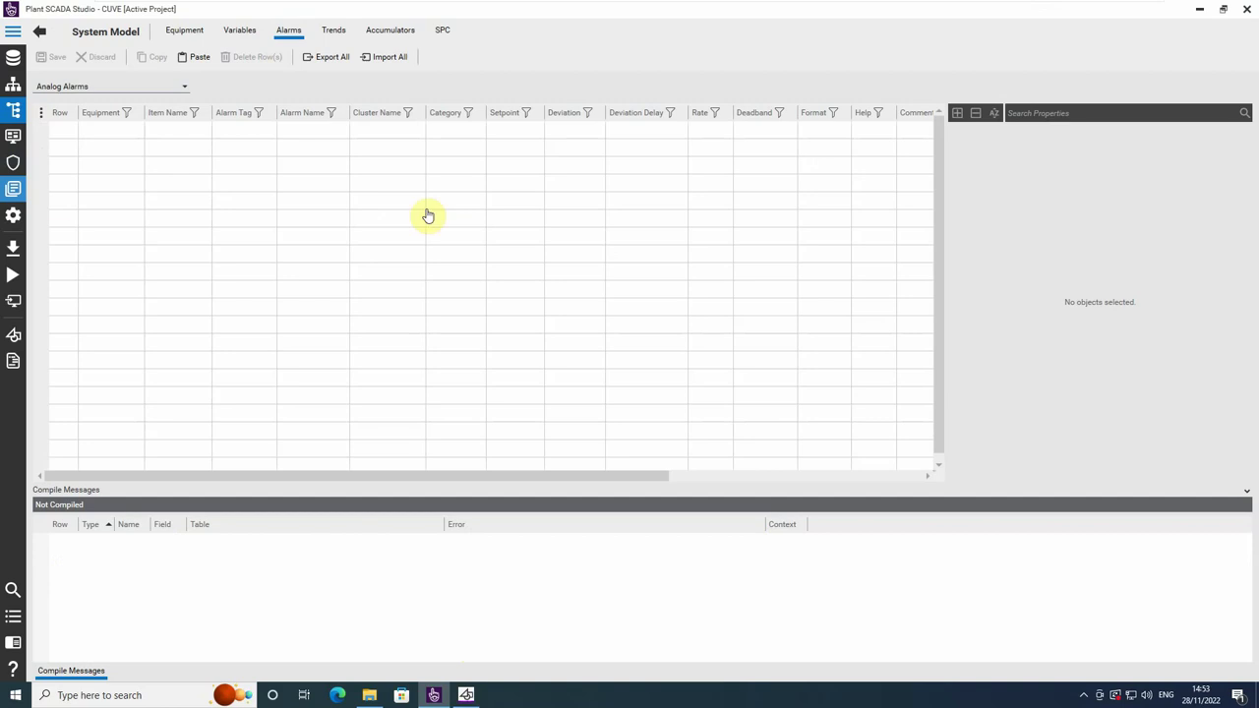
left_click(133, 86)
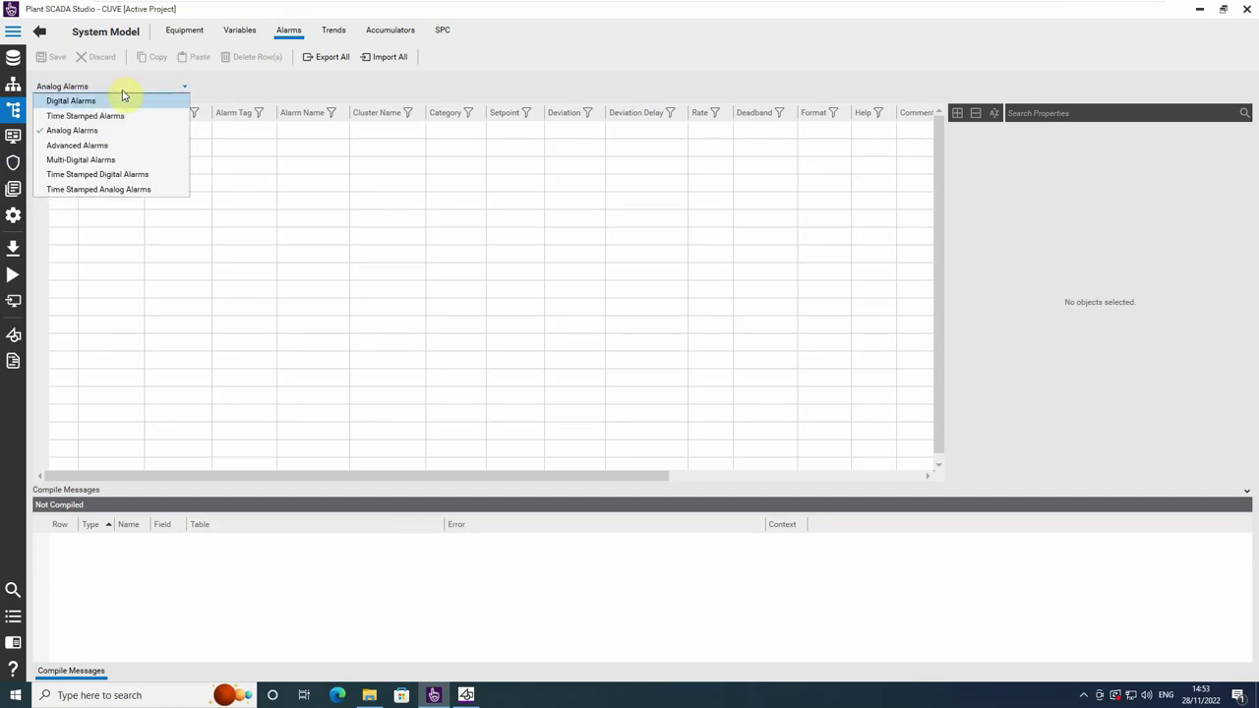
left_click(123, 99)
left_click(180, 132)
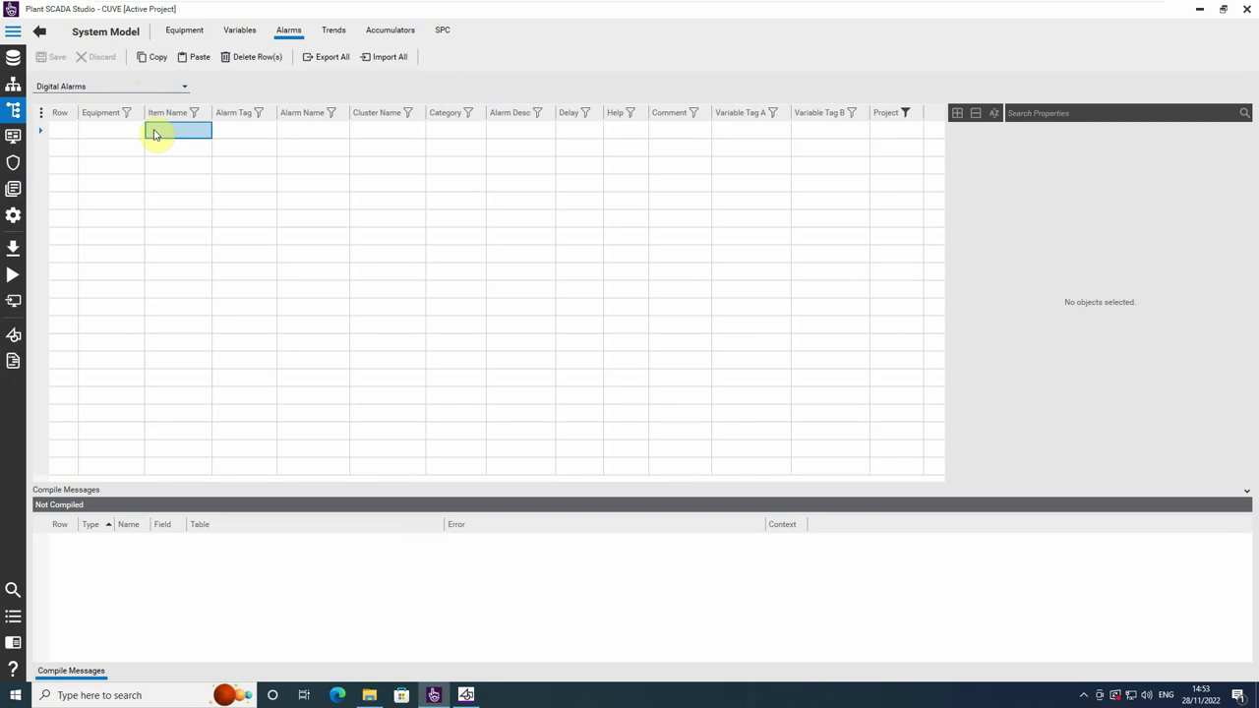
left_click(180, 133)
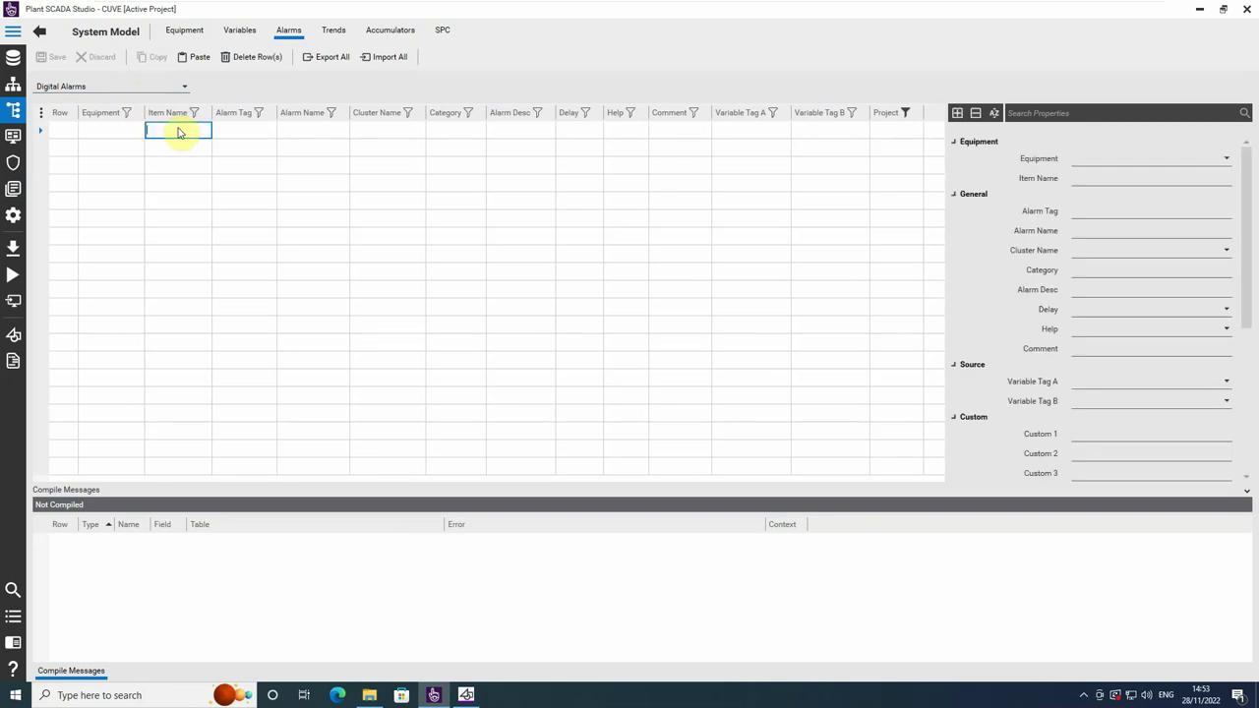
key("shift+Tab")
left_click(106, 132)
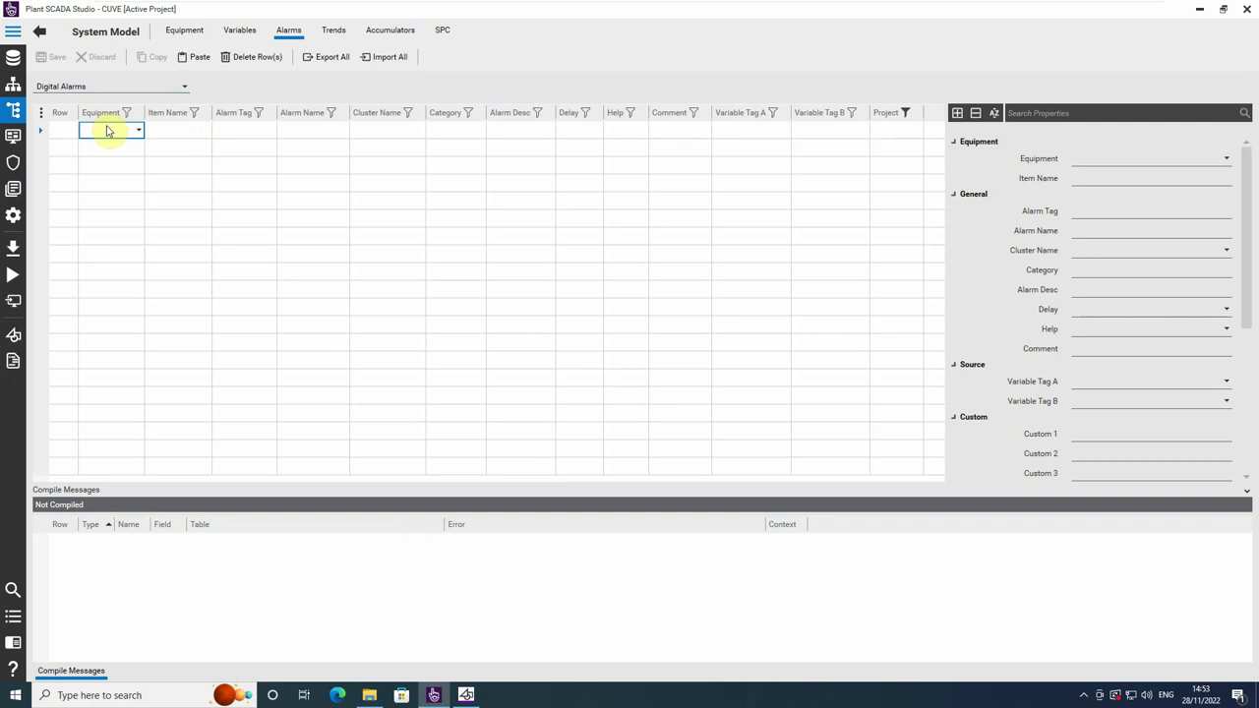
left_click(139, 130)
left_click(129, 141)
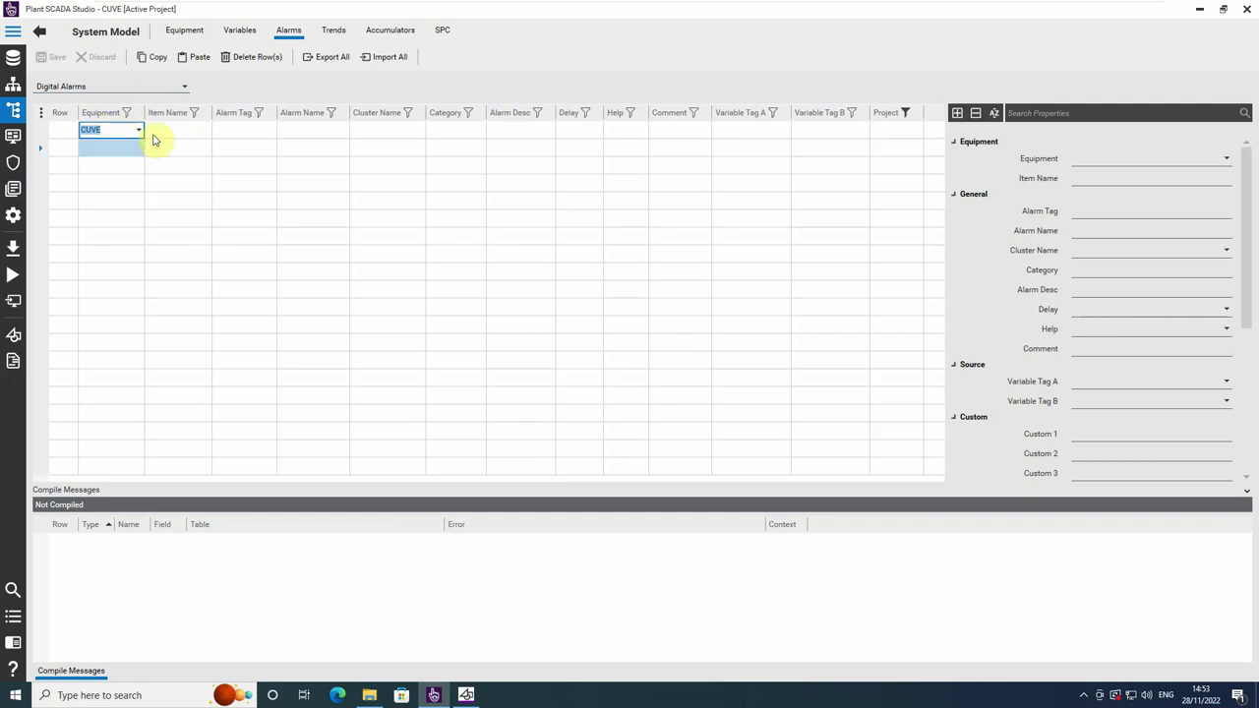
left_click(164, 126)
left_click(118, 130)
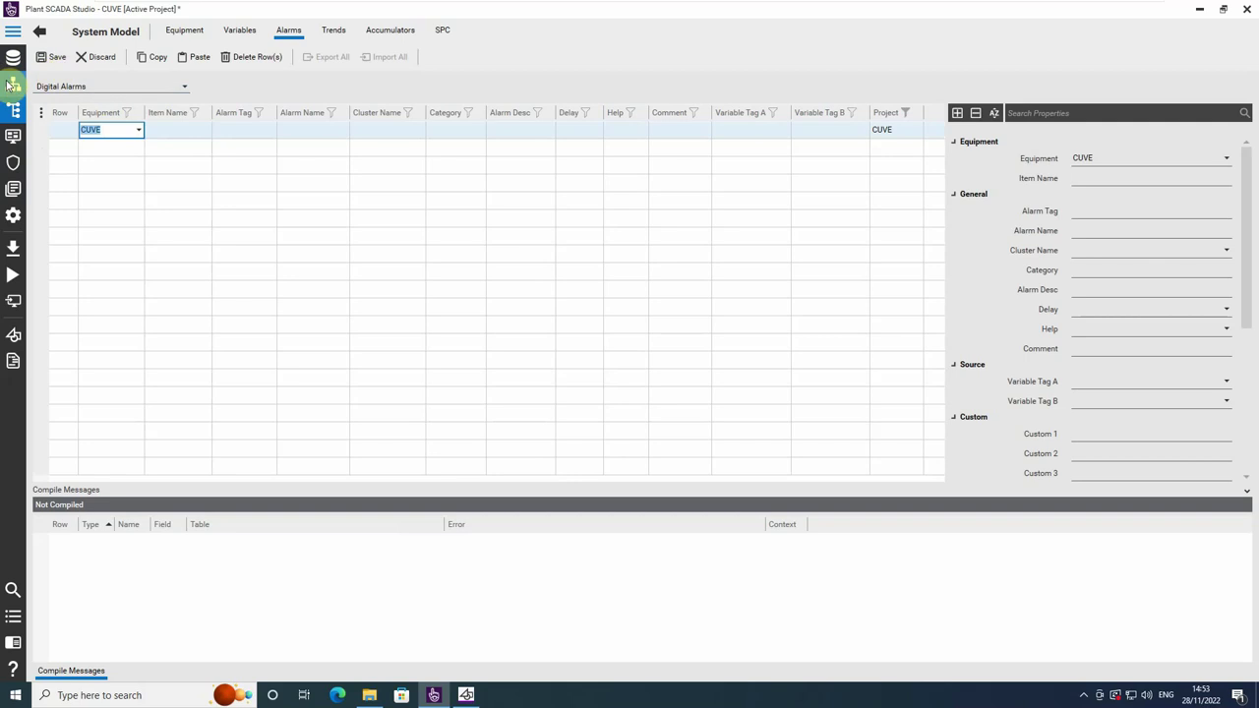
left_click(131, 132)
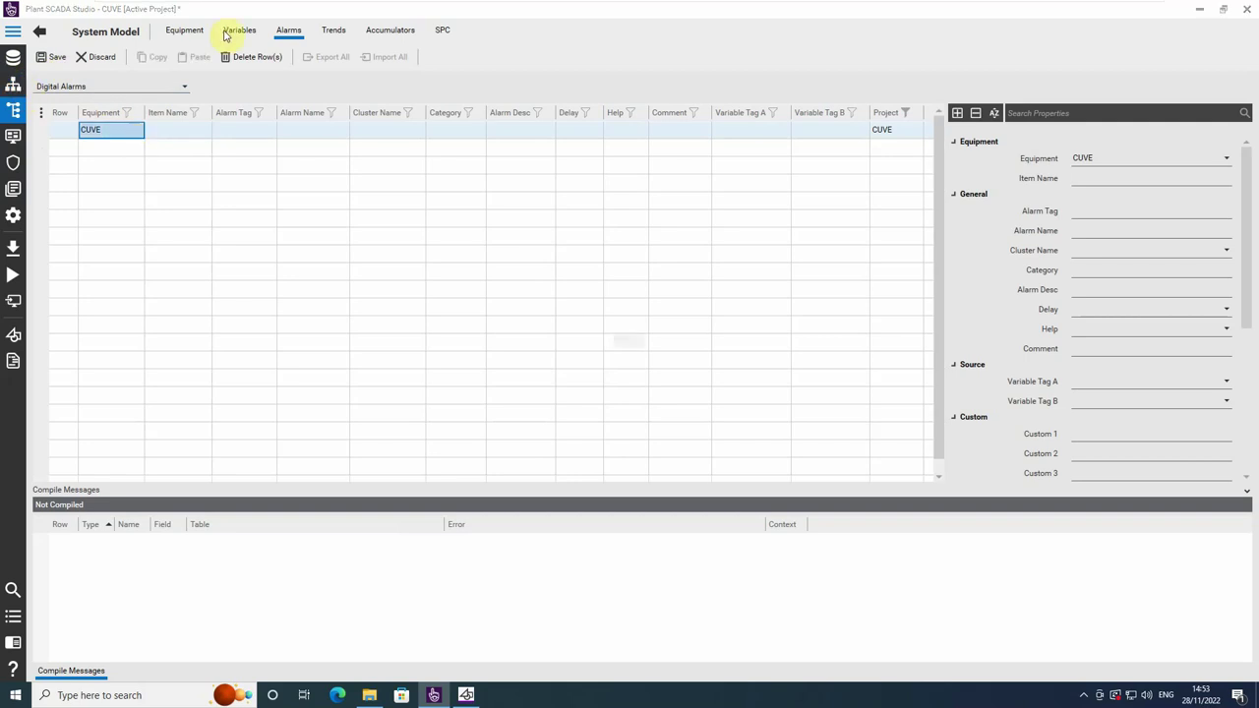
left_click(187, 30)
left_click(709, 399)
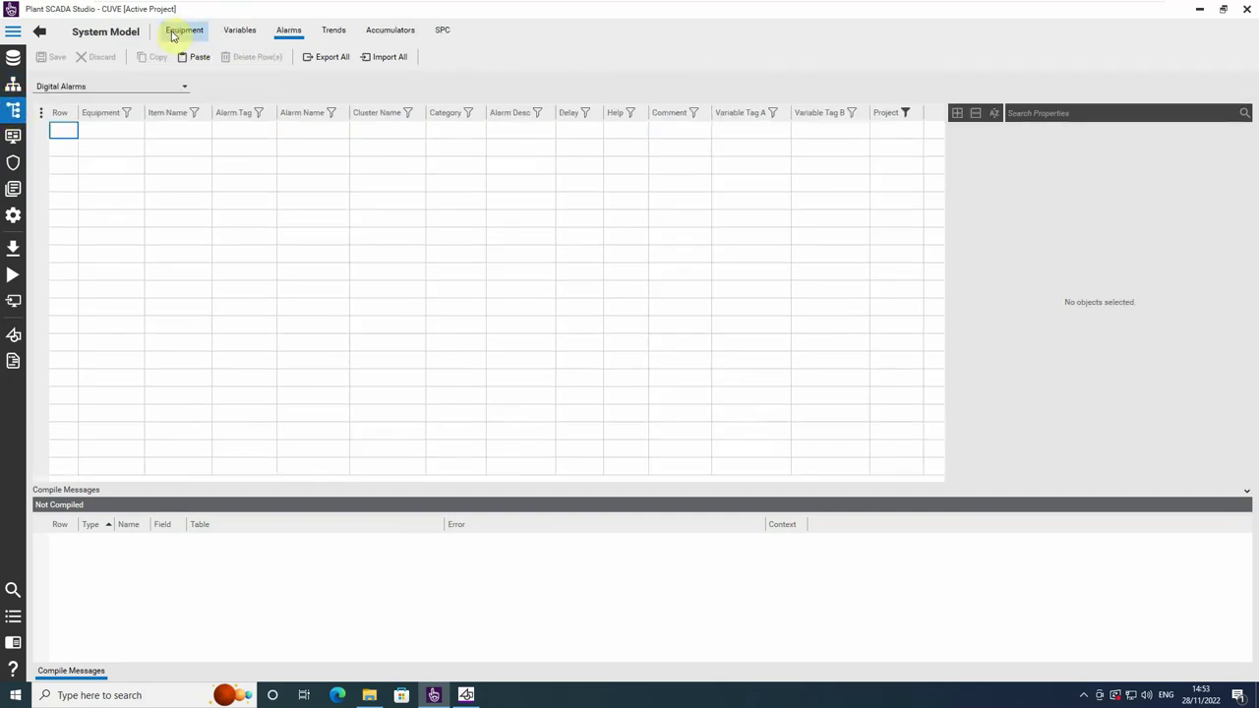
- Add an equipment entry named VANNE on Cluster1 to the system model and save it
left_click(182, 30)
left_click(99, 149)
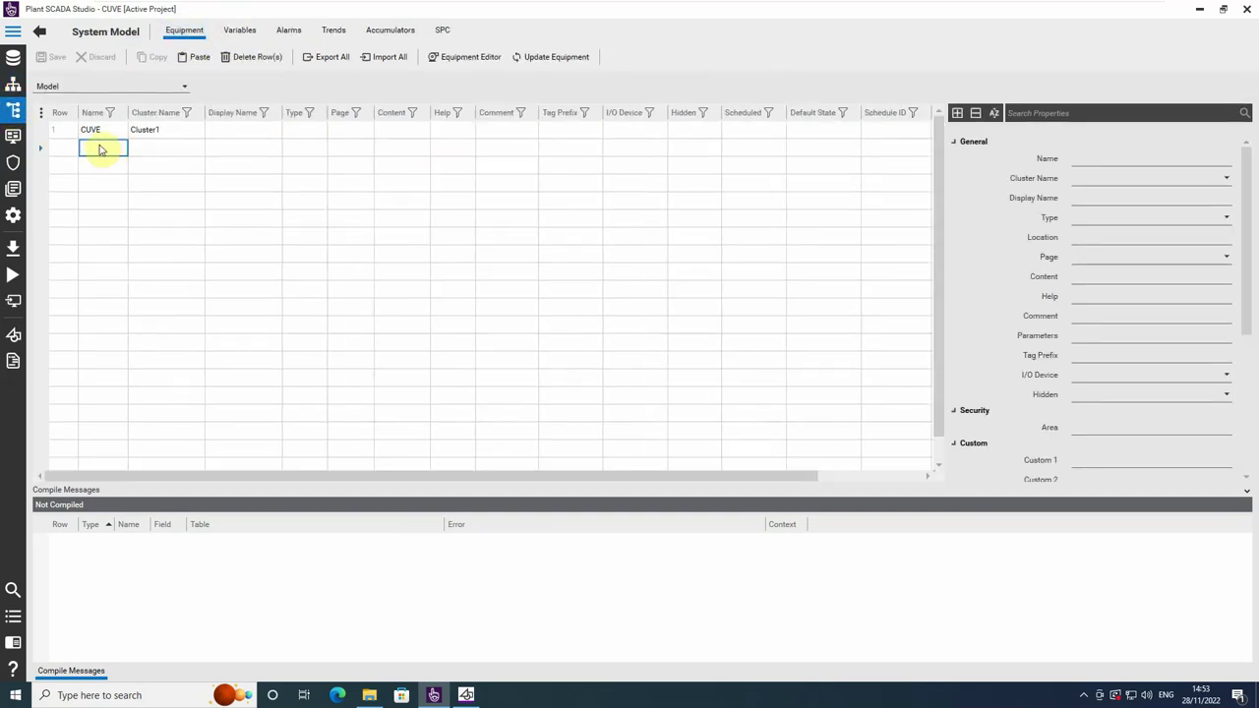
type("VANNE")
key("Tab")
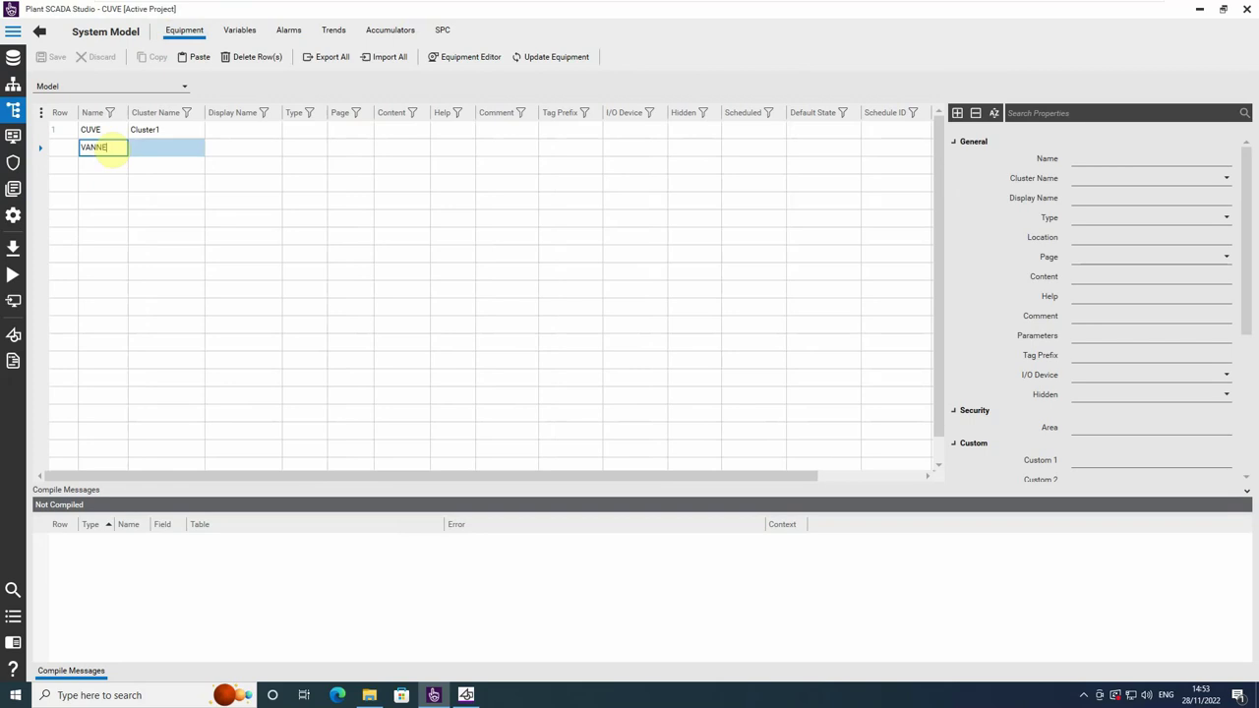
left_click(202, 149)
left_click(202, 149)
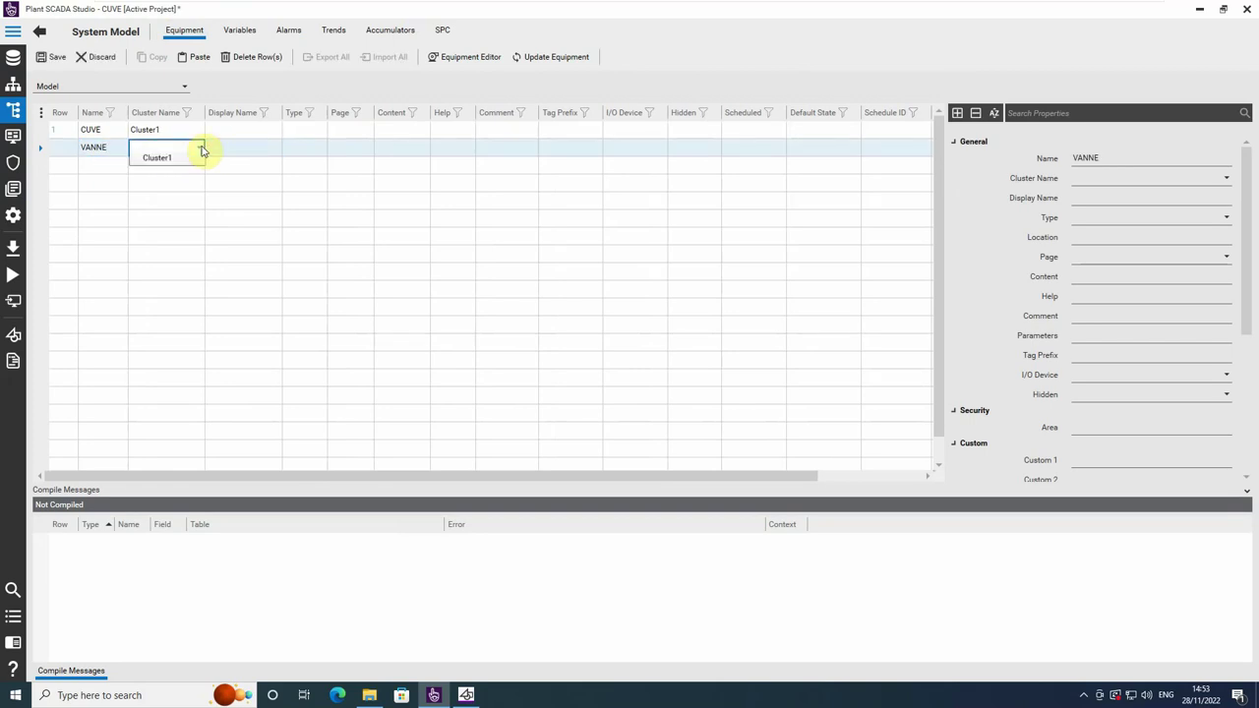
left_click(164, 163)
left_click(50, 56)
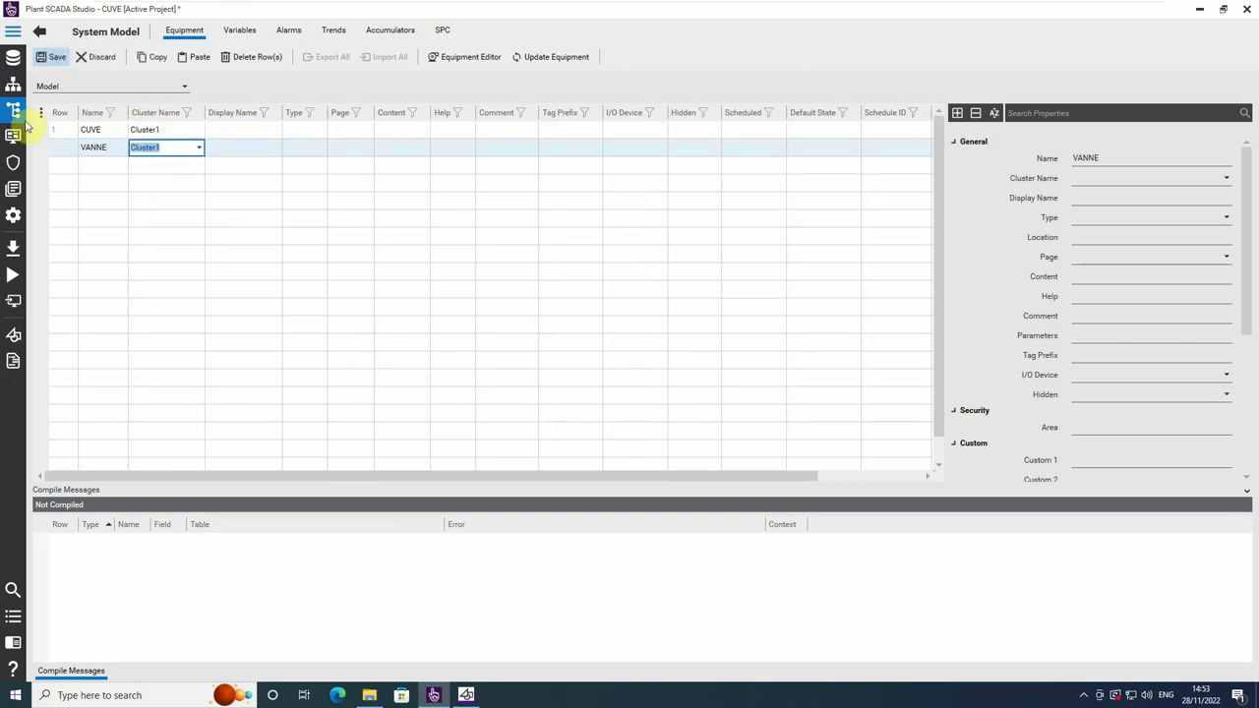
- Start a new digital alarm row with VANNE as its equipment
left_click(238, 31)
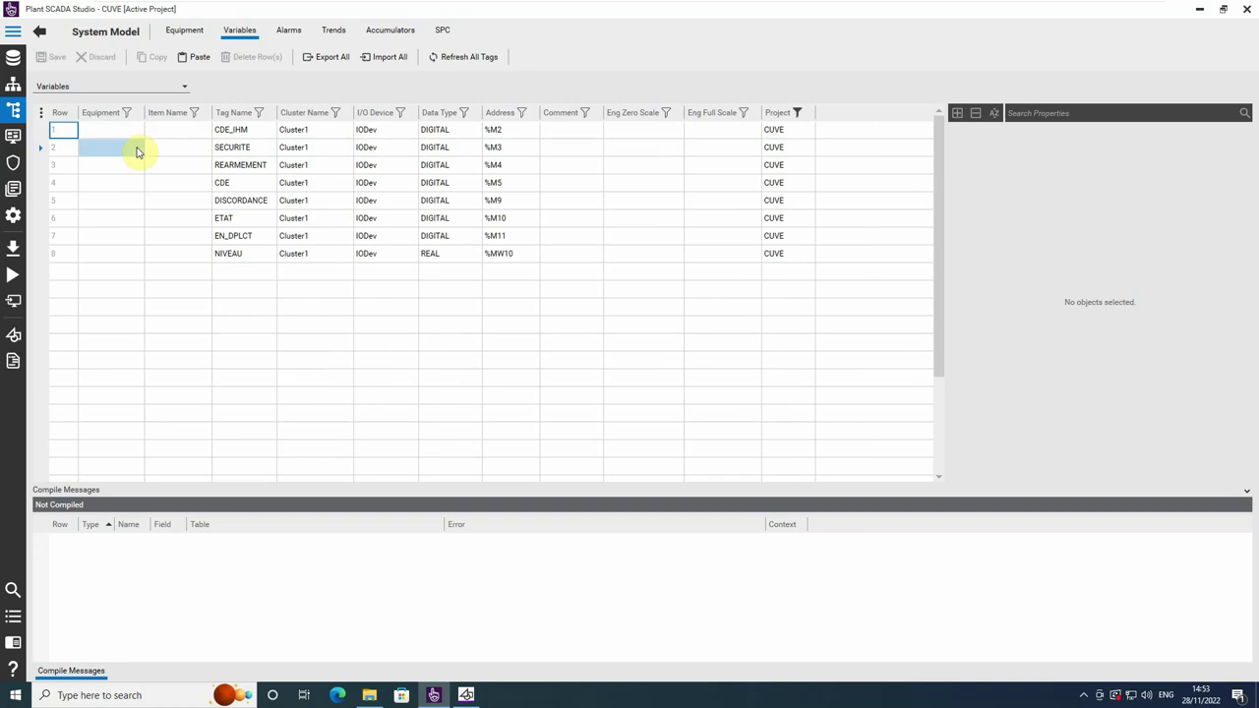
left_click(288, 32)
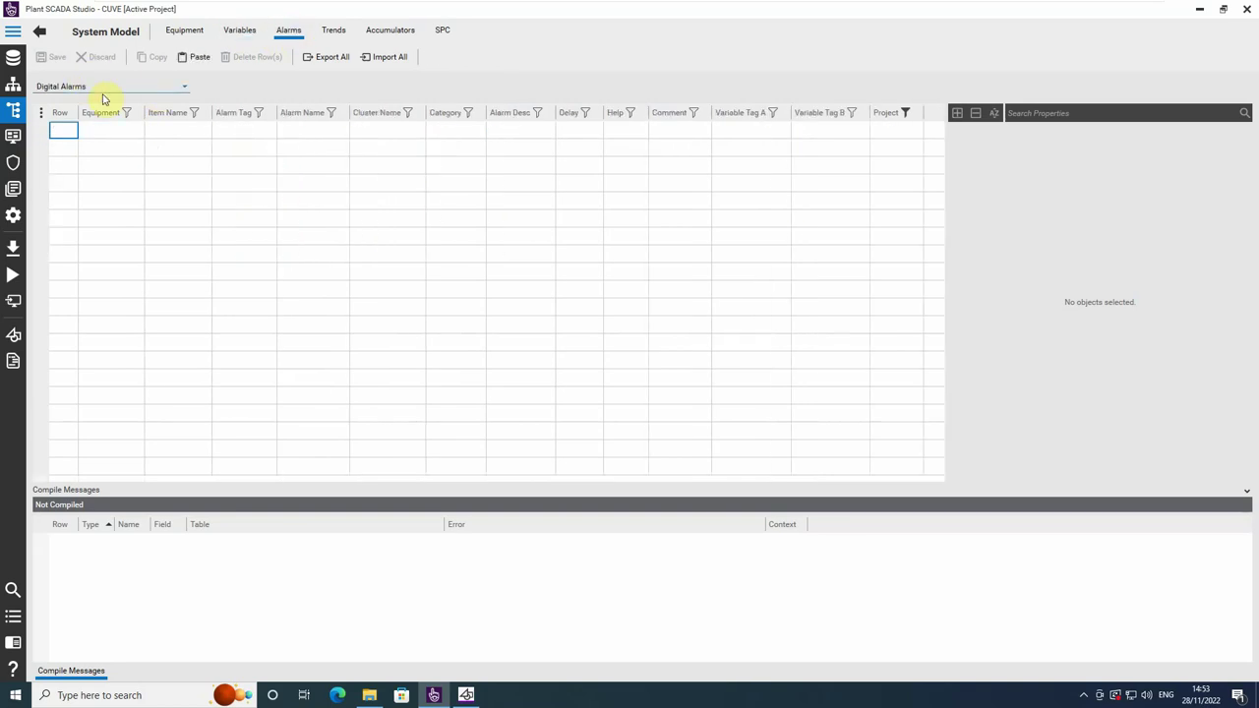
left_click(120, 133)
left_click(138, 131)
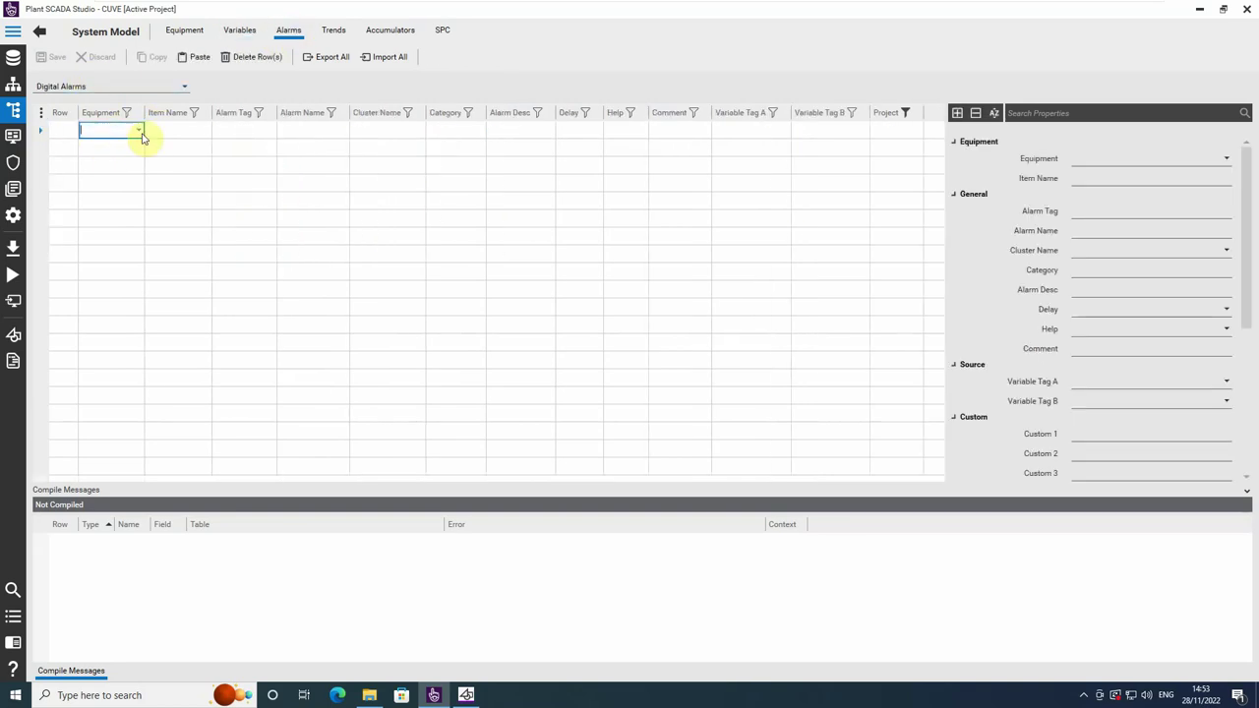
left_click(138, 131)
left_click(124, 156)
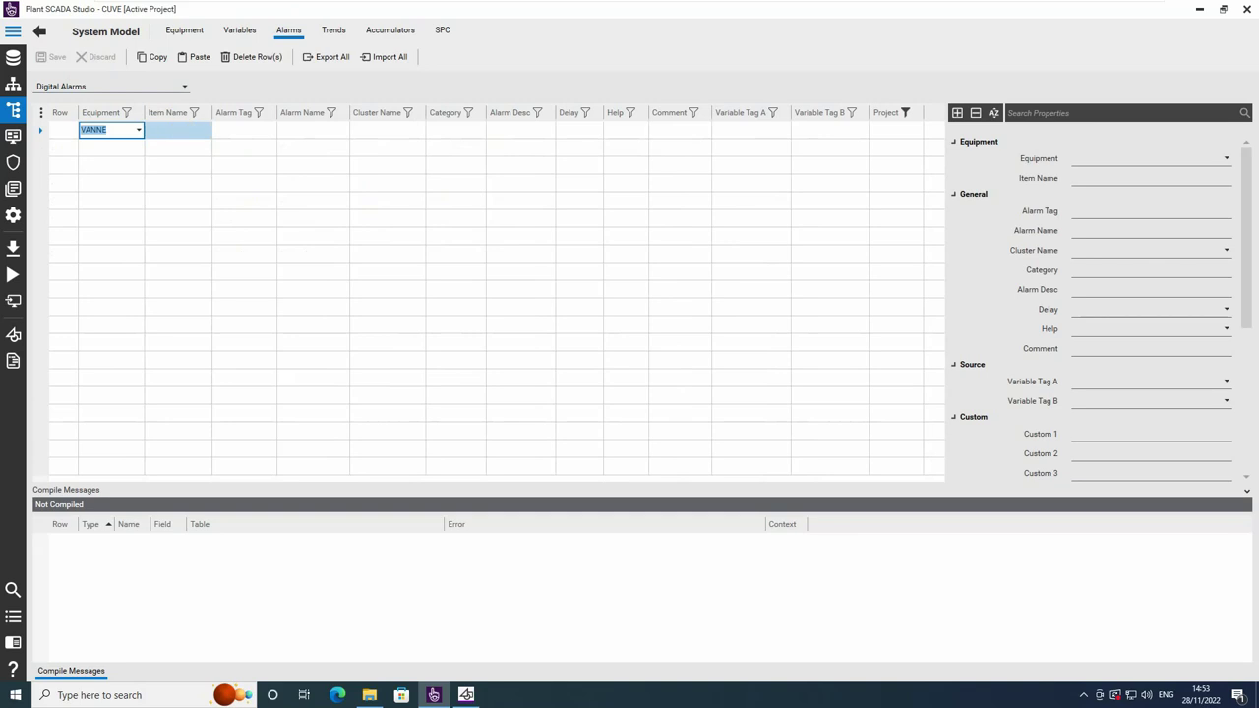
- Enter DISCO1 as the VANNE alarm's item name, copy that text, and replace the item name with SDV
left_click(177, 131)
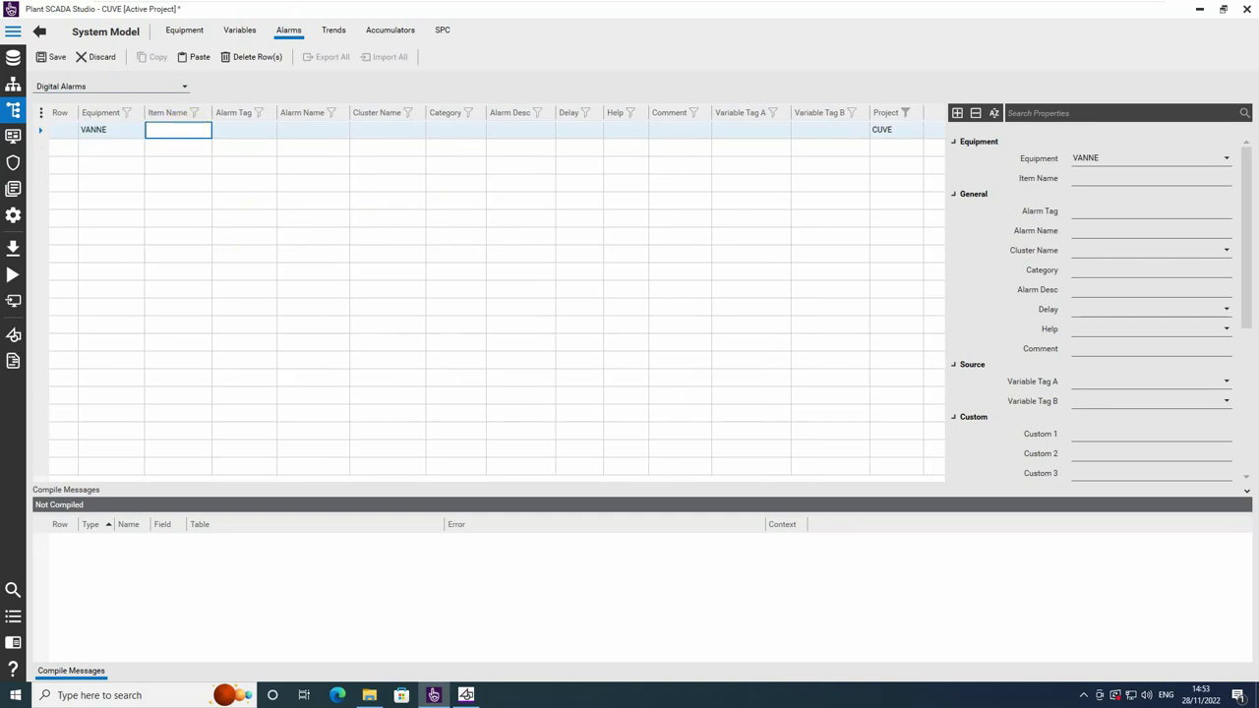
type("DISCO1")
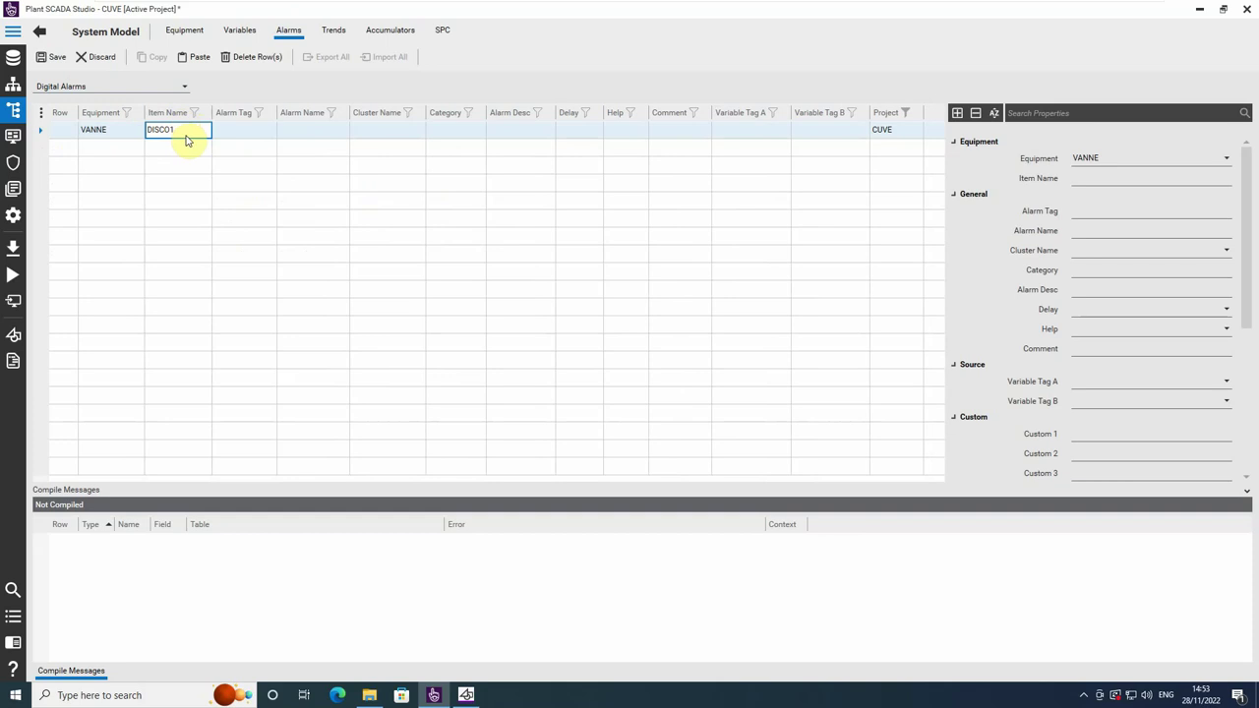
left_click_drag(187, 128, 113, 131)
key("ctrl+c")
left_click_drag(181, 131, 135, 130)
type("SD")
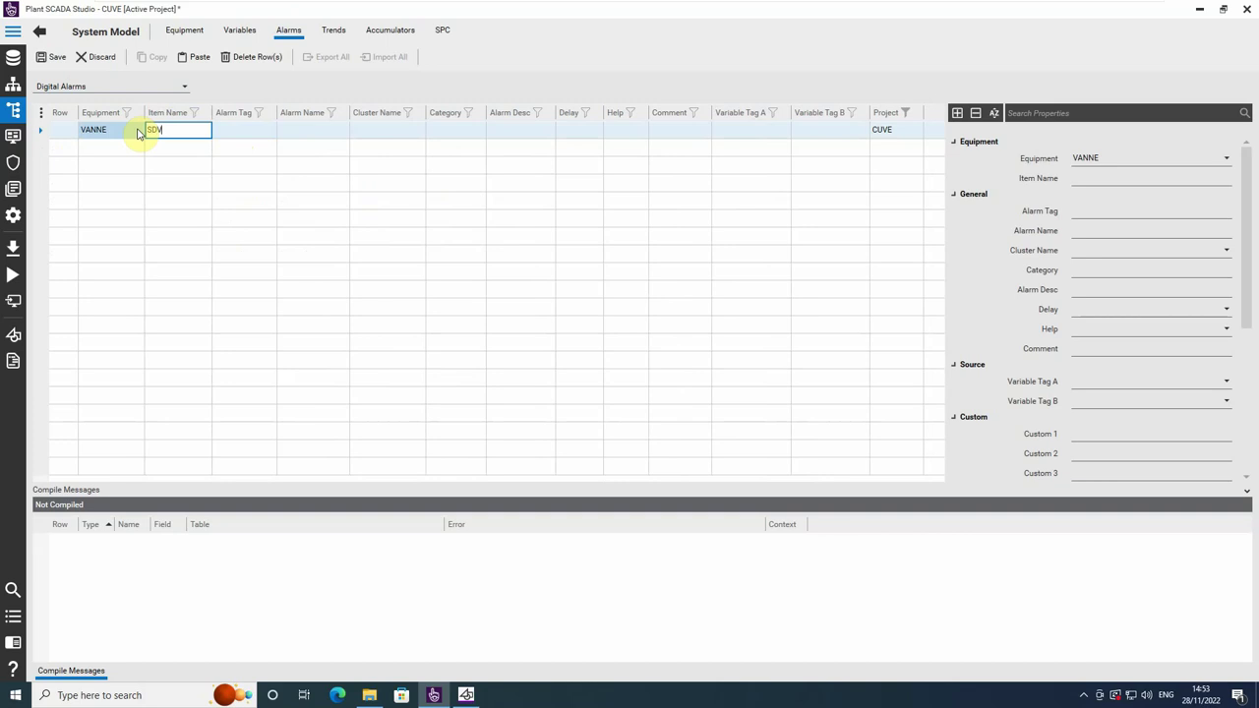
type("V")
- Set the VANNE alarm's tag to SDVDISCO1, reusing the copied DISCO1 text
left_click(243, 129)
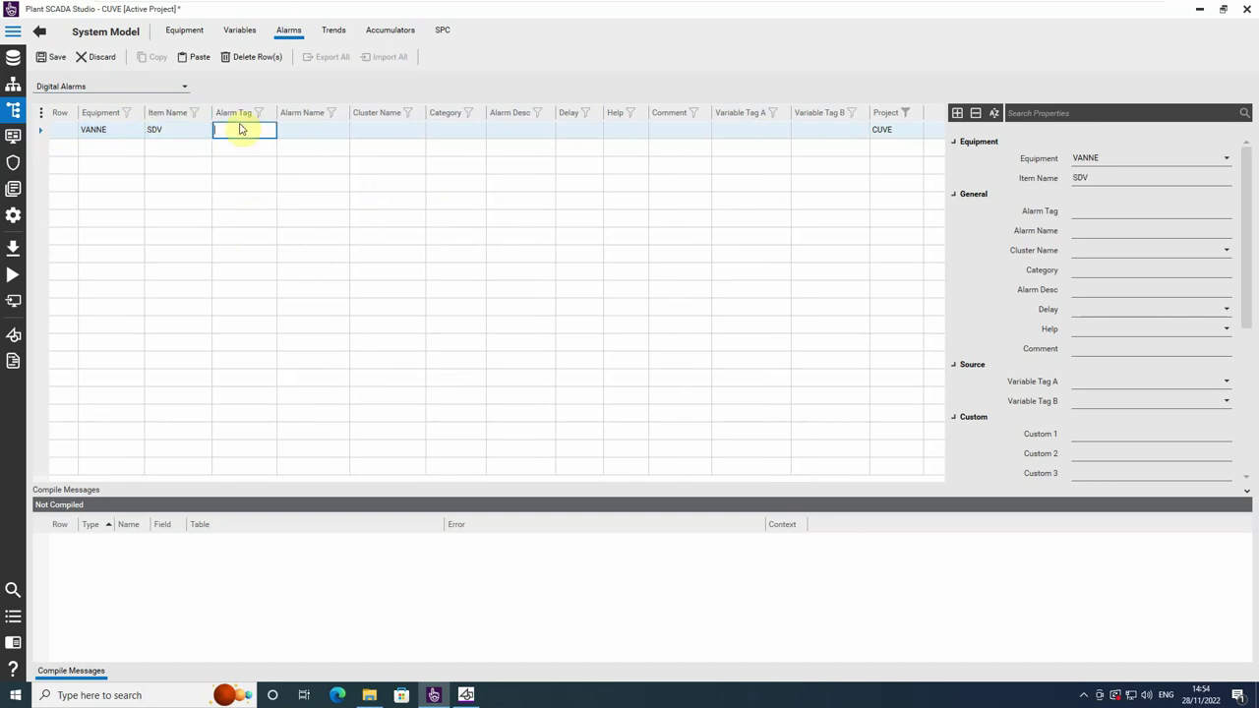
key("ctrl+v")
left_click(245, 146)
type("S")
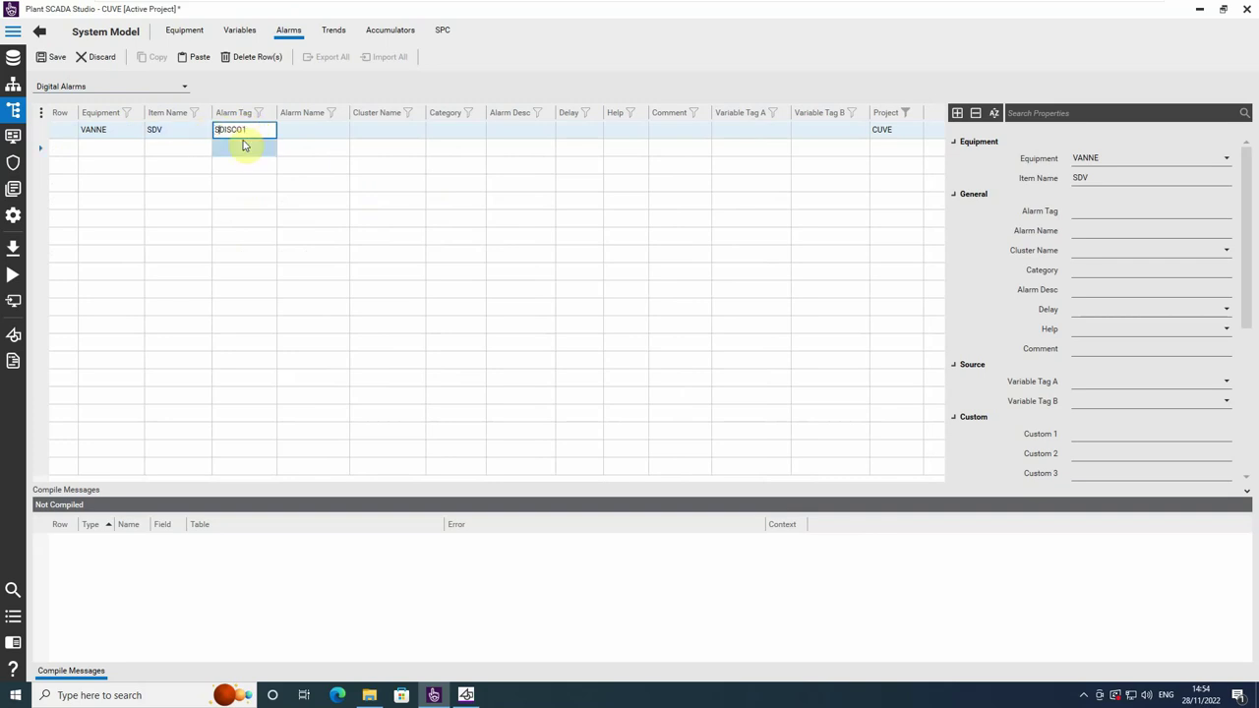
type("DV")
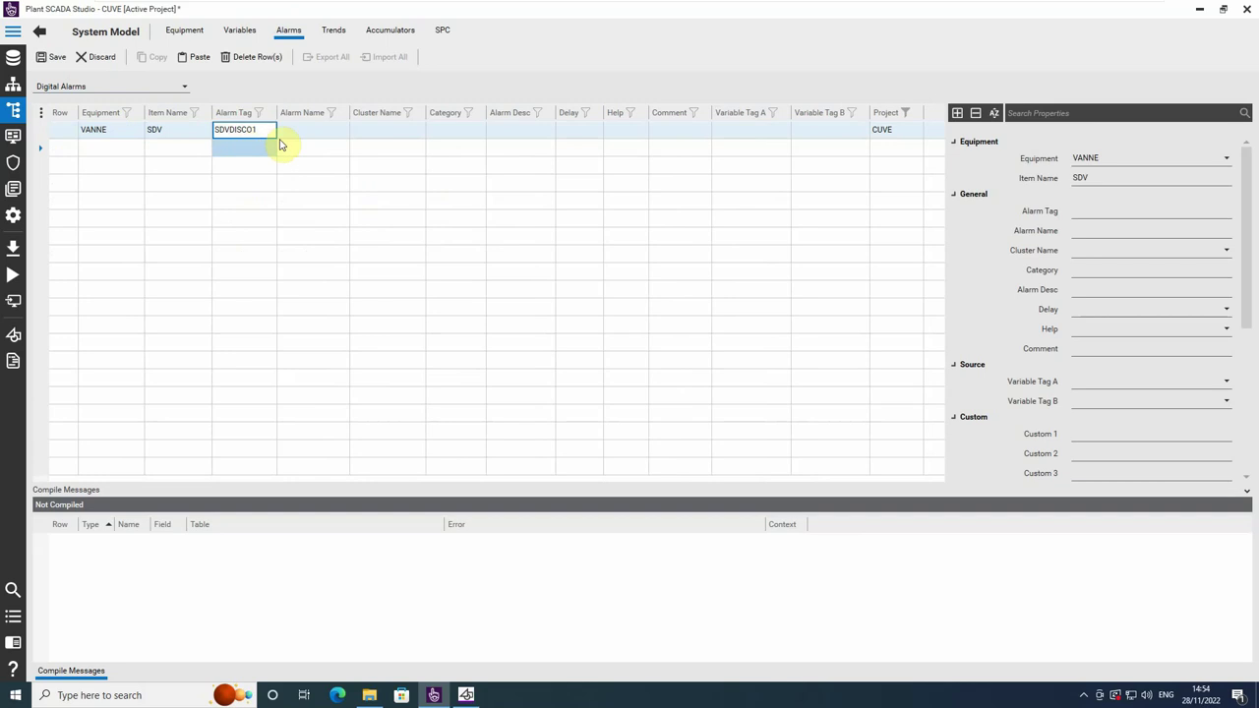
left_click(259, 129)
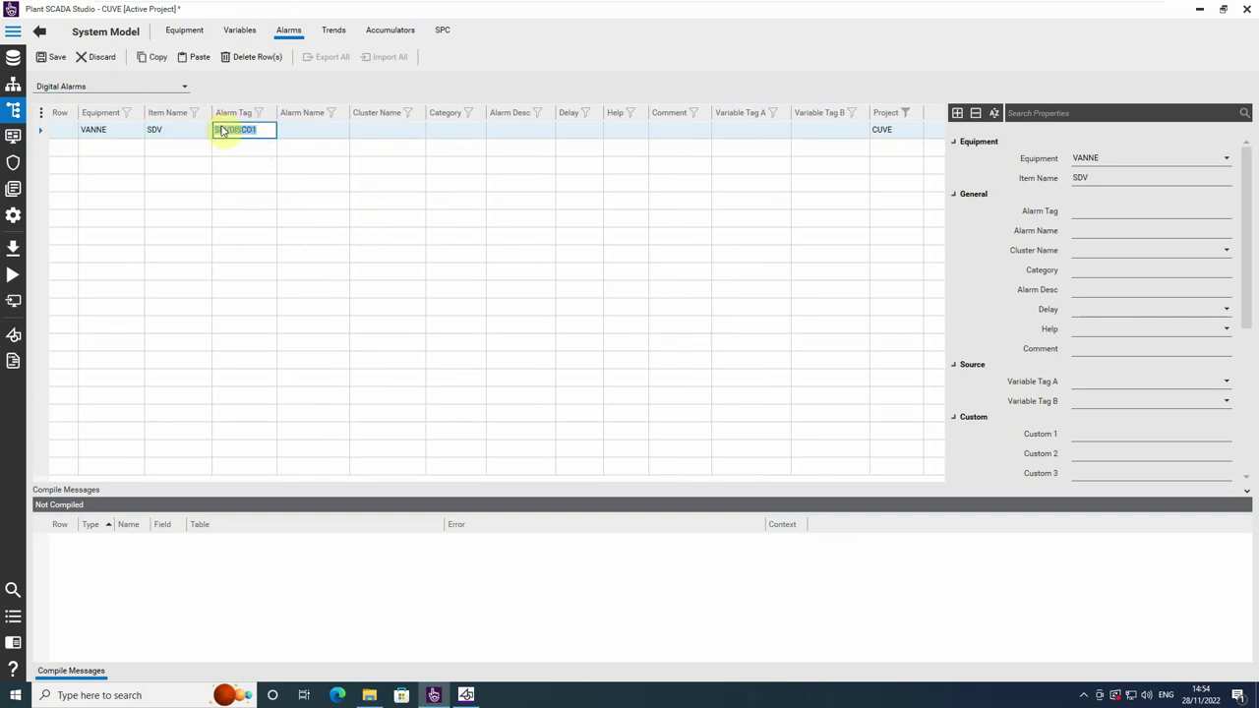
left_click(301, 142)
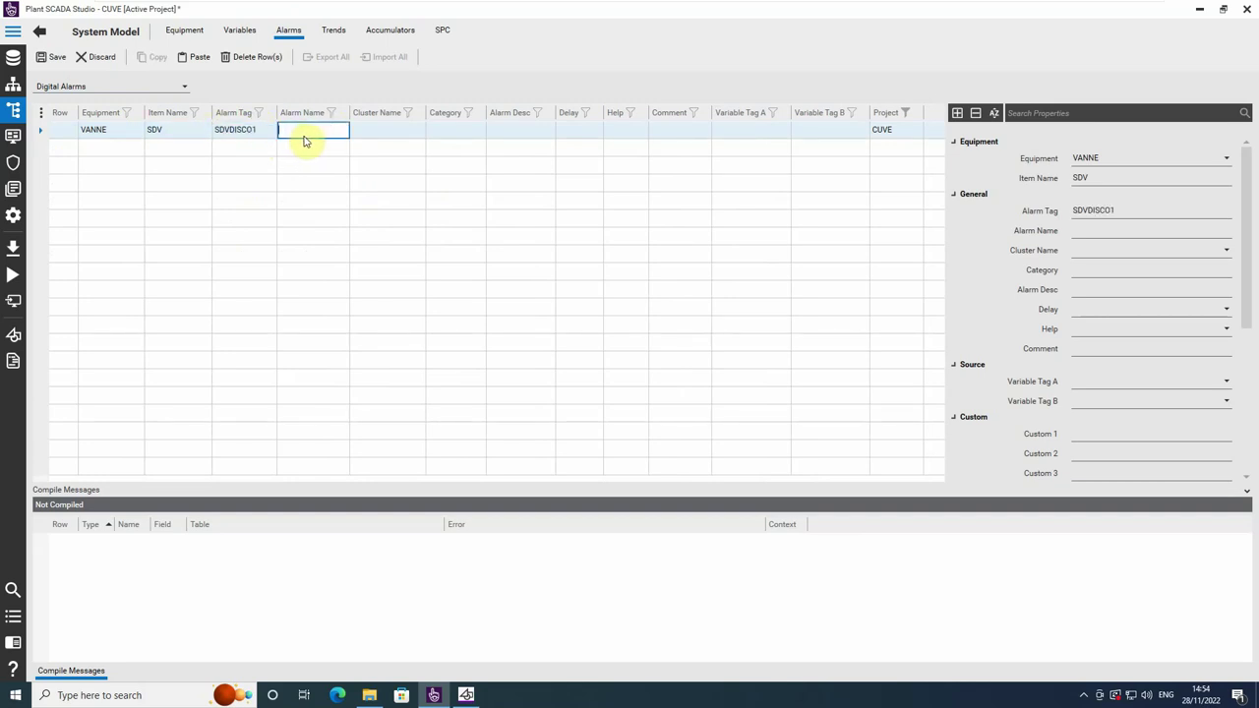
- Set the VANNE digital alarm's name to SDVDISCO1 and its description to DISCORDANCE
type("SDVDISCO1")
left_click(497, 127)
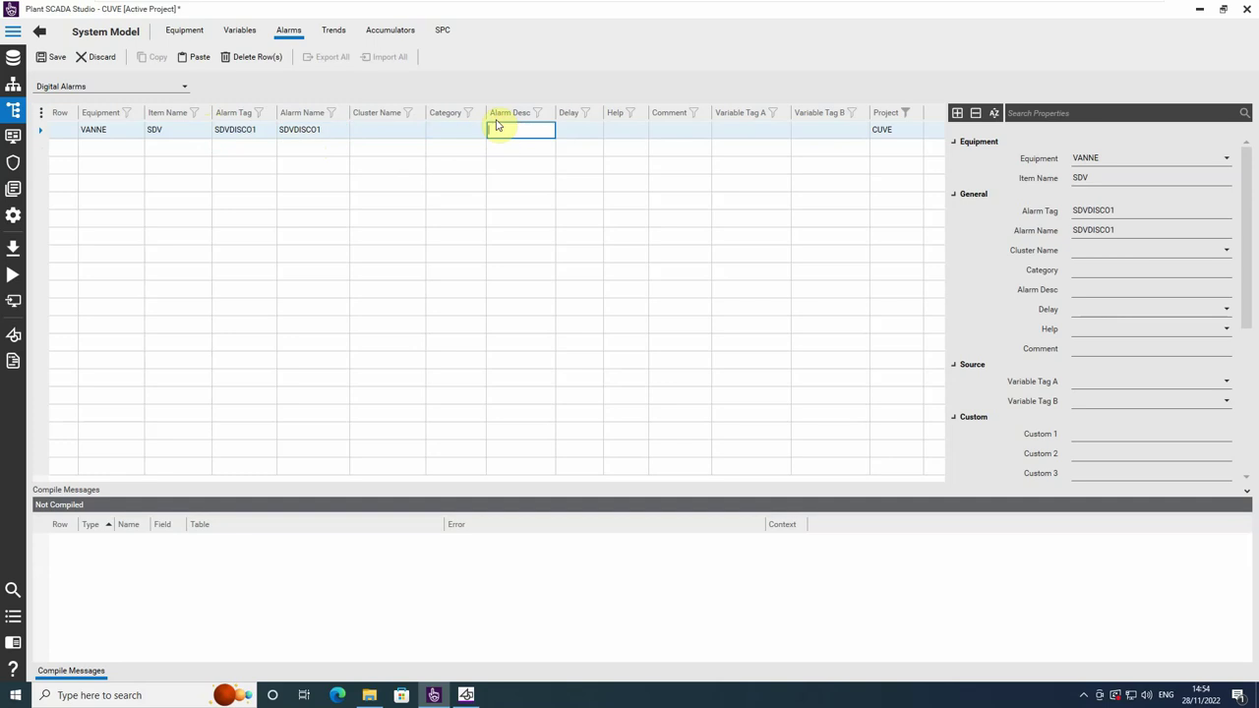
type("DISCORDANCE")
key("Return")
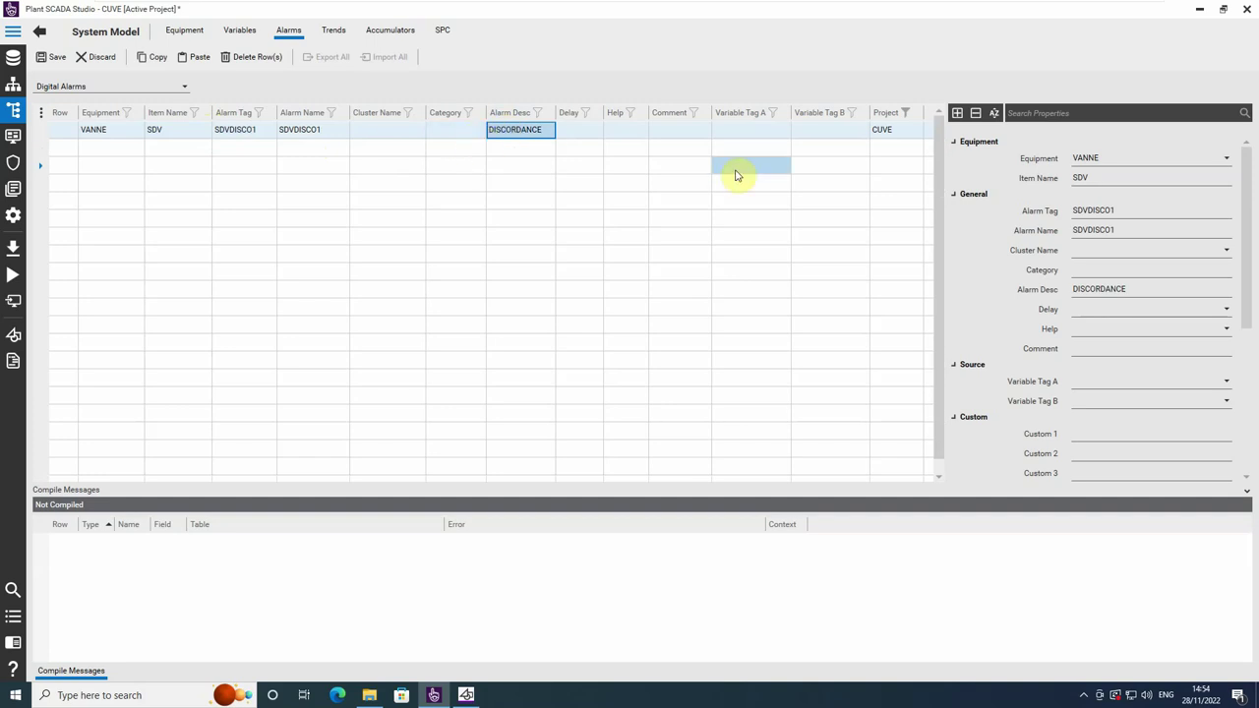
- Assign DISCORDANCE as Variable Tag A of the VANNE digital alarm and save the row
left_click(751, 132)
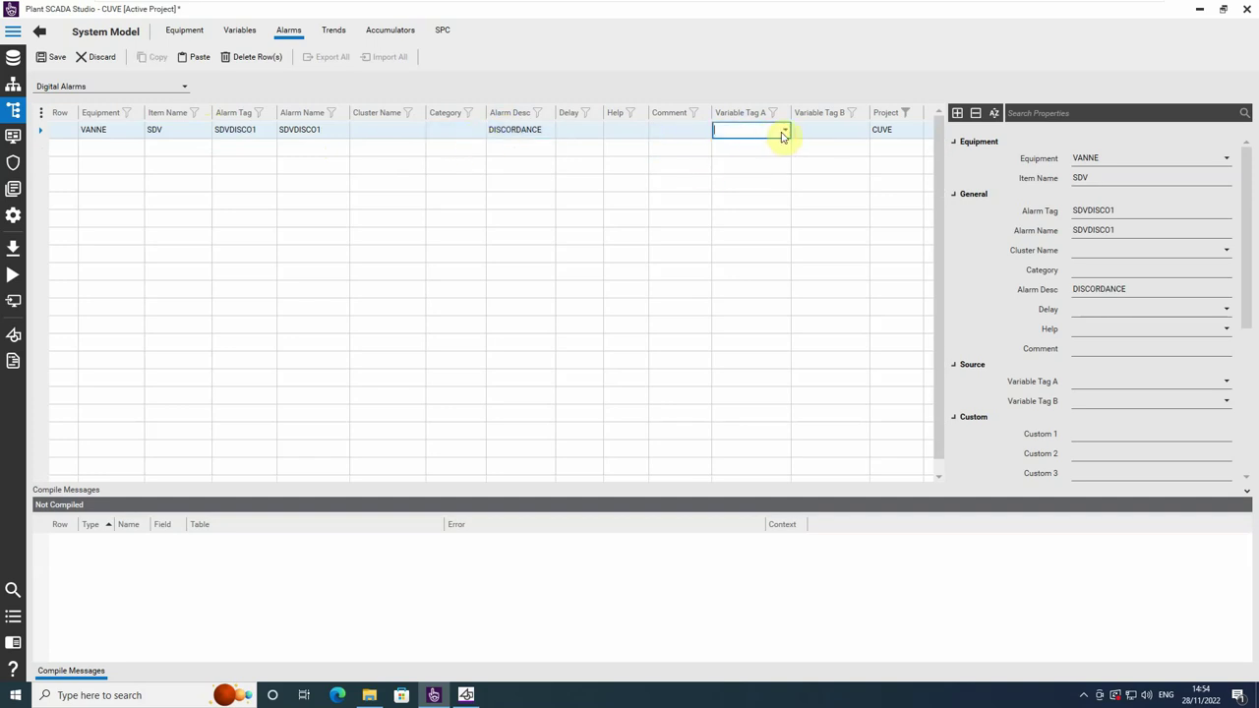
left_click(785, 135)
left_click(767, 171)
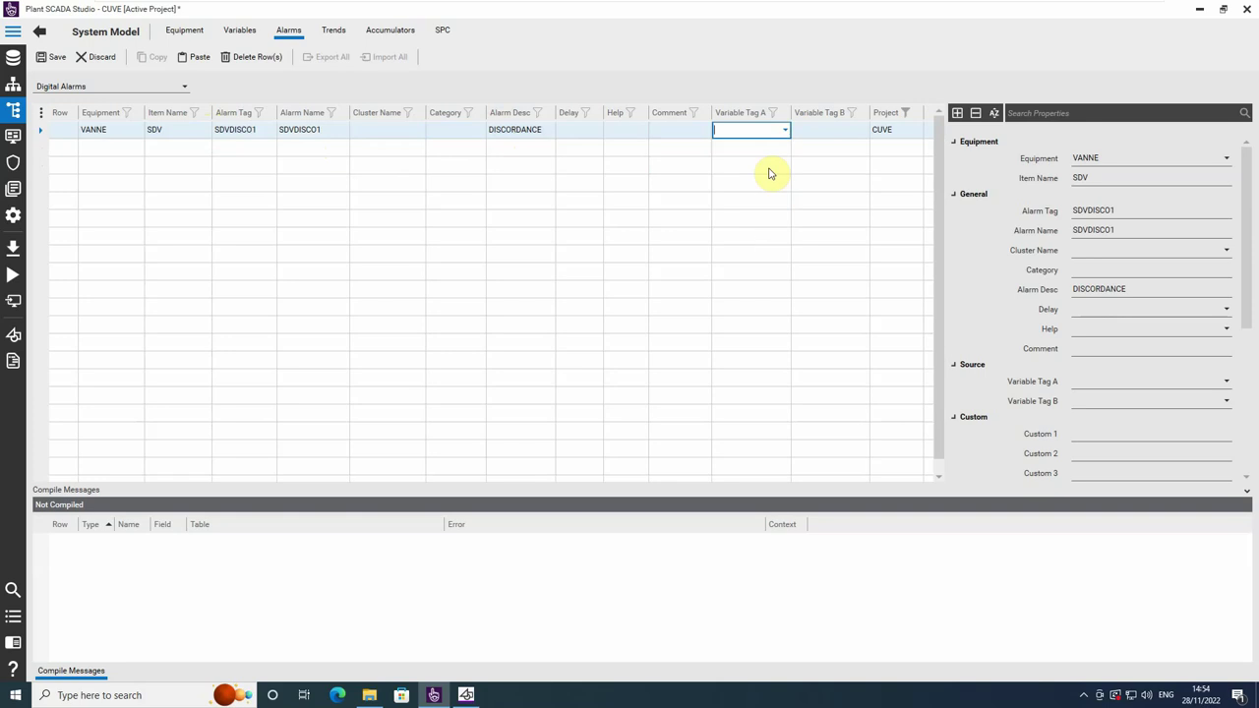
left_click(50, 57)
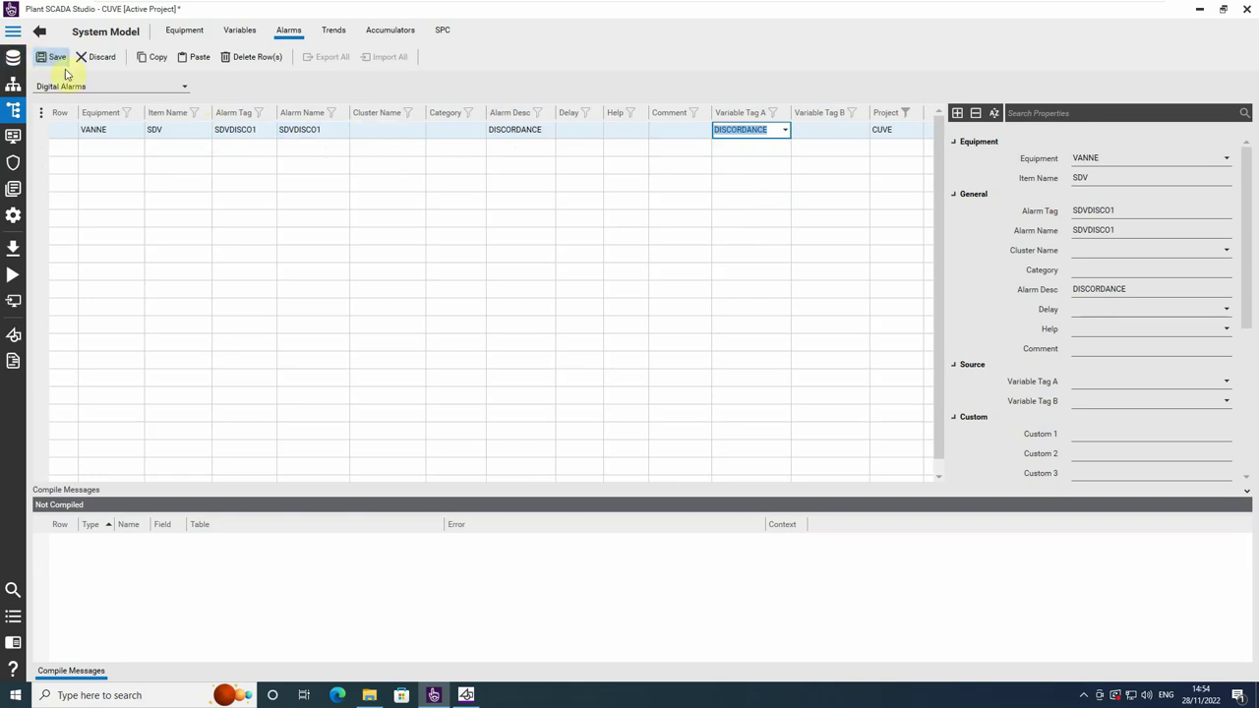
- Switch to the analog alarms table and start a new row with CUVE as its equipment
left_click(177, 90)
left_click(178, 91)
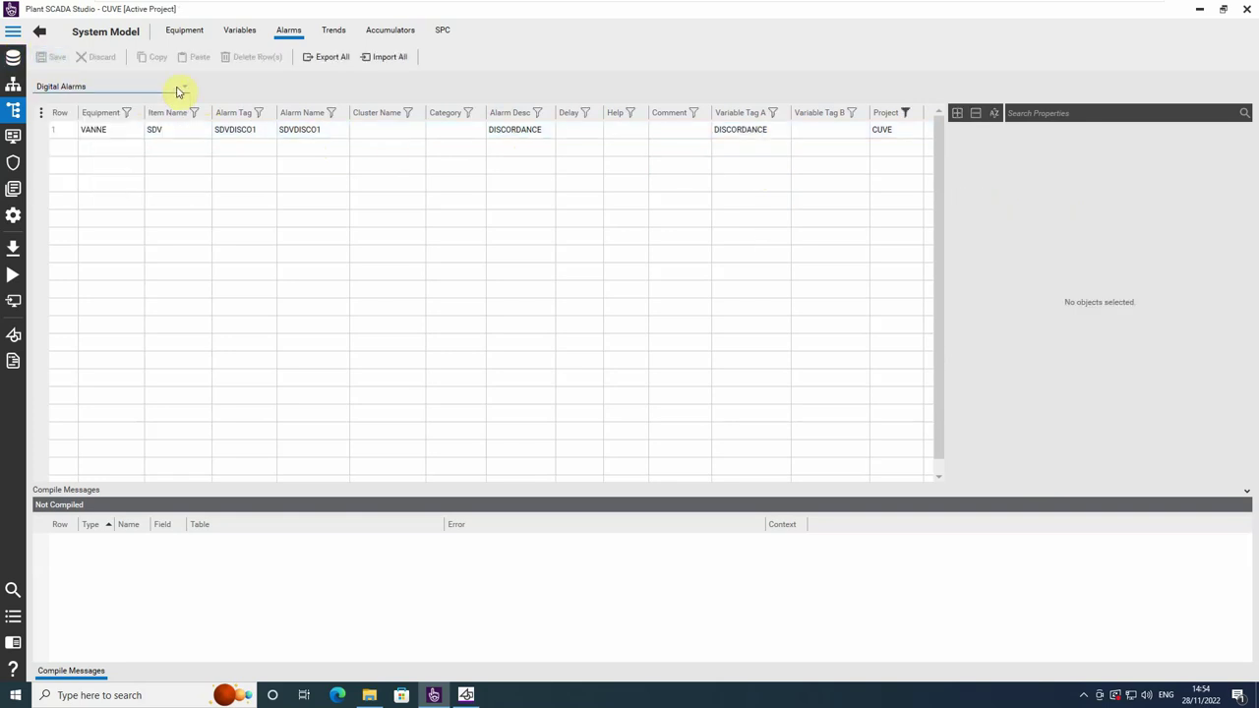
left_click(177, 92)
left_click(85, 129)
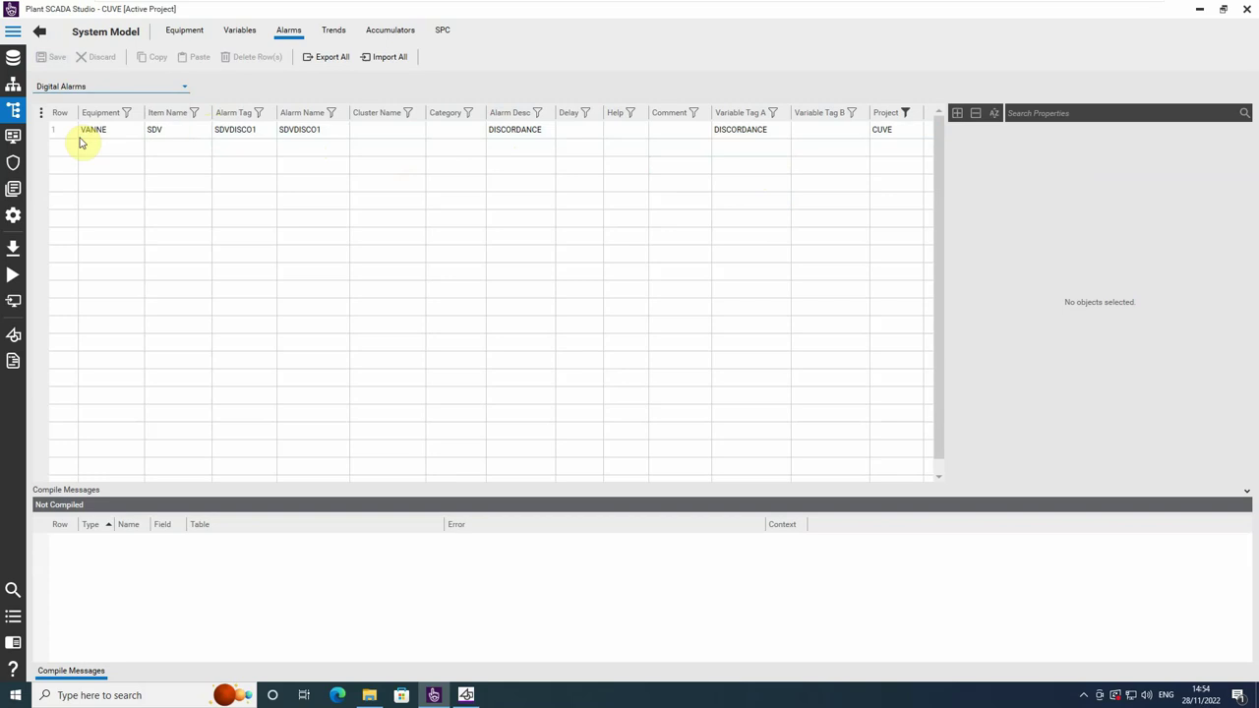
left_click(104, 133)
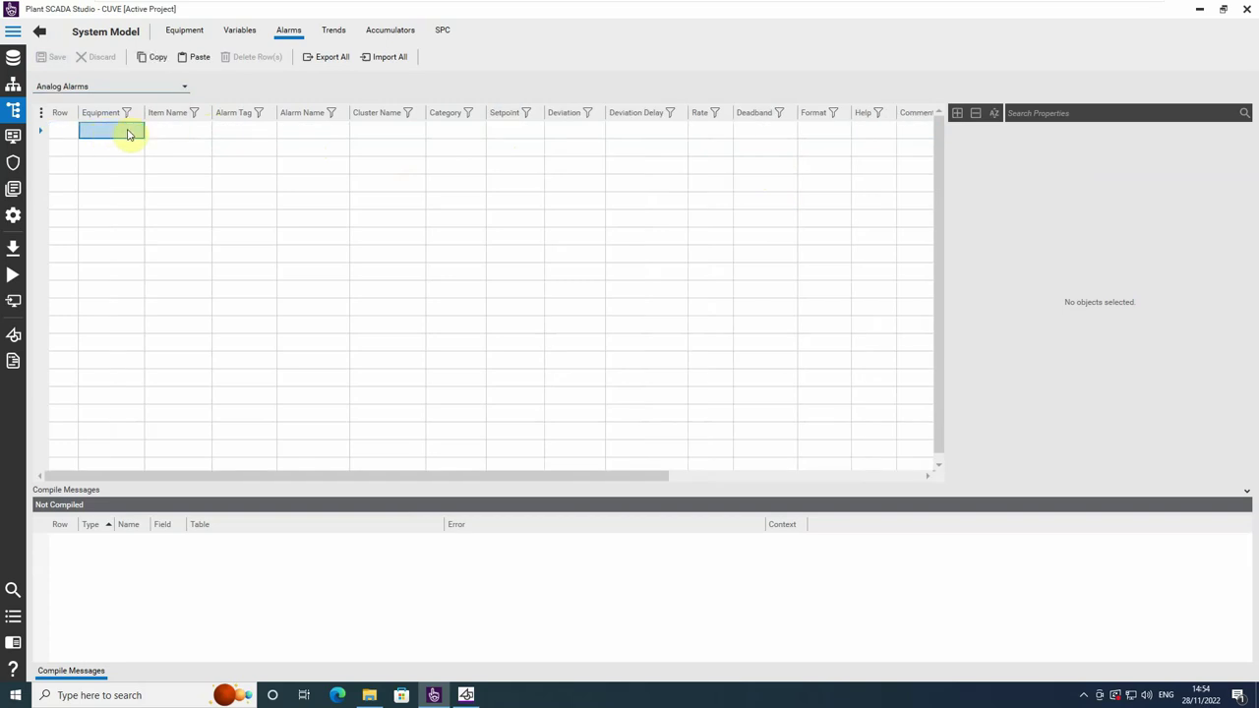
left_click(138, 132)
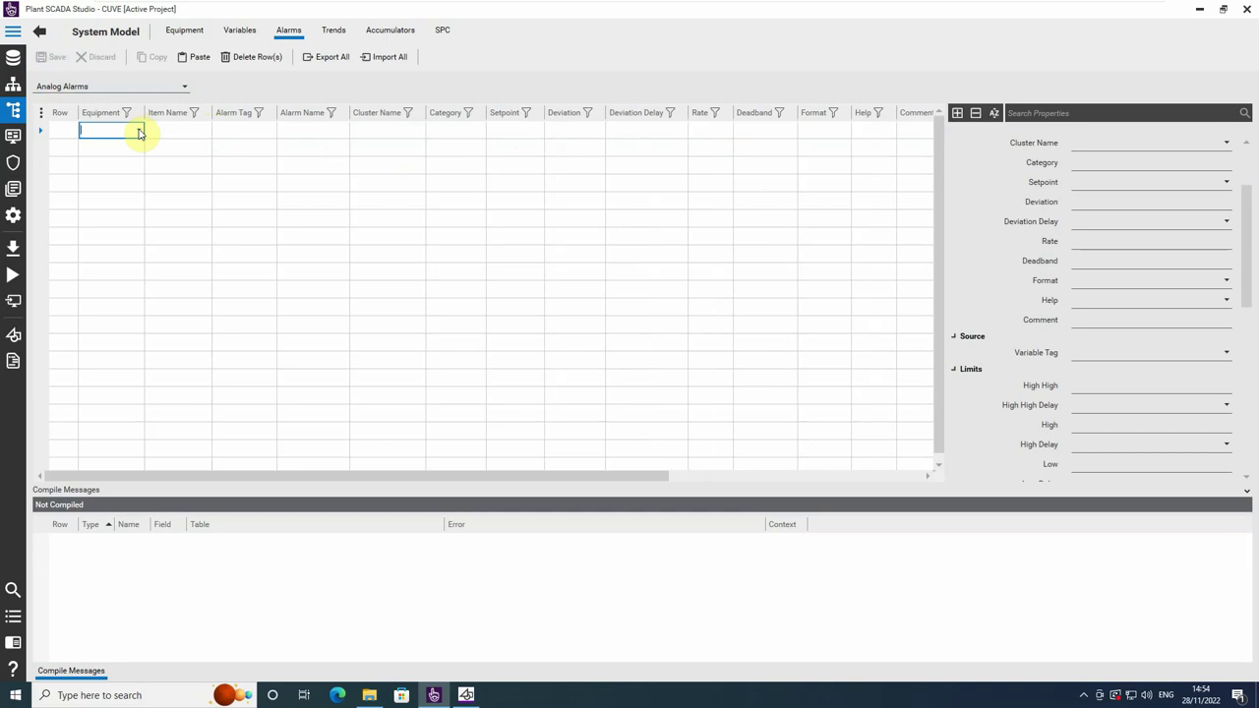
left_click(139, 129)
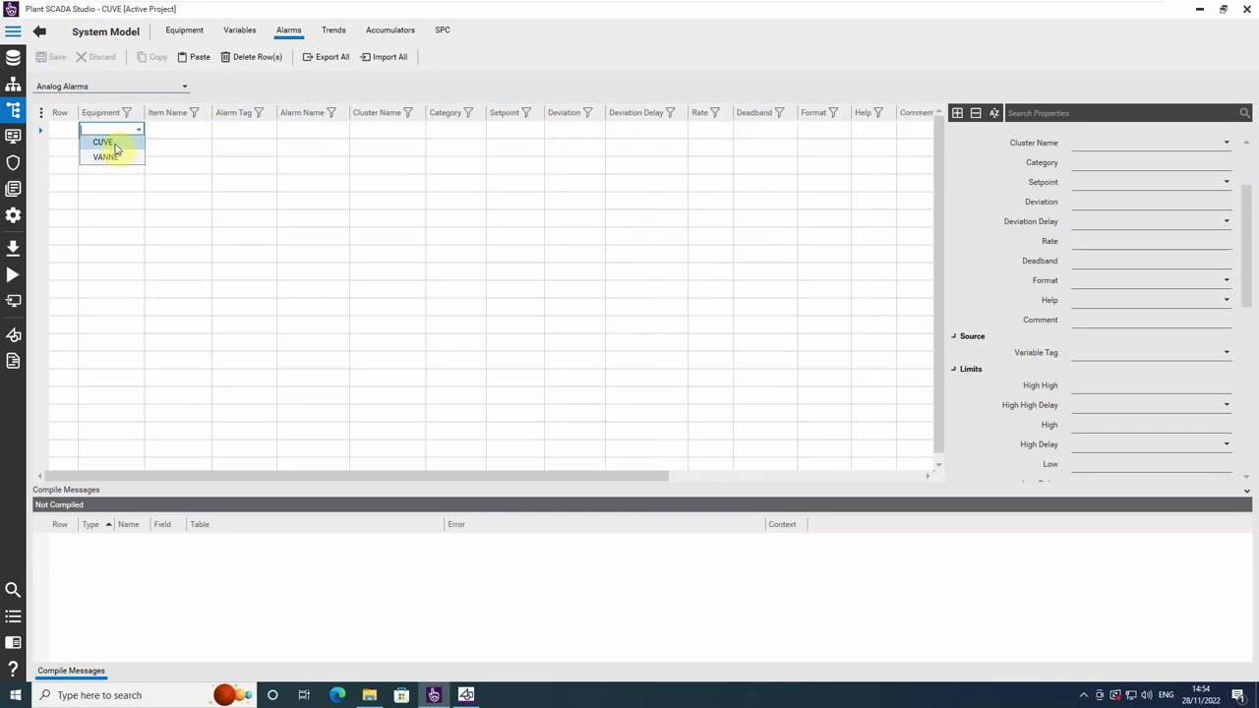
left_click(103, 143)
- Give the CUVE analog alarm the item name LEVEL, alarm tag LT1 and alarm name NIVEAU
left_click(172, 132)
left_click(191, 132)
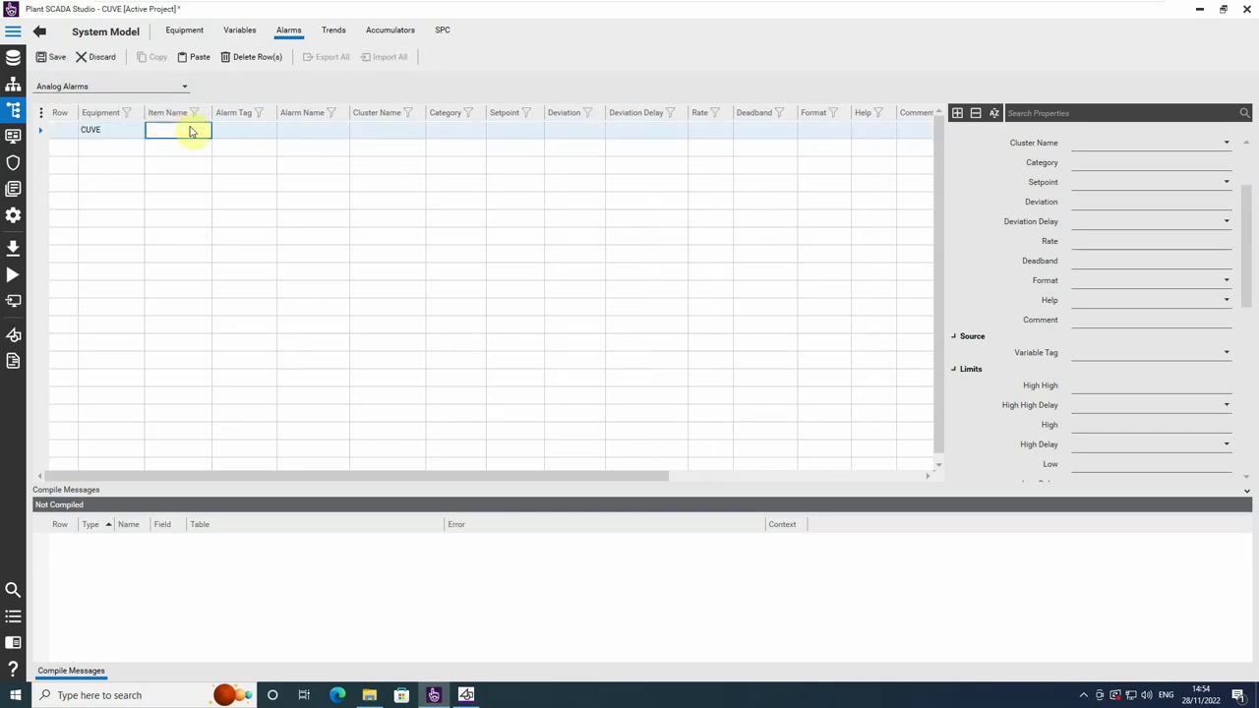
type("LEVEL")
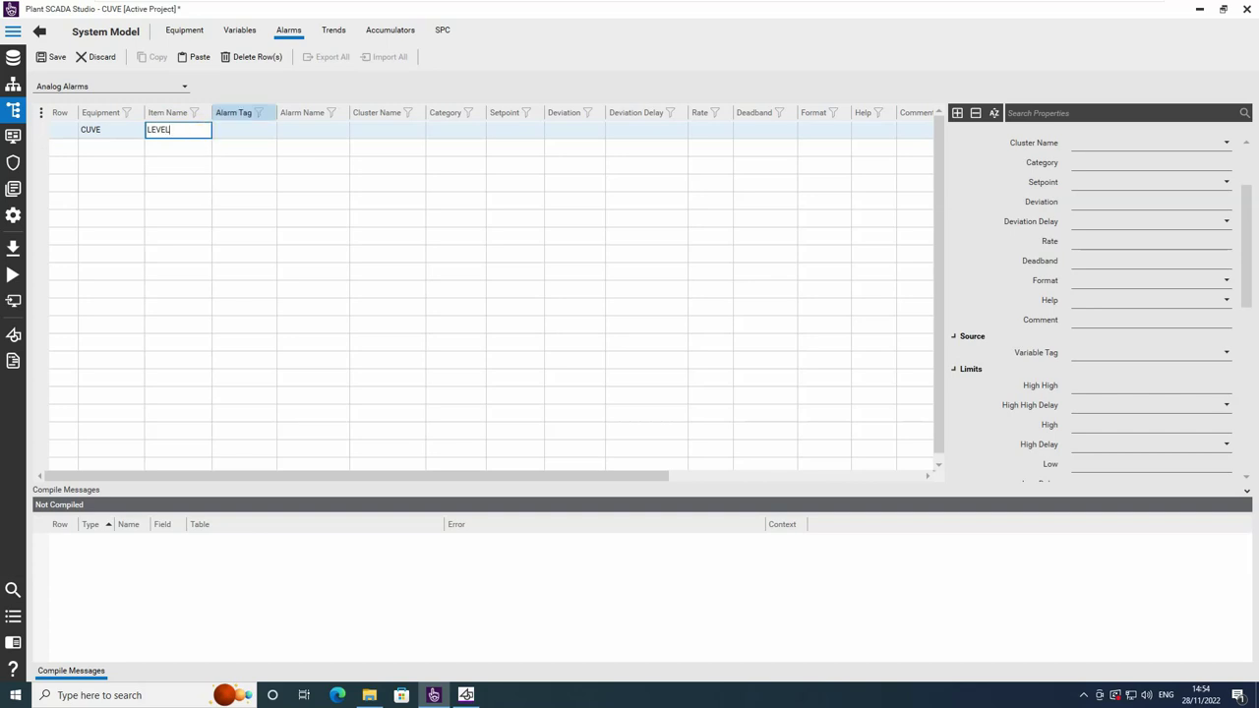
left_click(244, 125)
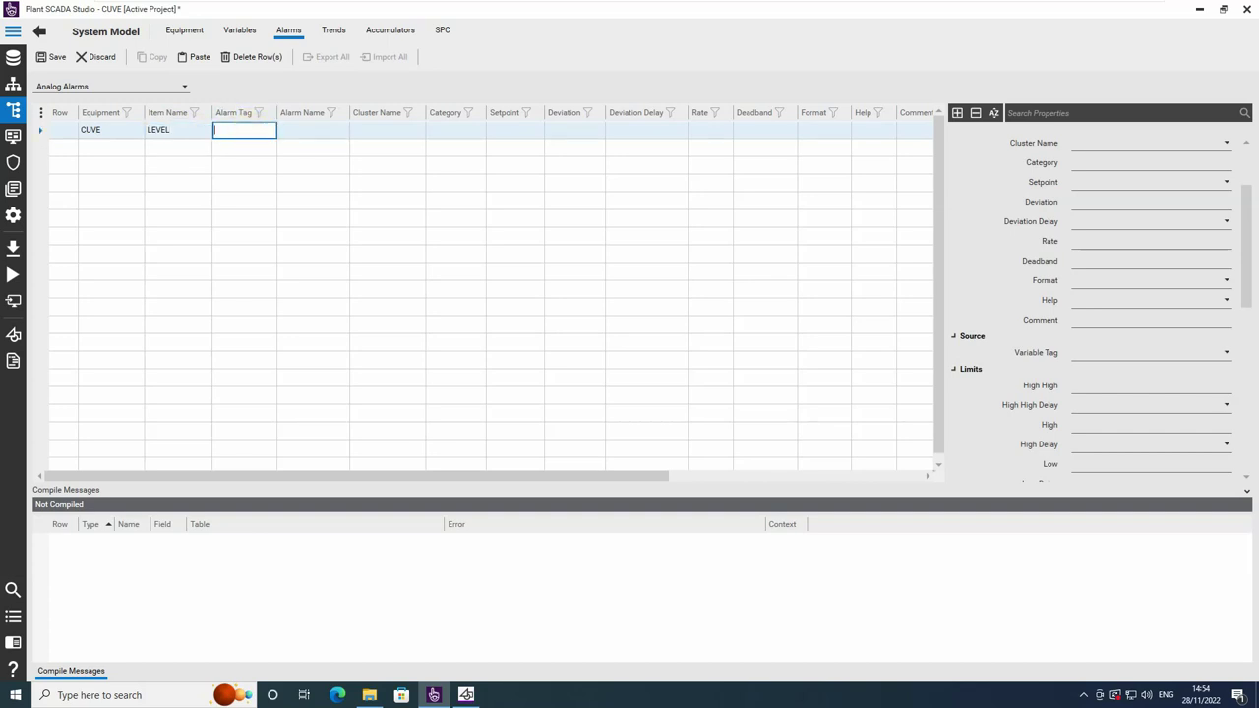
type("LT1")
left_click_drag(217, 132, 330, 135)
left_click(324, 129)
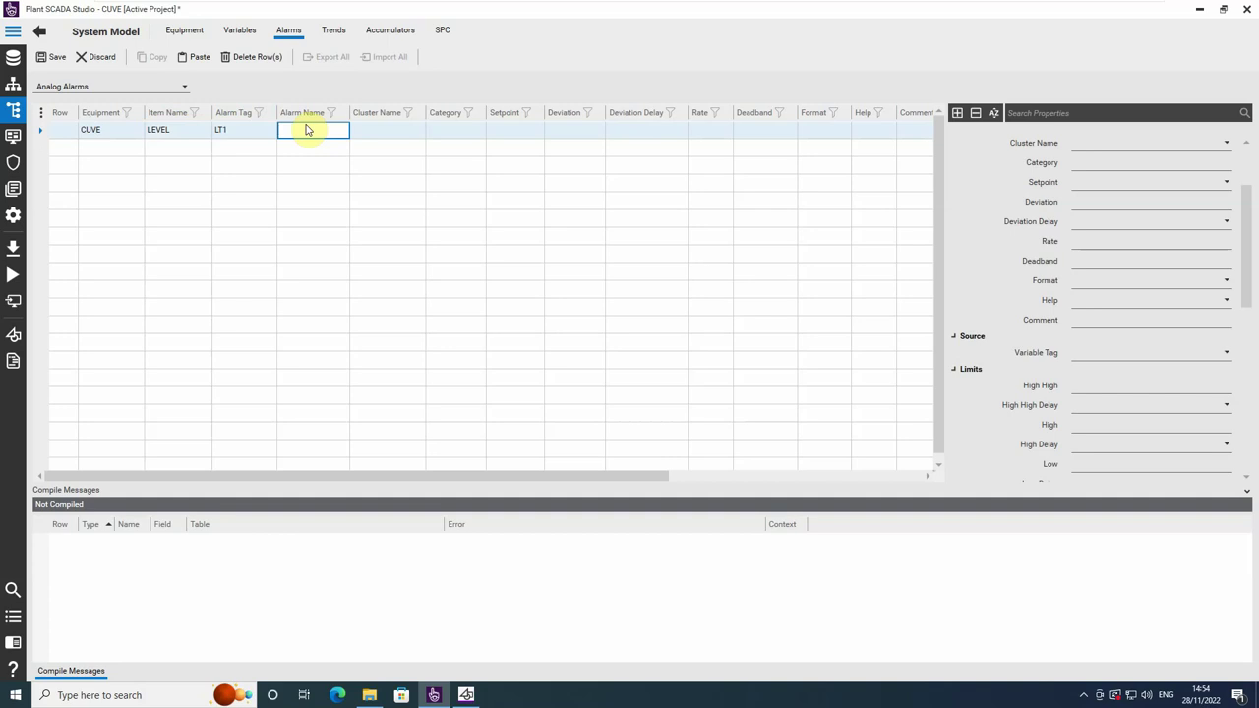
type("NIVEAU")
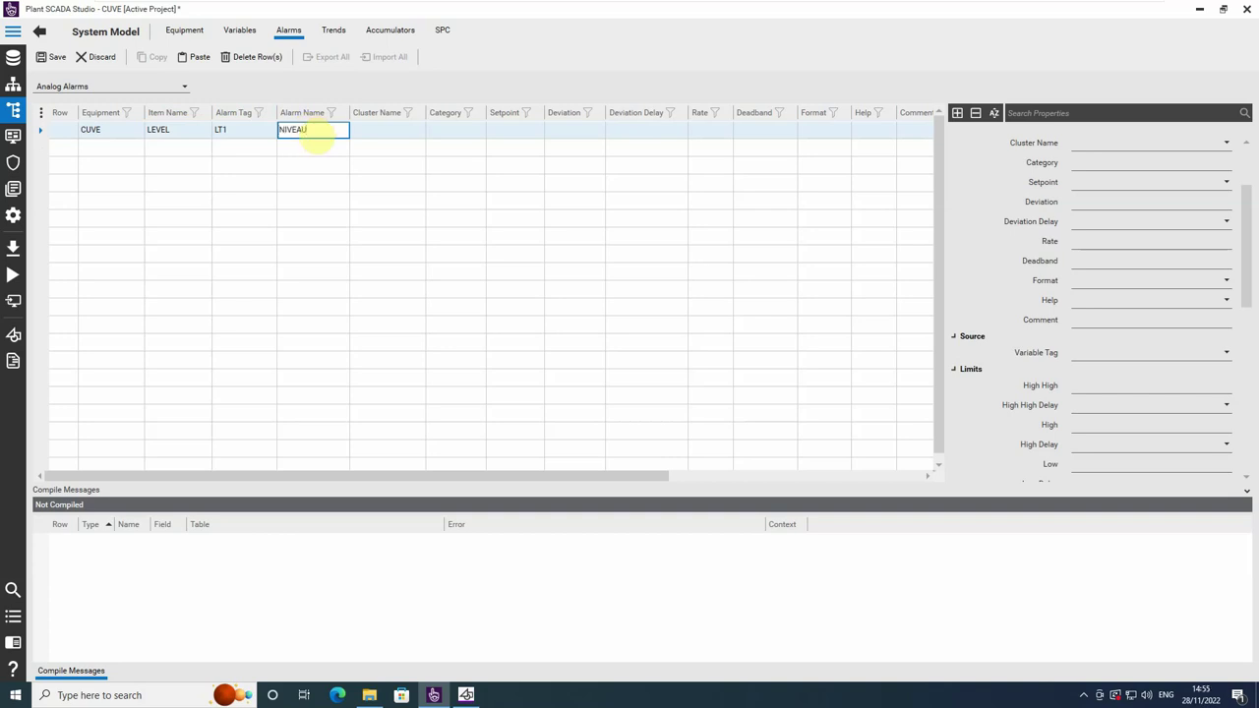
- Set the CUVE analog alarm's category to 1 and its variable tag to NIVEAU
left_click(435, 129)
type("1")
left_click(512, 132)
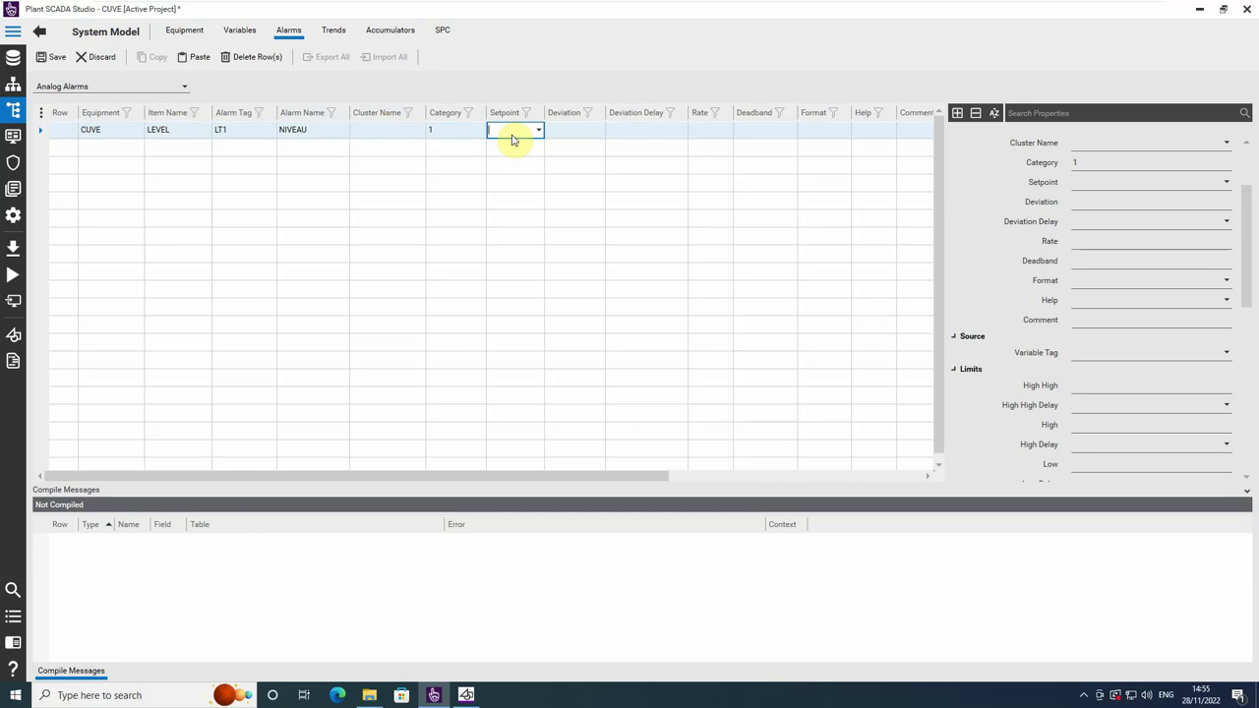
left_click(710, 131)
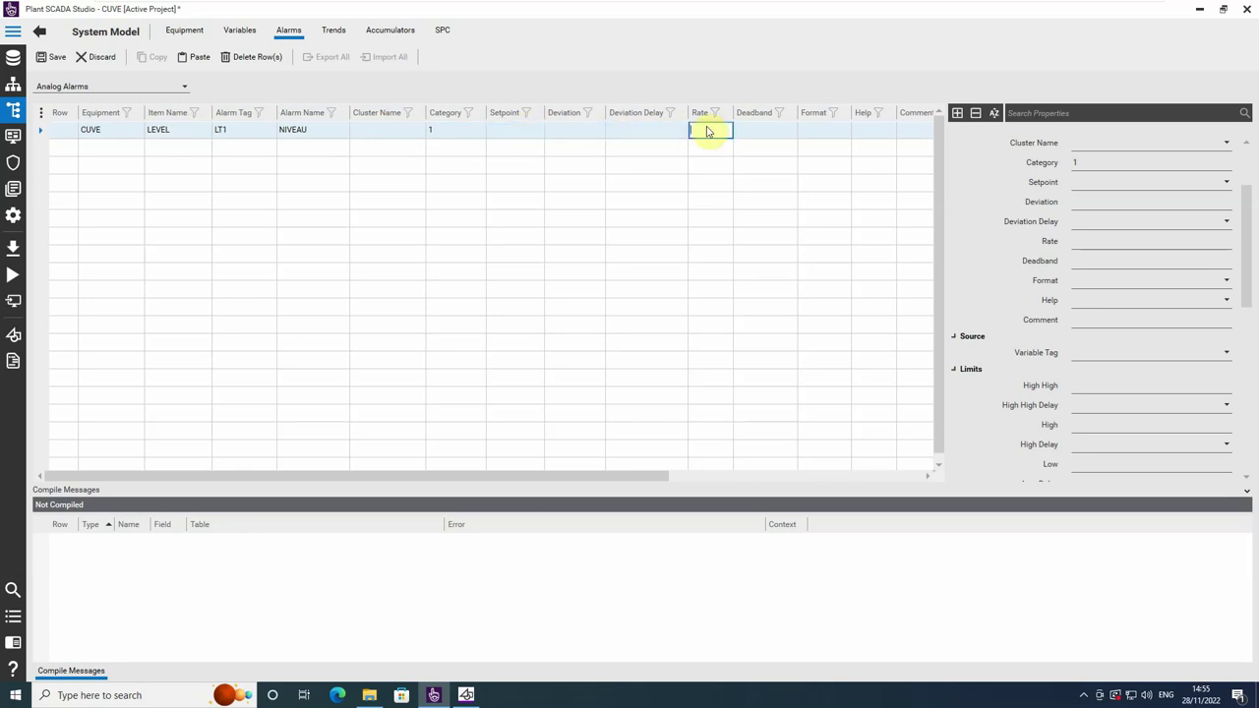
left_click_drag(653, 478, 877, 479)
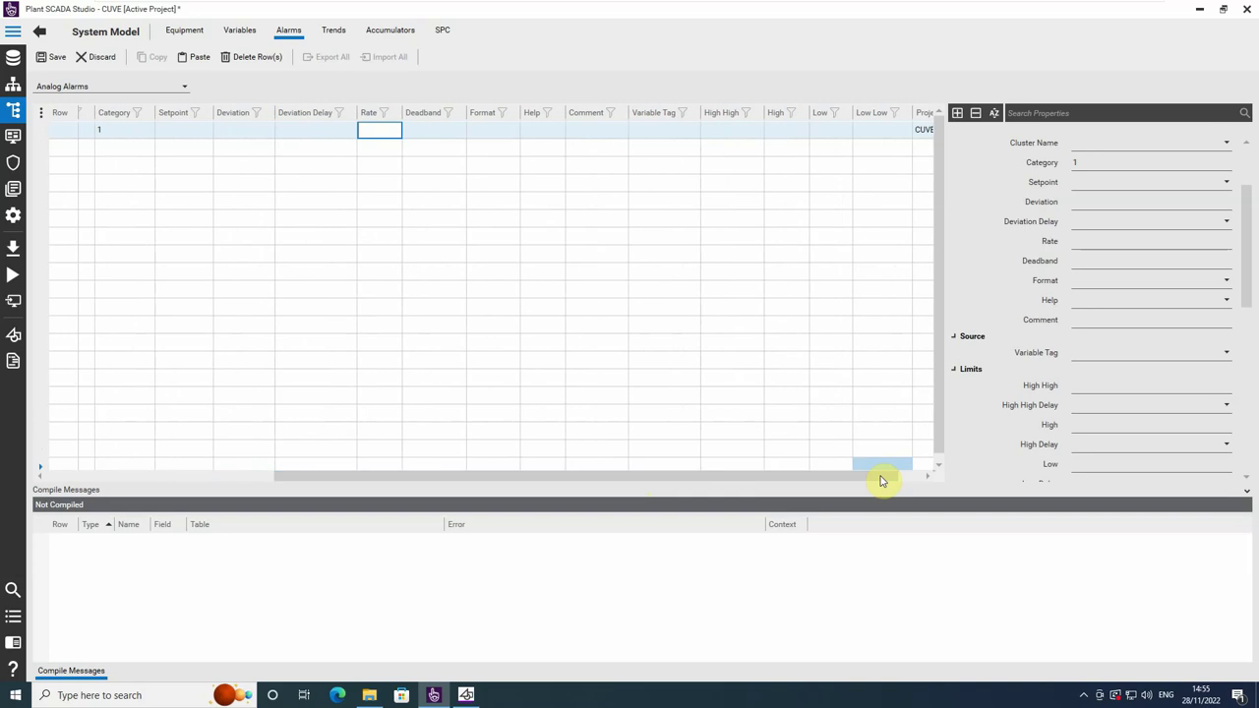
left_click(591, 129)
left_click(661, 130)
left_click(693, 130)
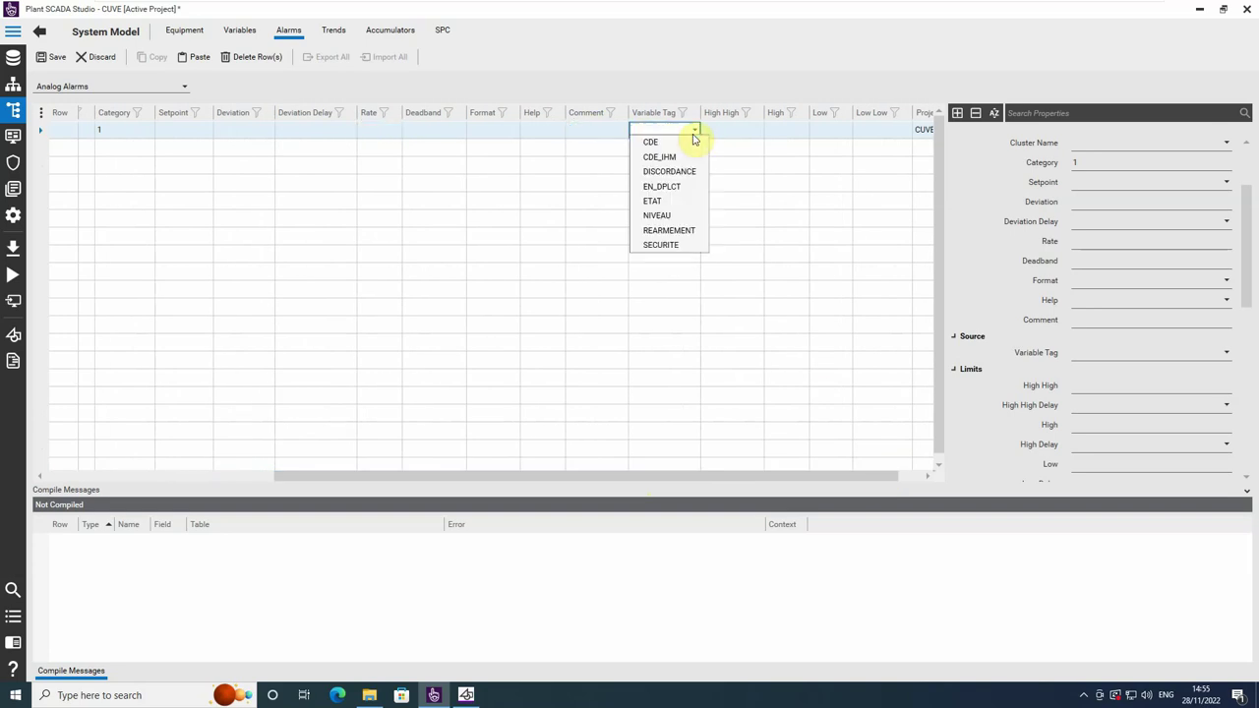
left_click(653, 214)
- Set the High limit of the CUVE analog alarm to 80
left_click(726, 130)
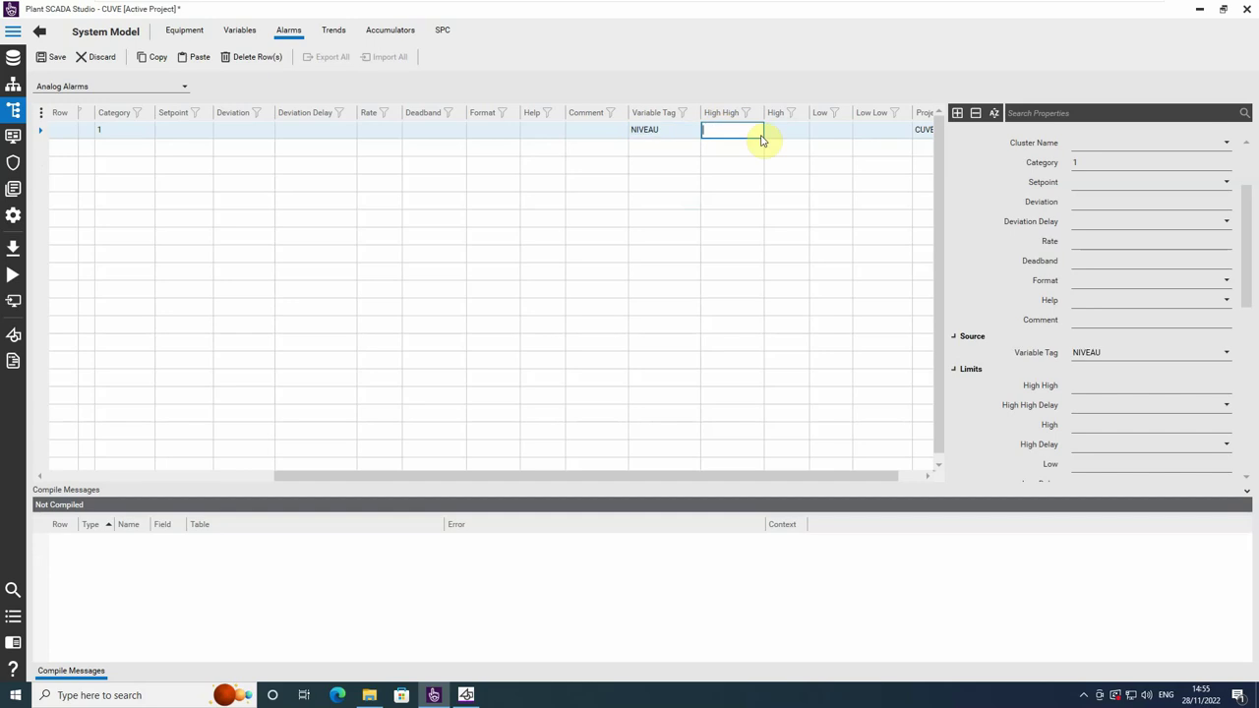
left_click(744, 130)
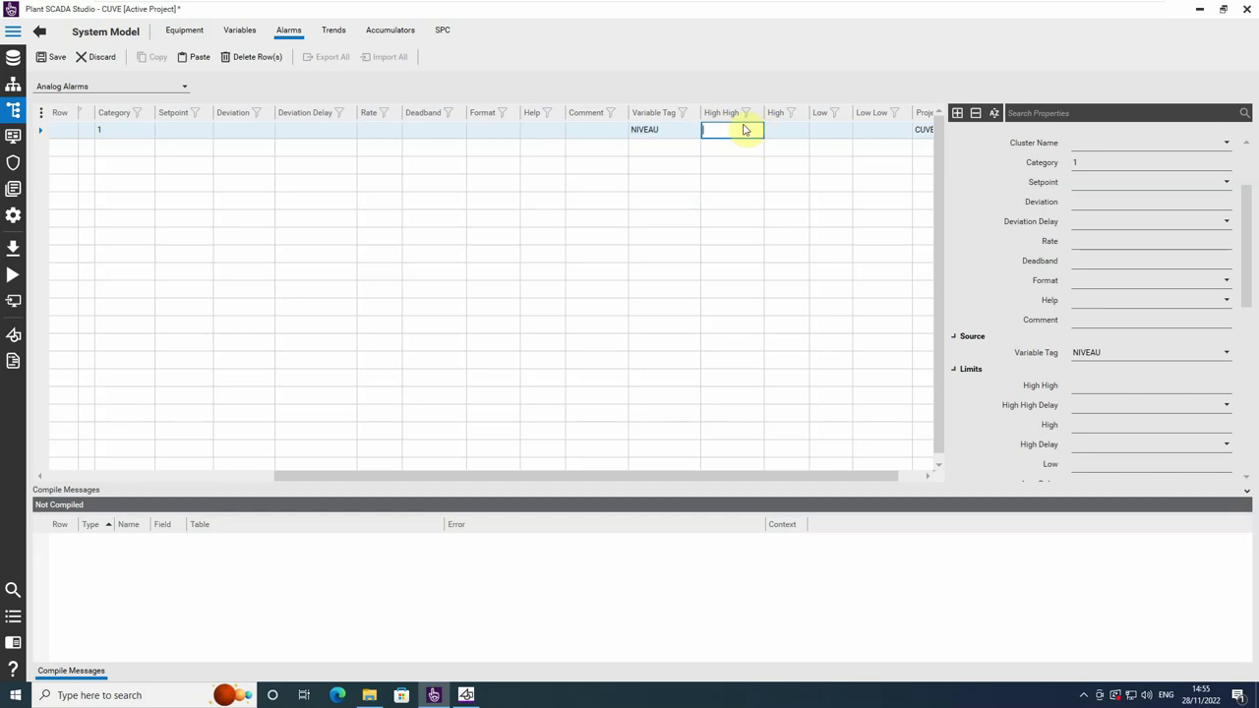
left_click(784, 132)
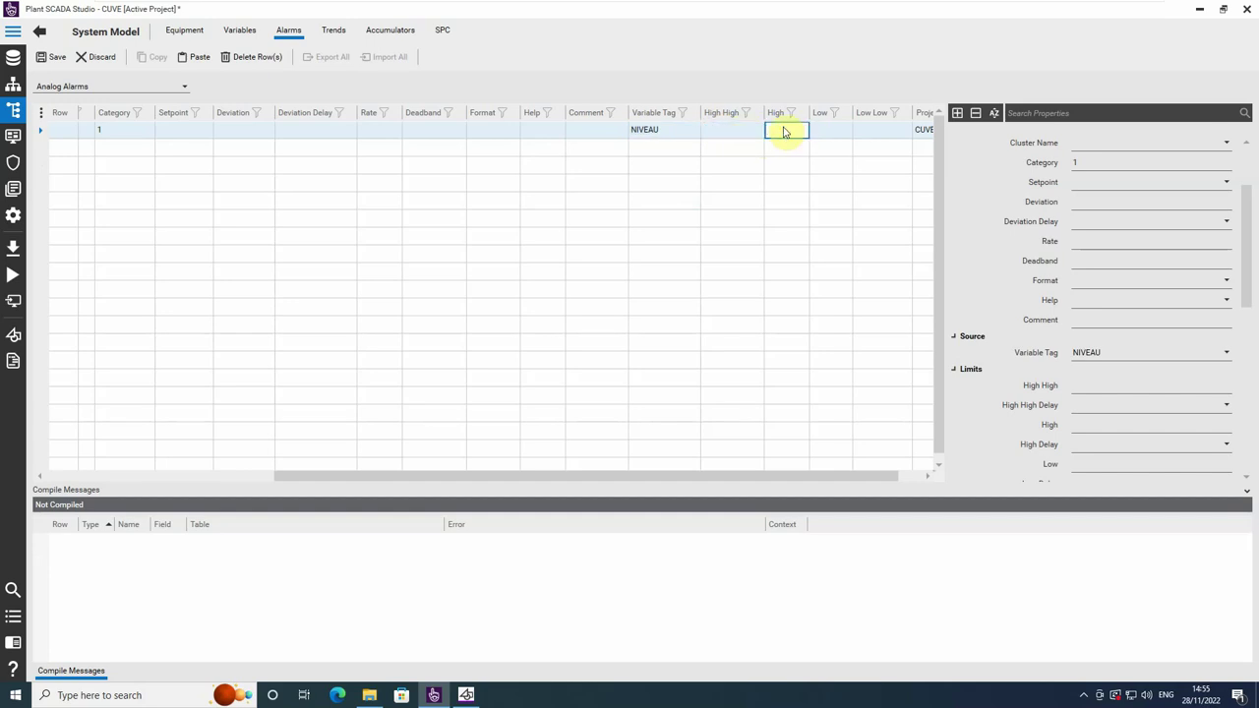
type("80")
left_click(819, 132)
left_click(819, 132)
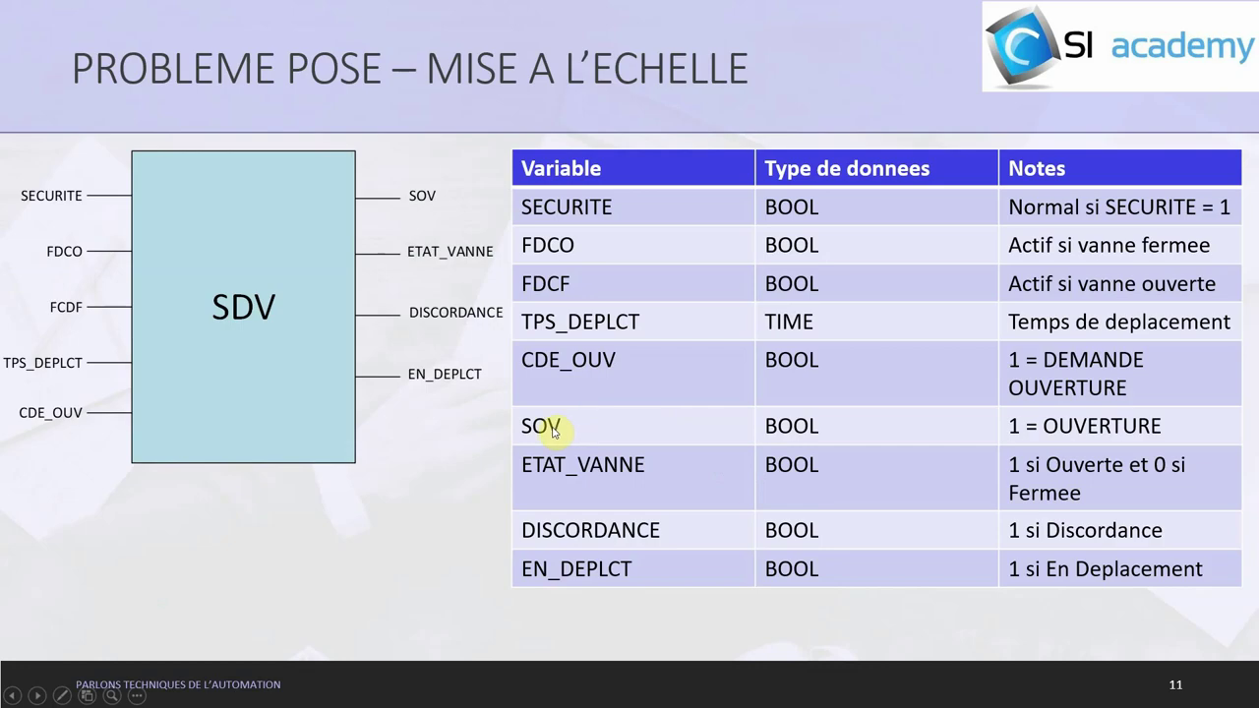
- Check the alarm thresholds on the presentation's level measurement slide, and return to Plant SCADA Studio
key("Left")
key("Left")
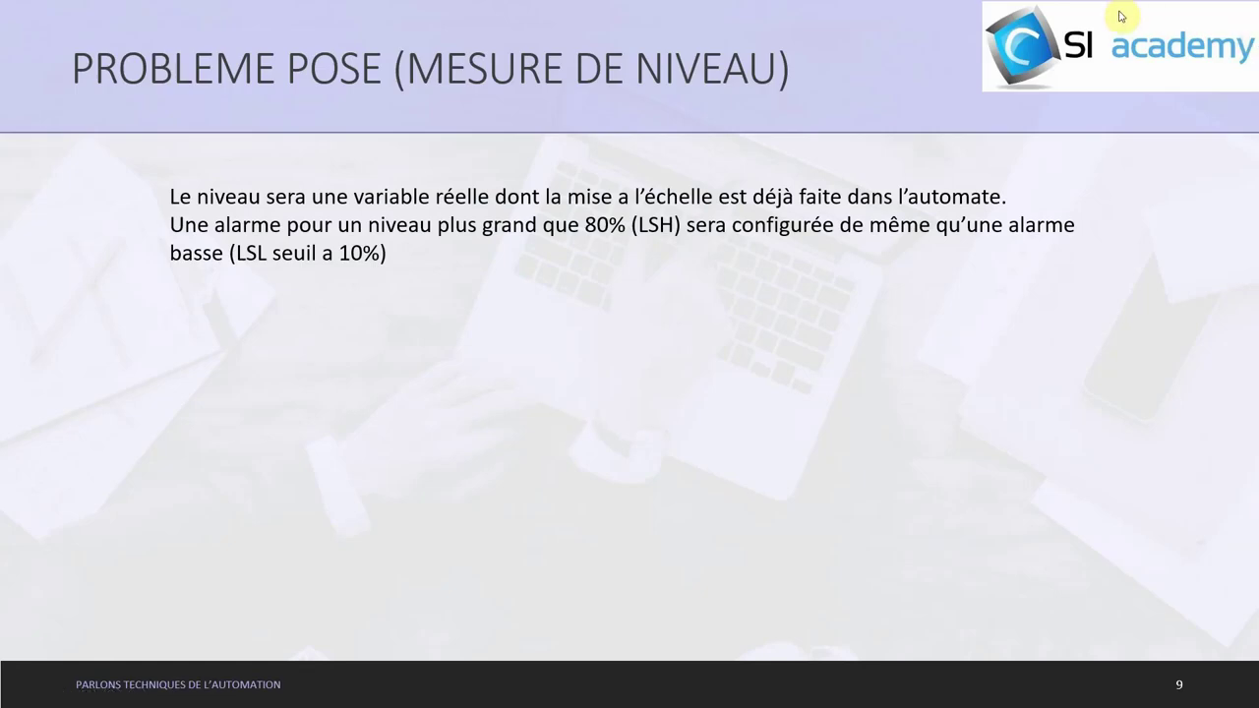
key("alt+Tab")
- Rewrite the CUVE analog alarm's High limit as 80.0, set its Low limit to 10.0, and save the row
left_click(786, 131)
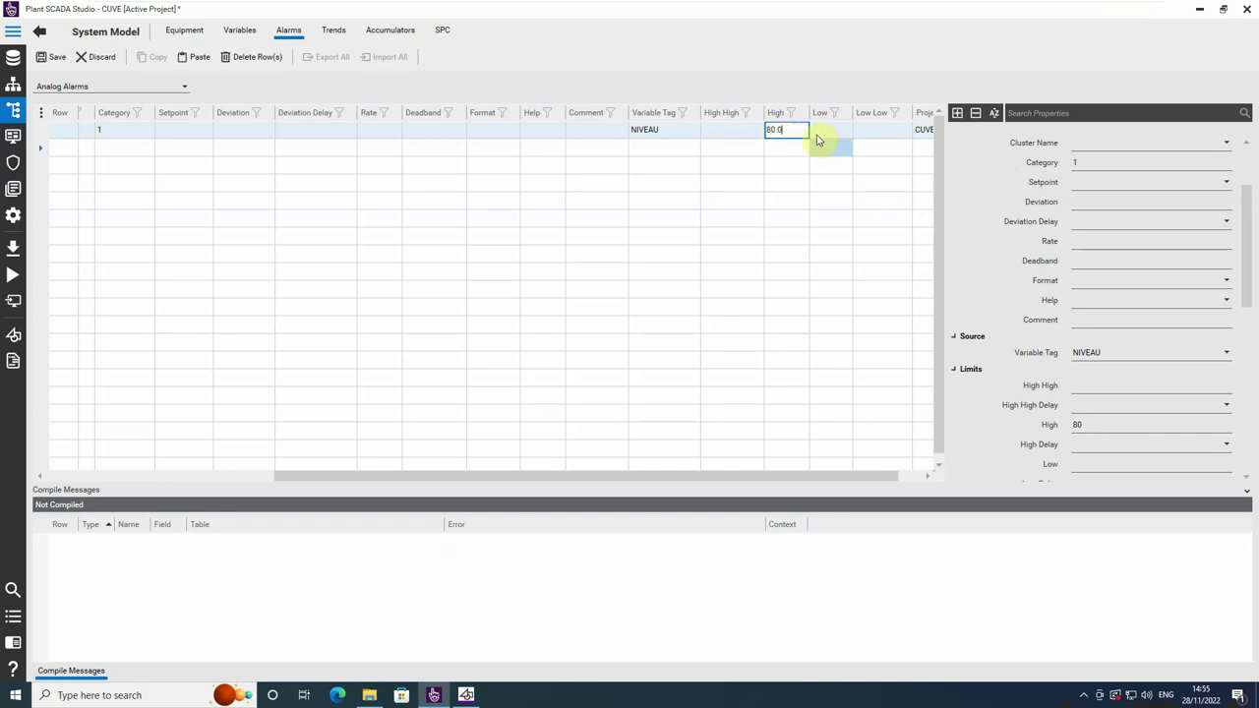
left_click(832, 128)
type("10.0")
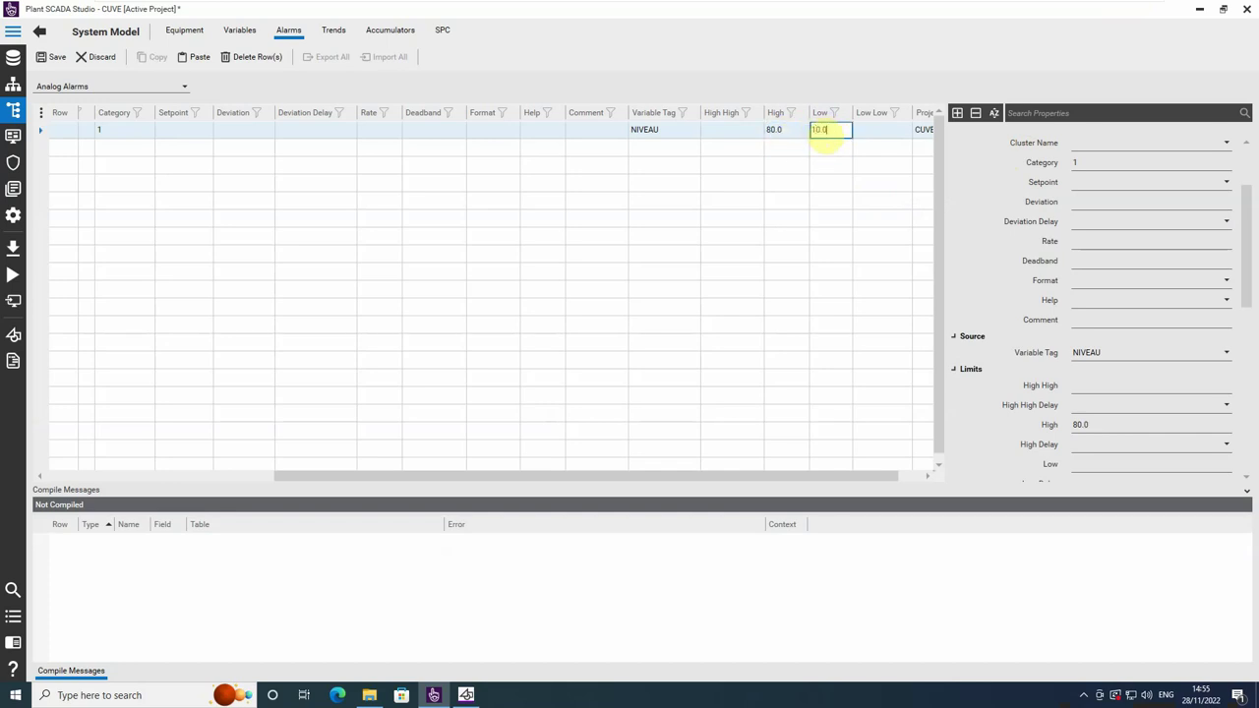
left_click(793, 133)
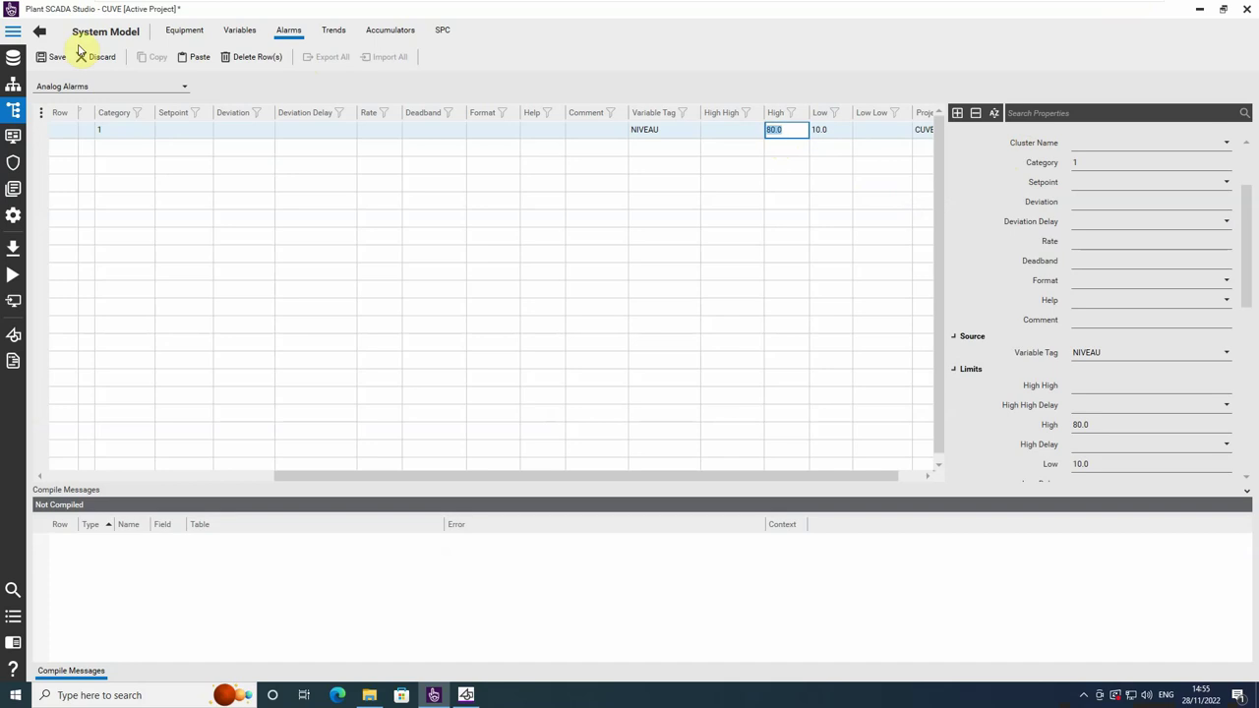
left_click(39, 62)
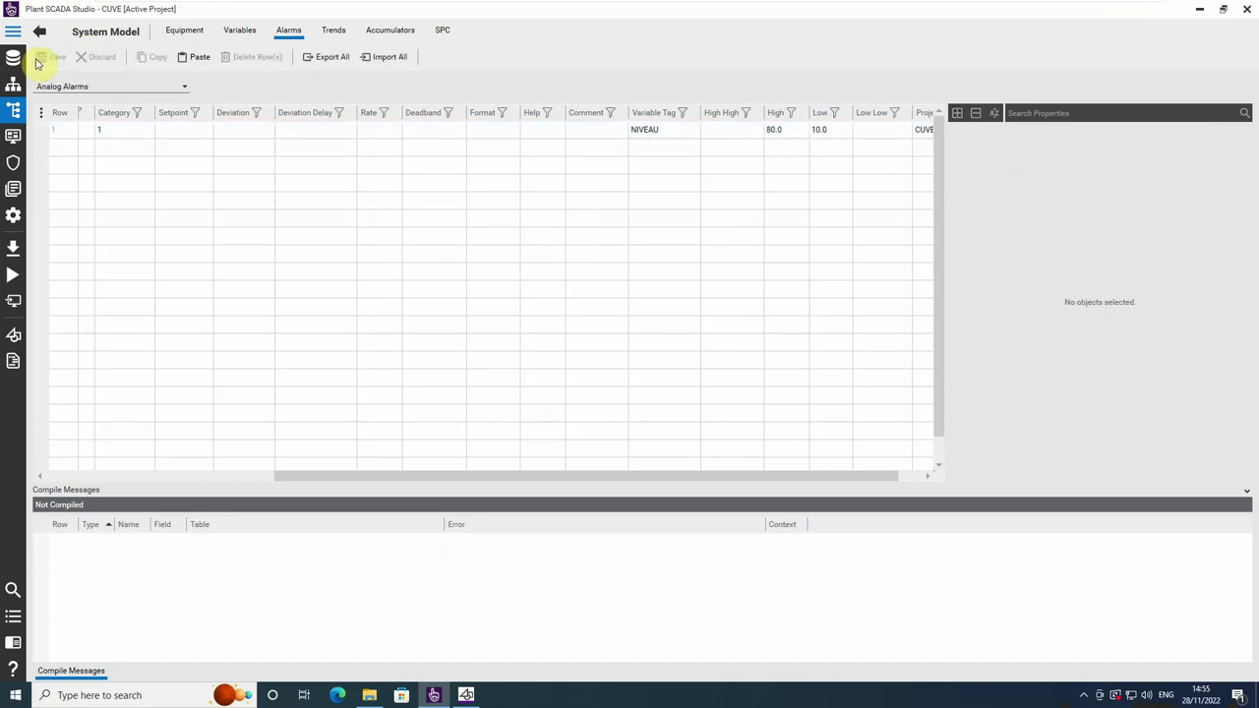
- Switch to Graphics Builder with the CUVE project's MAIN page
left_click(125, 134)
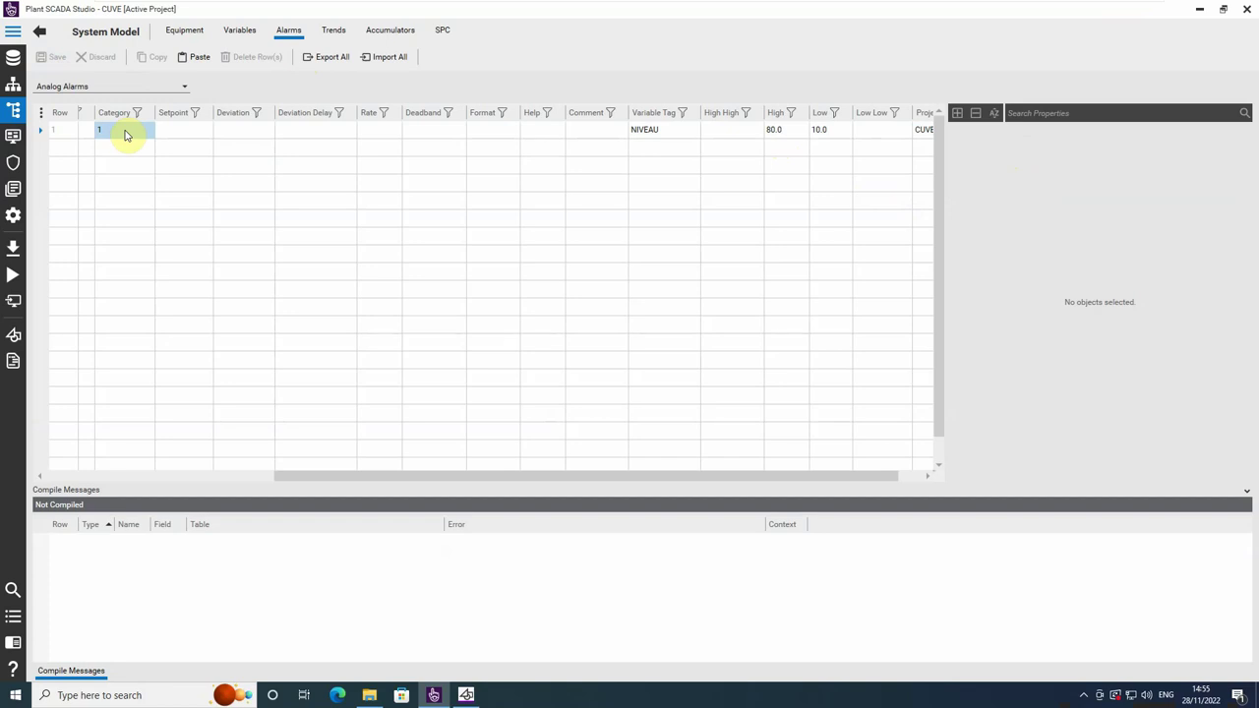
left_click(139, 132)
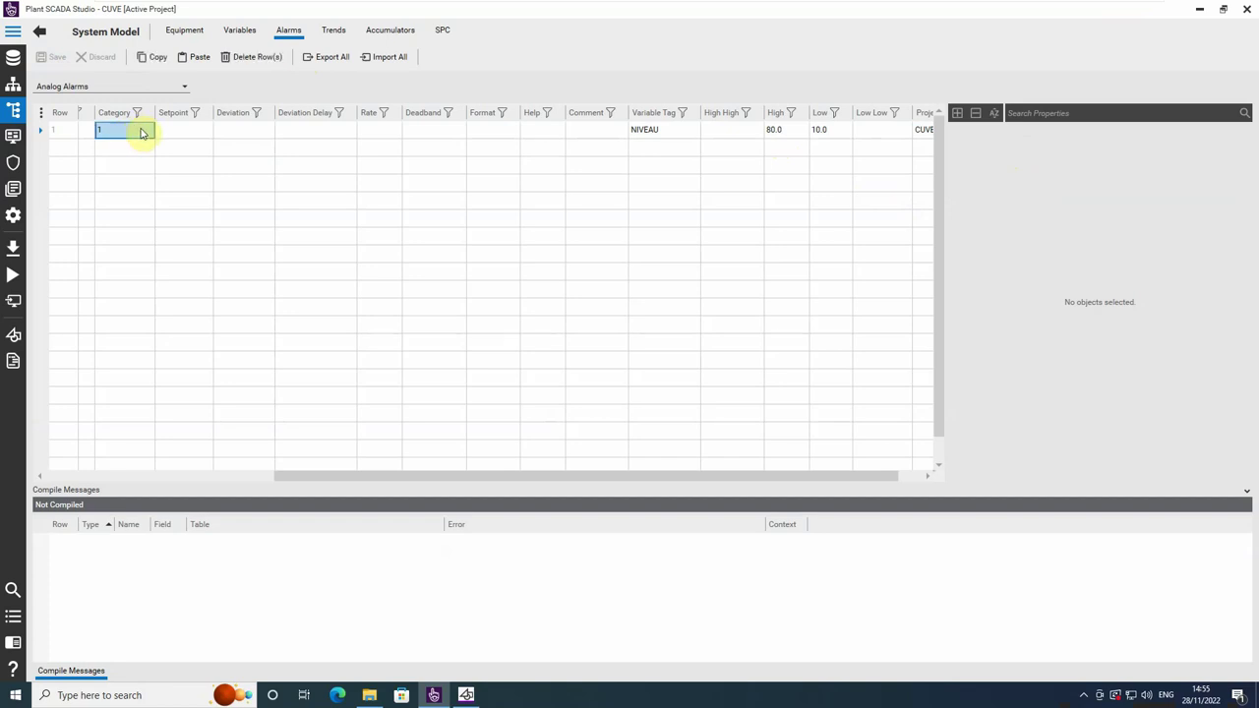
left_click(466, 695)
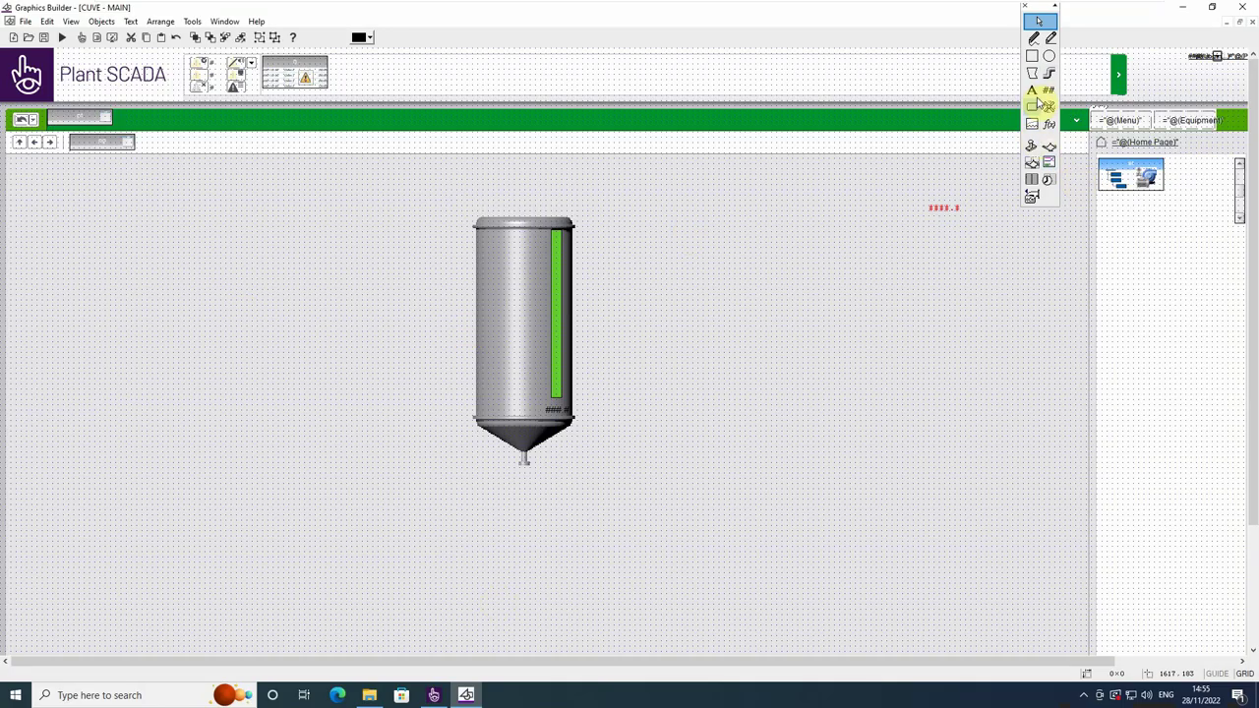
left_click(1032, 74)
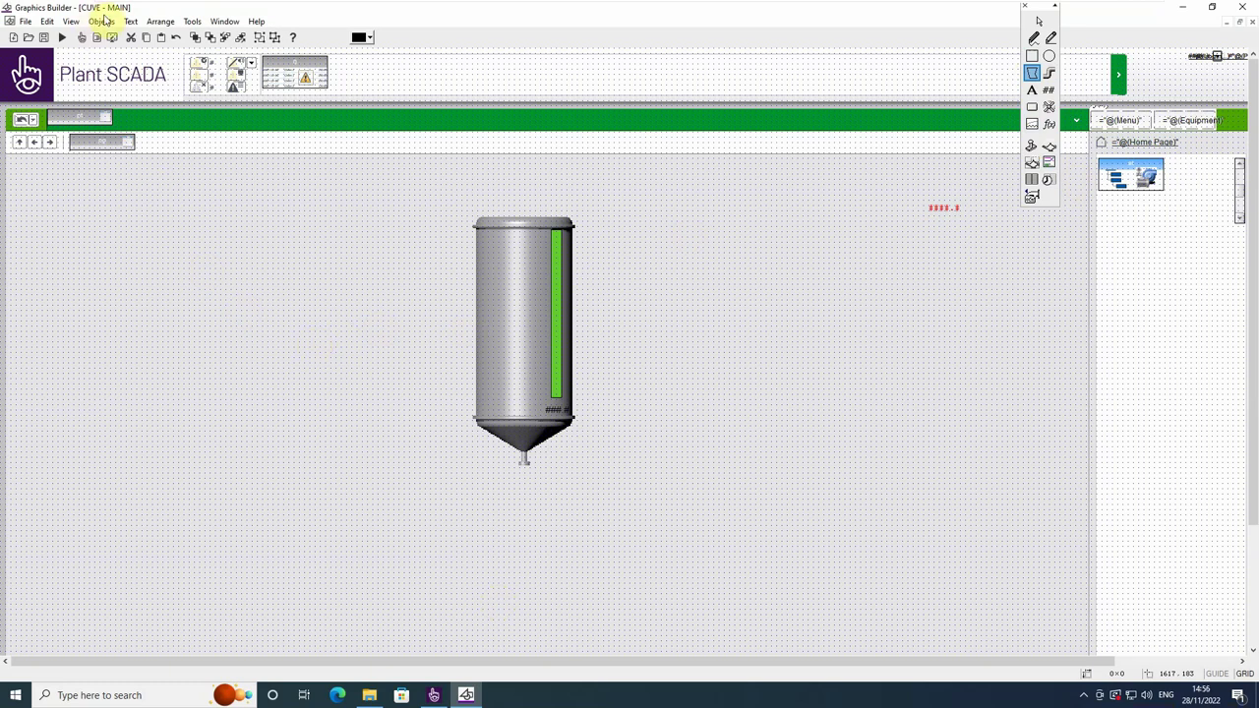
left_click(48, 26)
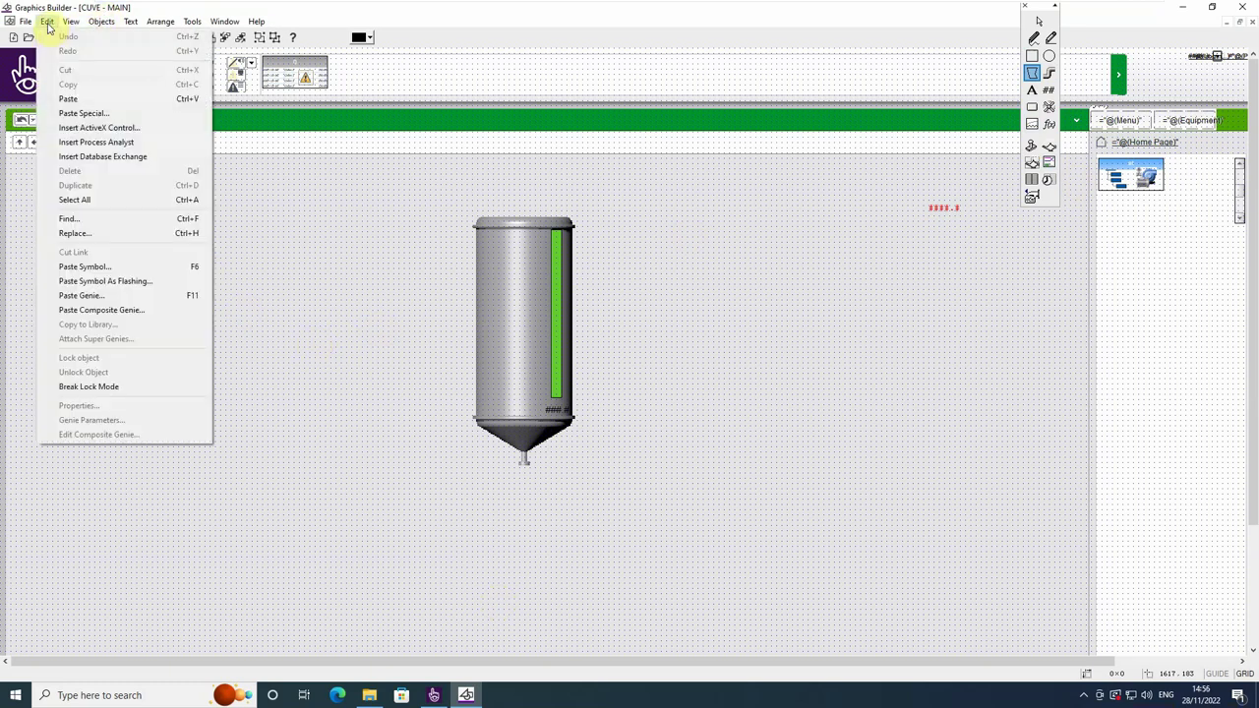
mouse_move(76, 25)
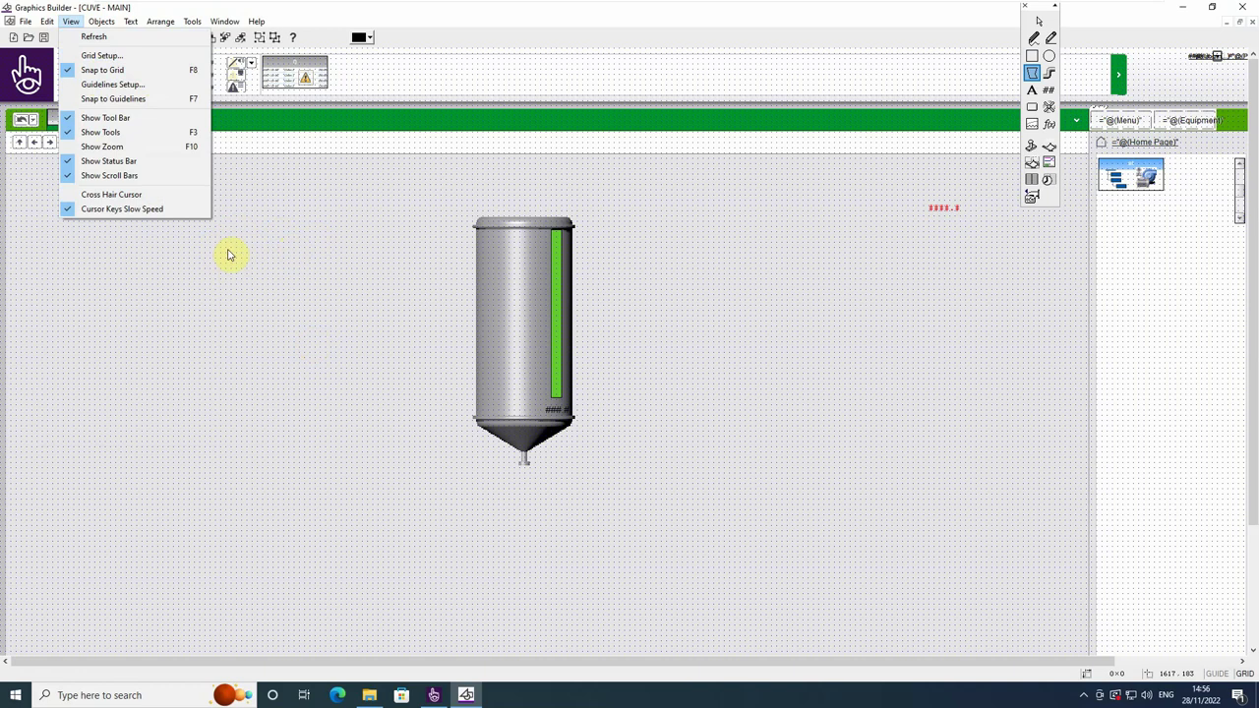
left_click(203, 296)
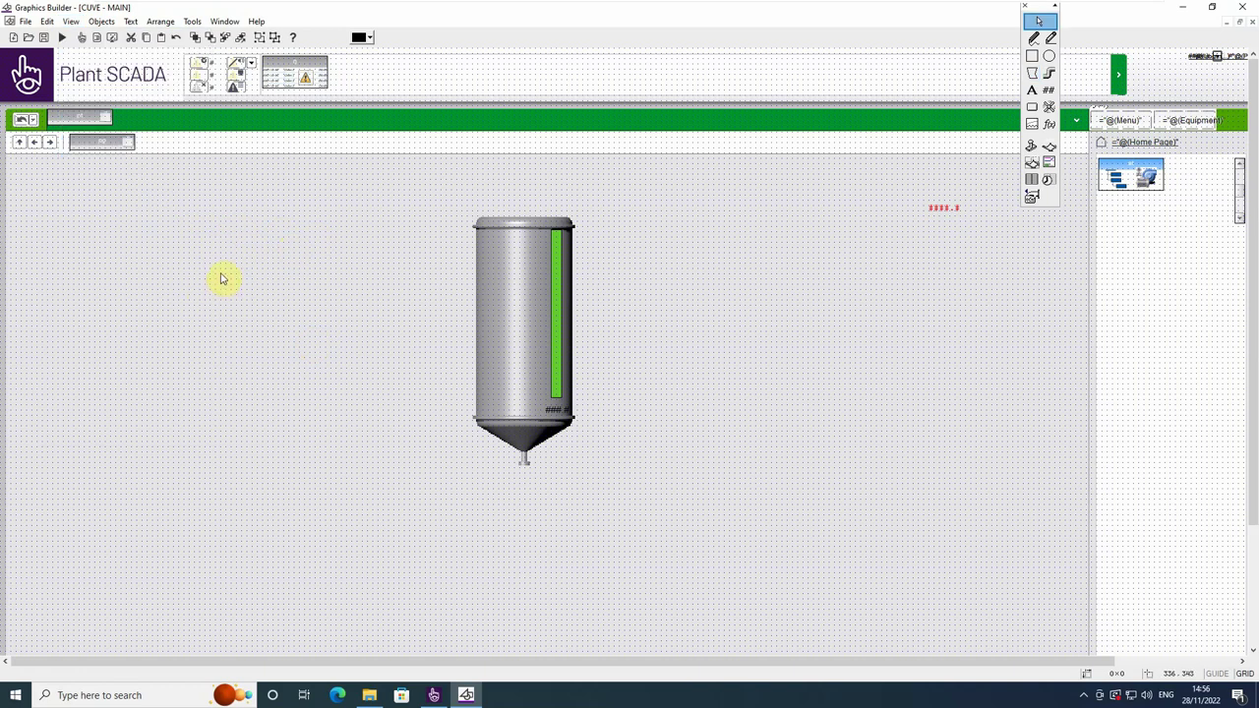
left_click_drag(215, 263, 253, 294)
left_click(1031, 73)
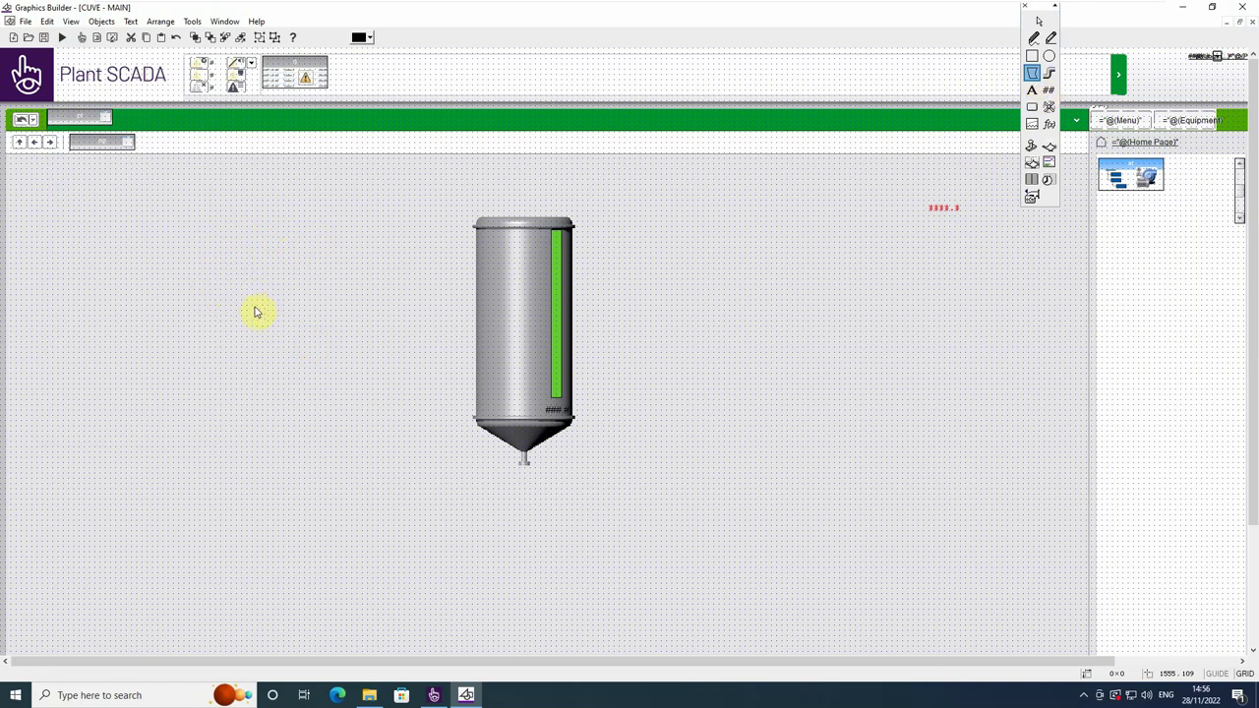
left_click_drag(253, 314, 252, 346)
key("Escape")
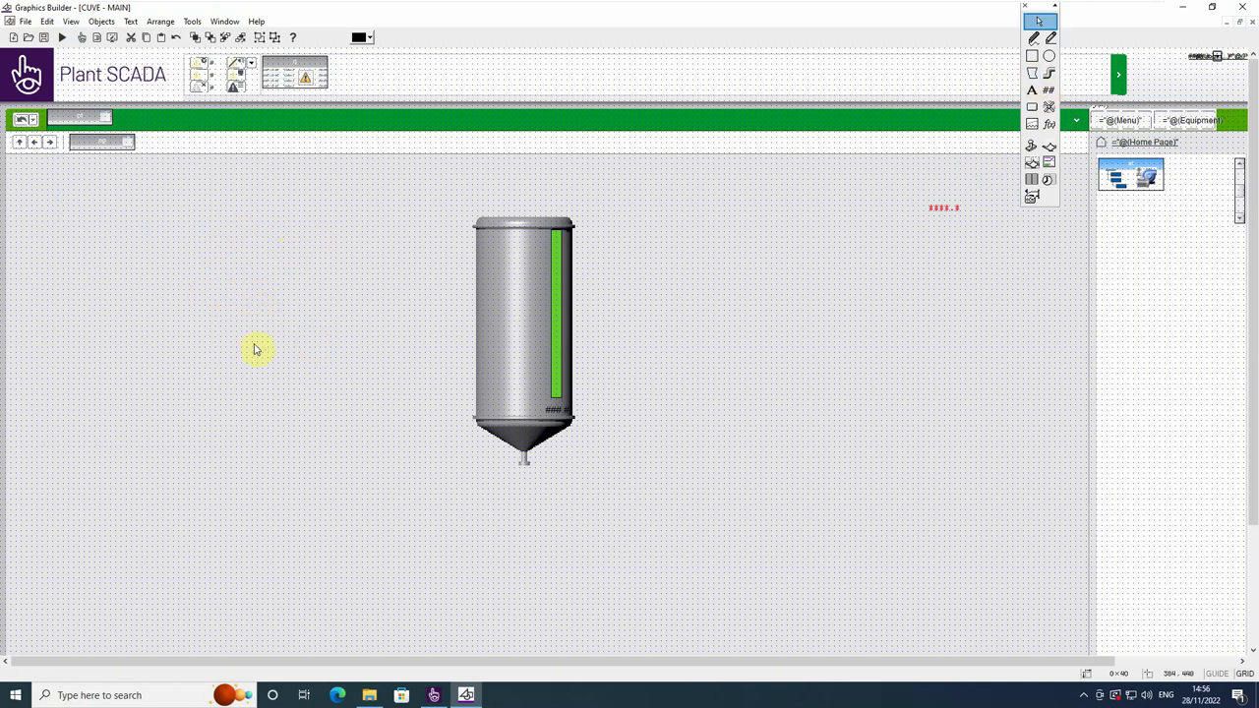
- Draw a closed triangular polygon of about 40 × 40 pointing towards the tank, and move it further down and away from the tank
left_click(1031, 74)
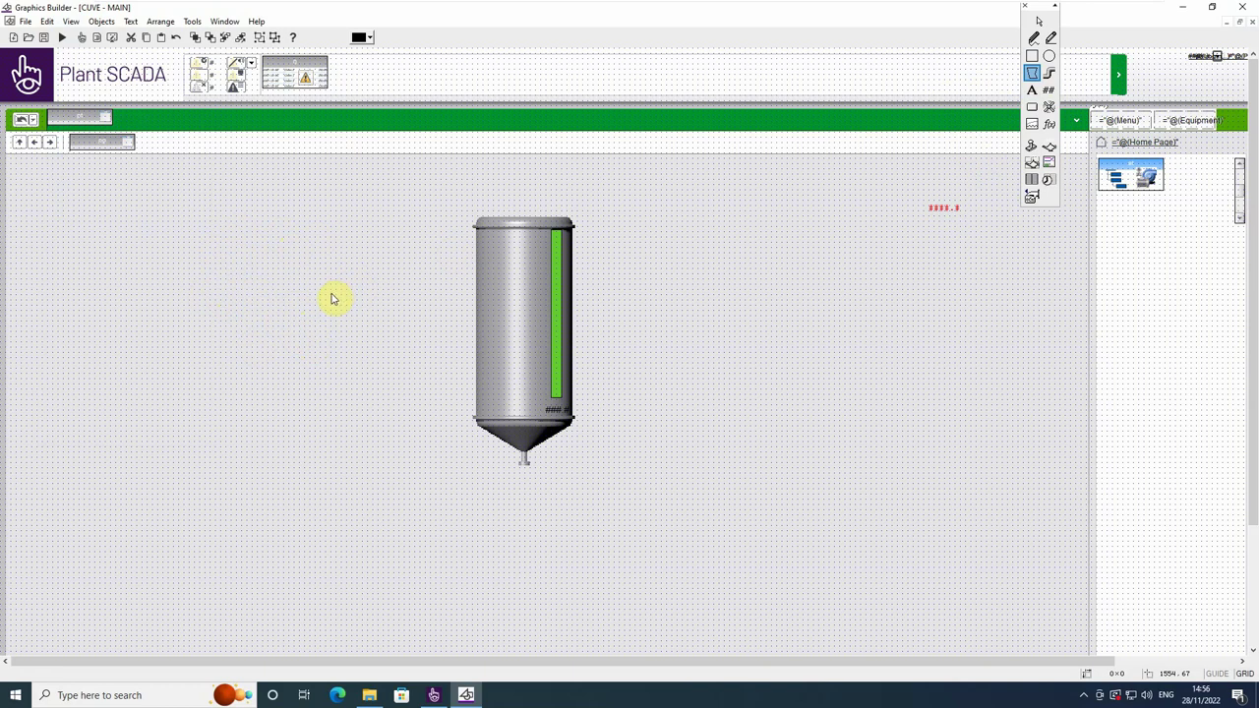
left_click_drag(335, 294, 336, 317)
double_click(337, 300)
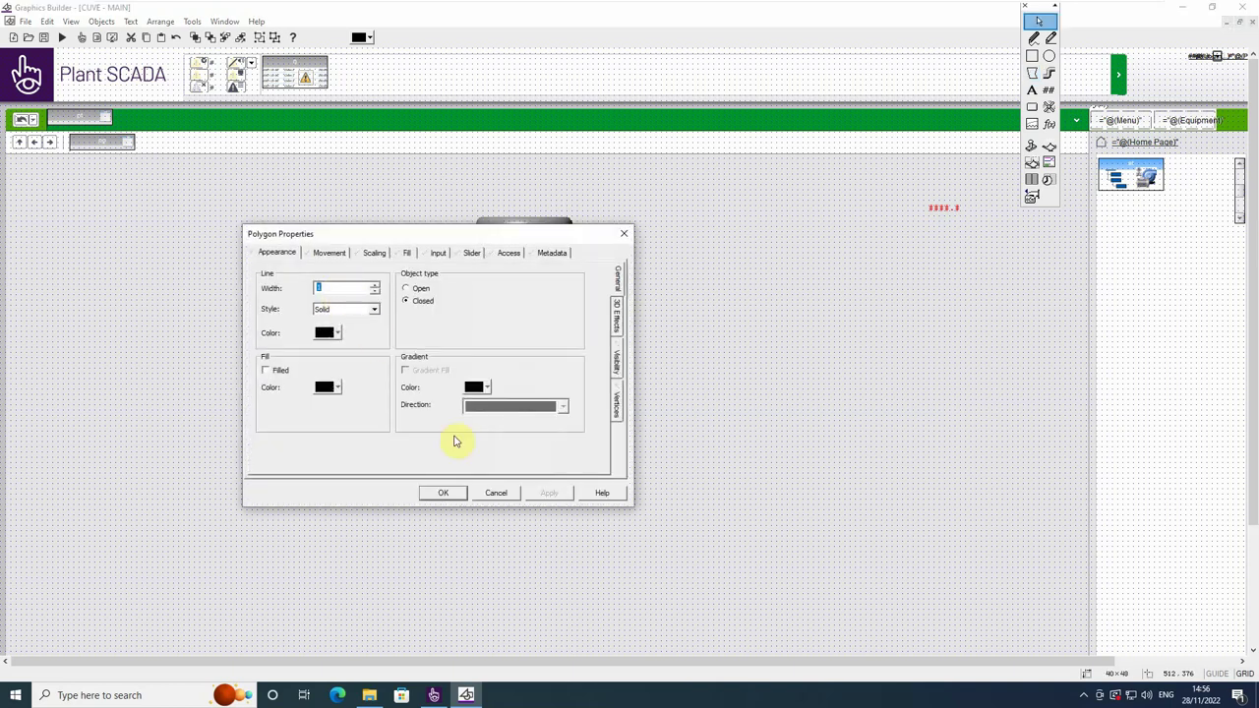
left_click(445, 492)
left_click(334, 313)
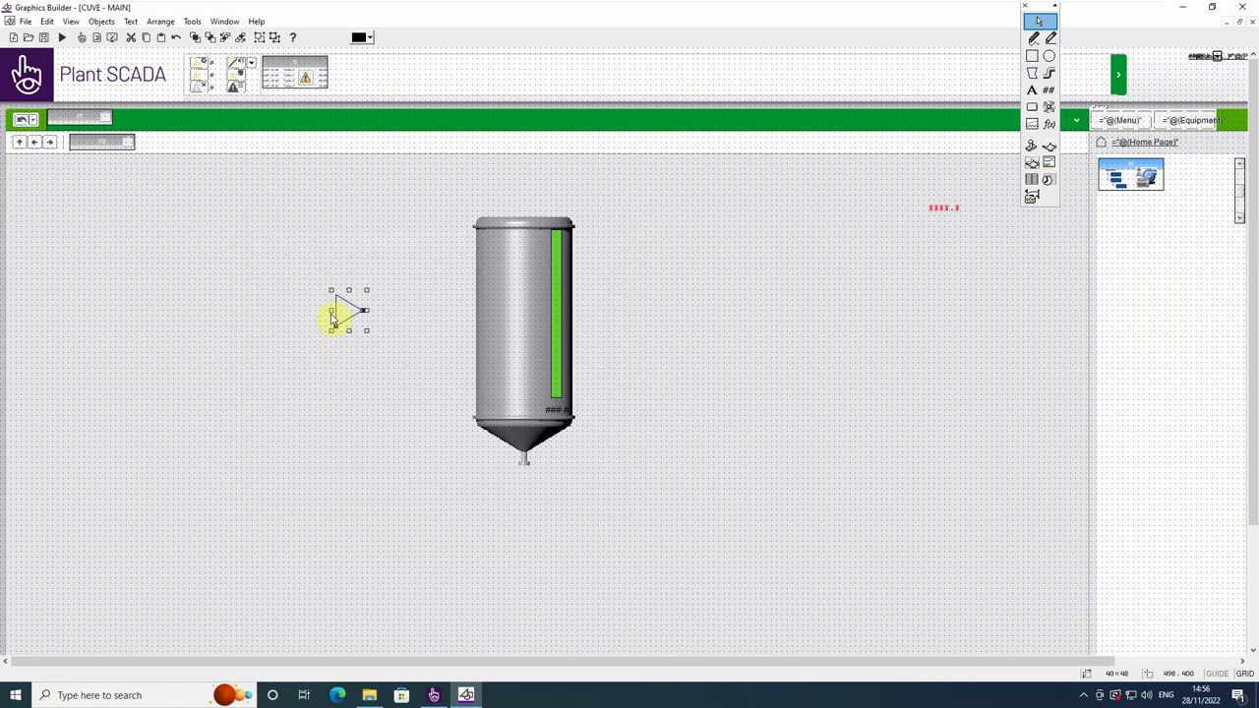
left_click_drag(334, 312, 245, 371)
- Copy the triangle and paste a second one just below it, towards the tank
right_click(245, 371)
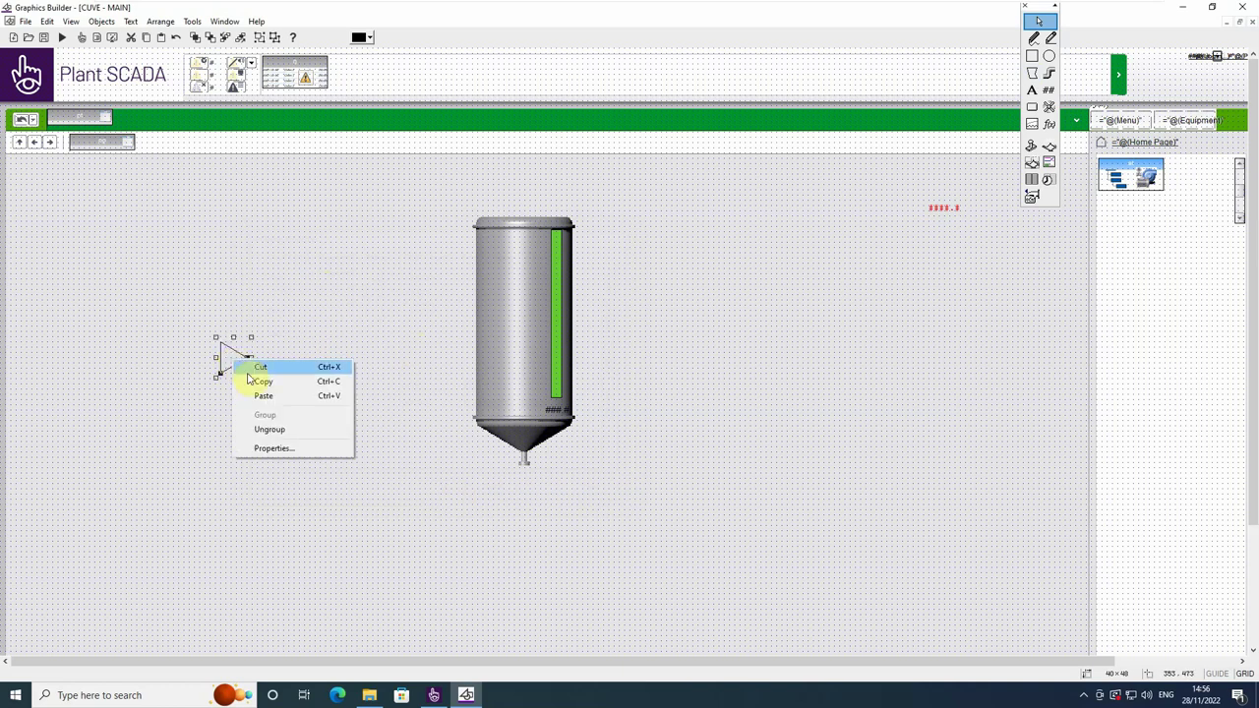
left_click(286, 396)
right_click(285, 400)
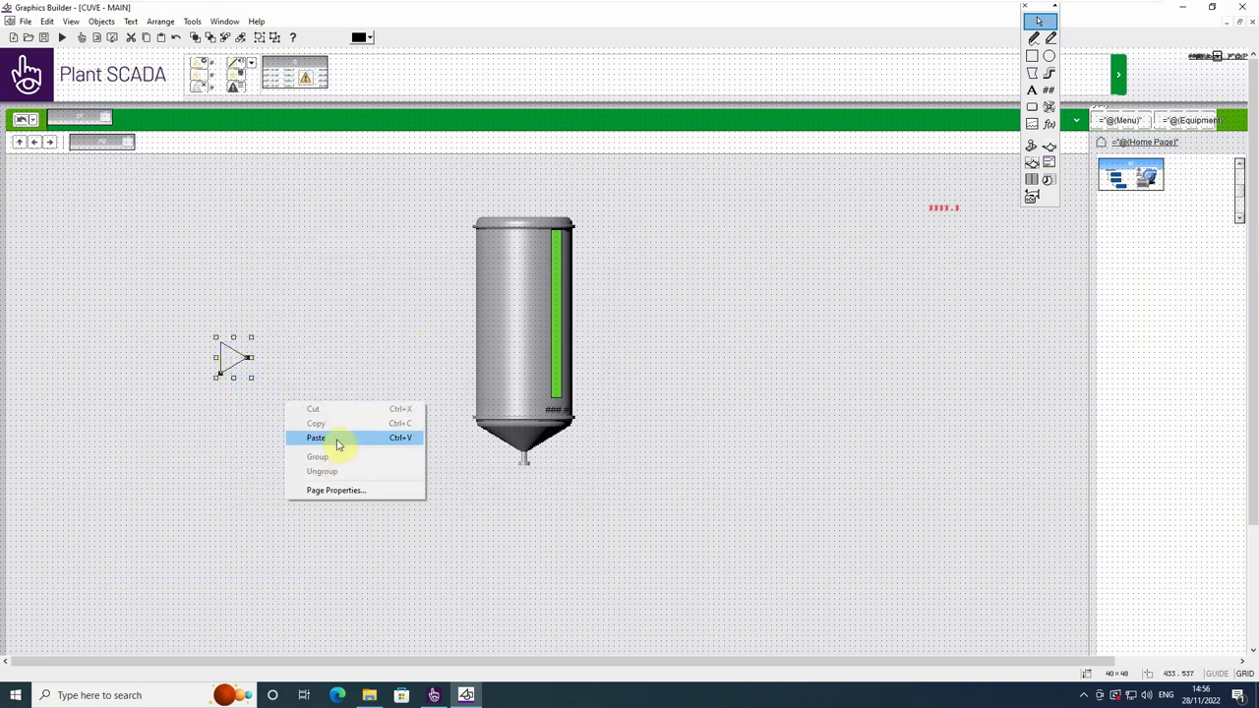
left_click(335, 439)
- Mirror the pasted triangle horizontally and place it tip to tip with the first to form a bow-tie valve body
right_click(298, 413)
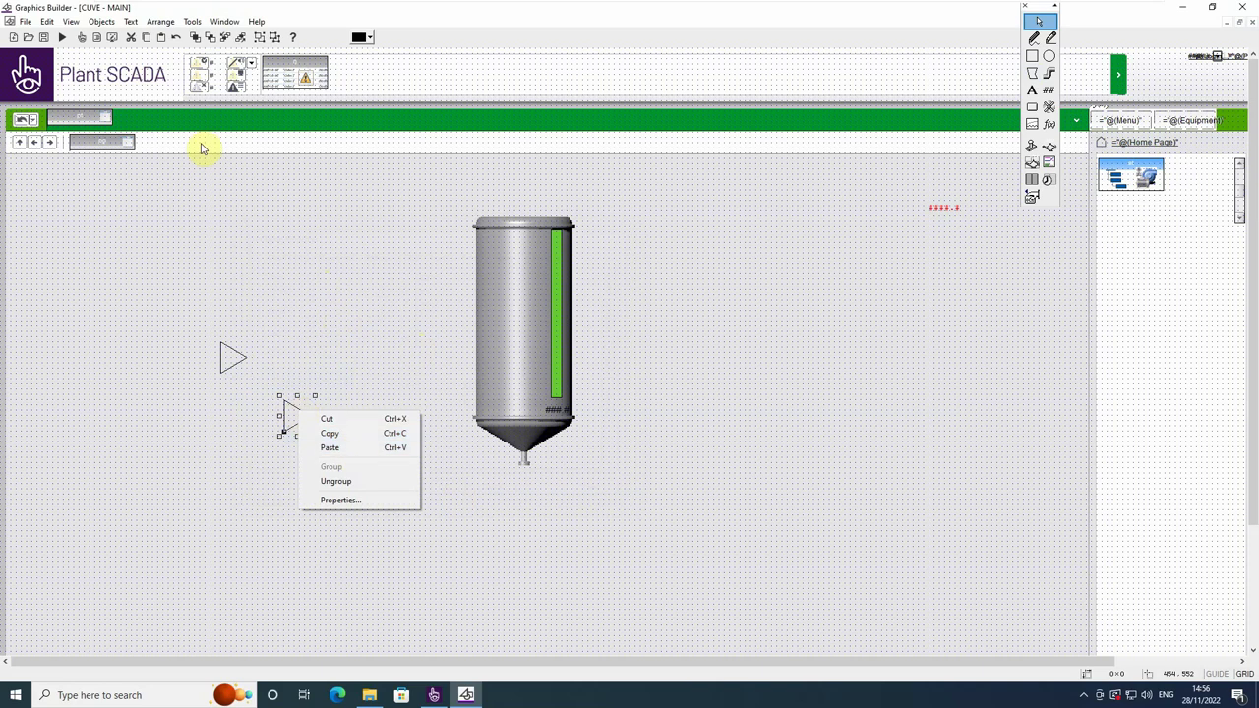
left_click(158, 22)
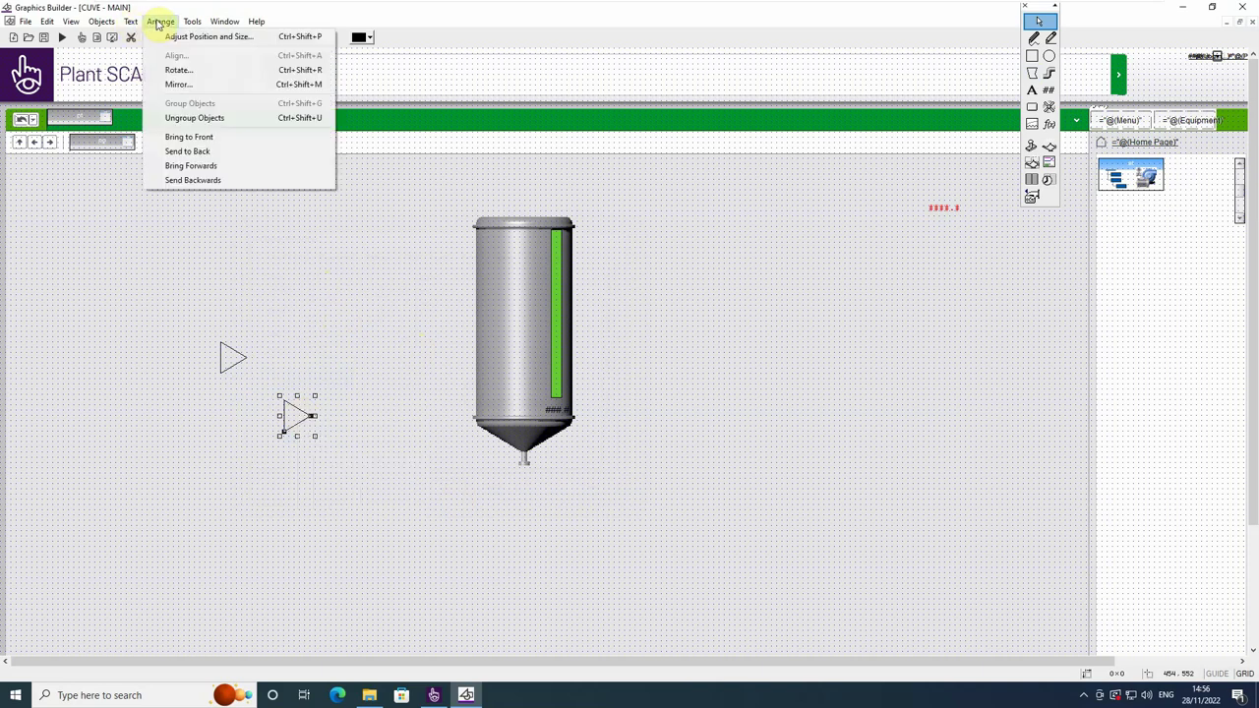
left_click(178, 84)
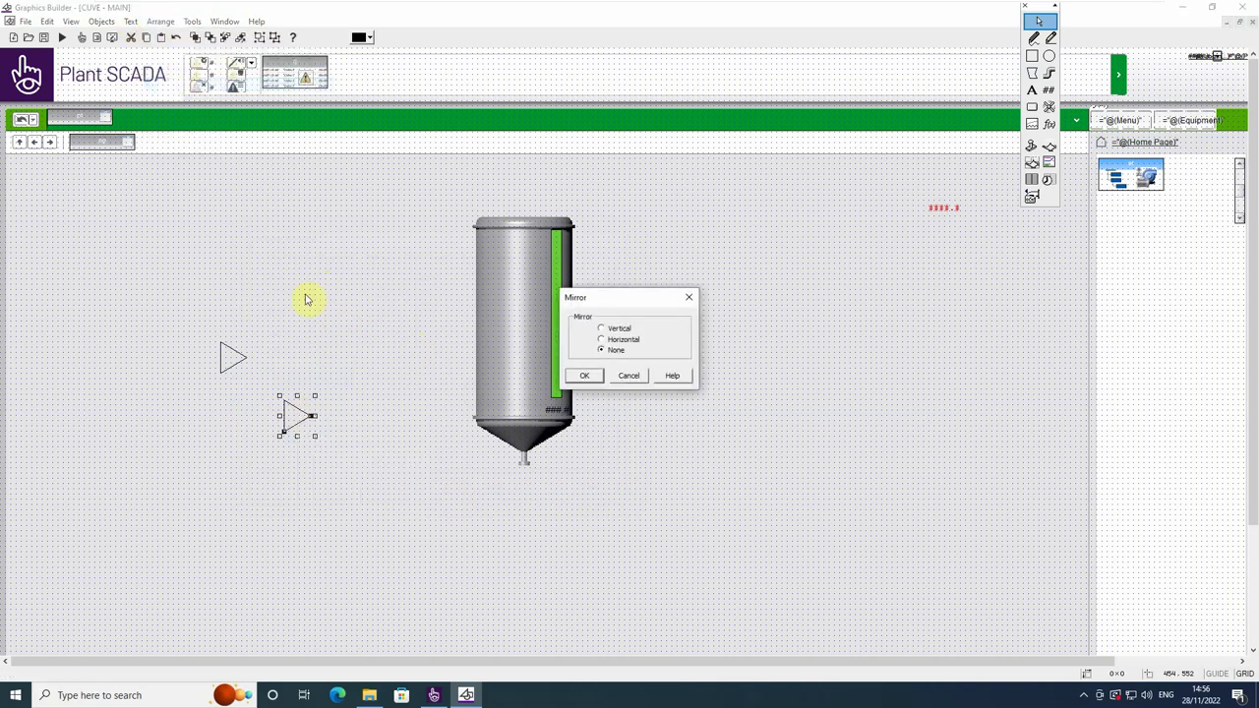
left_click(620, 340)
left_click(584, 374)
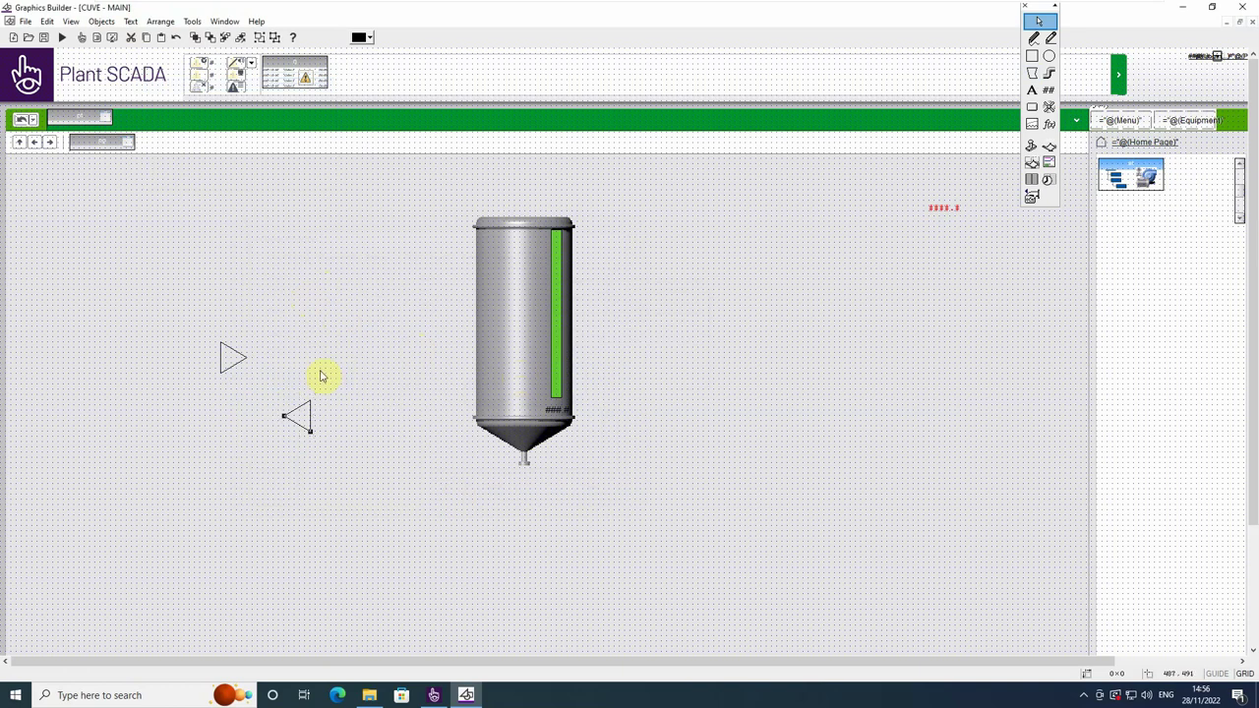
left_click_drag(297, 418, 261, 359)
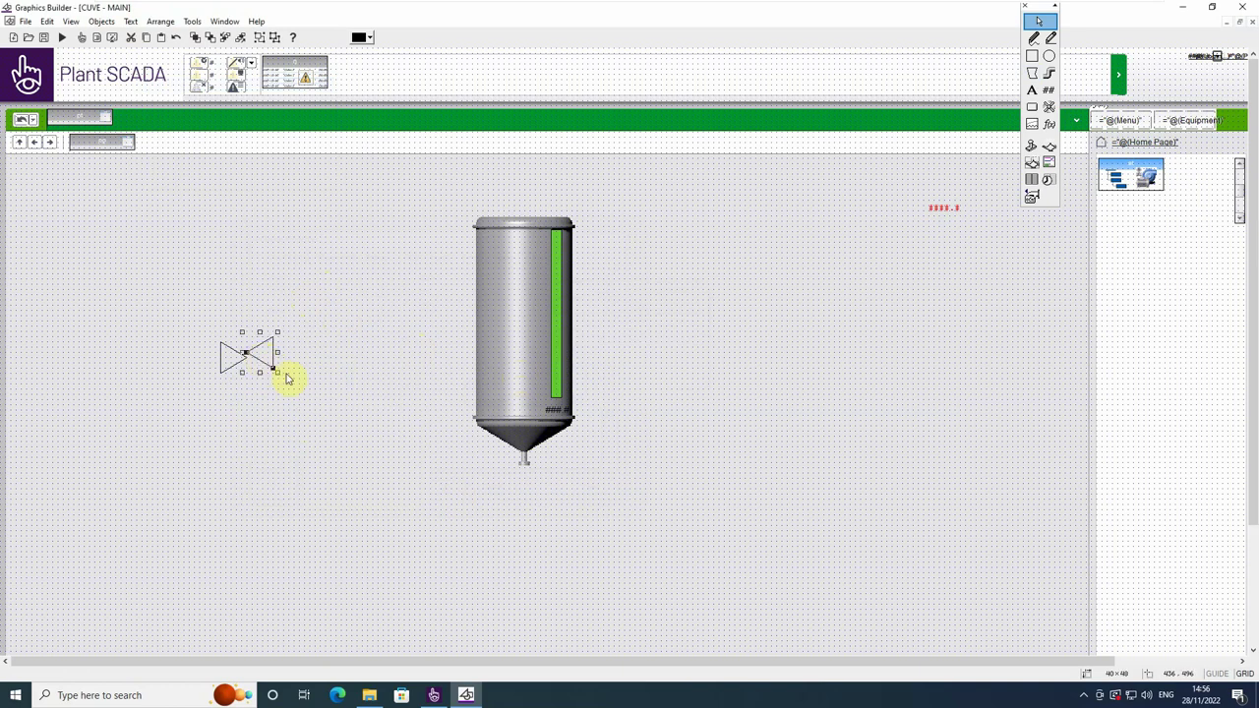
left_click(318, 351)
- Draw a rectangle of about 80 × 40 for the valve's actuator and place it above the valve body
left_click(1030, 57)
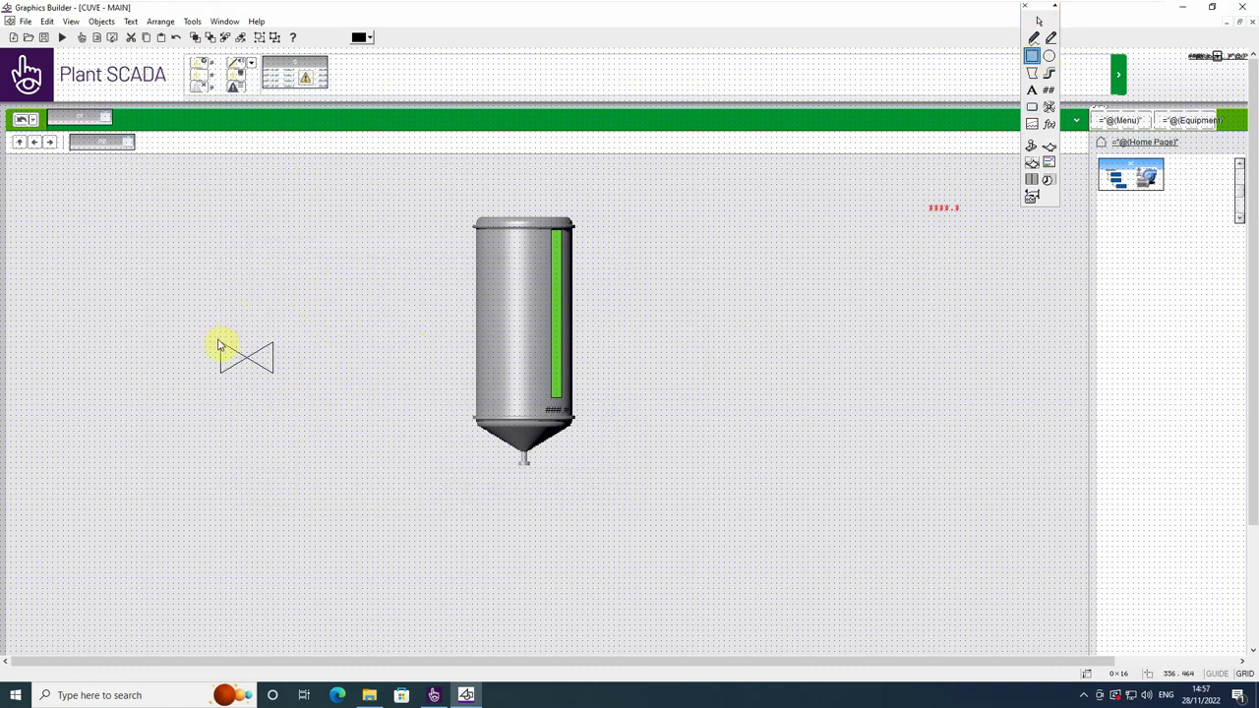
mouse_move(220, 344)
left_mouse_down()
mouse_move(233, 365)
mouse_move(274, 379)
left_mouse_up()
left_click(382, 574)
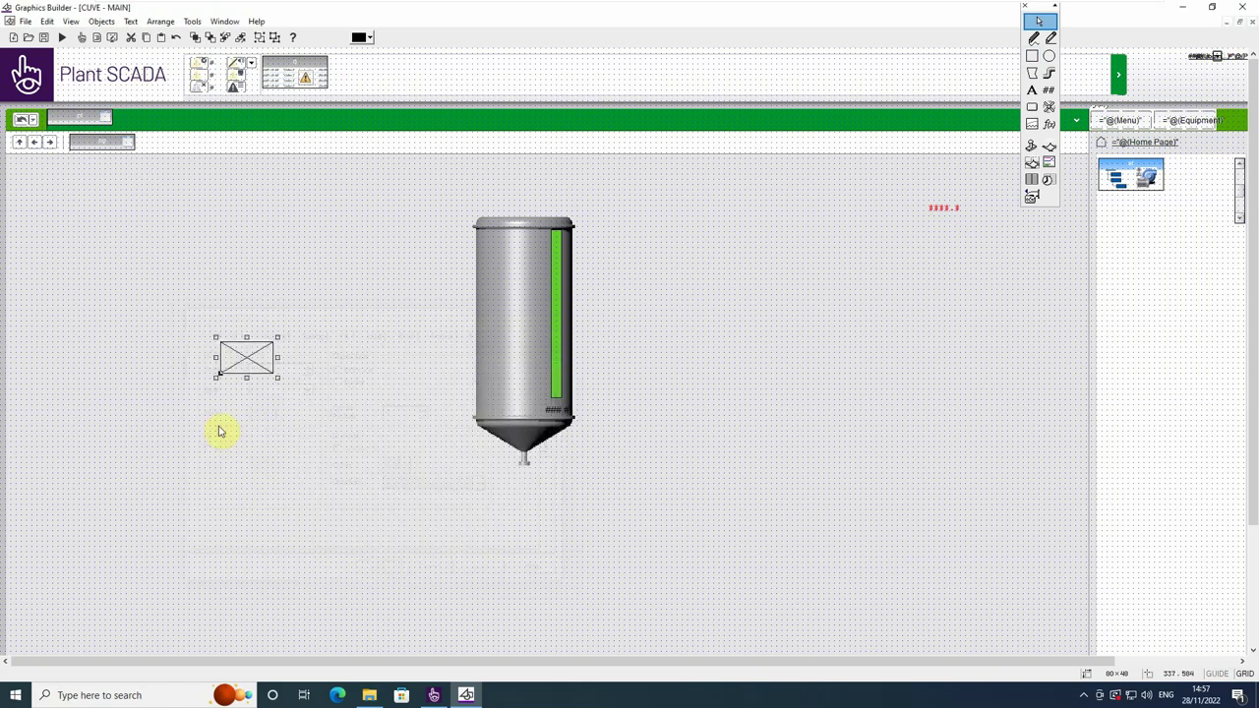
left_click_drag(246, 362, 250, 314)
left_click(286, 326)
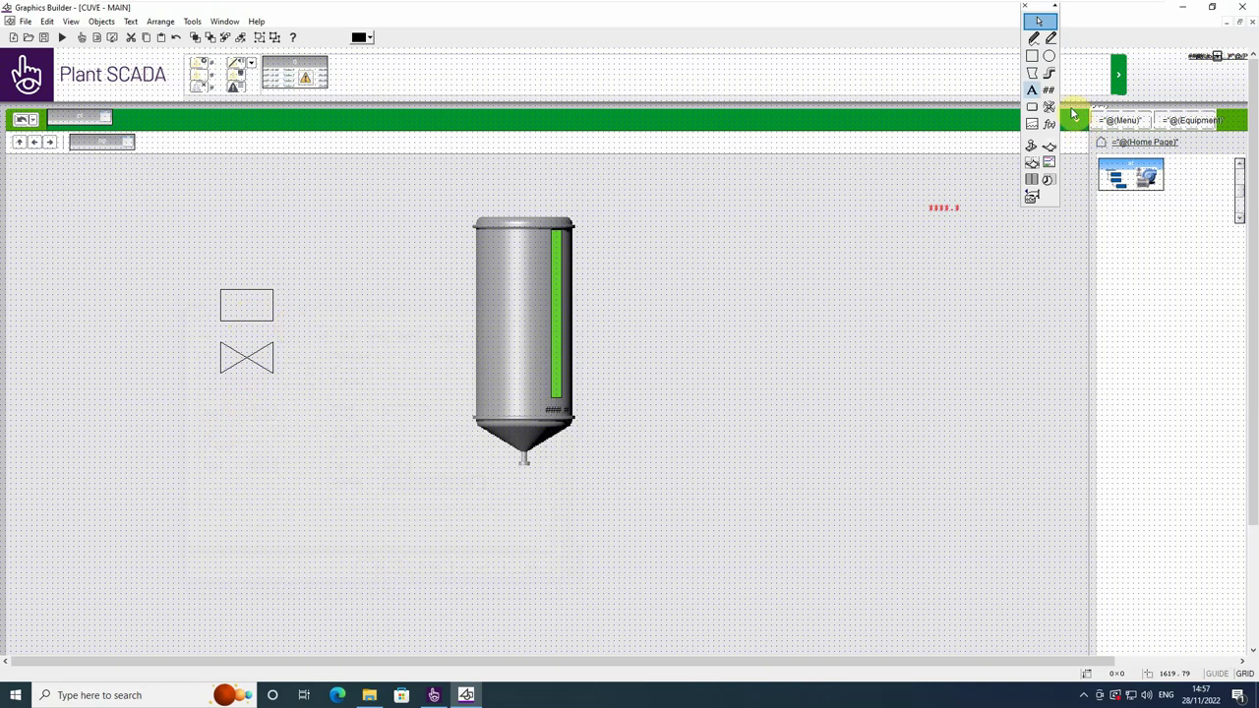
- Draw a vertical line about 56 long connecting the centre of the valve body to the rectangle above it
left_click(1049, 38)
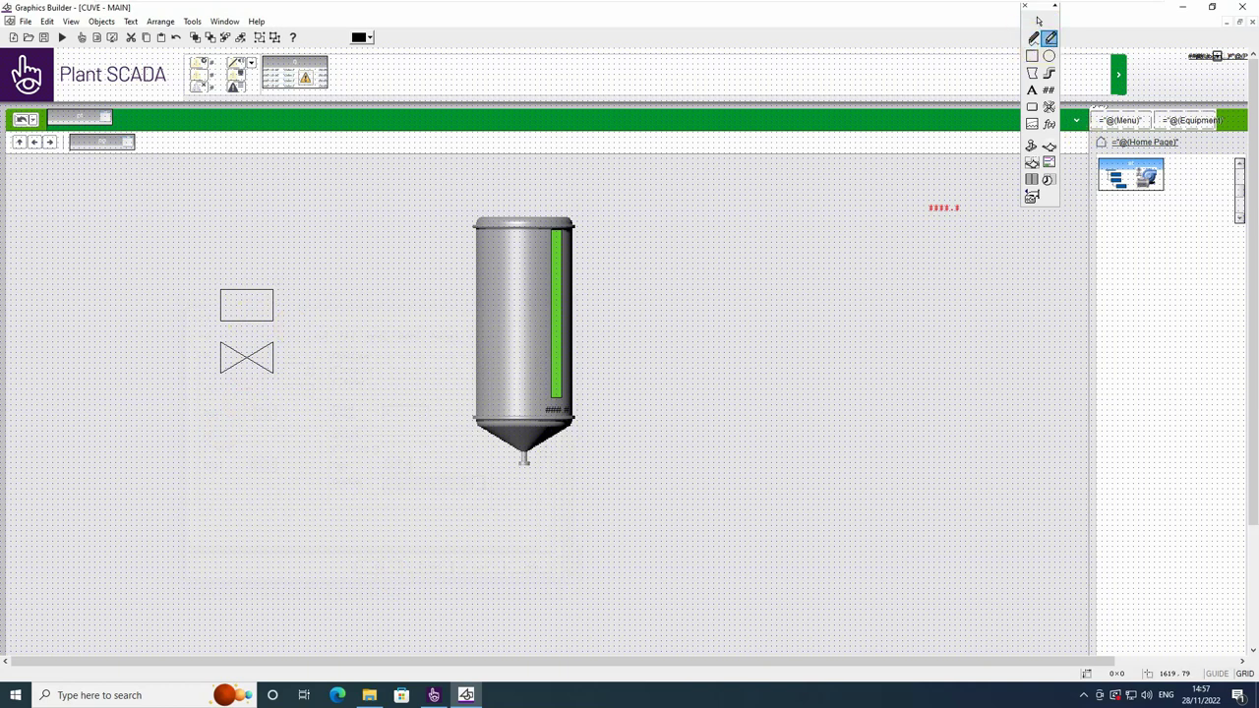
left_click_drag(237, 354, 238, 315)
left_click(346, 519)
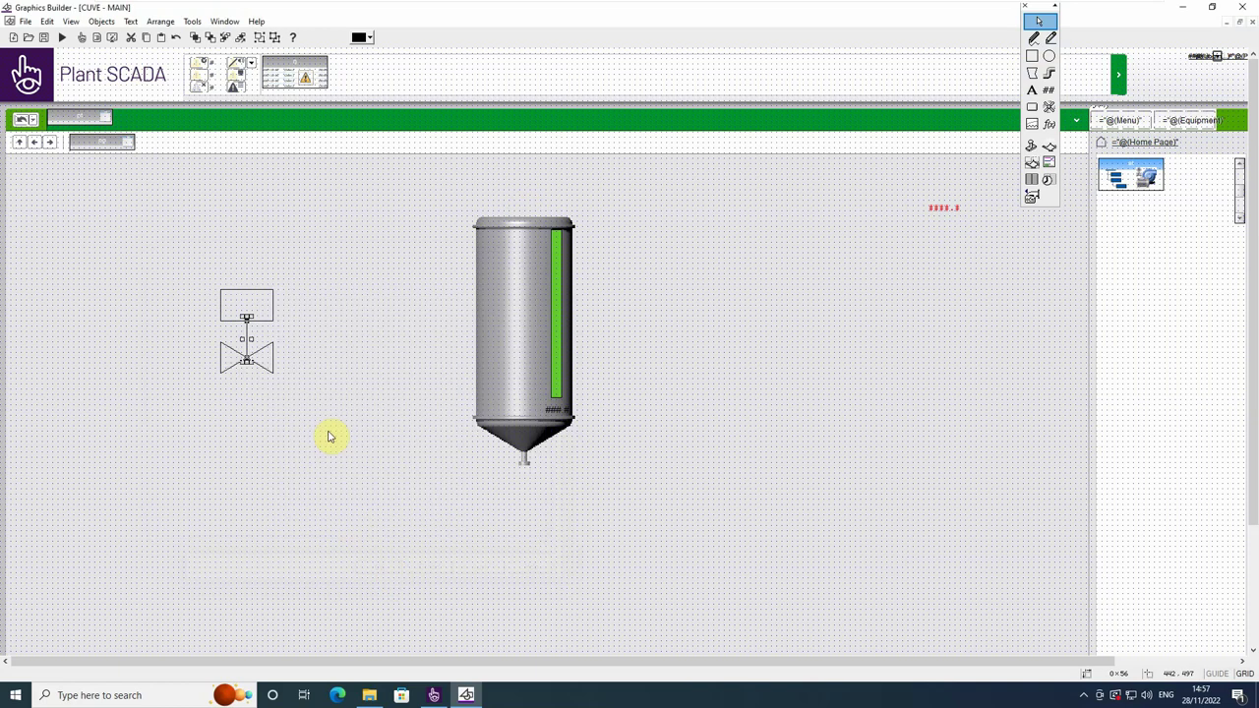
- Draw a horizontal line across the middle of the actuator rectangle
left_click(1049, 37)
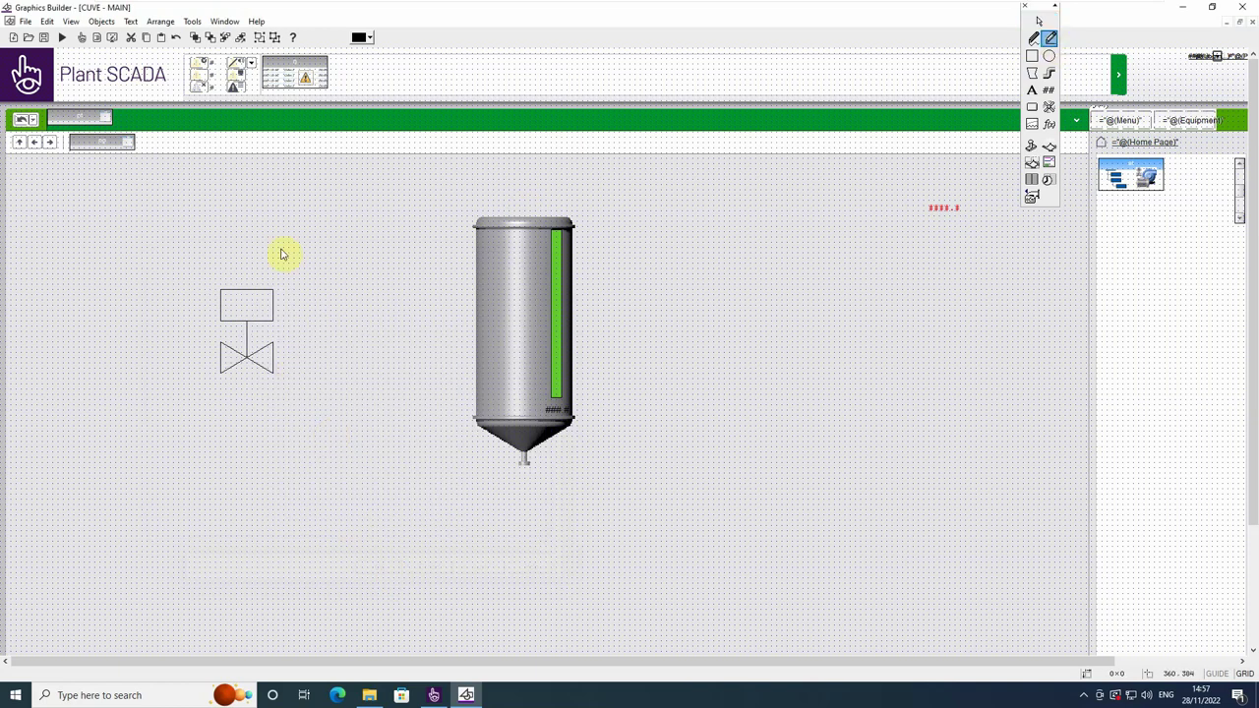
left_click_drag(214, 301, 273, 305)
left_click(374, 505)
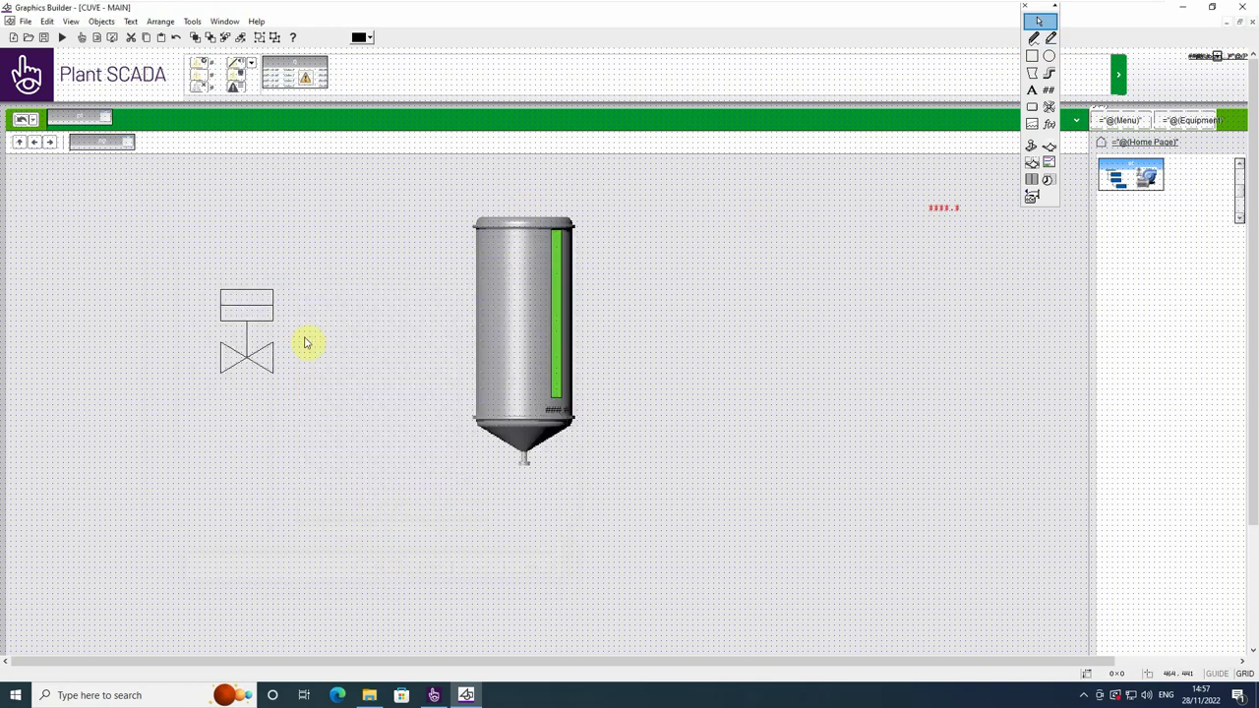
- Delete the mirrored triangle of the valve body, keeping the original one
left_click(263, 364)
key("Delete")
left_click(227, 359)
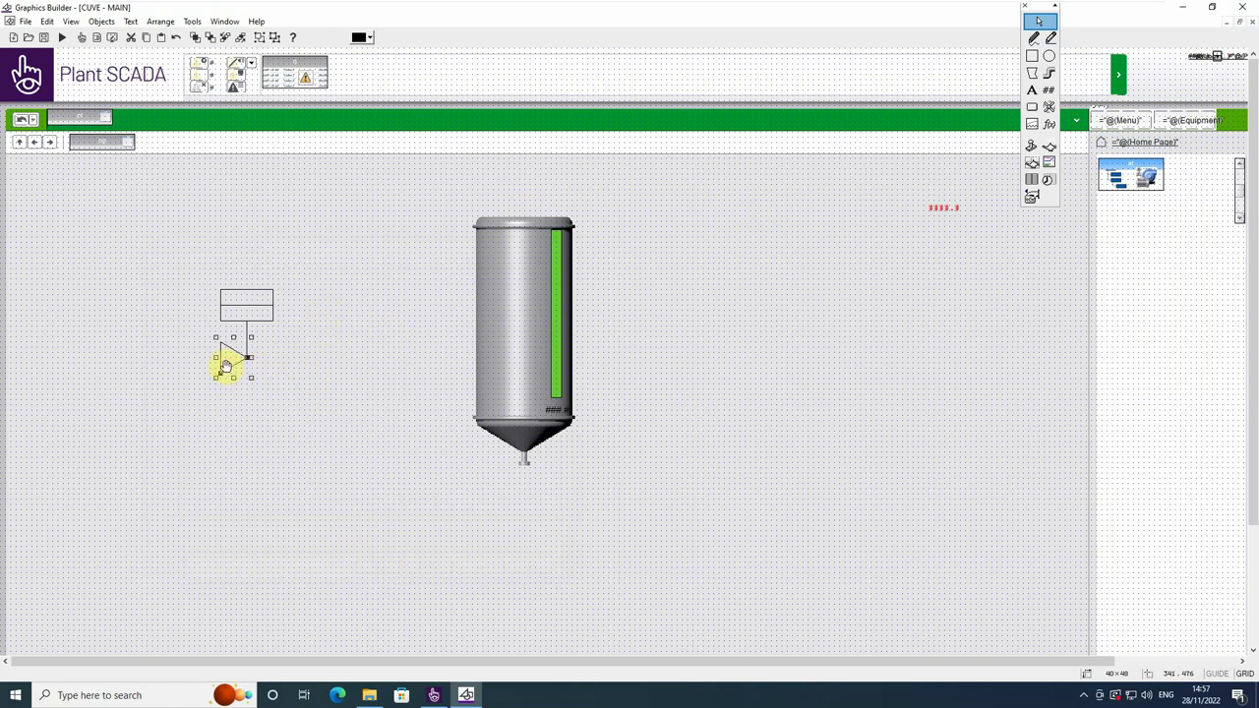
left_click(318, 340)
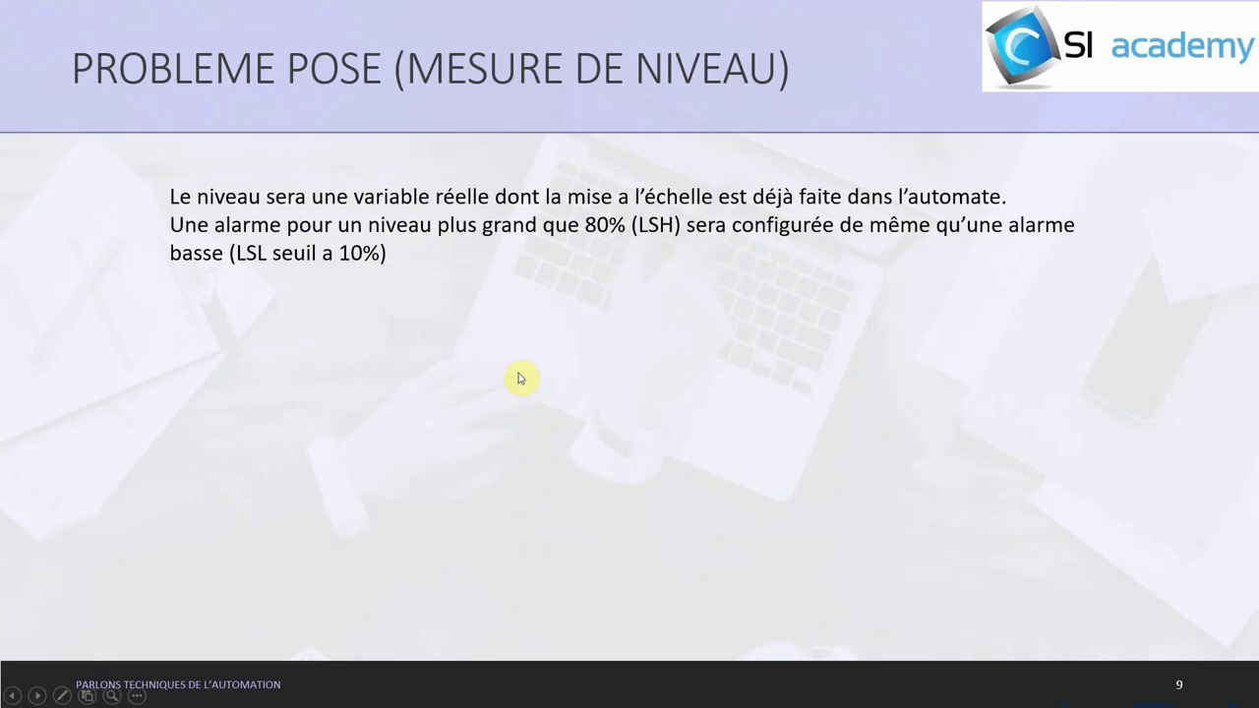
- Check the valve's colour rules on the presentation's animations slide, and return to Graphics Builder
key("Left")
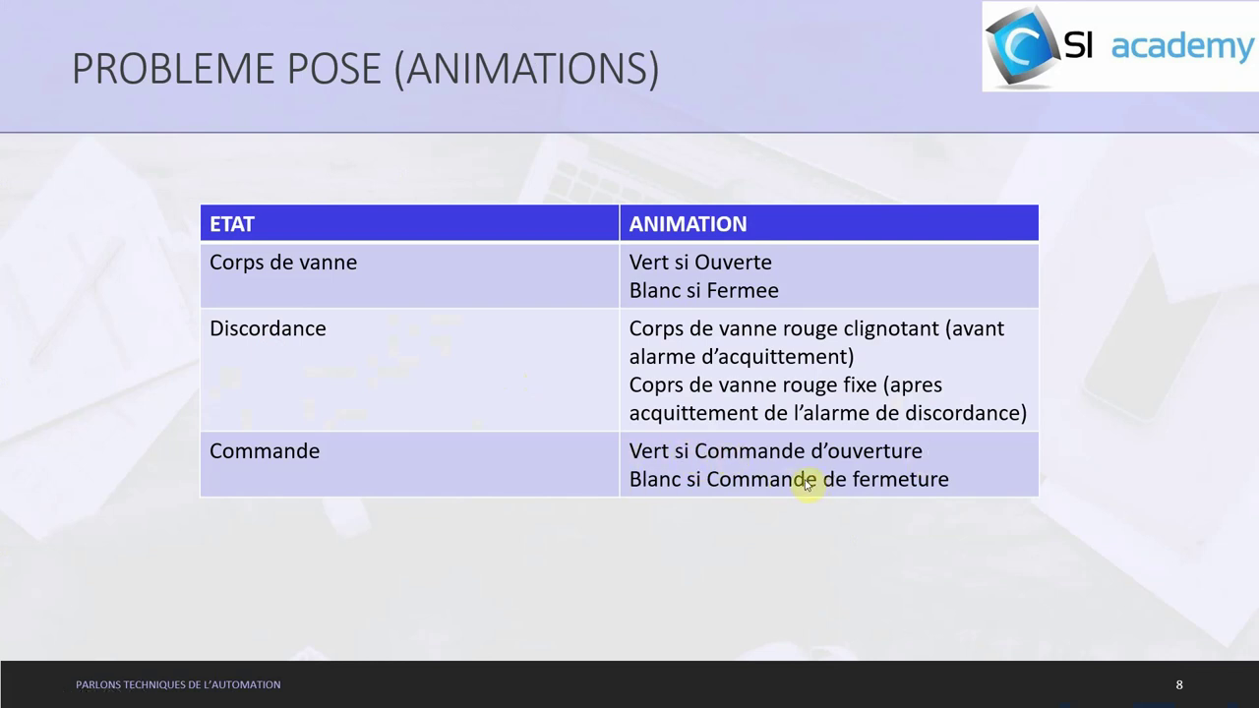
key("alt+Tab")
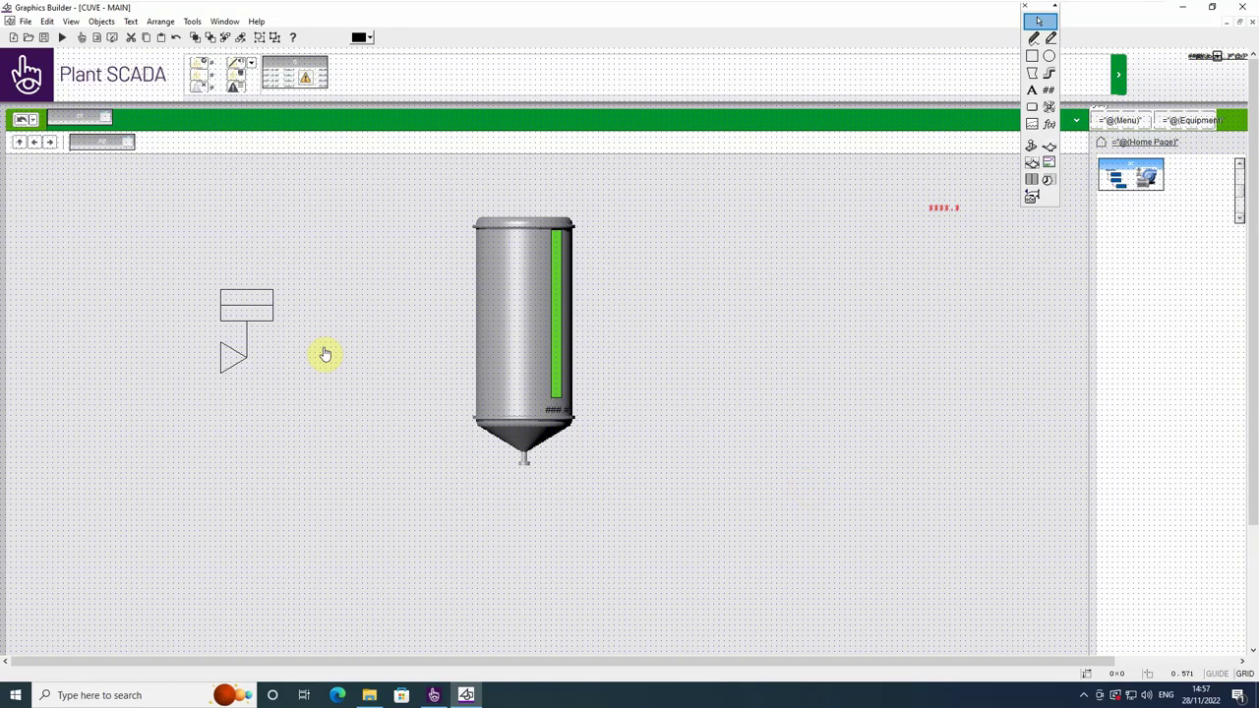
- Enable the actuator rectangle's fill, set the fill colour to white, and apply it
left_click(241, 312)
right_click(260, 309)
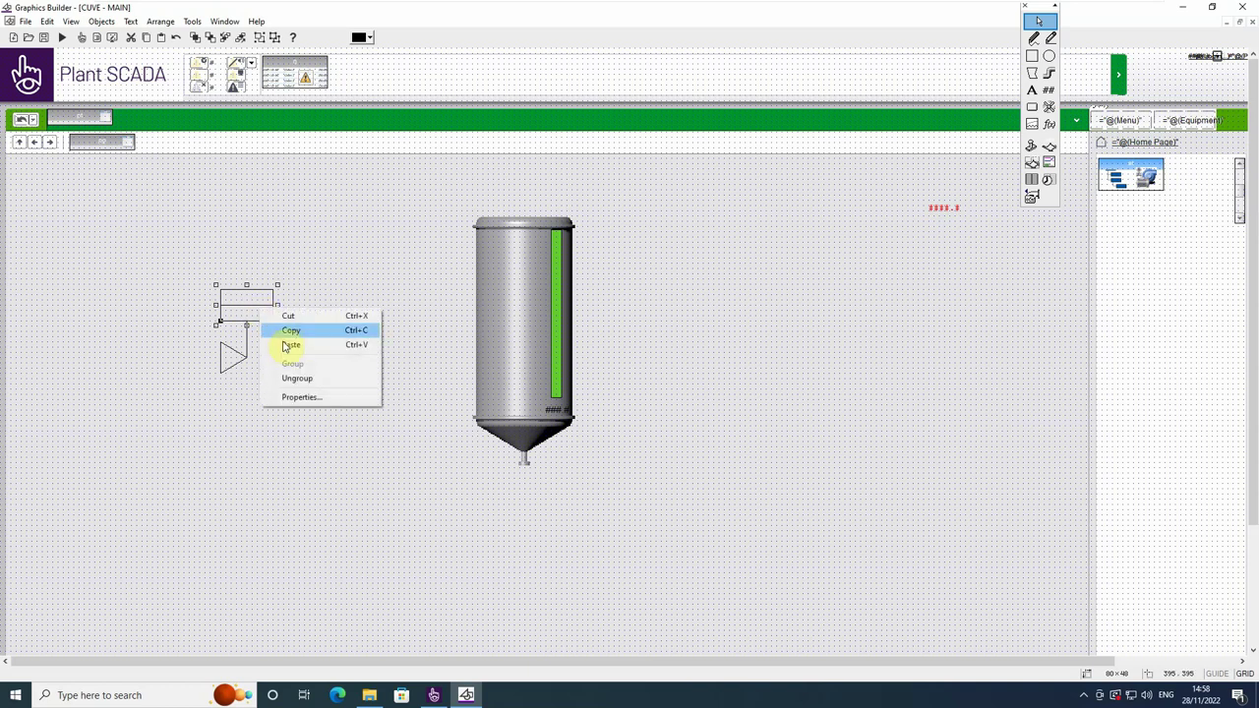
left_click(301, 397)
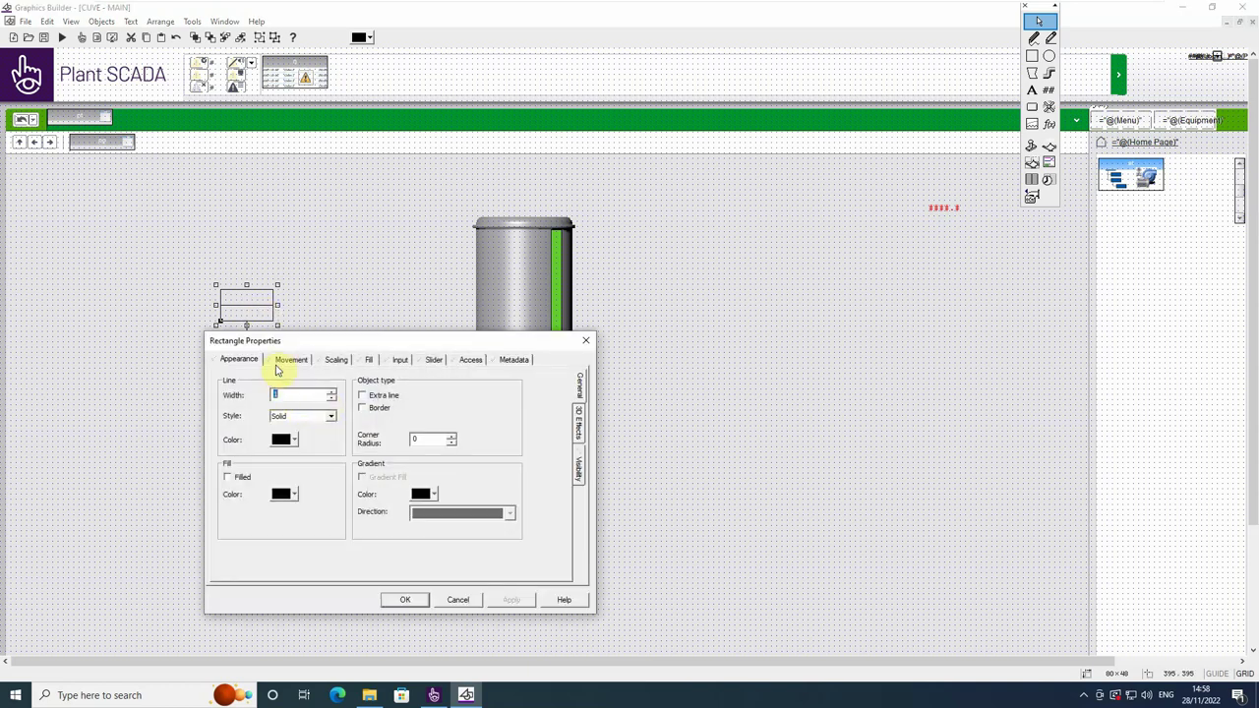
left_click(227, 477)
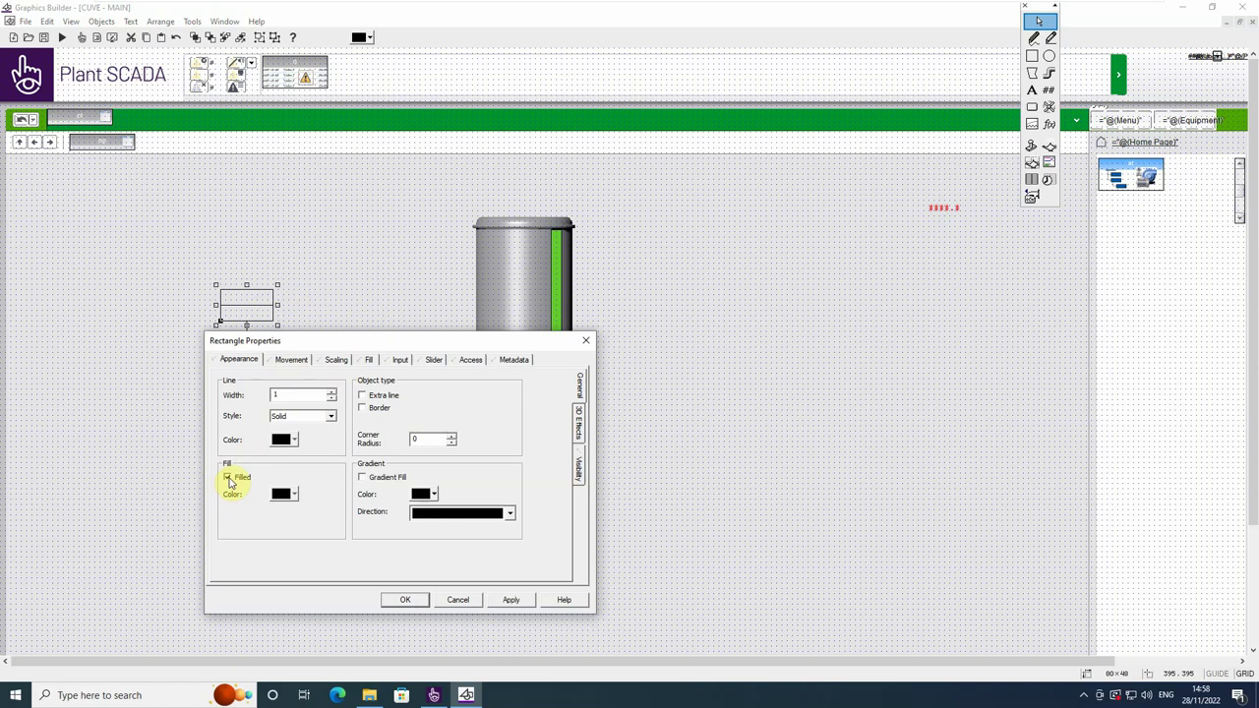
left_click(289, 495)
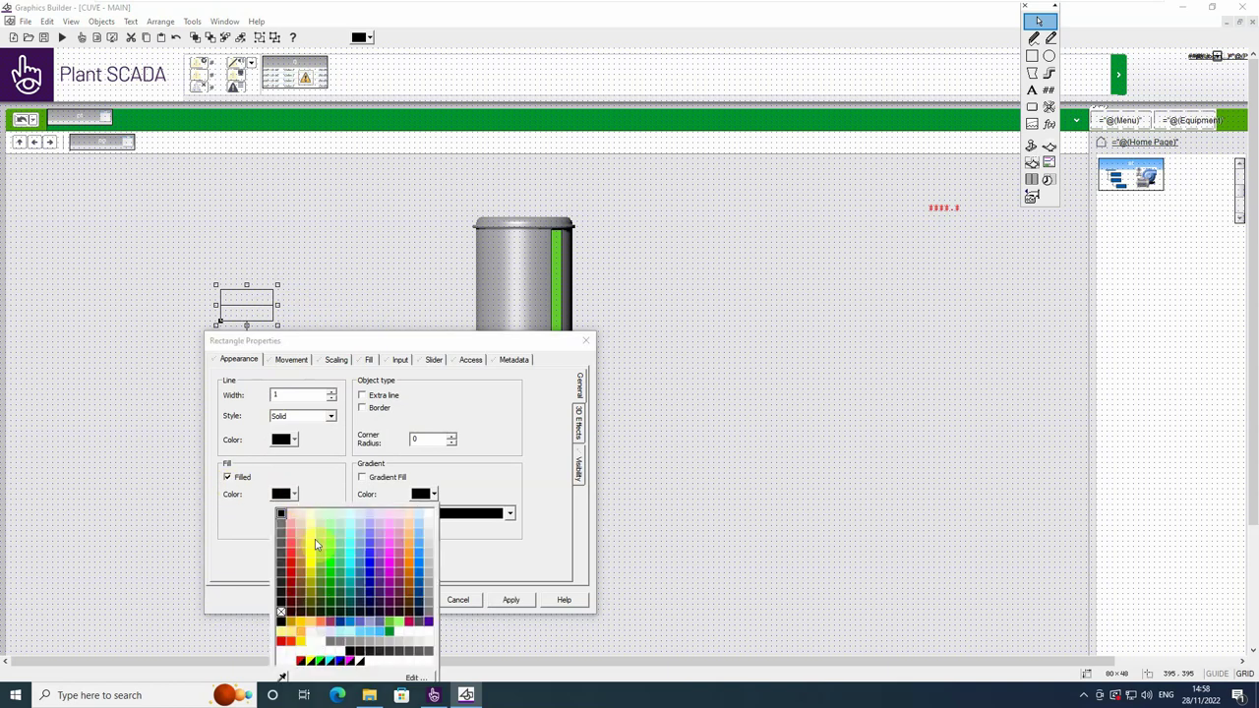
left_click(340, 652)
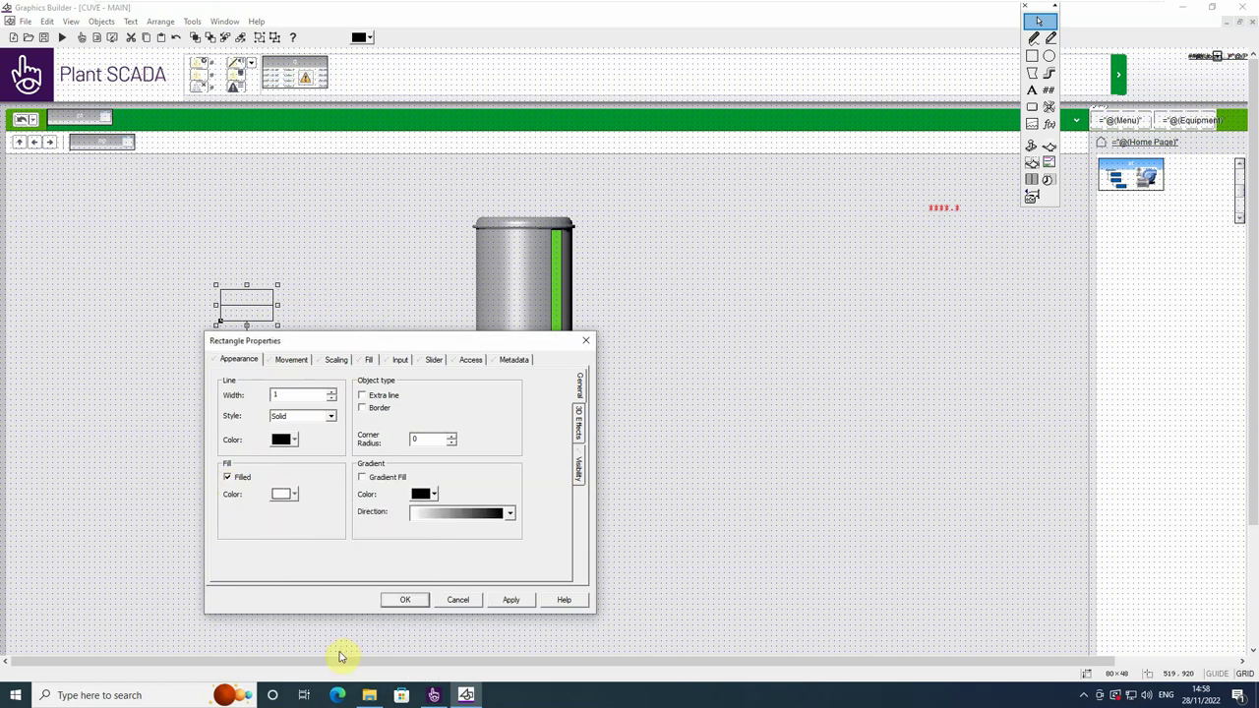
left_click(509, 598)
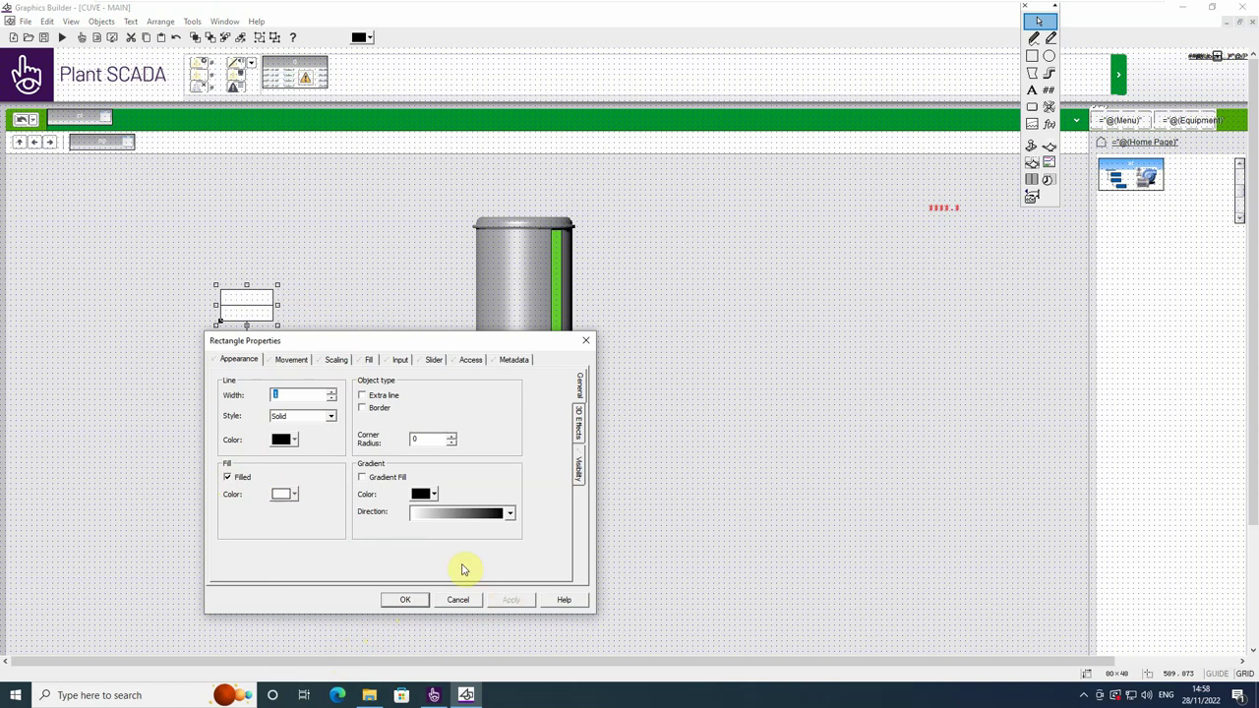
- Set the ON color of the rectangle's On / off fill to green, and start editing its ON color when expression
left_click(370, 360)
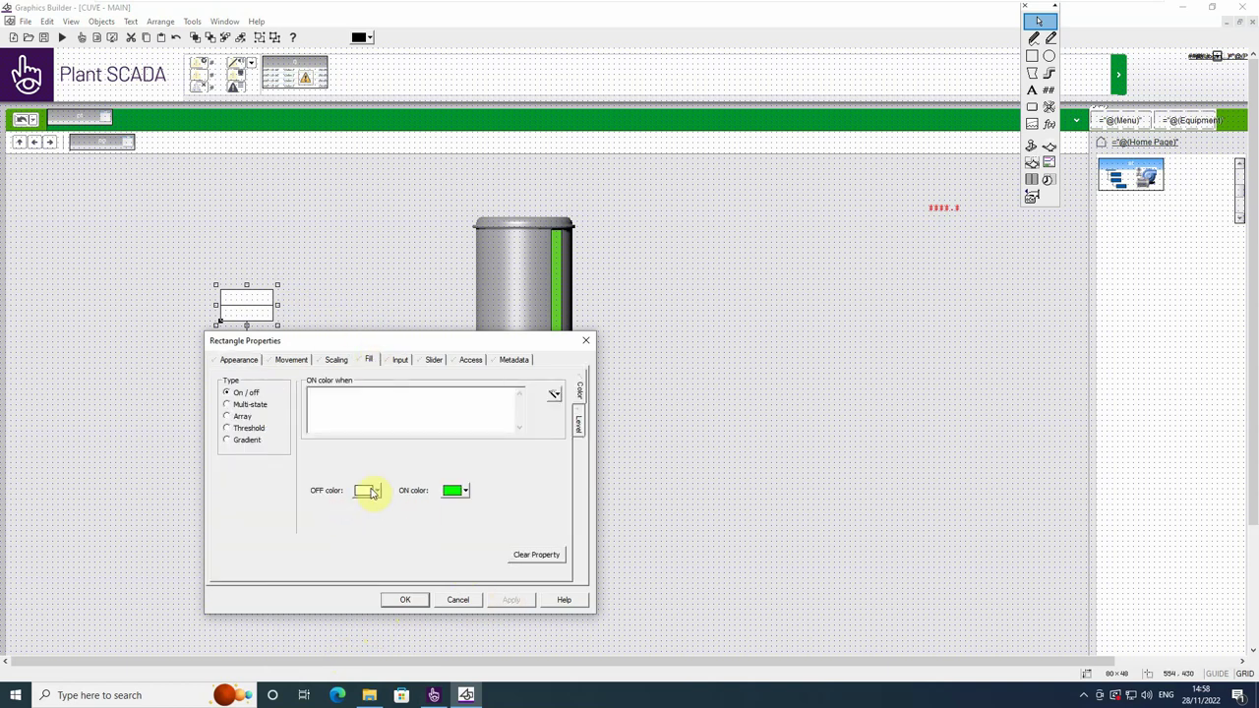
left_click(456, 495)
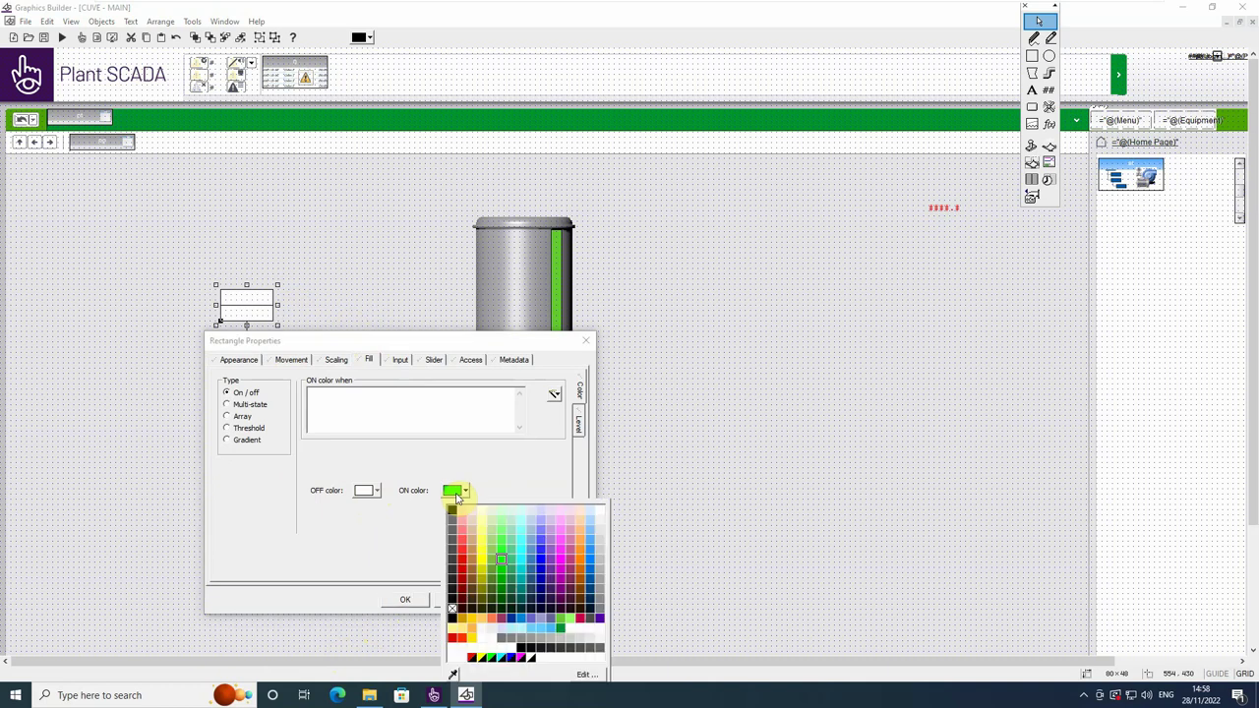
left_click(561, 622)
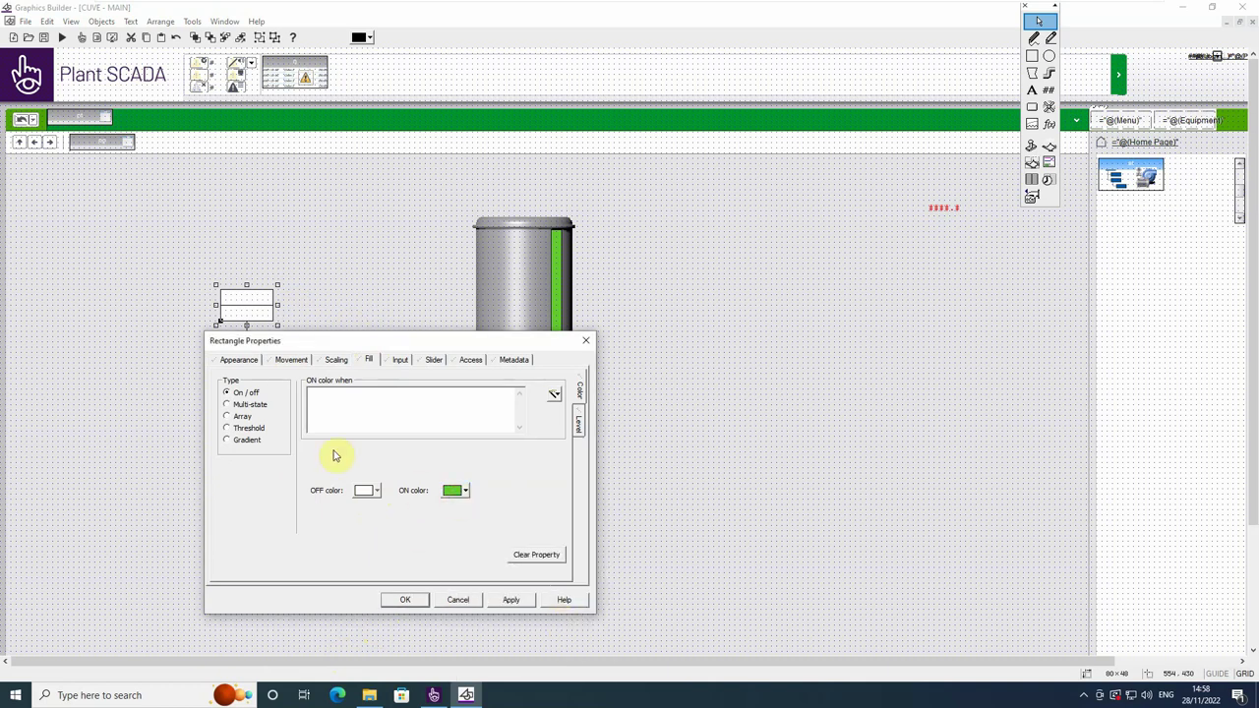
left_click(329, 399)
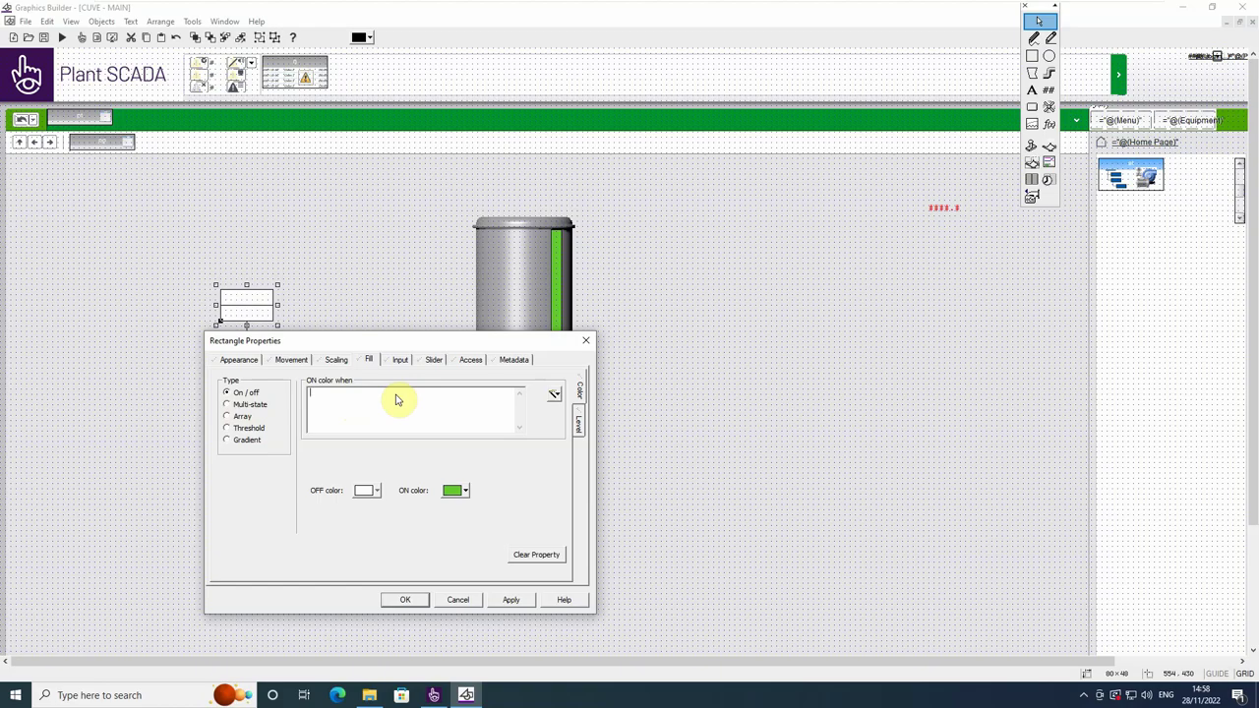
- Switch to Plant SCADA Studio and copy the CDE tag name from the project's variables list
left_click(434, 695)
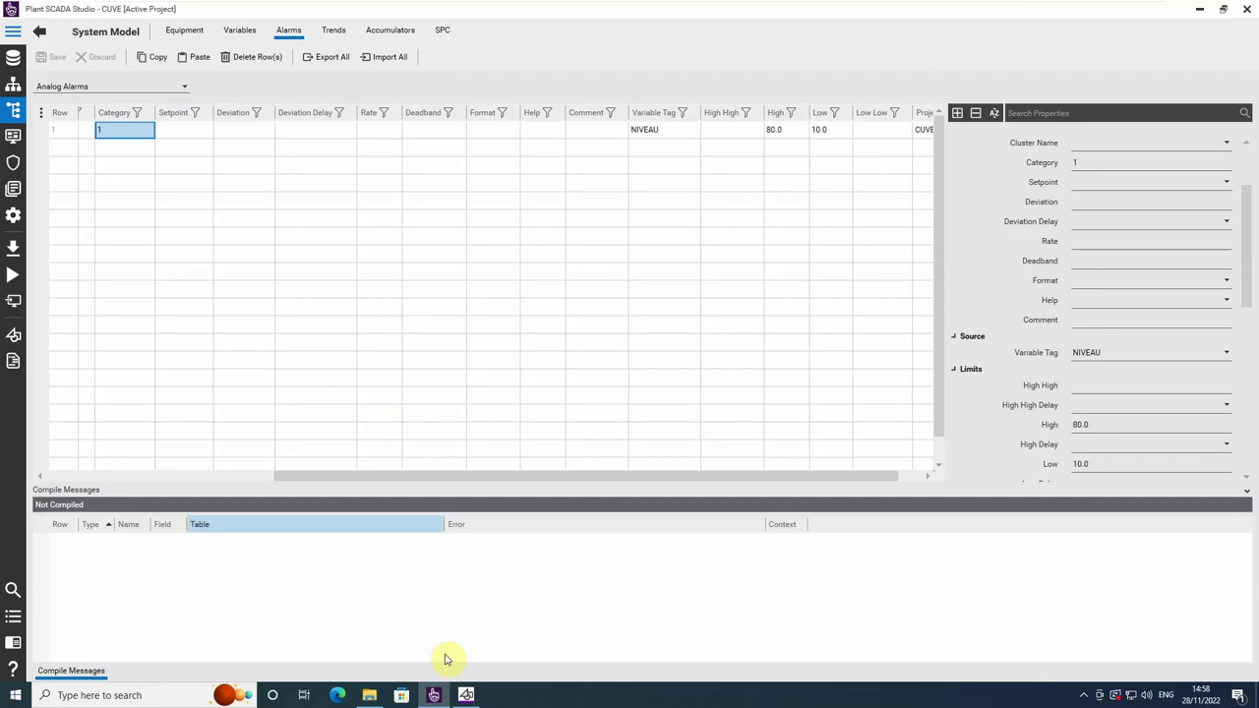
left_click(12, 85)
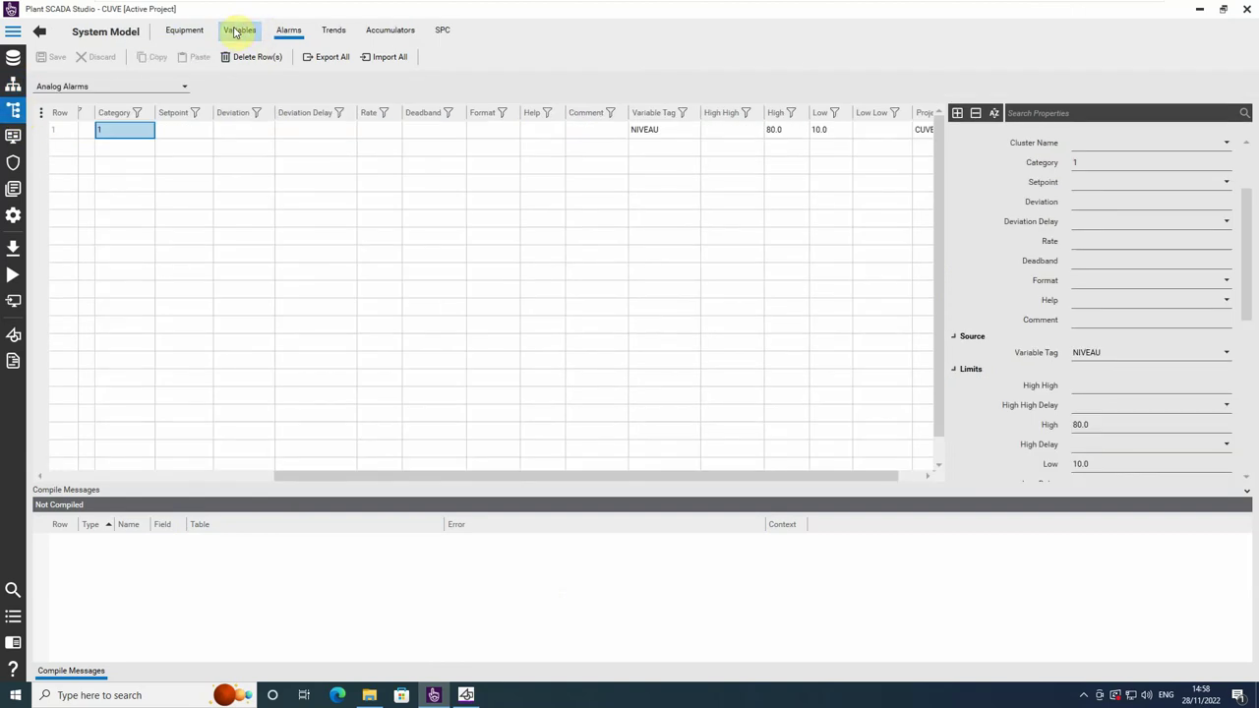
left_click(239, 29)
left_click(244, 182)
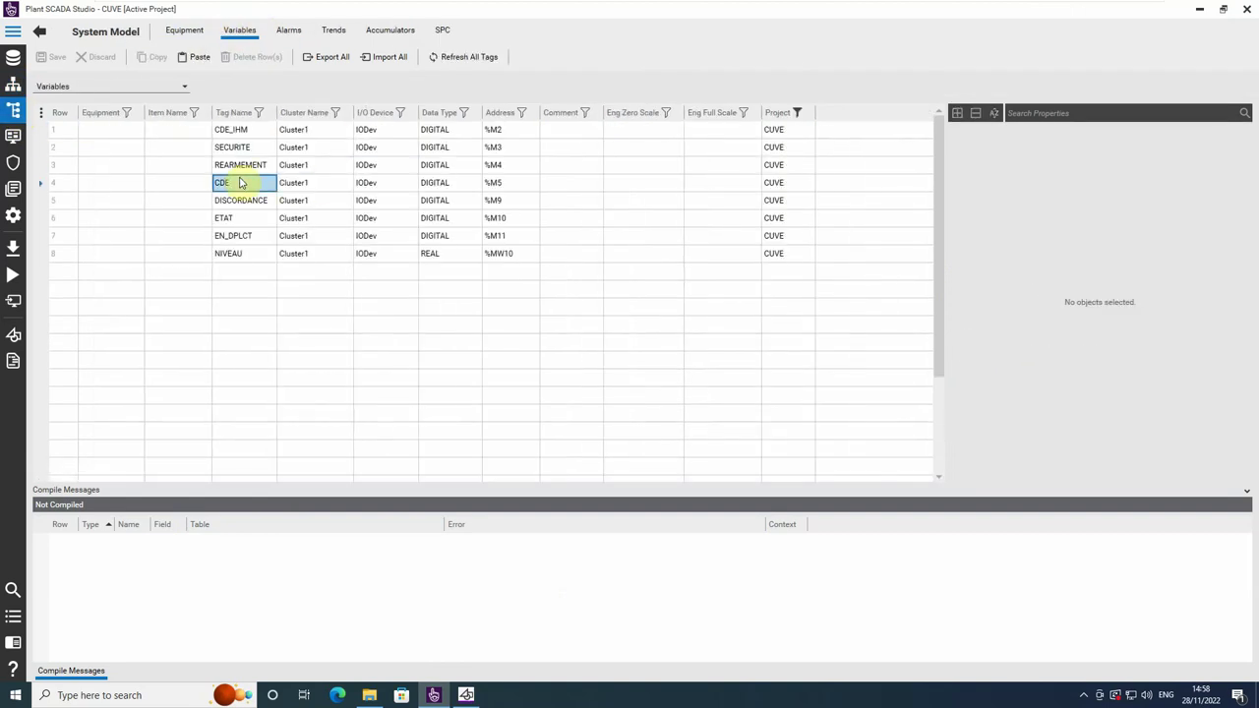
- Return to Graphics Builder, set the rectangle's ON color when expression to CDE, and apply and close its properties
left_click(466, 695)
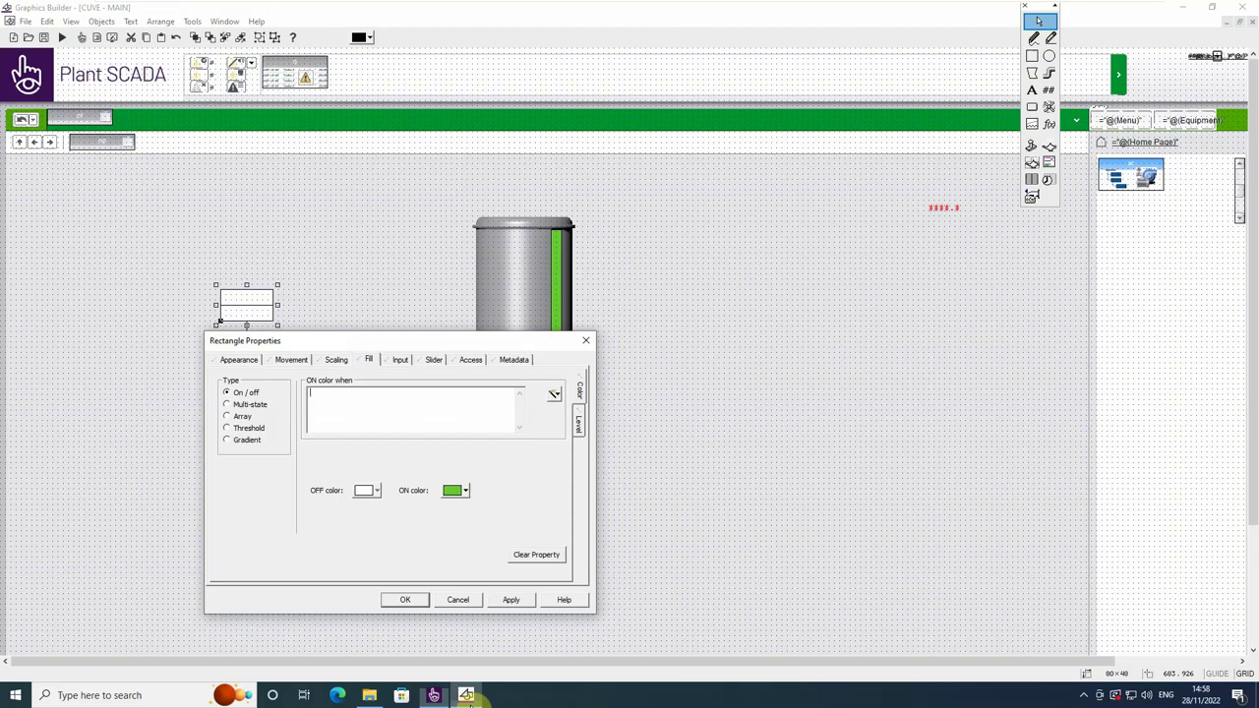
left_click(356, 393)
key("ctrl+v")
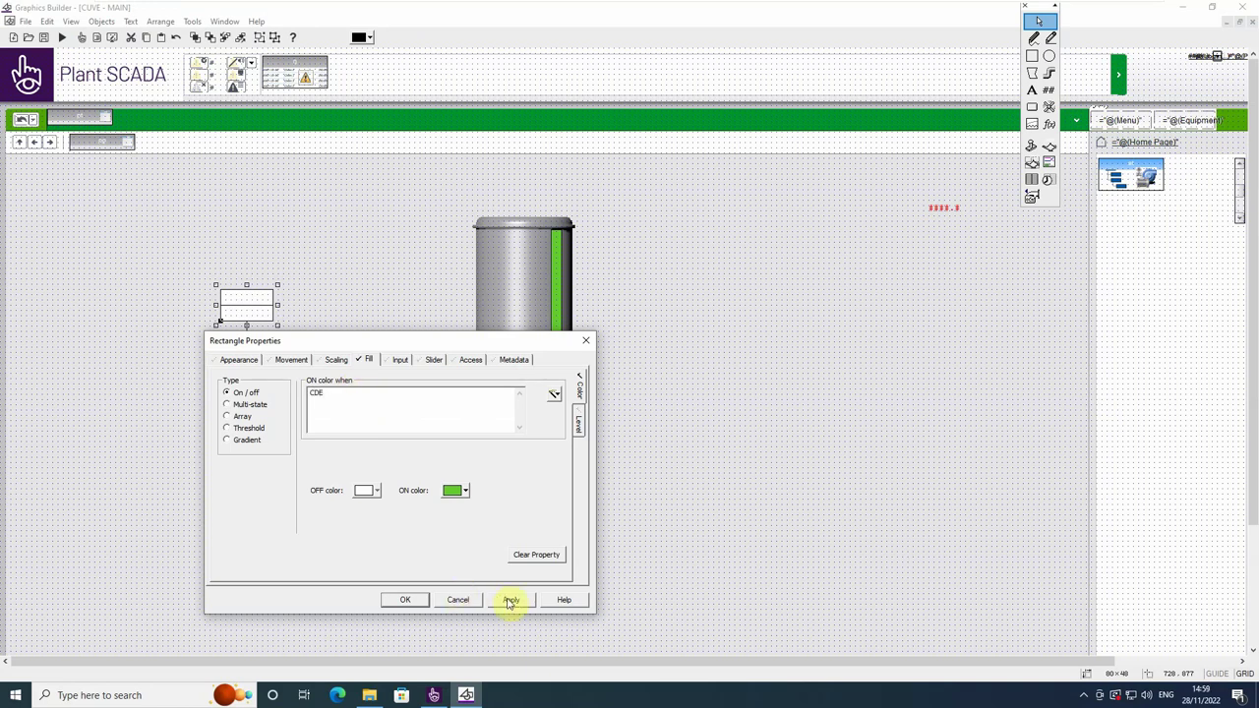
left_click(511, 599)
left_click(403, 599)
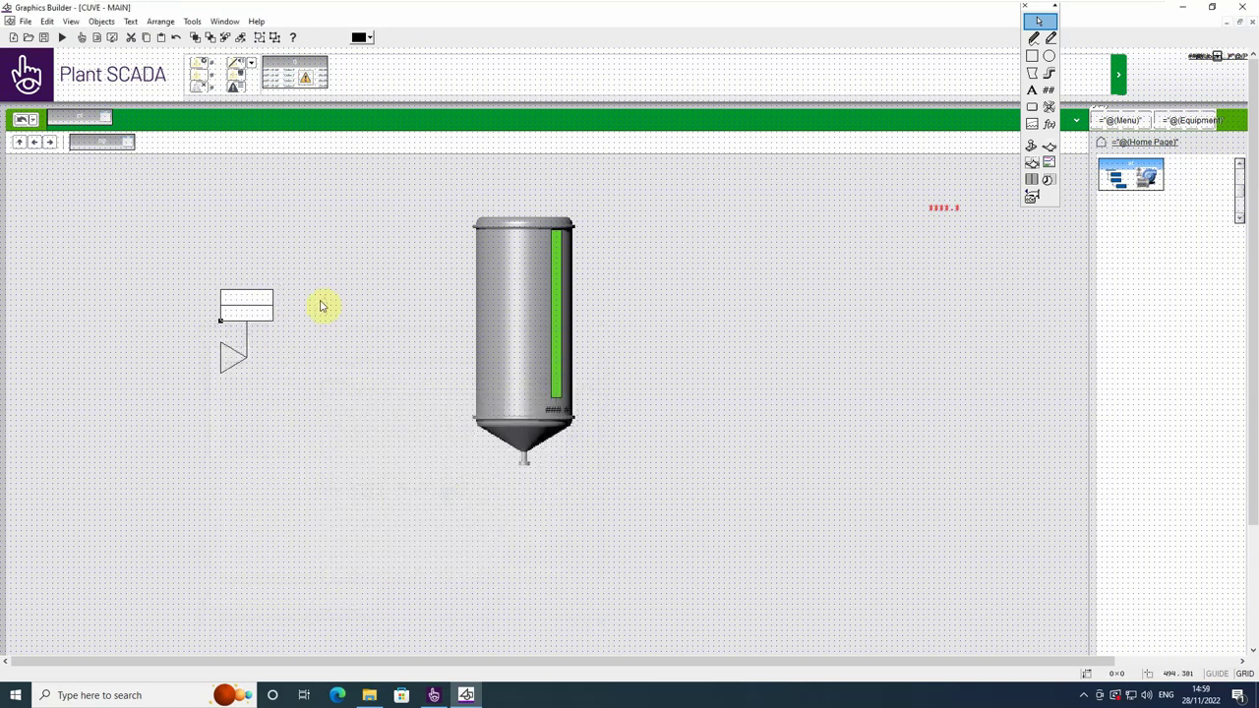
- Duplicate the valve body triangle and place the copy just below the original
left_click(235, 359)
left_click_drag(245, 360, 237, 401)
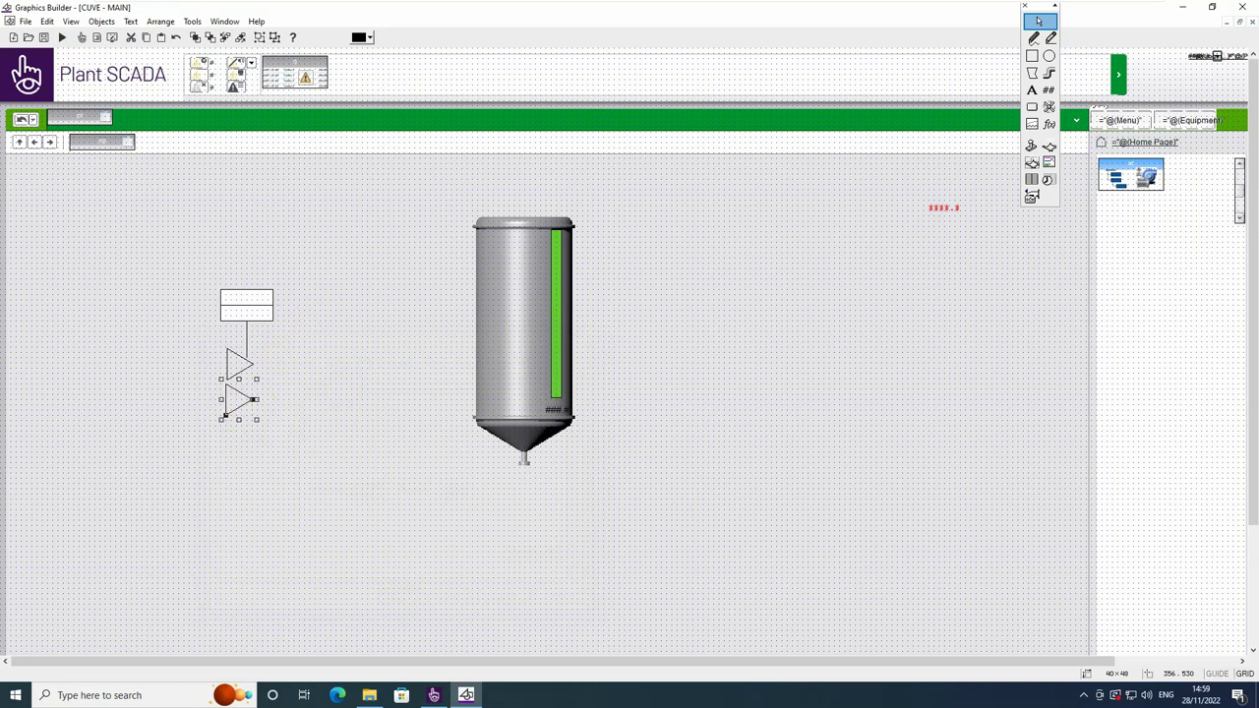
left_click(273, 390)
left_click(237, 403)
left_click(219, 401)
- Enable the fill of the lower triangle and set its fill colour to green
double_click(238, 403)
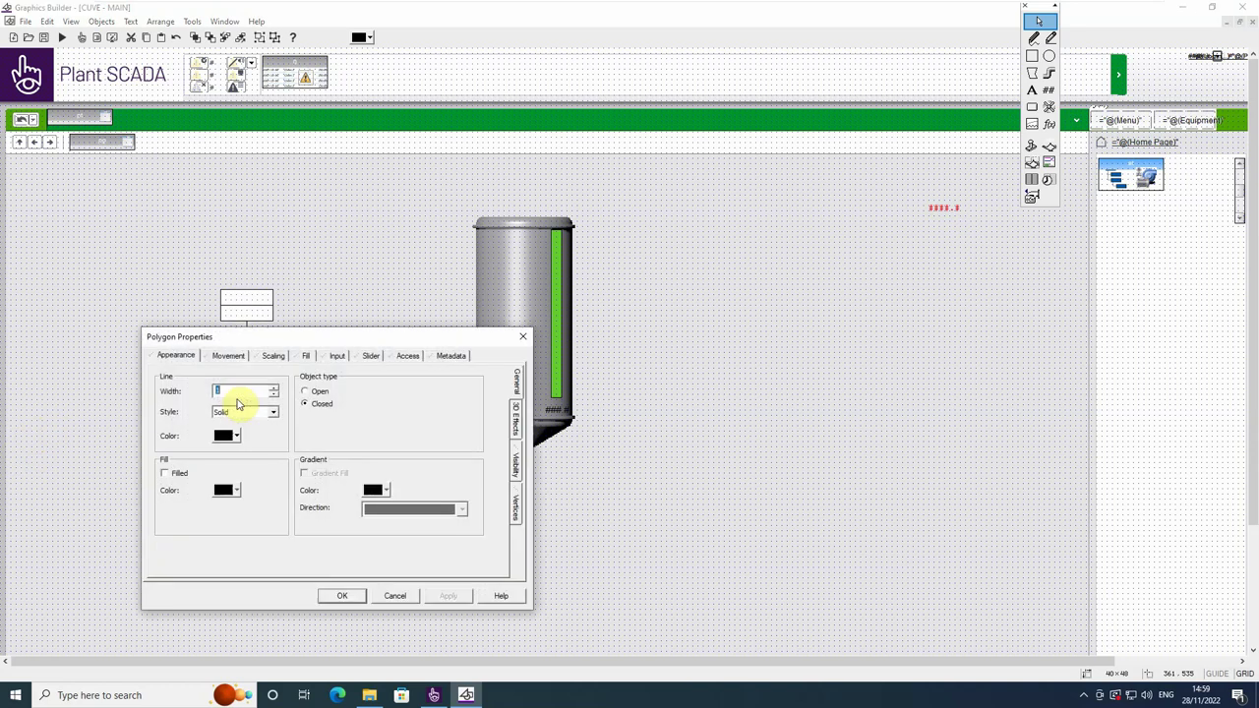
left_click(165, 474)
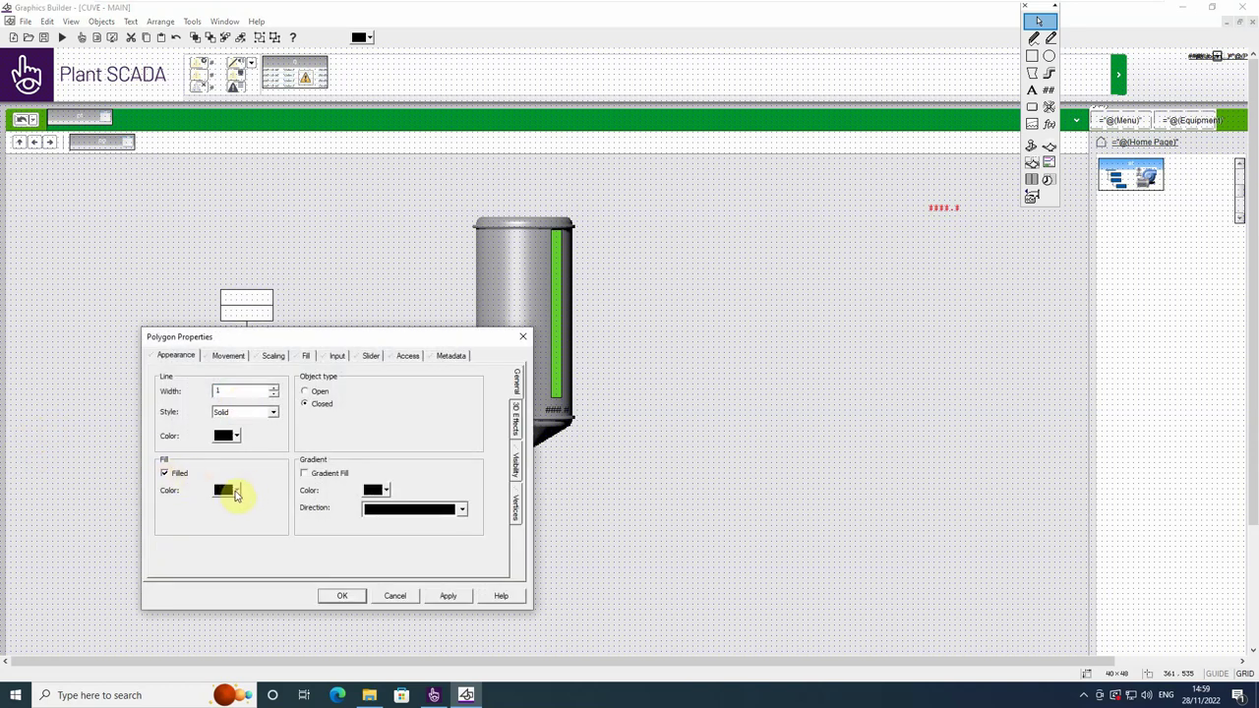
left_click(236, 491)
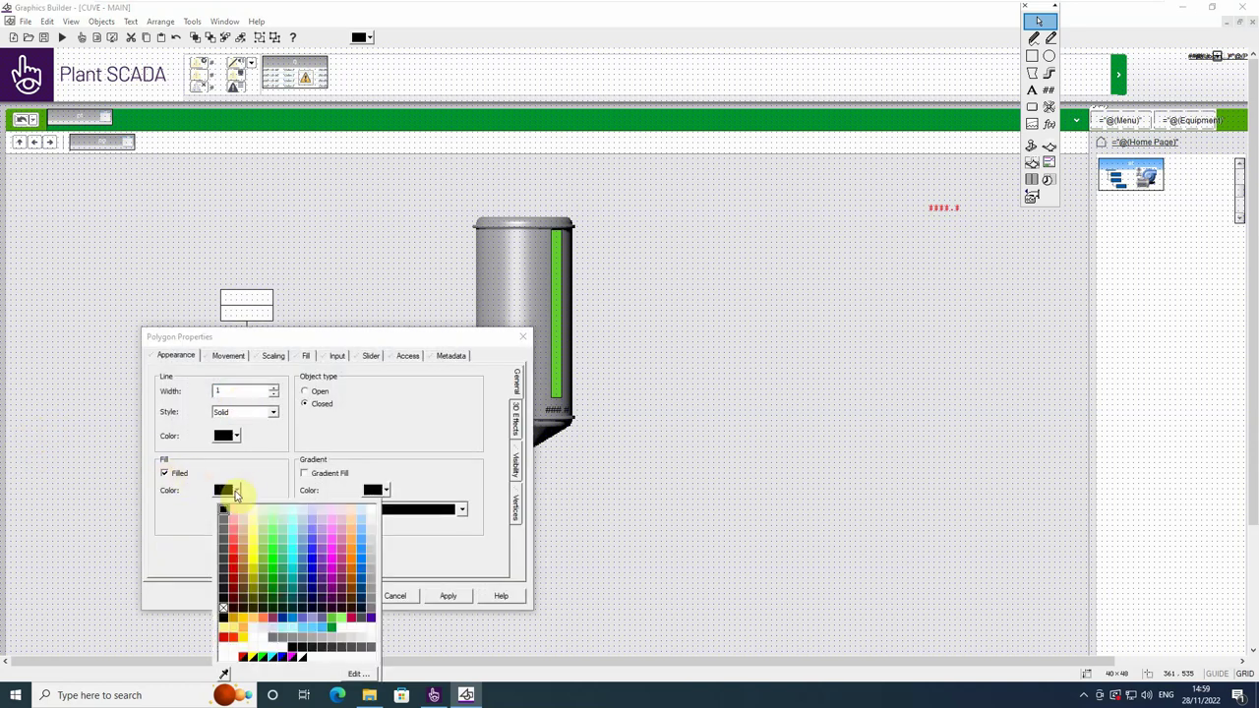
left_click(332, 624)
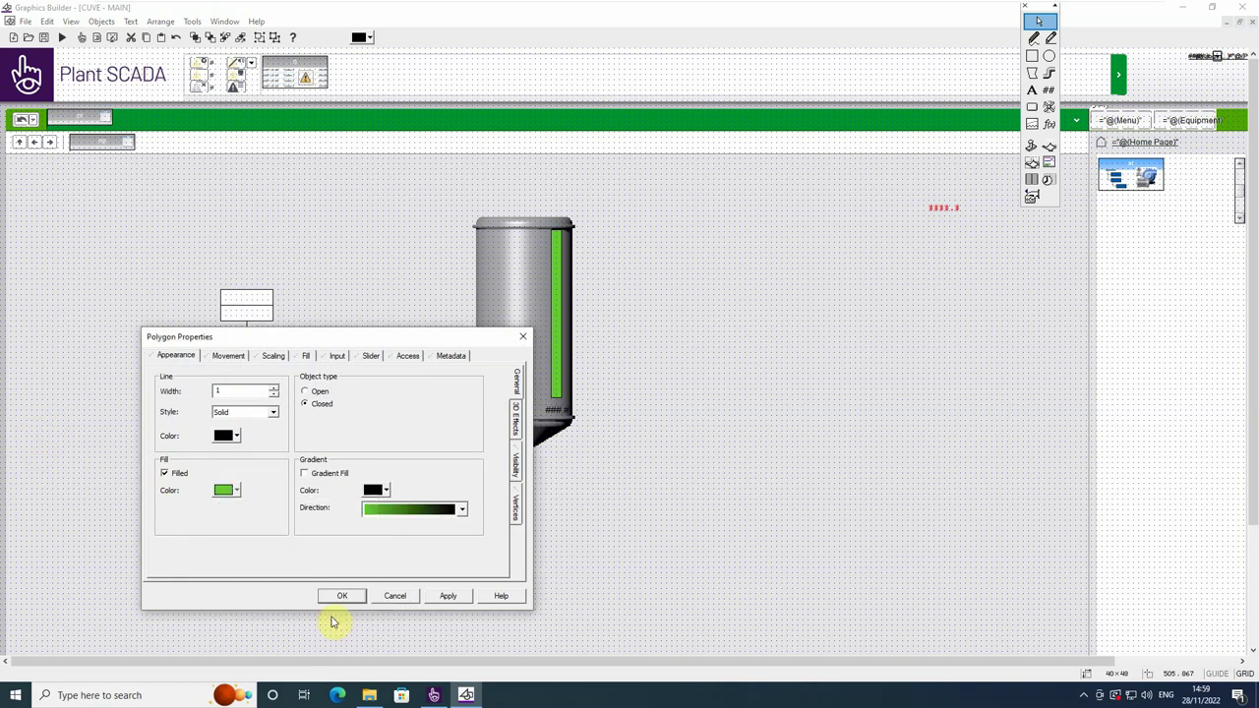
left_click(234, 491)
left_click(332, 624)
- Set the ON color of the lower triangle's On / off fill to the flashing green and black colour
left_click(307, 358)
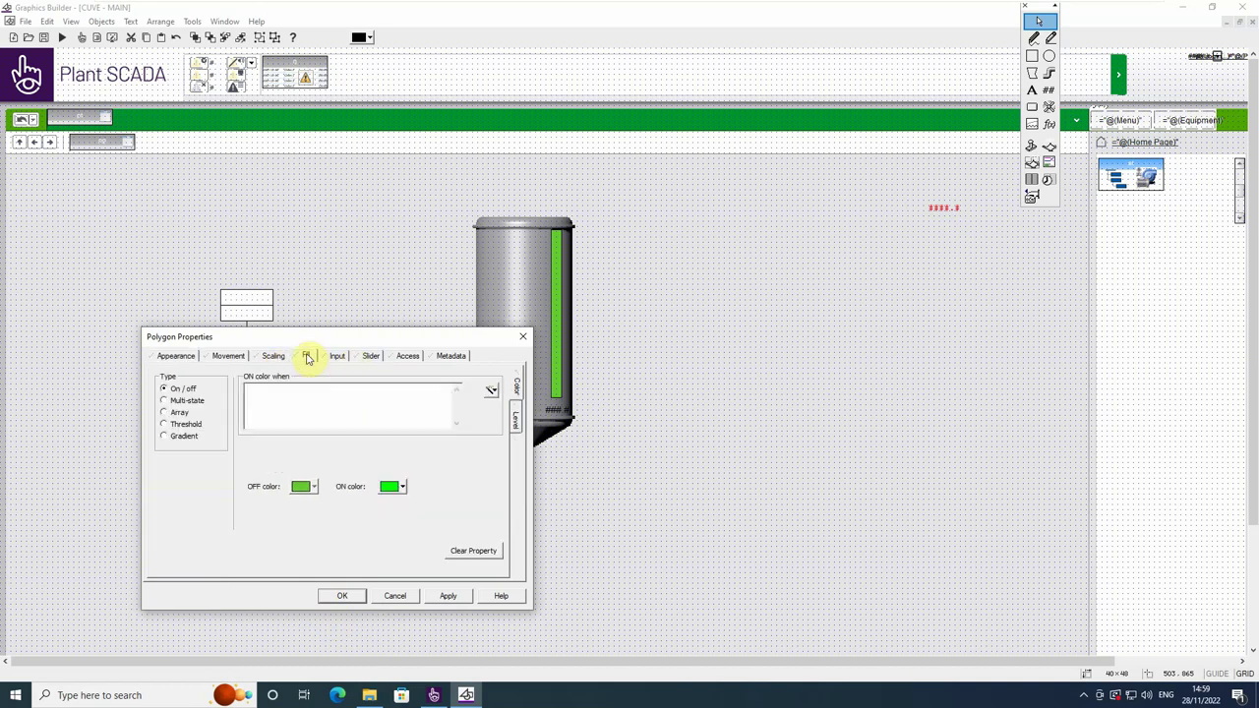
left_click(402, 489)
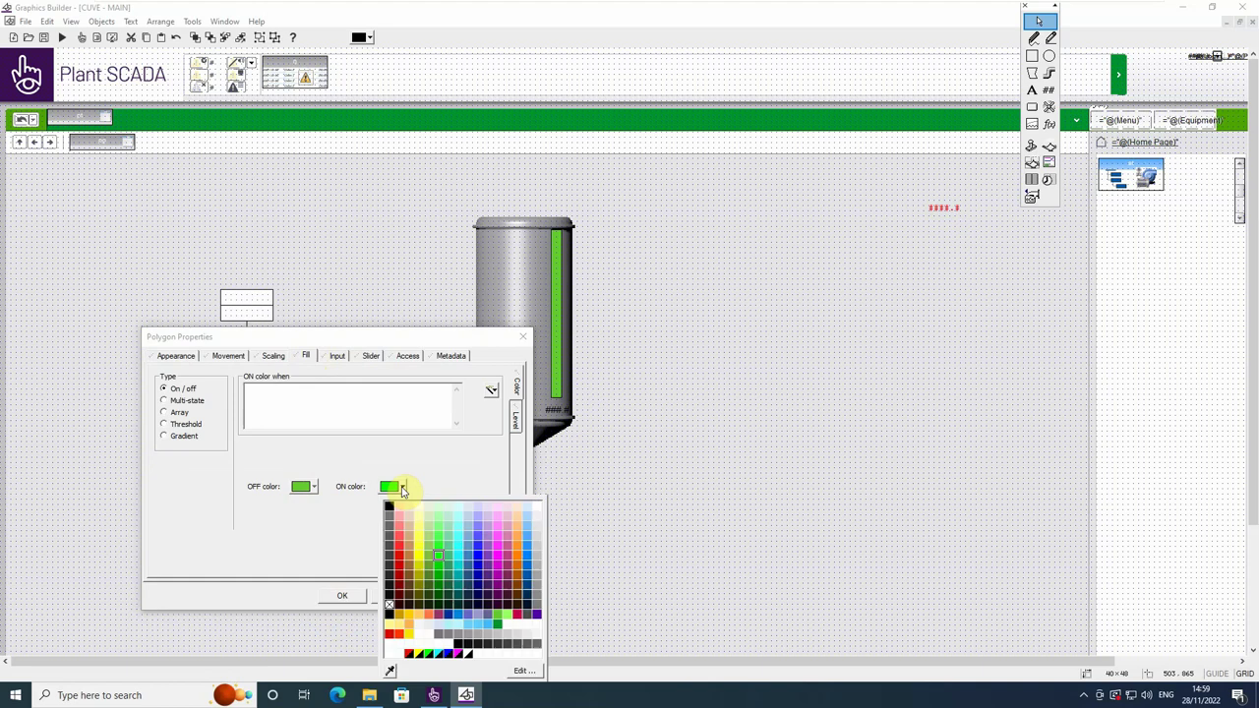
left_click(431, 655)
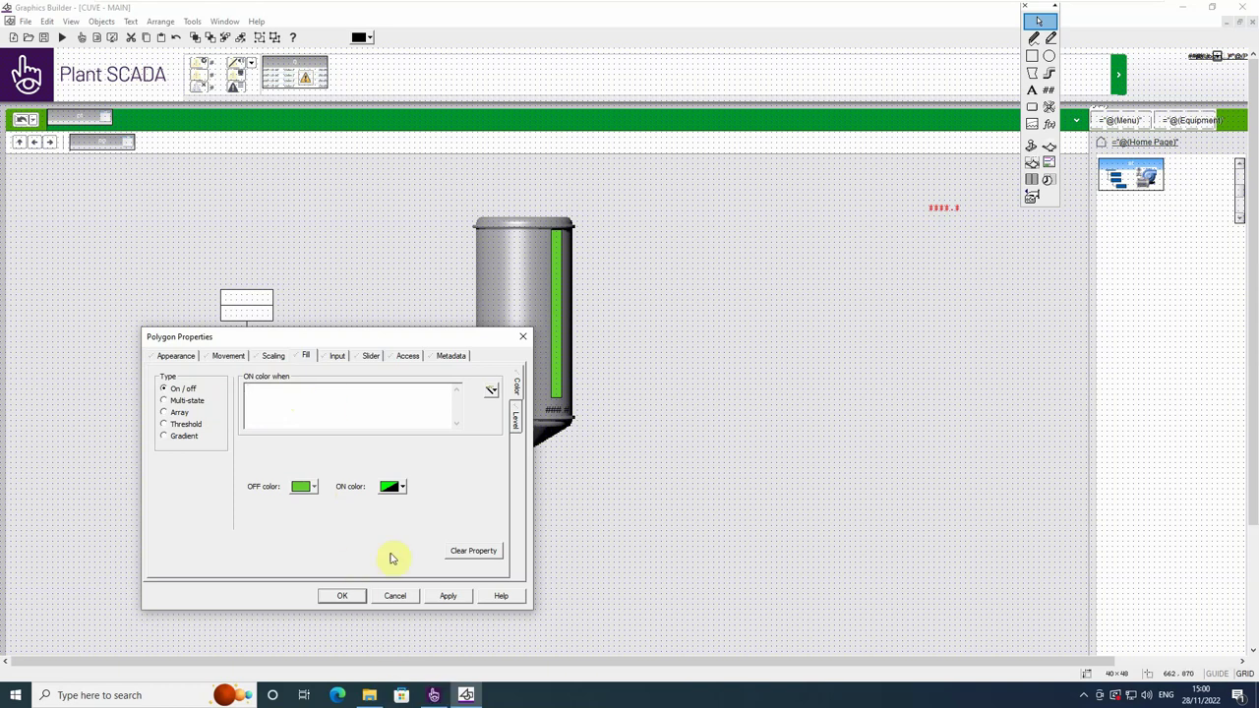
- Copy the EN_DPLCT tag name from the Plant SCADA Studio variables into the lower triangle's ON color when expression
left_click(432, 694)
left_click(232, 236)
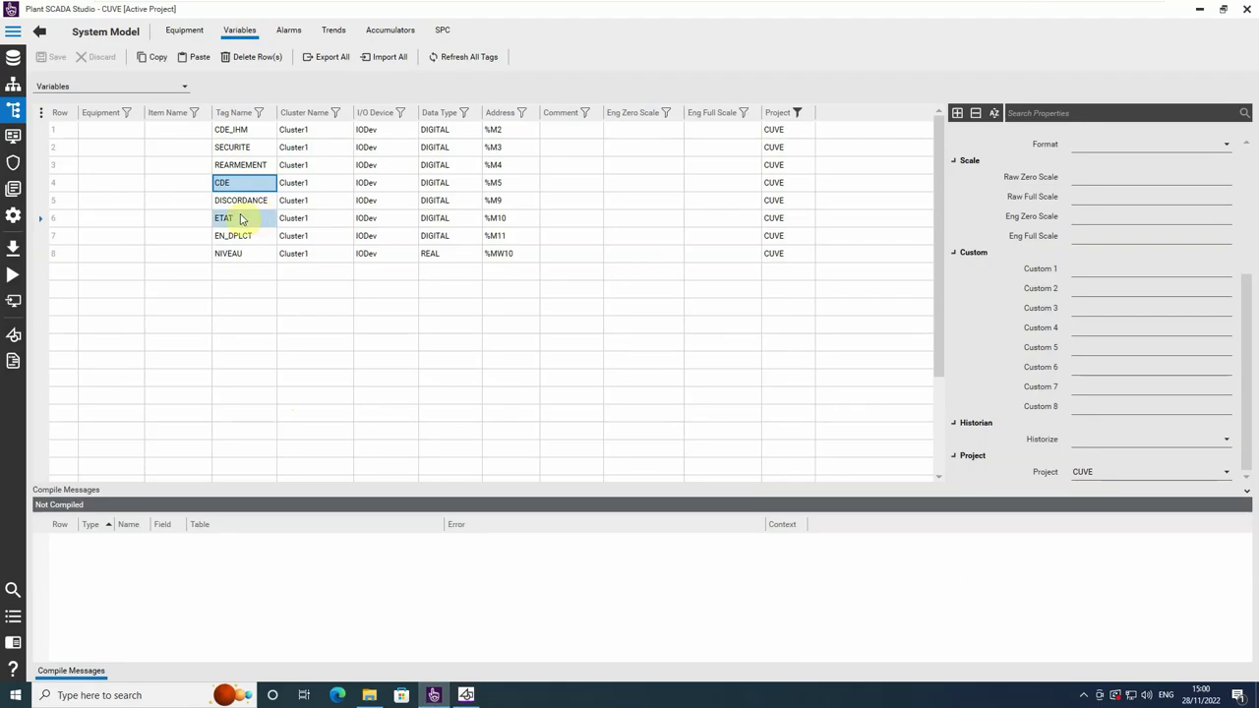
double_click(236, 236)
key("ctrl+c")
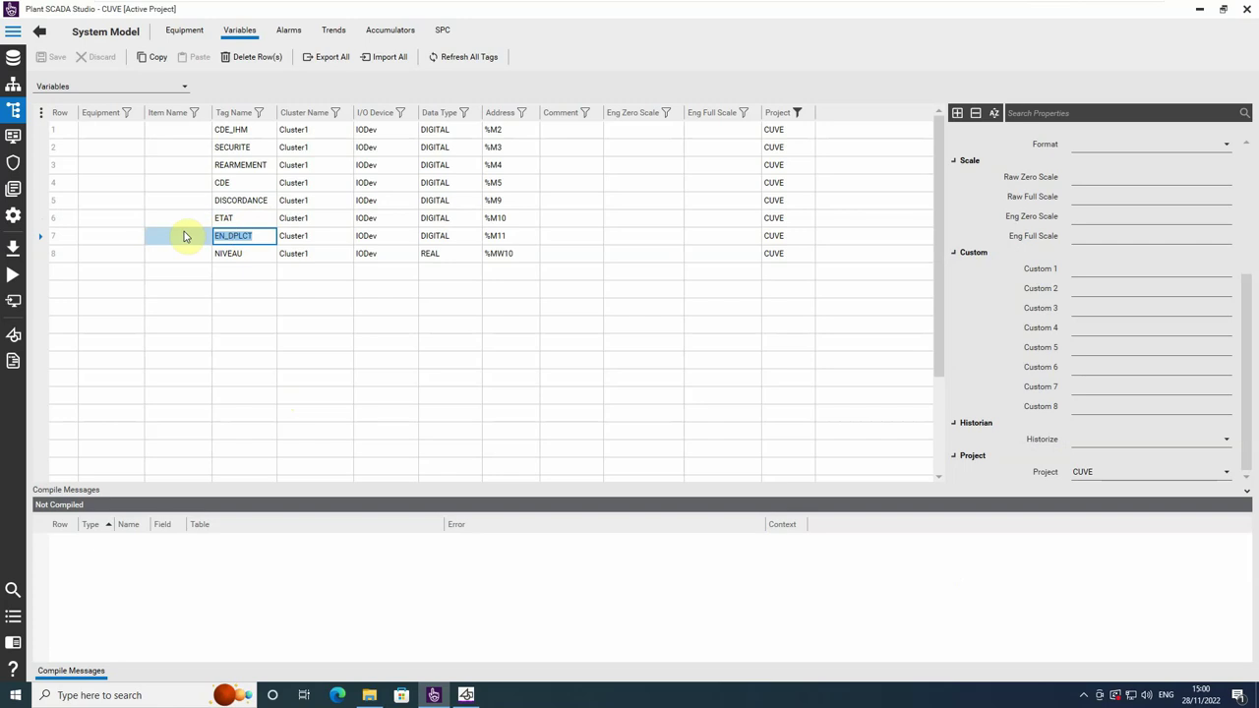
left_click(465, 694)
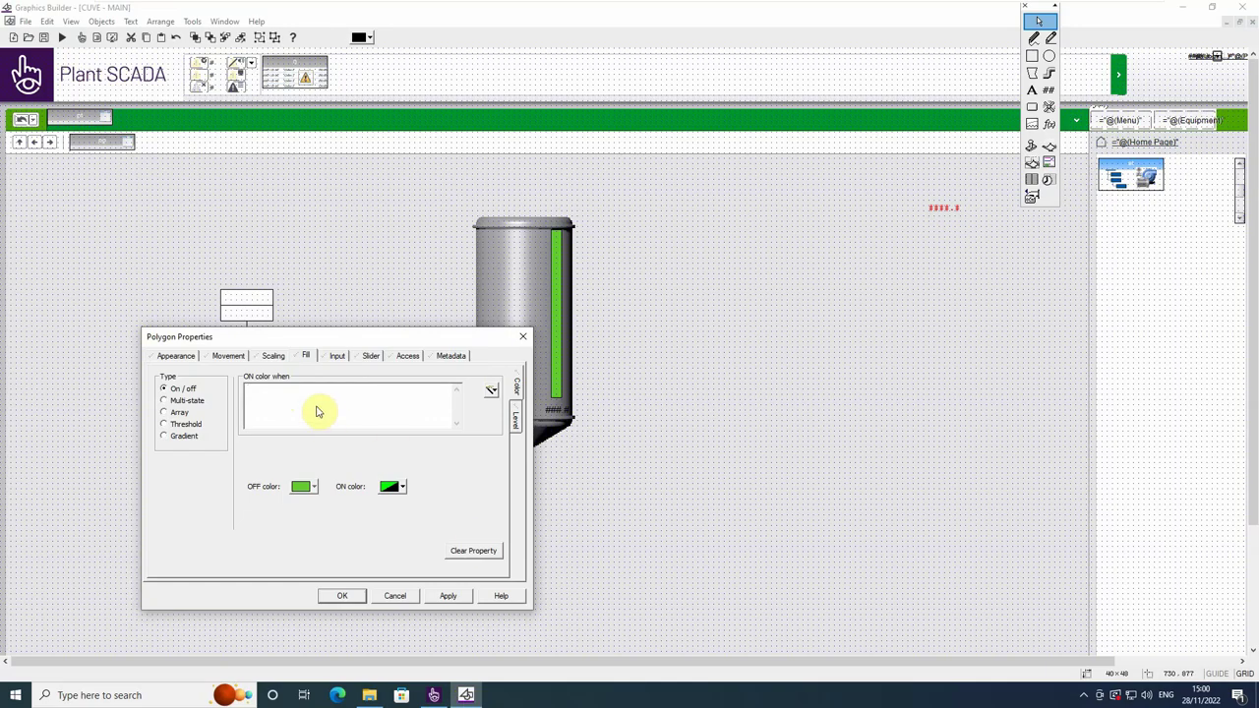
key("ctrl+v")
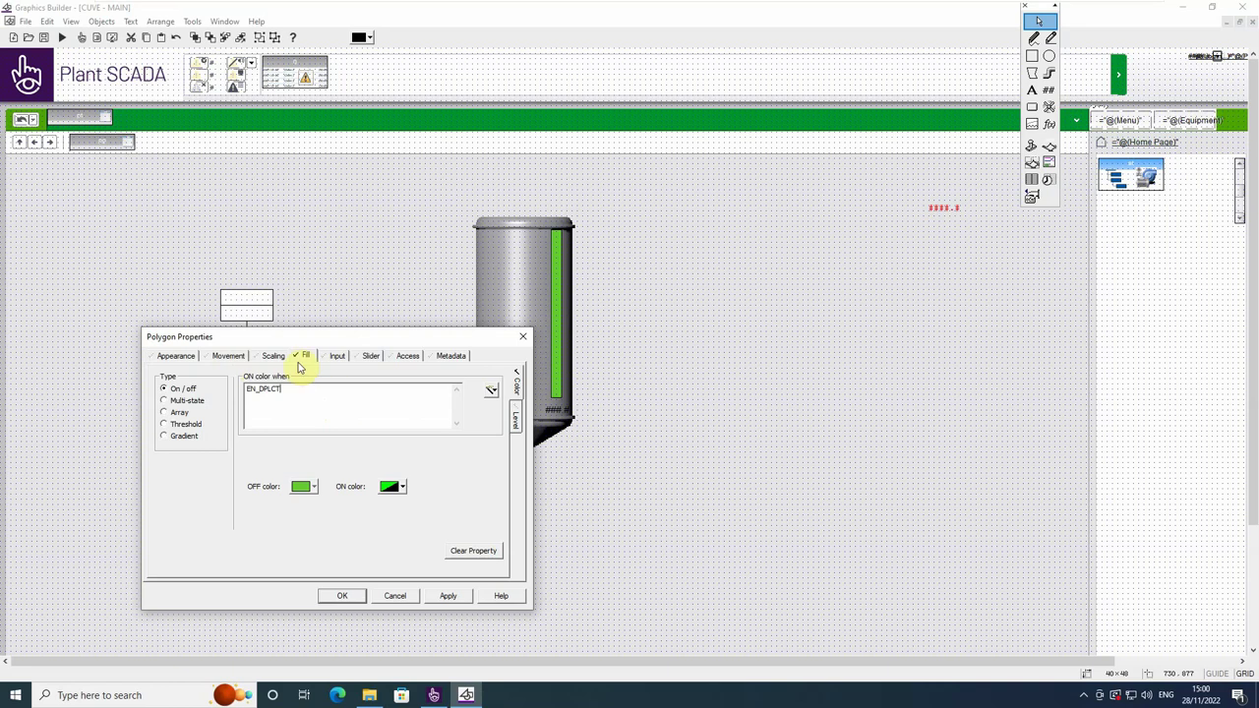
- Set the lower triangle's Hidden when expression to EN_DPLCT = FALSE and accept its properties
left_click(175, 356)
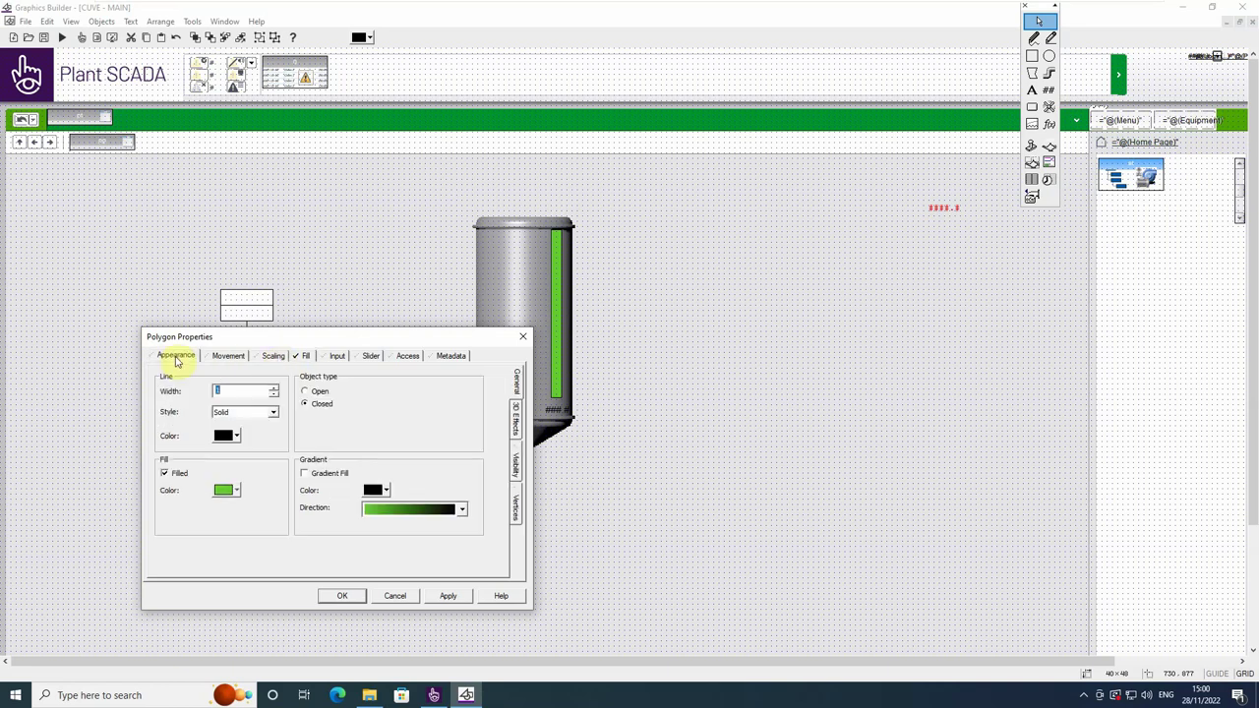
left_click(514, 463)
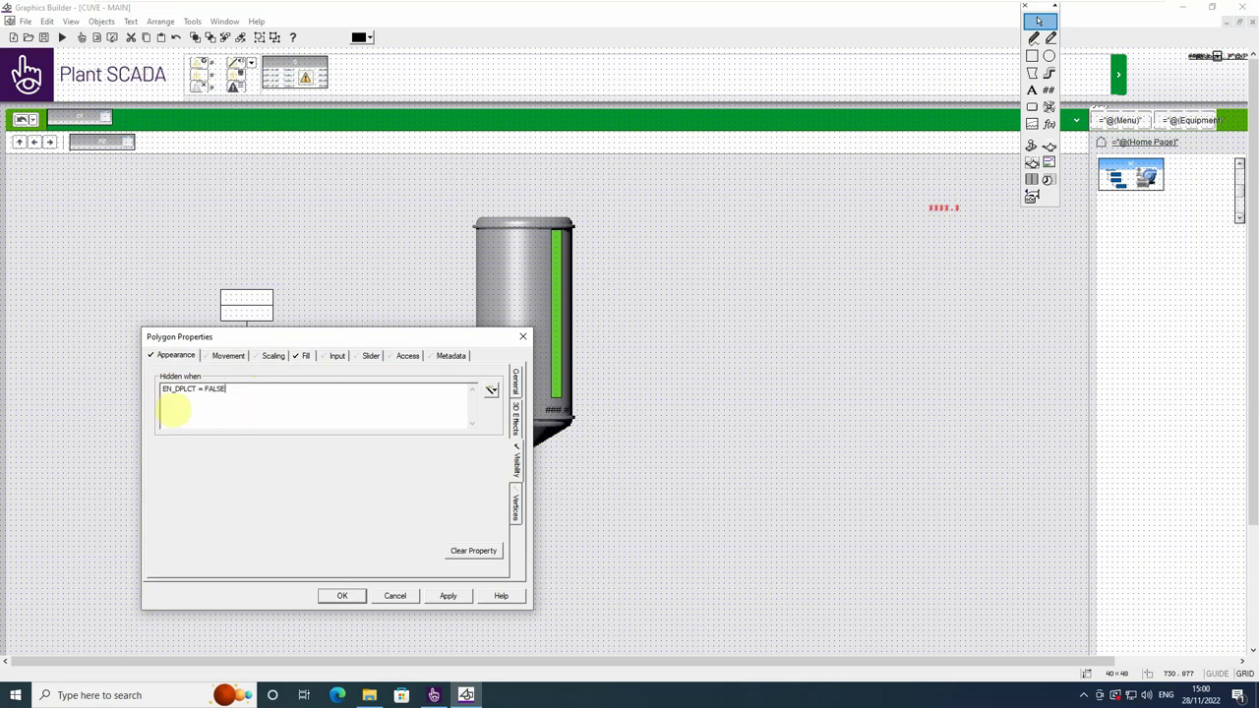
left_click(342, 598)
left_click(337, 598)
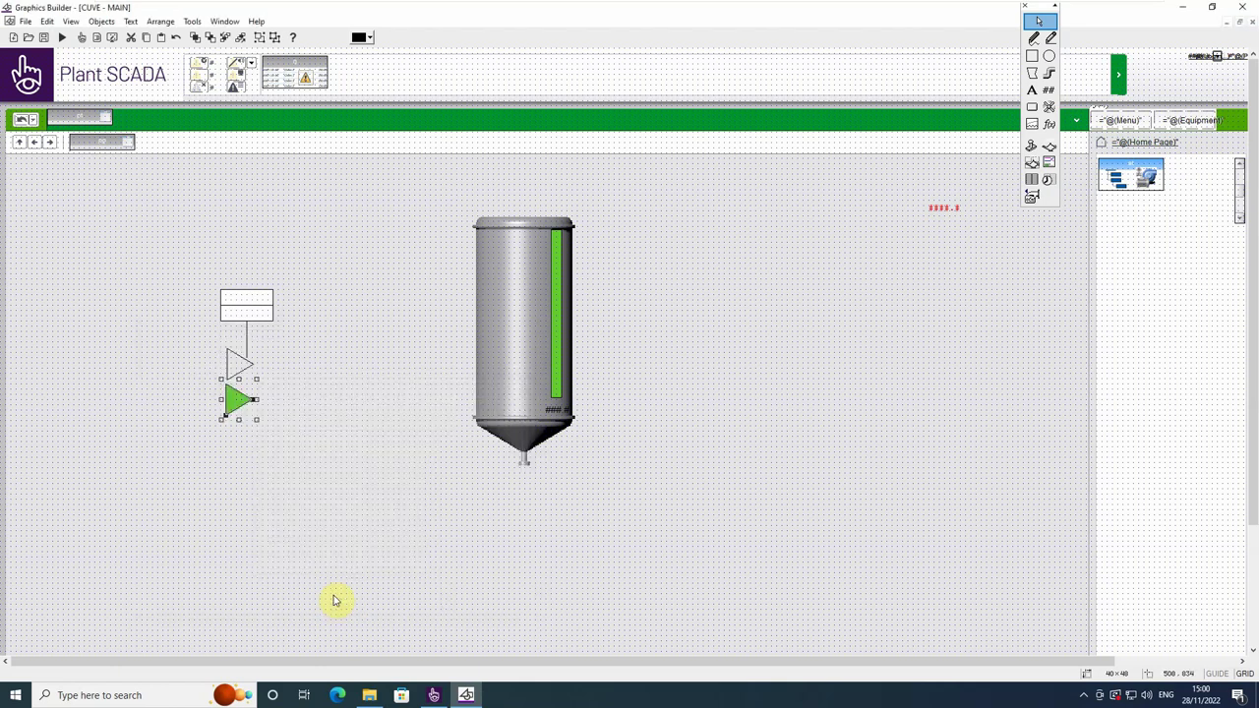
- Move the unfilled triangle so its tip lines up with the vertical stem under the actuator rectangle
left_click(244, 407)
left_click(329, 443)
left_click(241, 365)
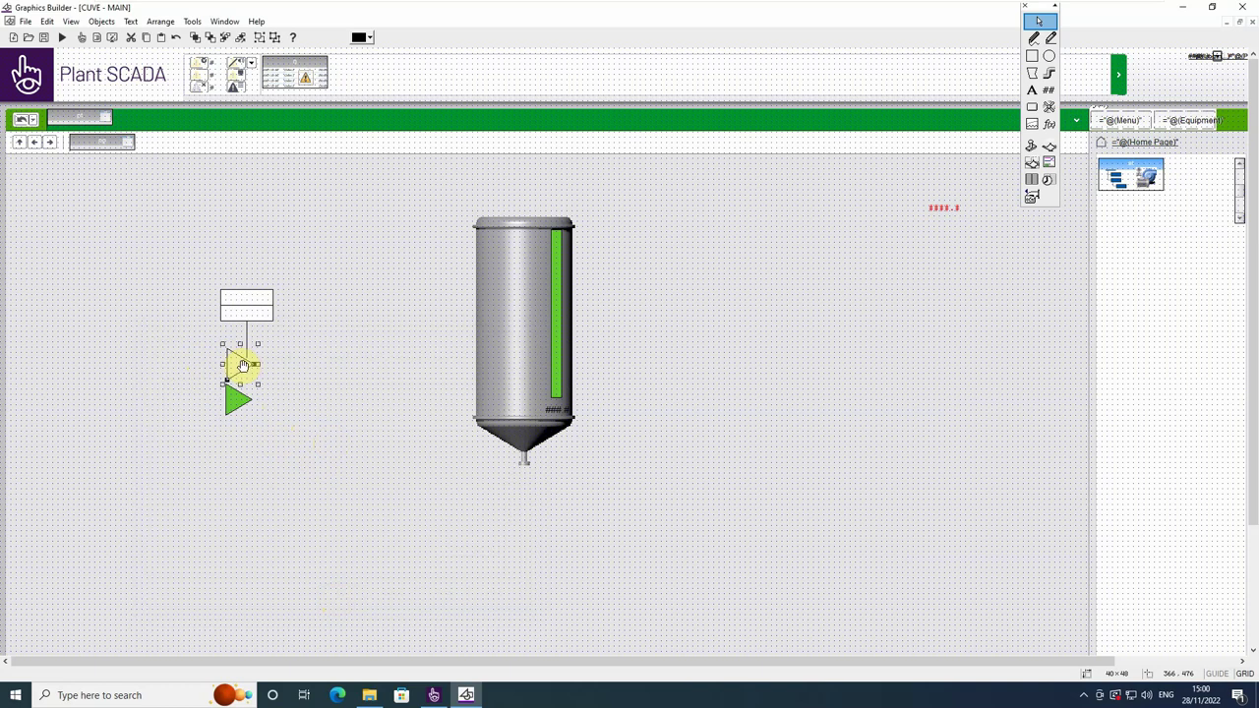
left_click(302, 360)
left_click(232, 364)
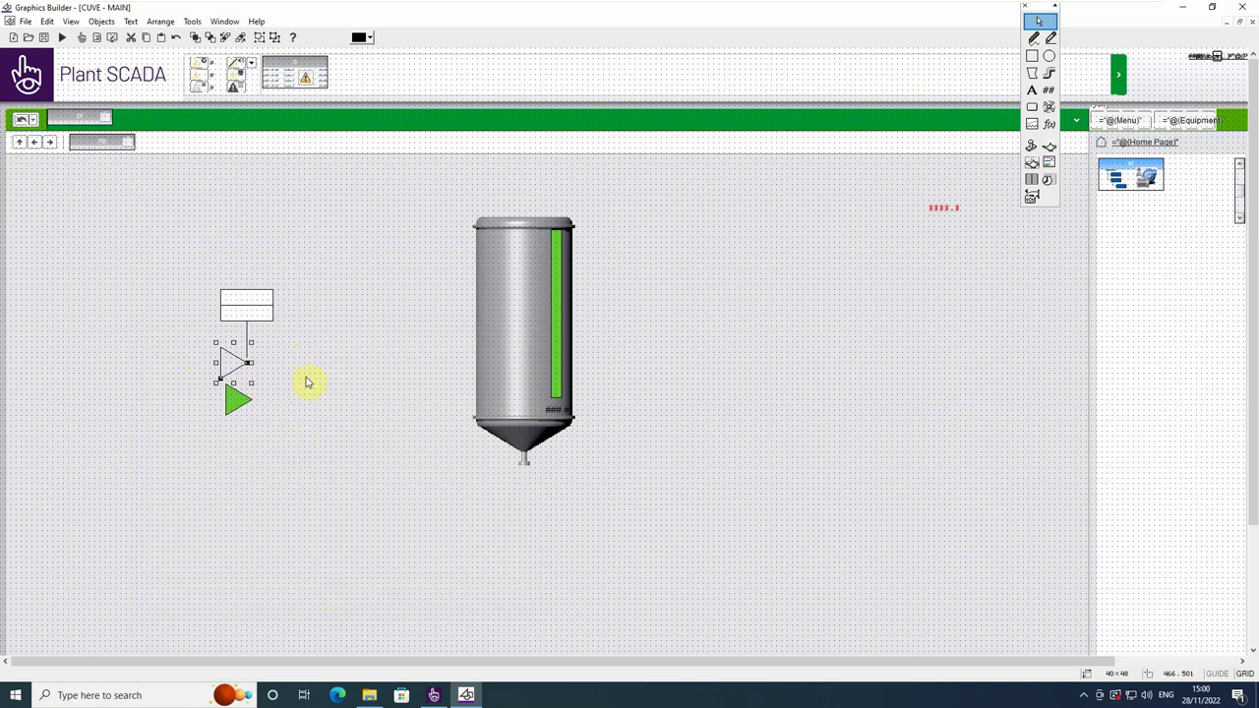
key("Up")
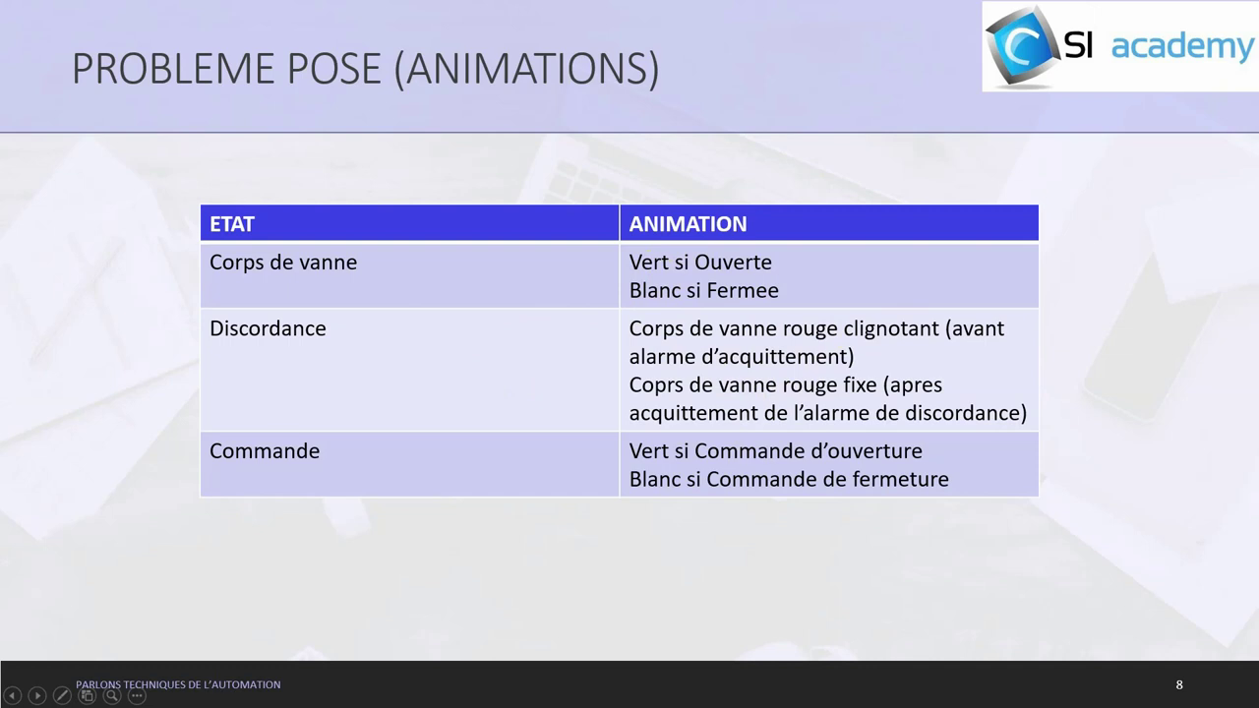
- Switch from the animations slide to the Excel truth table and examine its Disco, Disco Acquitte and ETAT columns
key("alt+Tab")
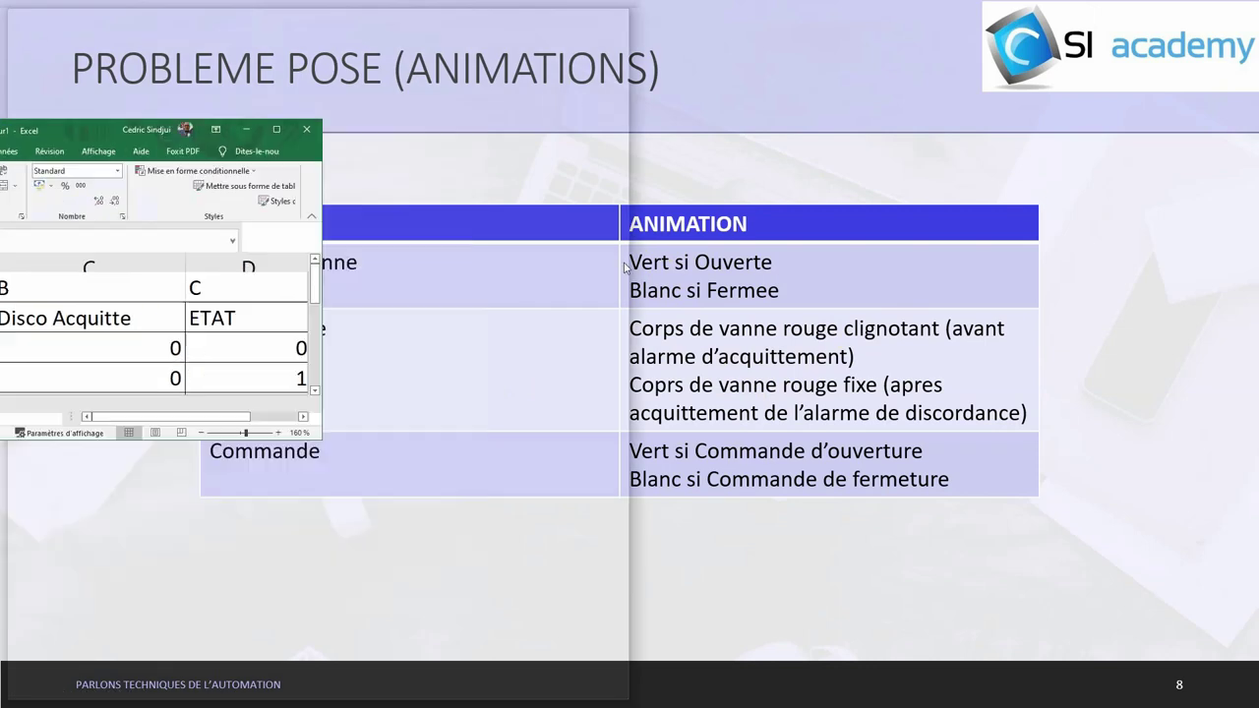
left_click(892, 258)
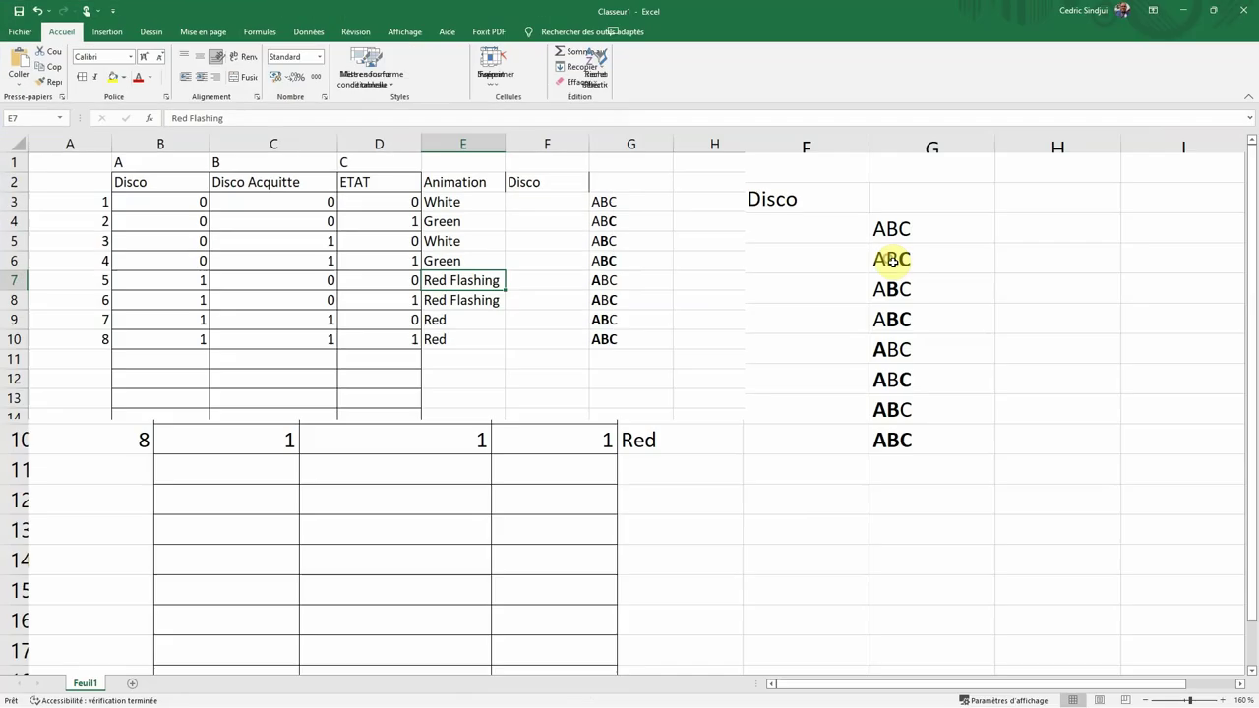
left_click(374, 181)
left_click_drag(374, 181, 376, 337)
left_click(396, 205)
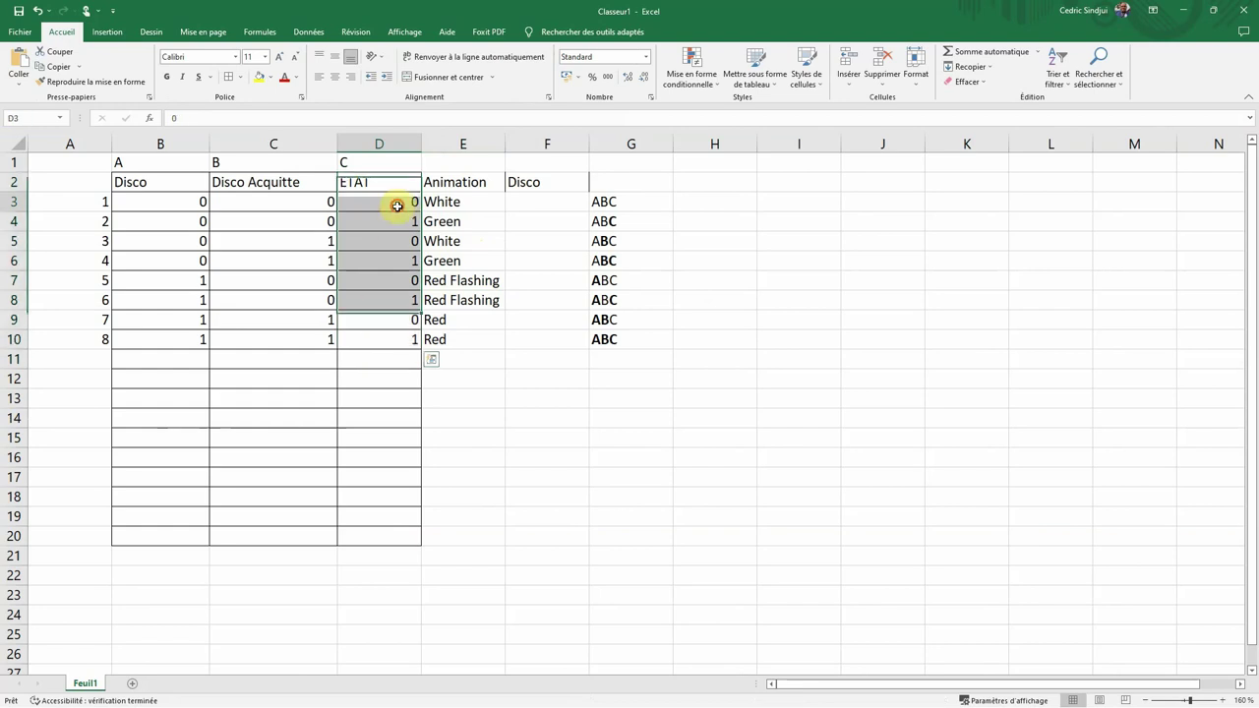
left_click(391, 224)
mouse_move(269, 182)
left_mouse_down()
mouse_move(258, 187)
mouse_move(286, 339)
left_mouse_up()
left_click_drag(145, 180, 196, 340)
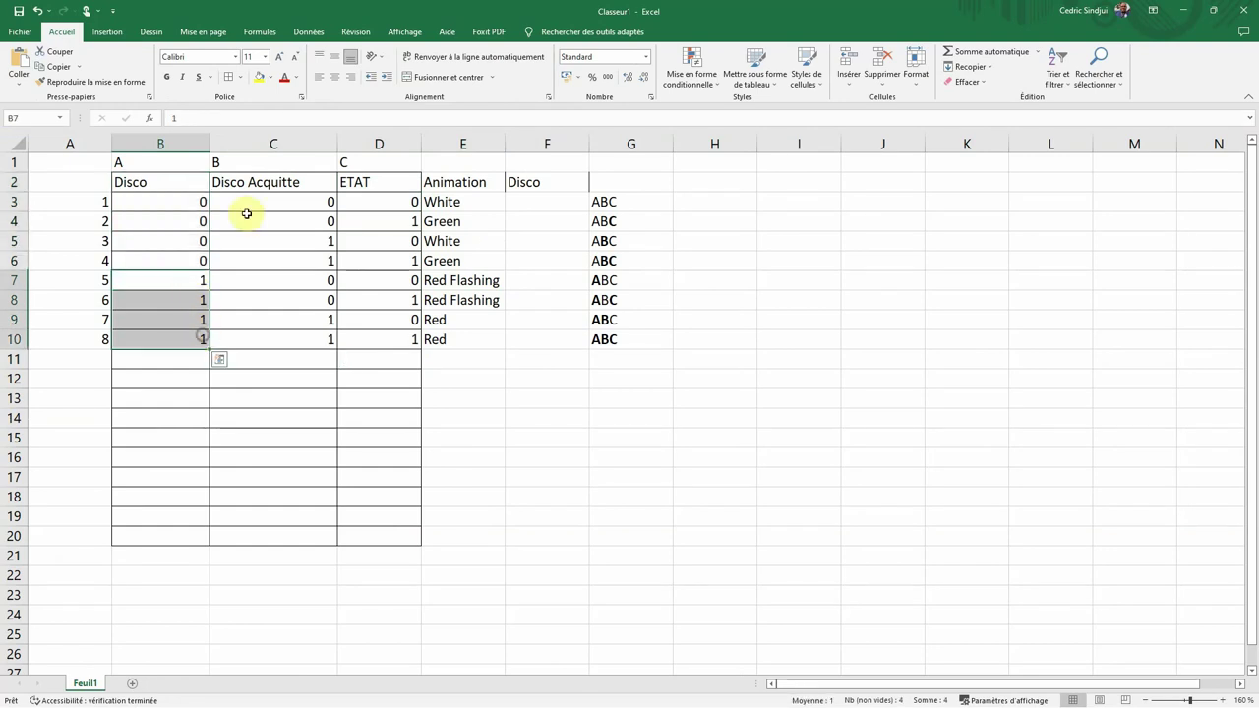
left_click(274, 183)
left_click_drag(278, 281, 255, 341)
left_click_drag(175, 168, 368, 180)
- Examine how Disco Acquitte and ETAT determine the Animation color in truth table rows 1 to 4, where Disco is 0
left_click(460, 200)
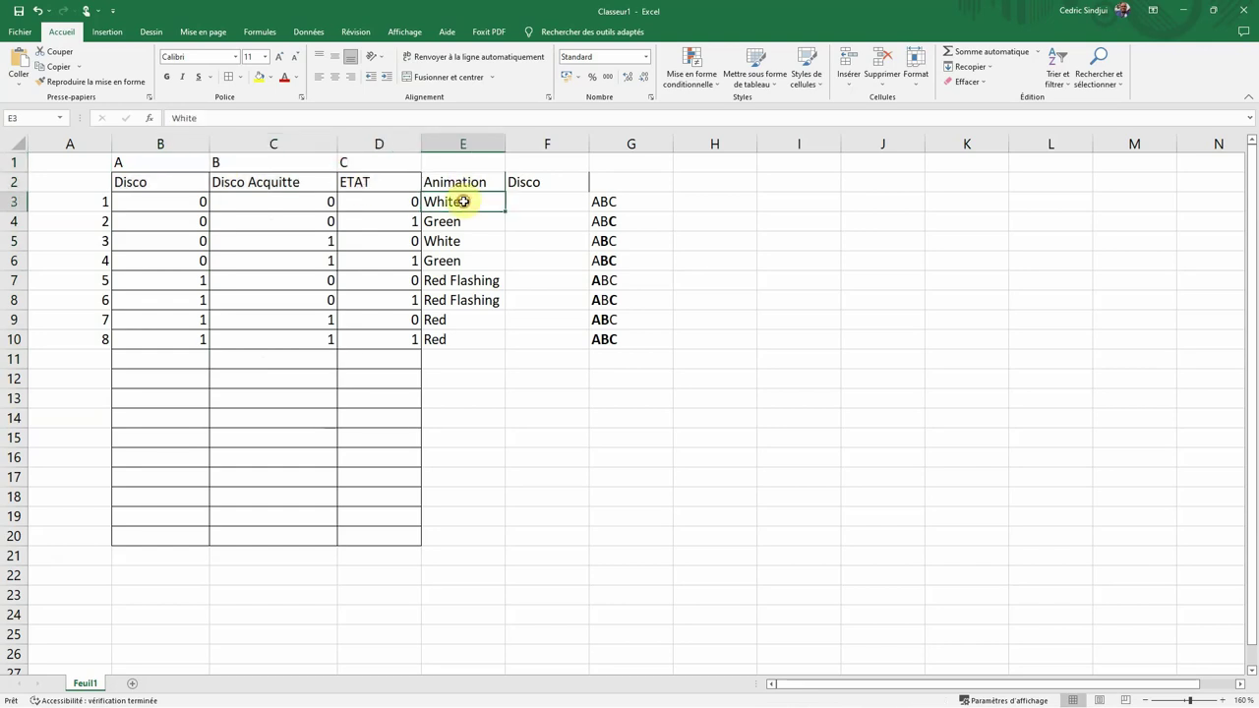
left_click(445, 223)
left_click(450, 242)
left_click(458, 261)
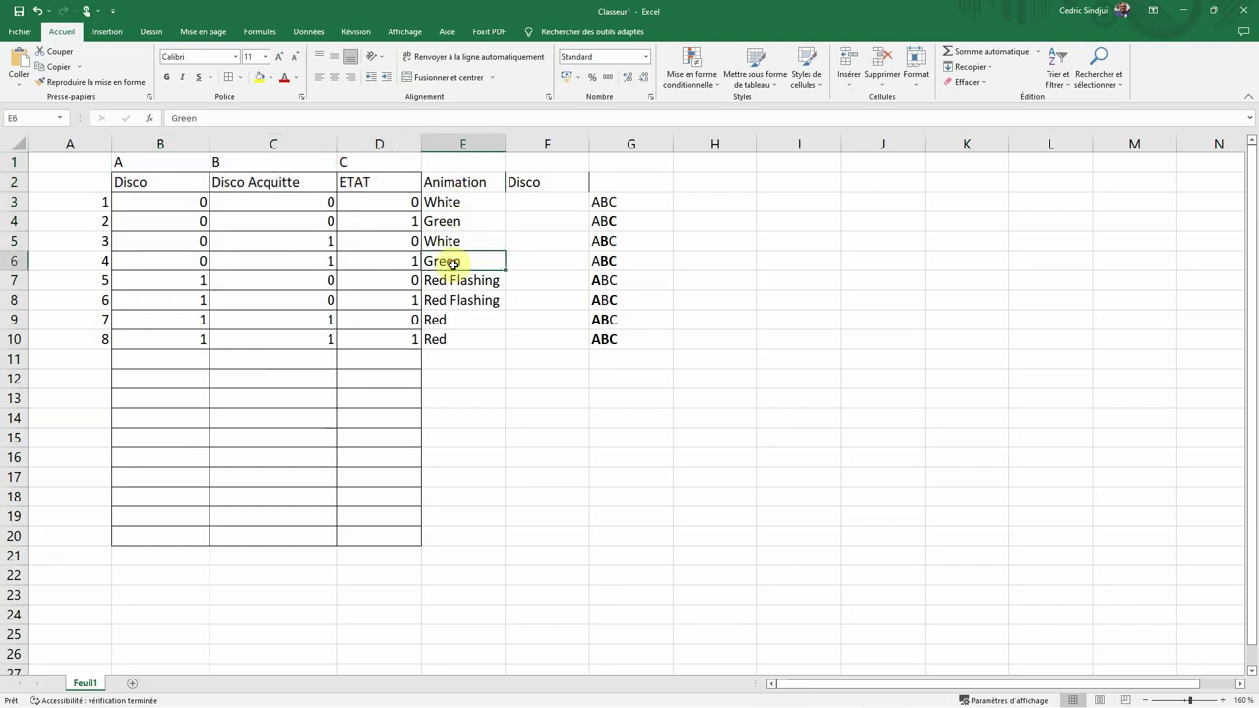
left_click(369, 200)
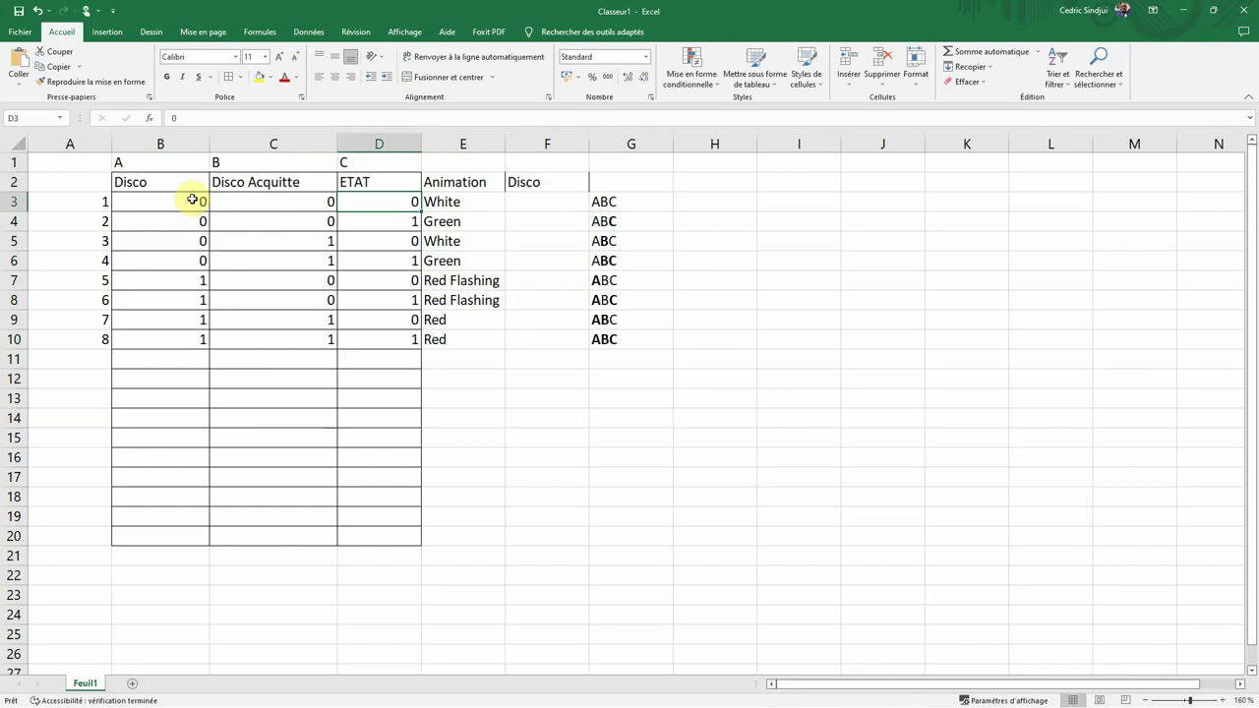
left_click_drag(185, 196, 332, 223)
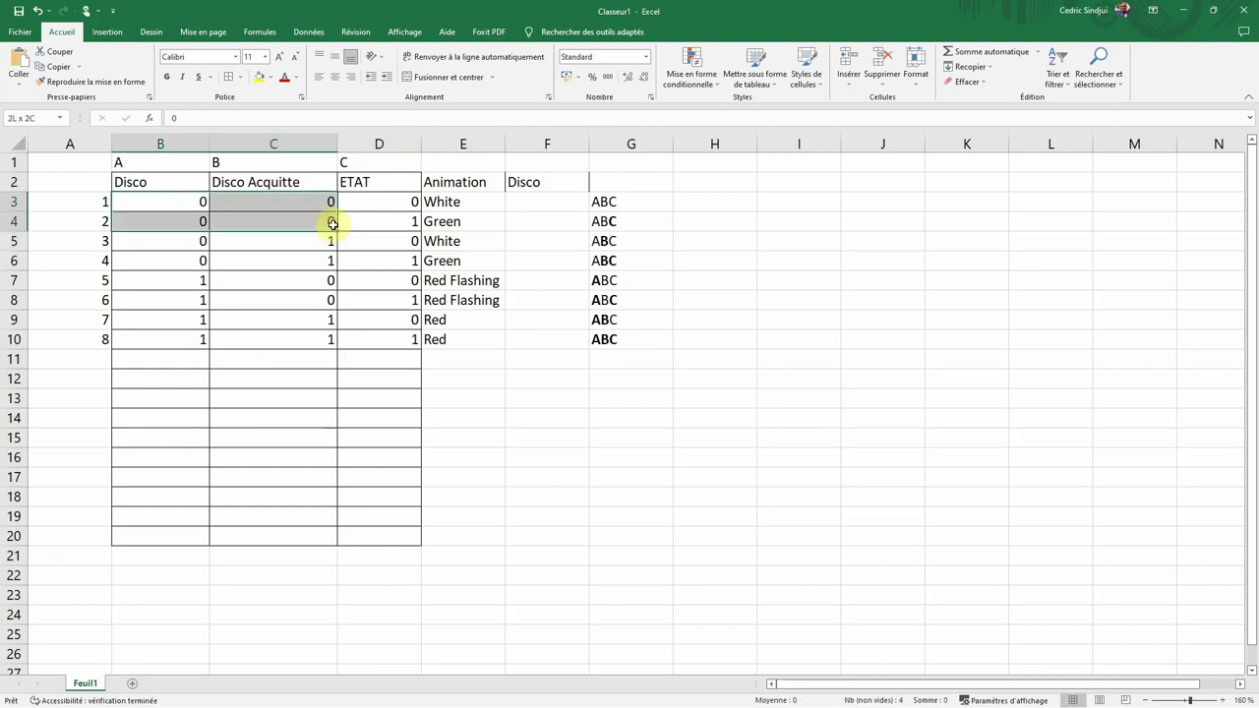
left_click_drag(332, 224, 334, 225)
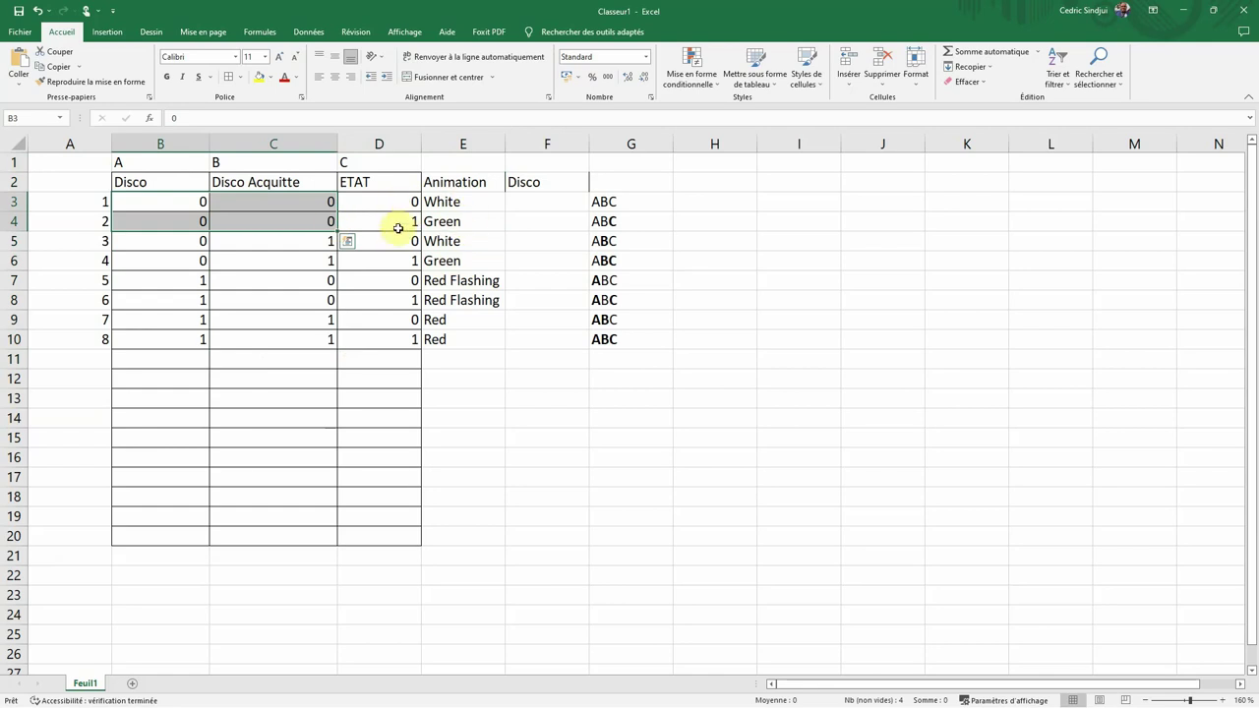
left_click(306, 241)
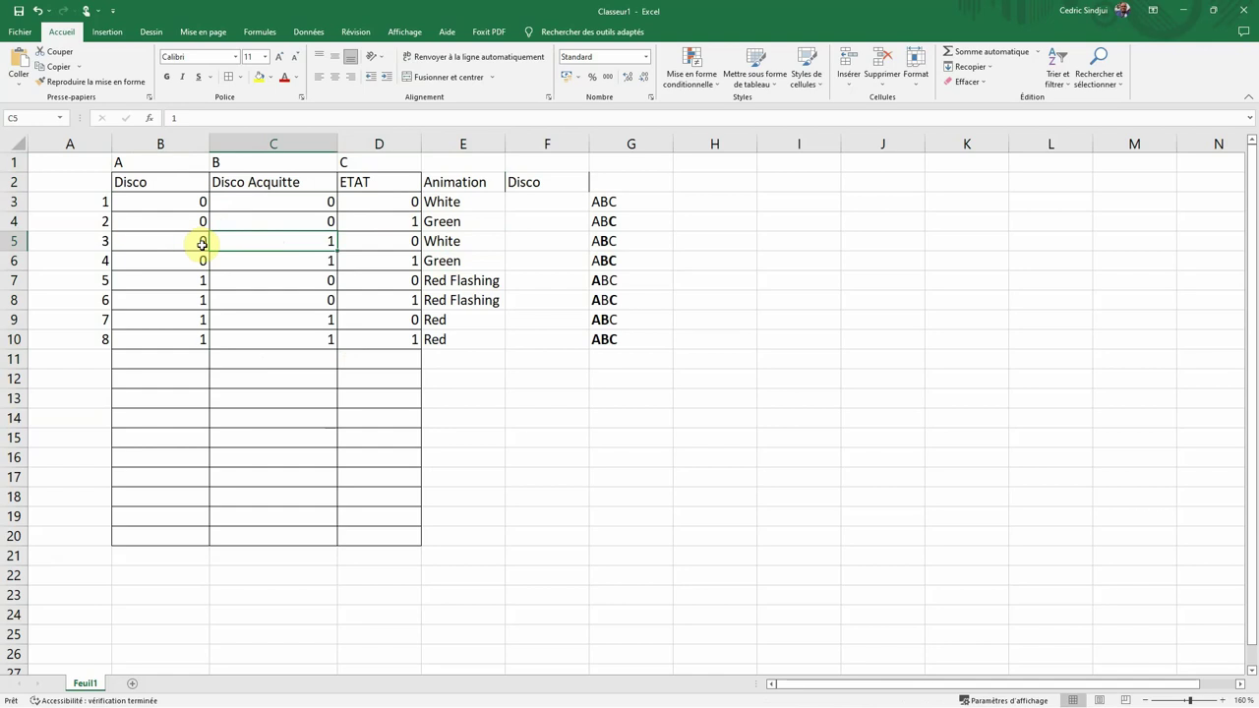
left_click_drag(177, 246, 318, 261)
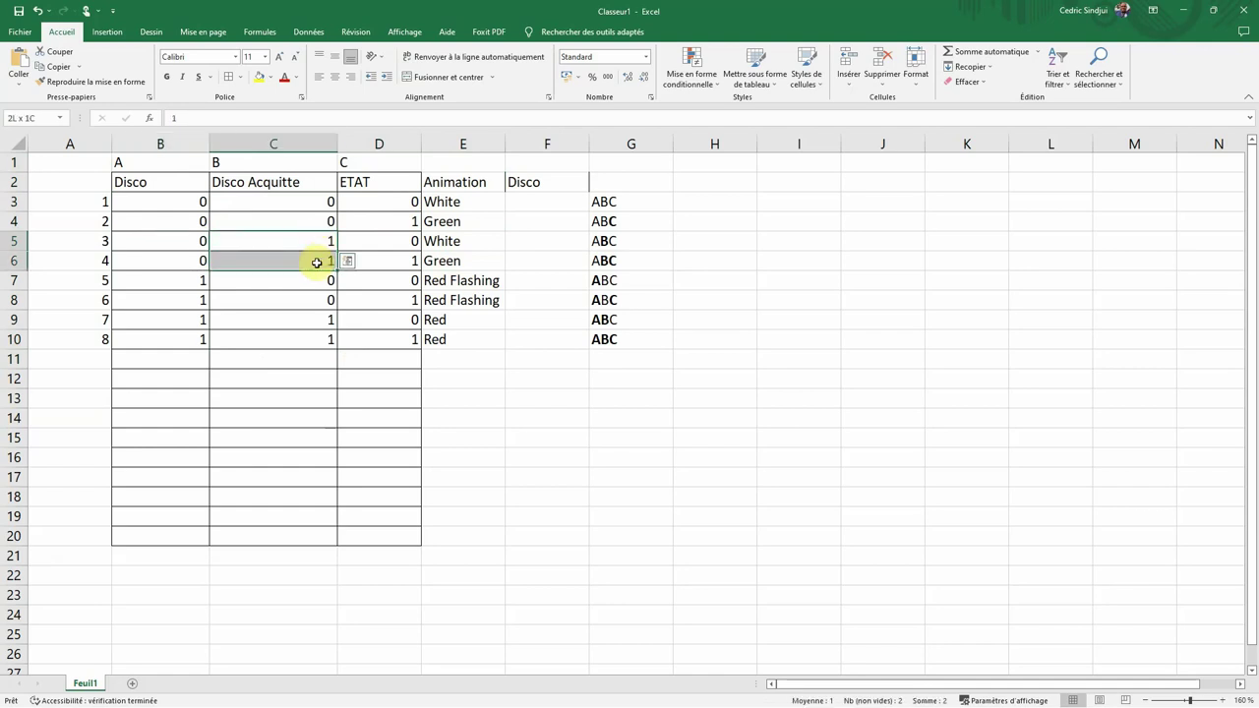
left_click_drag(234, 267, 180, 267)
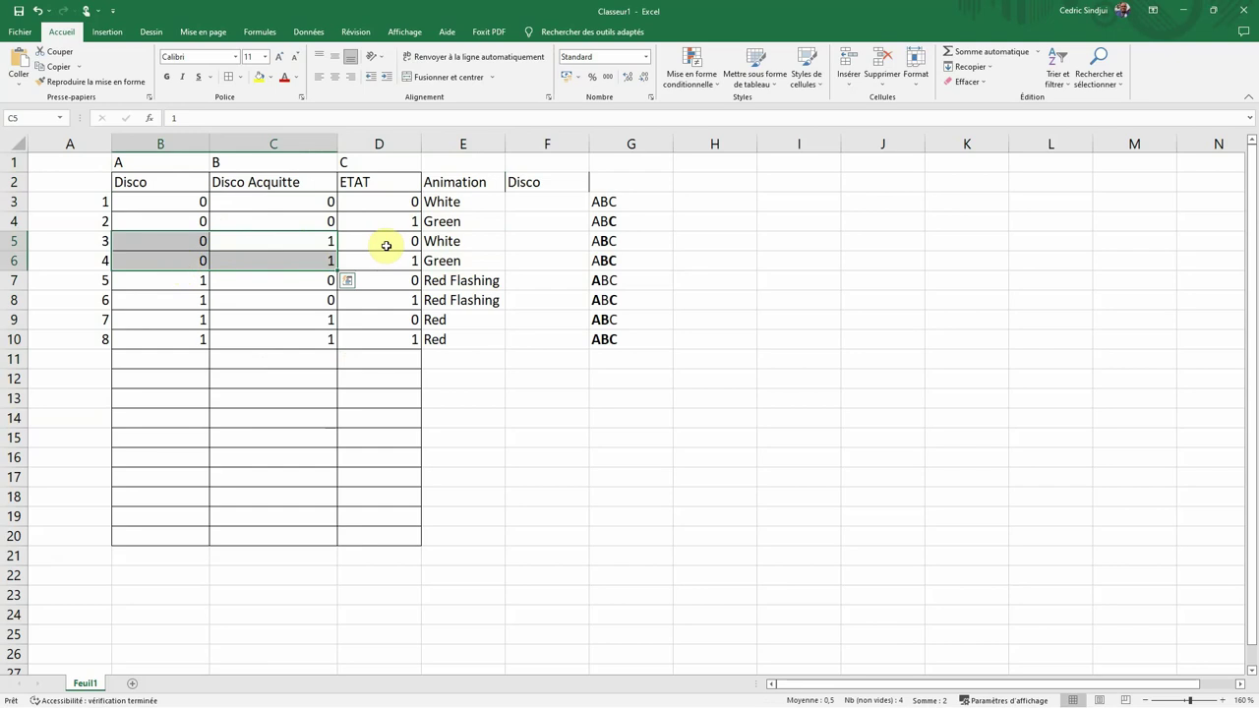
left_click_drag(391, 244, 401, 264)
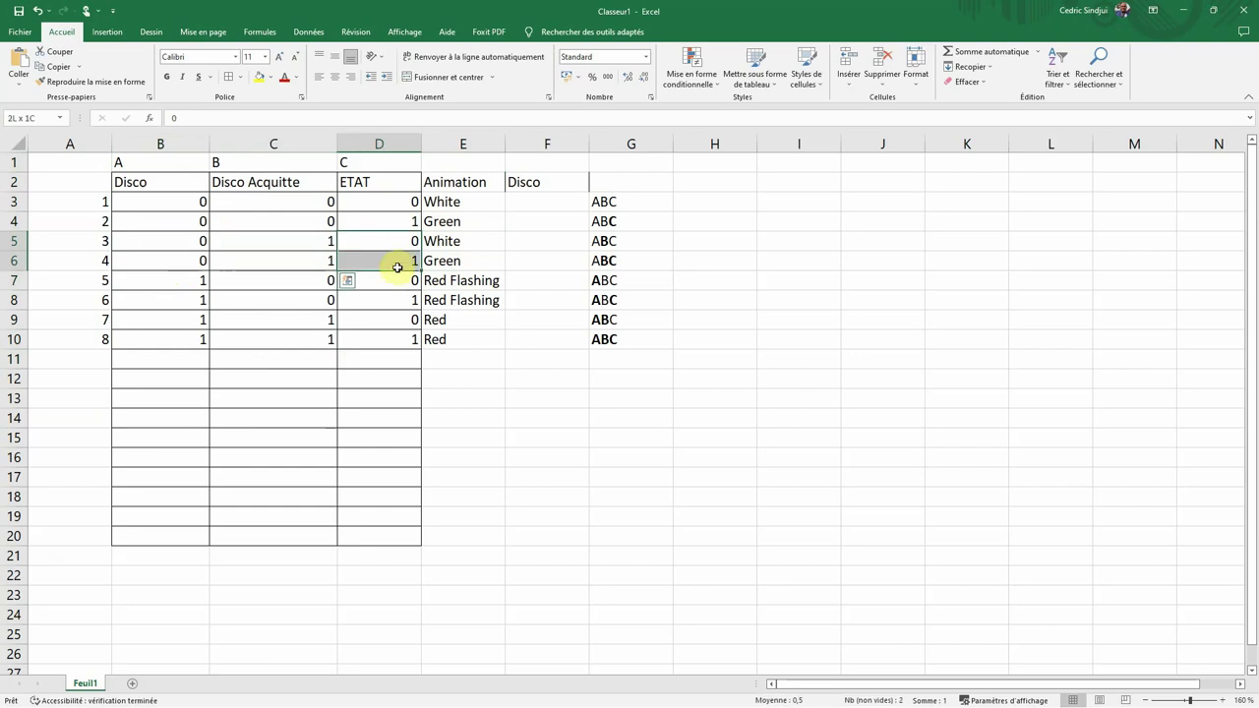
- Examine the Animation entries for rows 5 to 8, where Disco is 1, and the ABC state combination column
left_click(187, 280)
left_click_drag(187, 279, 318, 286)
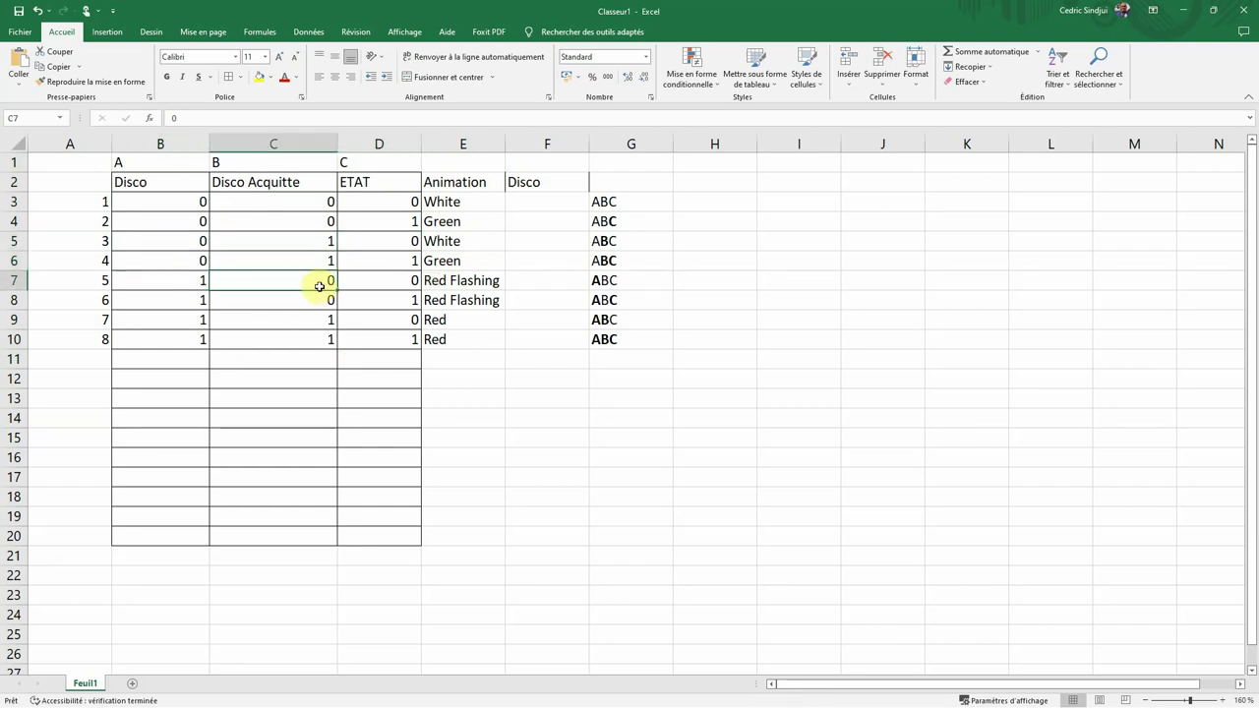
left_click(454, 284)
left_click(196, 297)
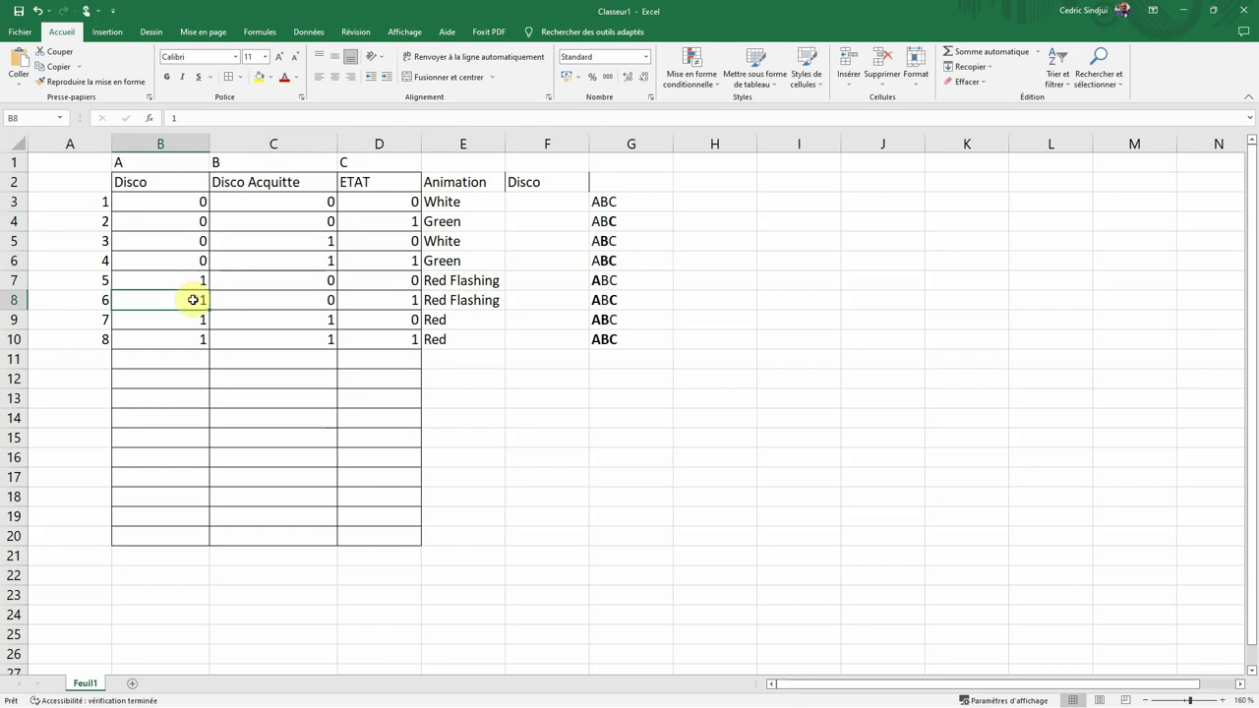
left_click(324, 301)
left_click(464, 304)
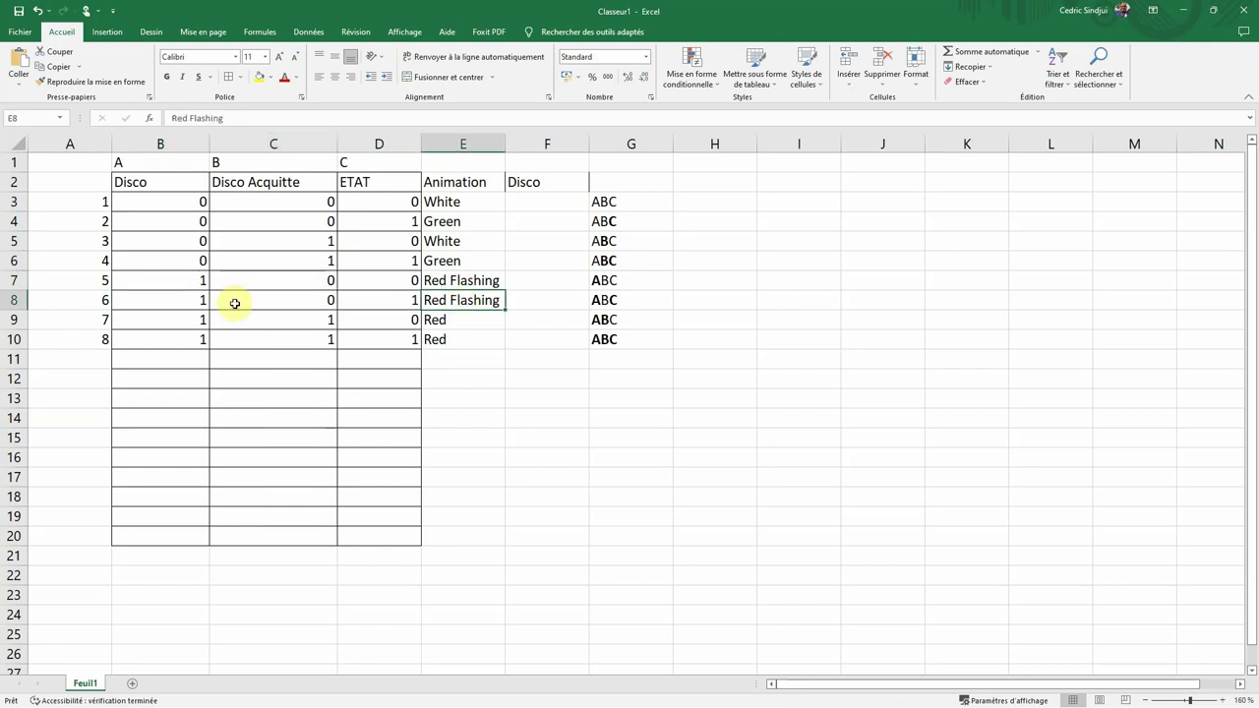
left_click_drag(387, 279, 403, 340)
left_click(187, 315)
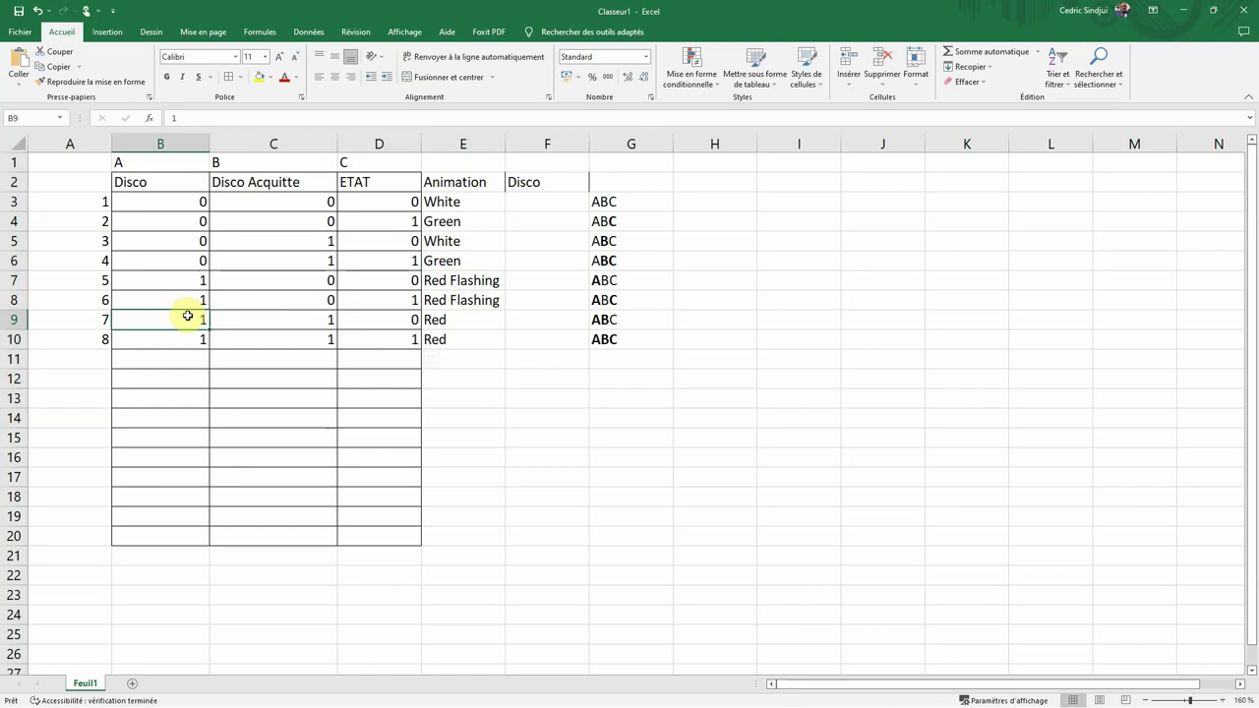
left_click(307, 323)
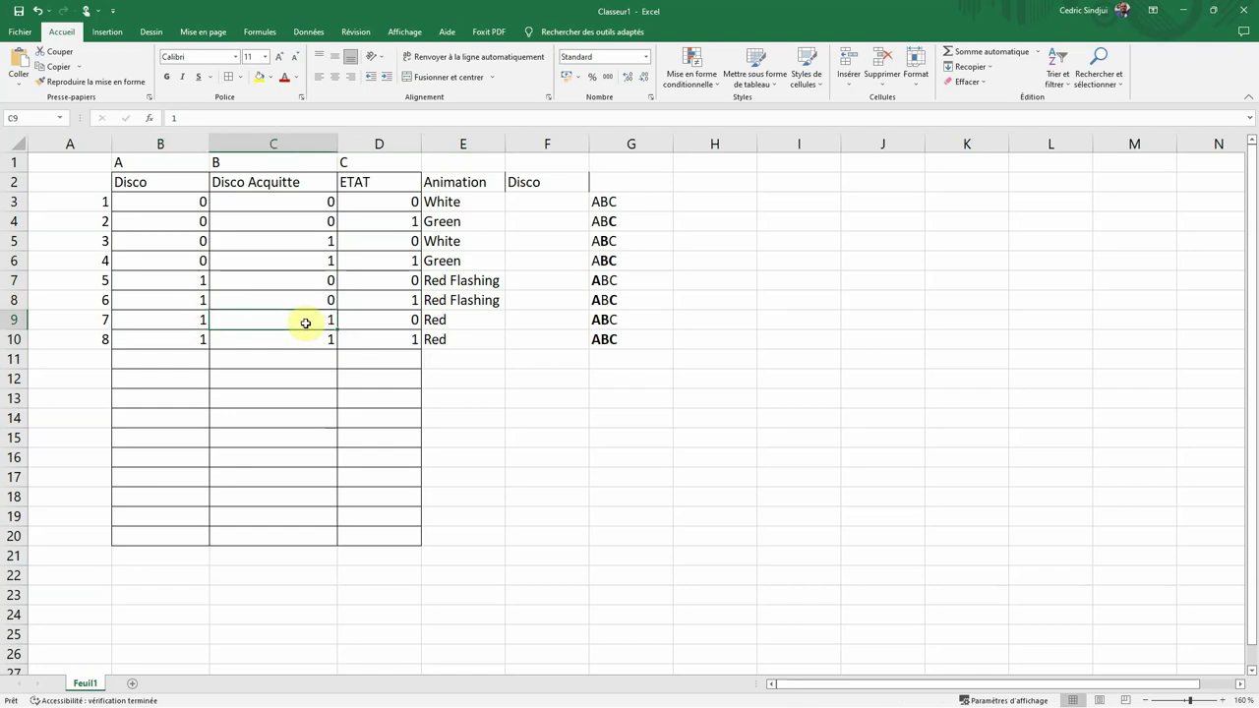
left_click(439, 321)
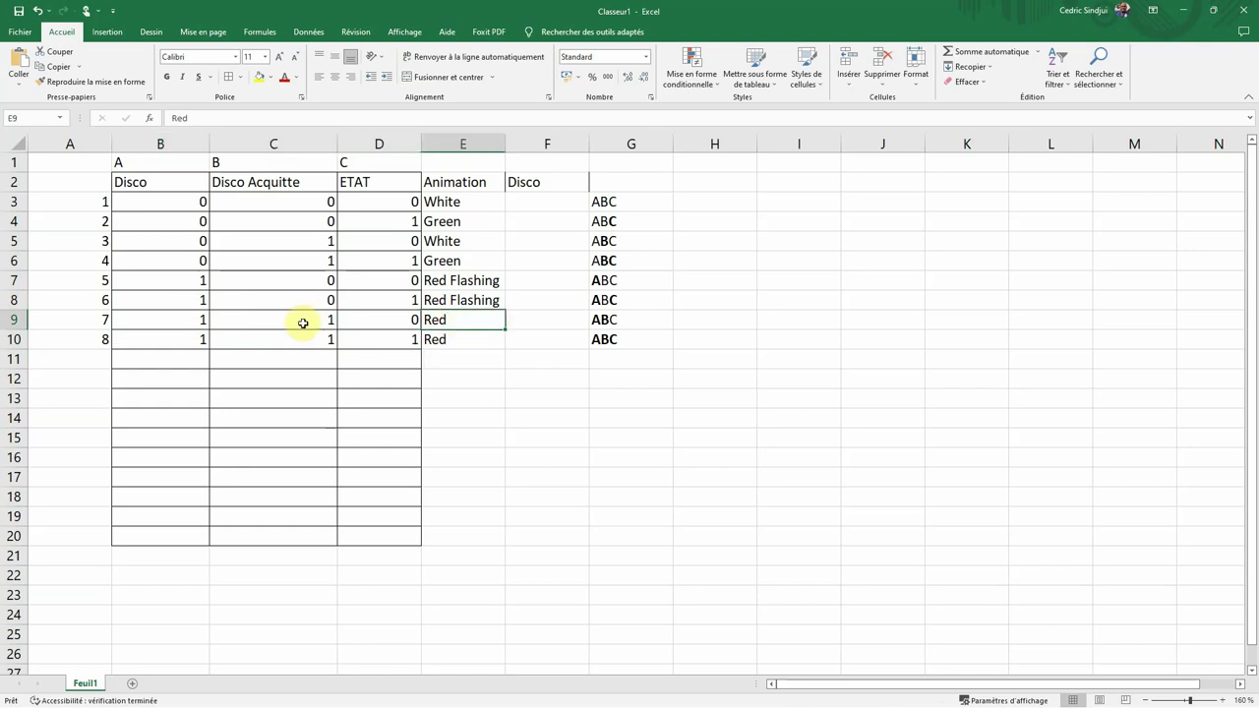
left_click(183, 338)
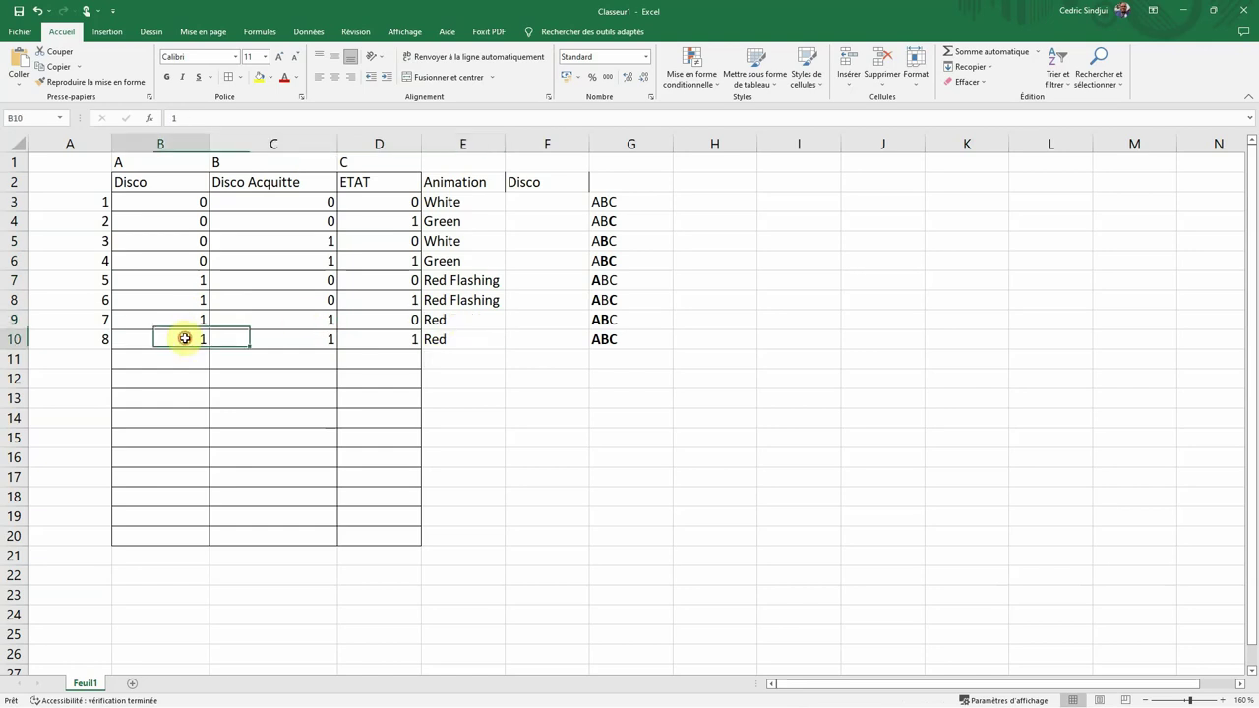
left_click(597, 203)
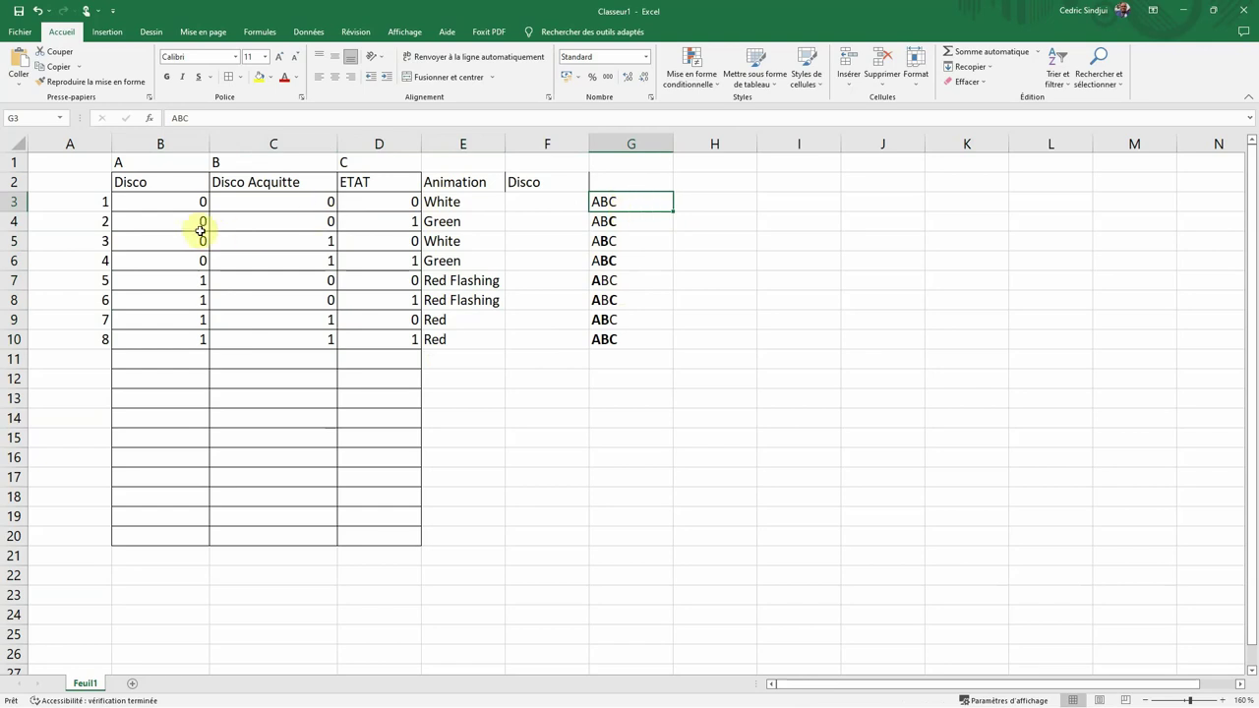
left_click(204, 222)
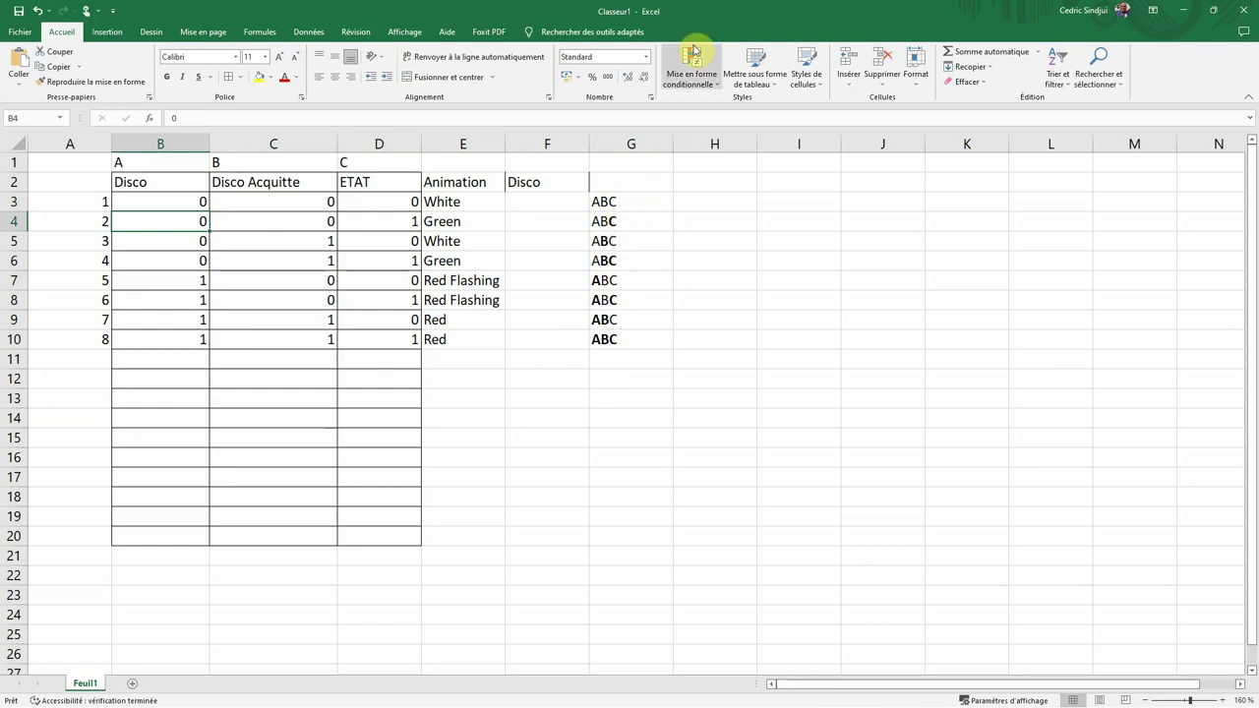
- Return to Graphics Builder and fill the unfilled triangle below the actuator rectangle with white
double_click(707, 11)
left_click_drag(705, 6, 0, 236)
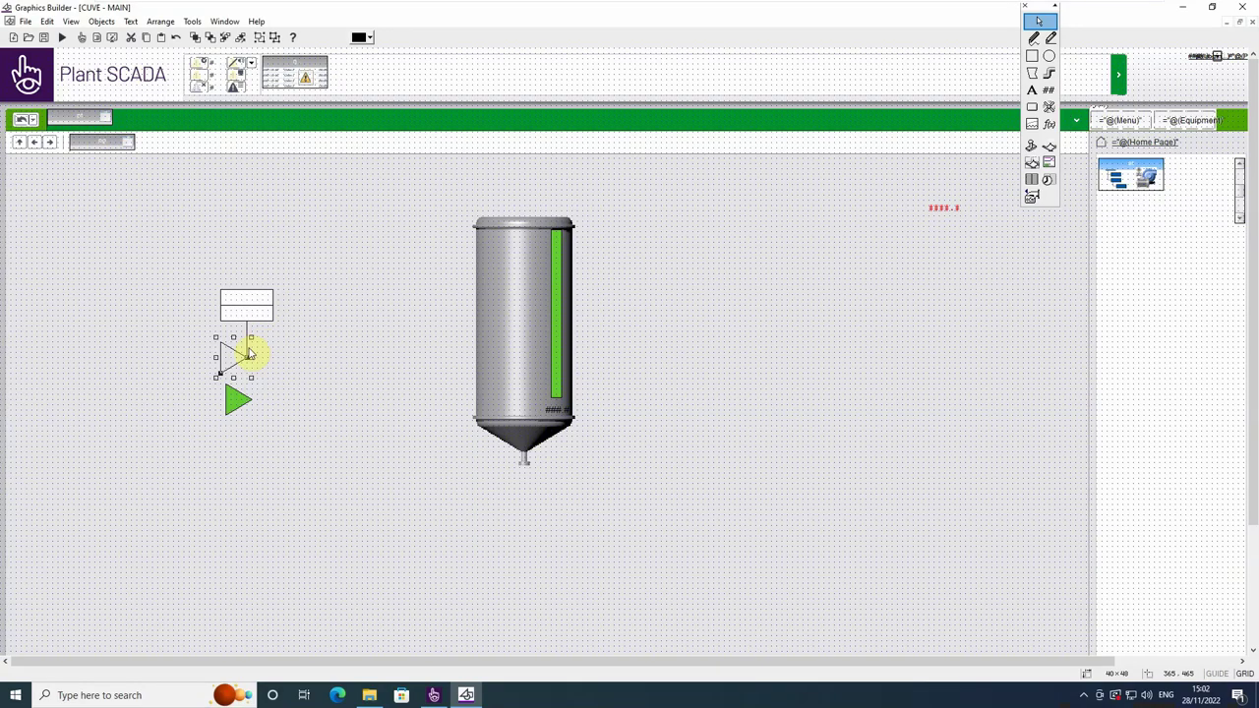
right_click(225, 365)
left_click(284, 448)
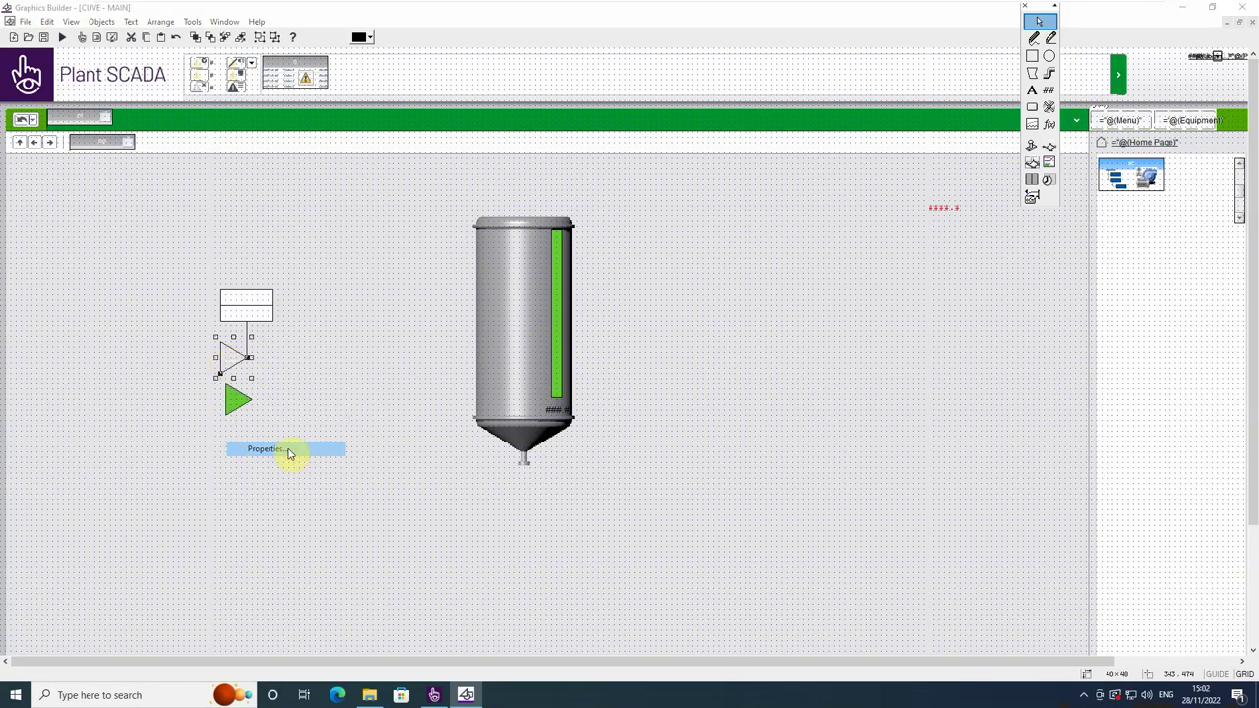
left_click_drag(300, 388, 494, 241)
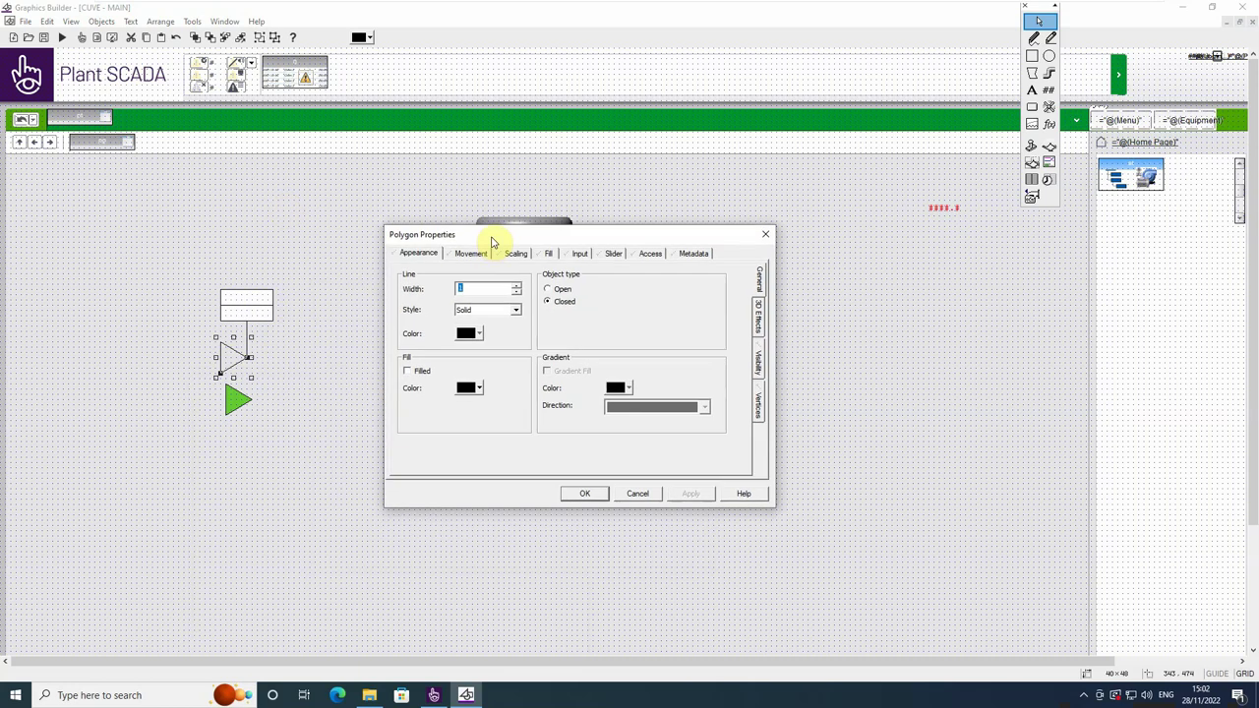
left_click(407, 371)
left_click(478, 389)
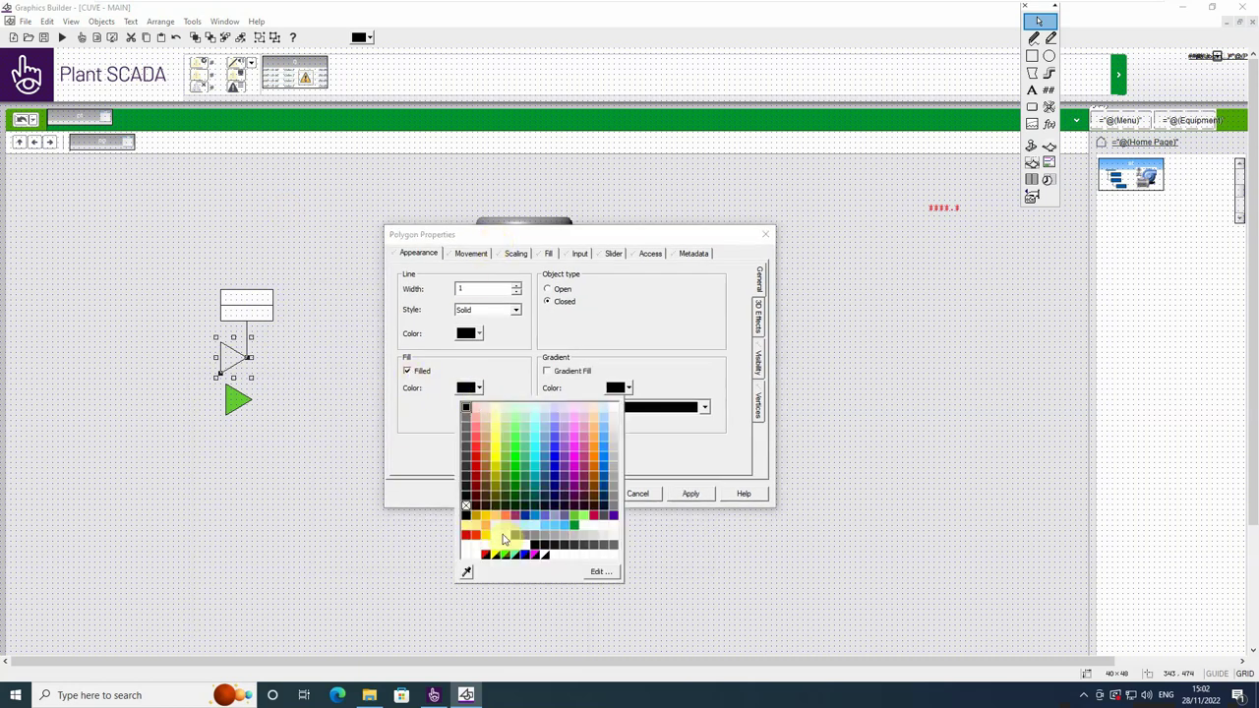
left_click(526, 547)
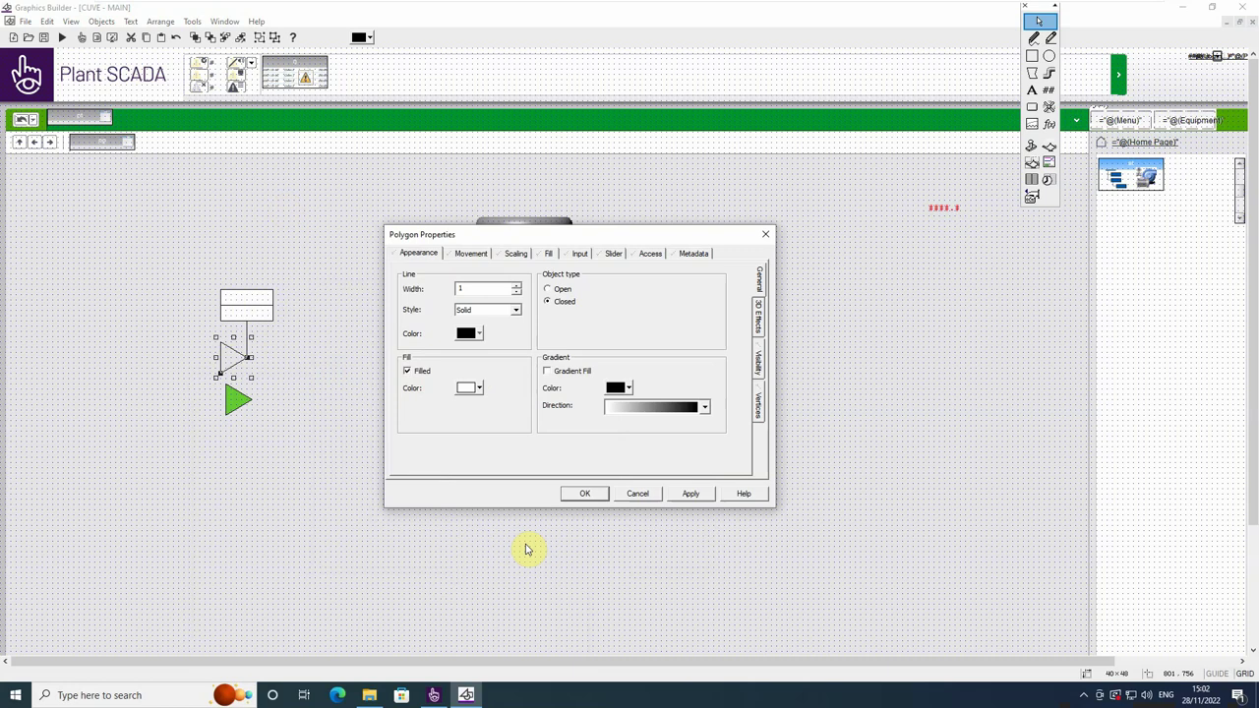
left_click(691, 493)
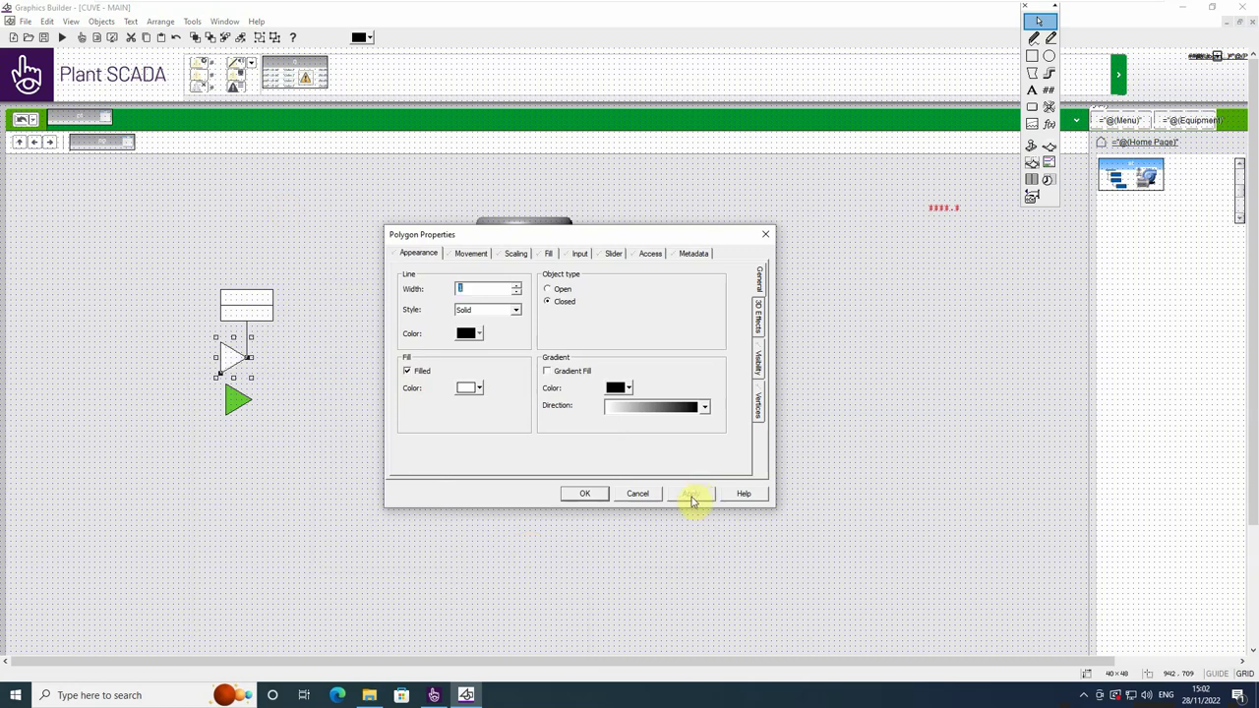
- Make the triangle's fill color multi-state and set condition A to DISCORDANCE
left_click(547, 254)
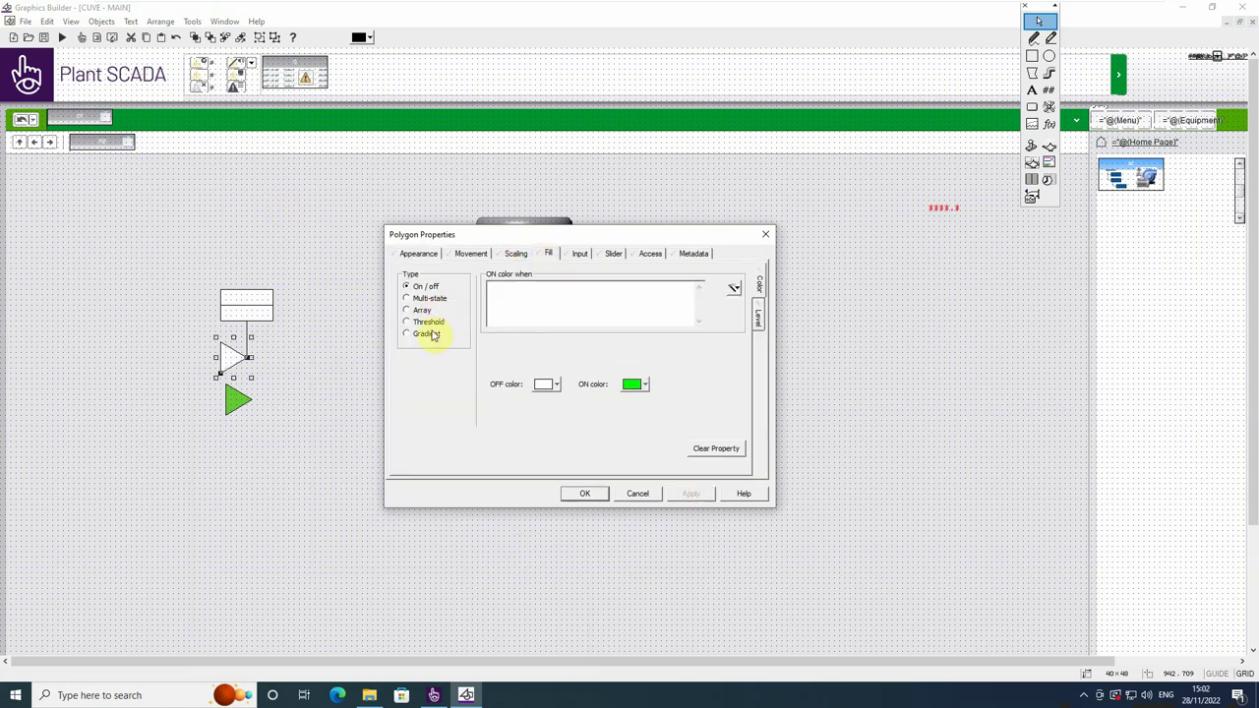
left_click(407, 298)
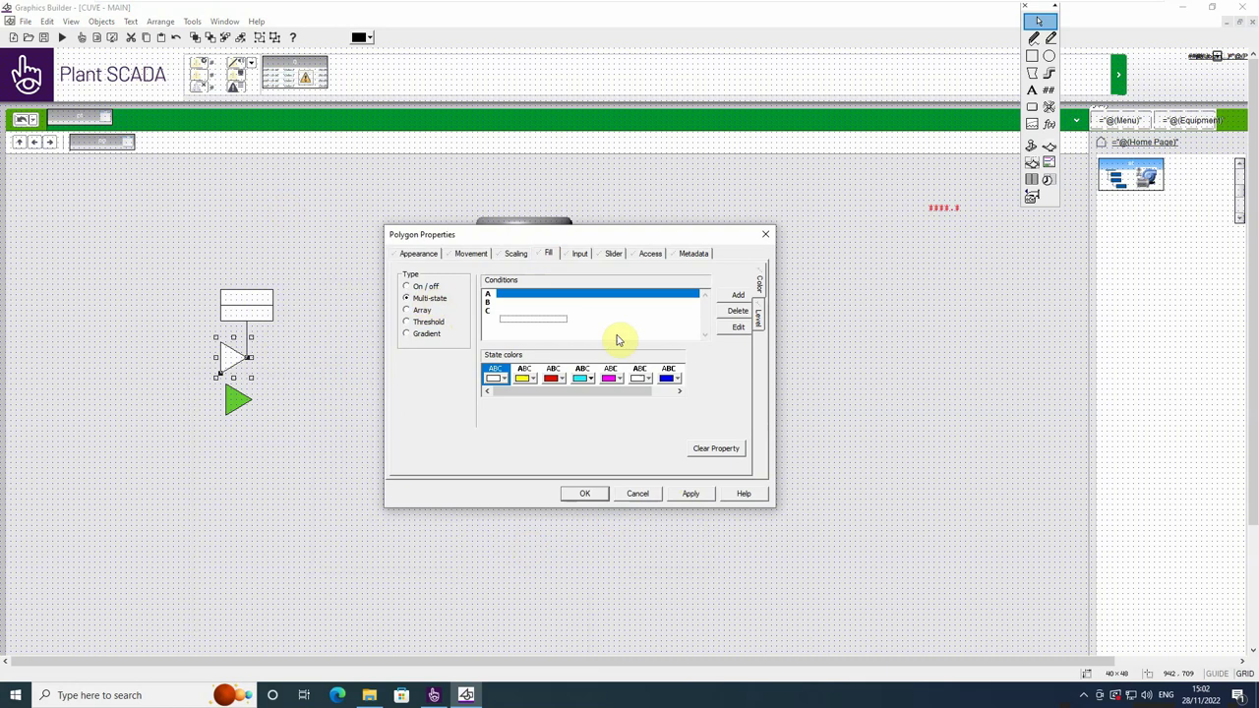
left_click(519, 295)
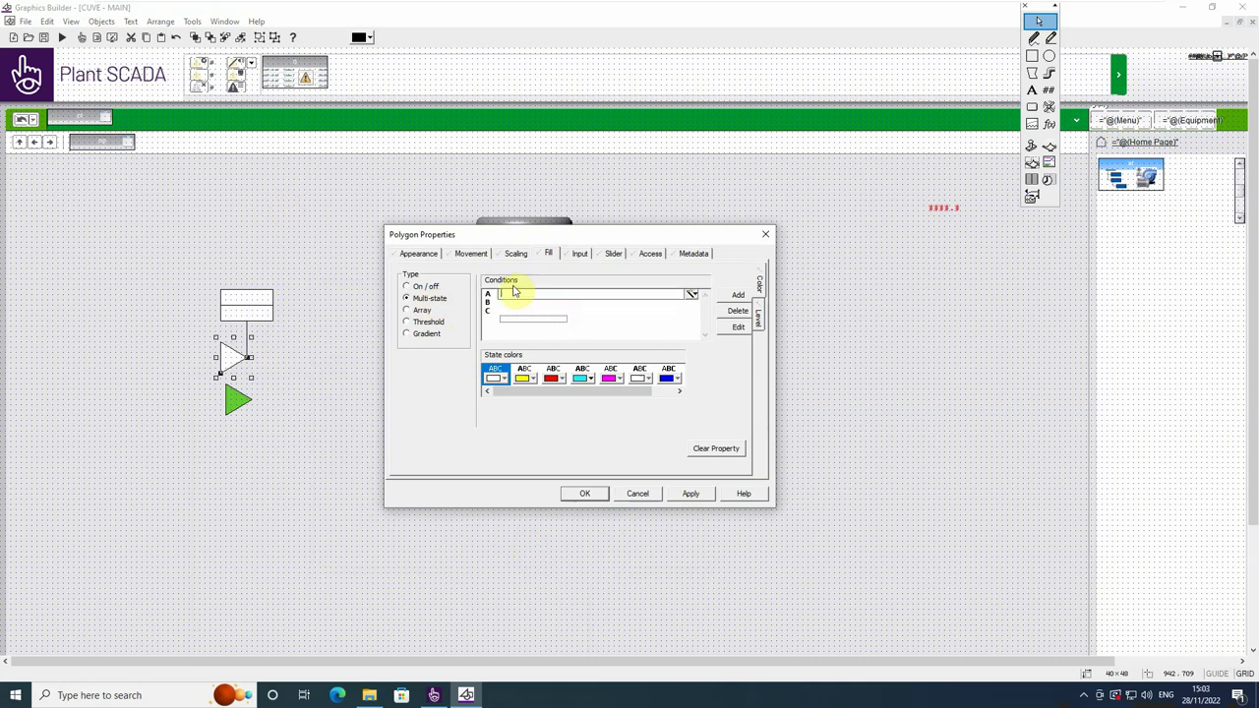
type("DISCORDANCE")
key("Return")
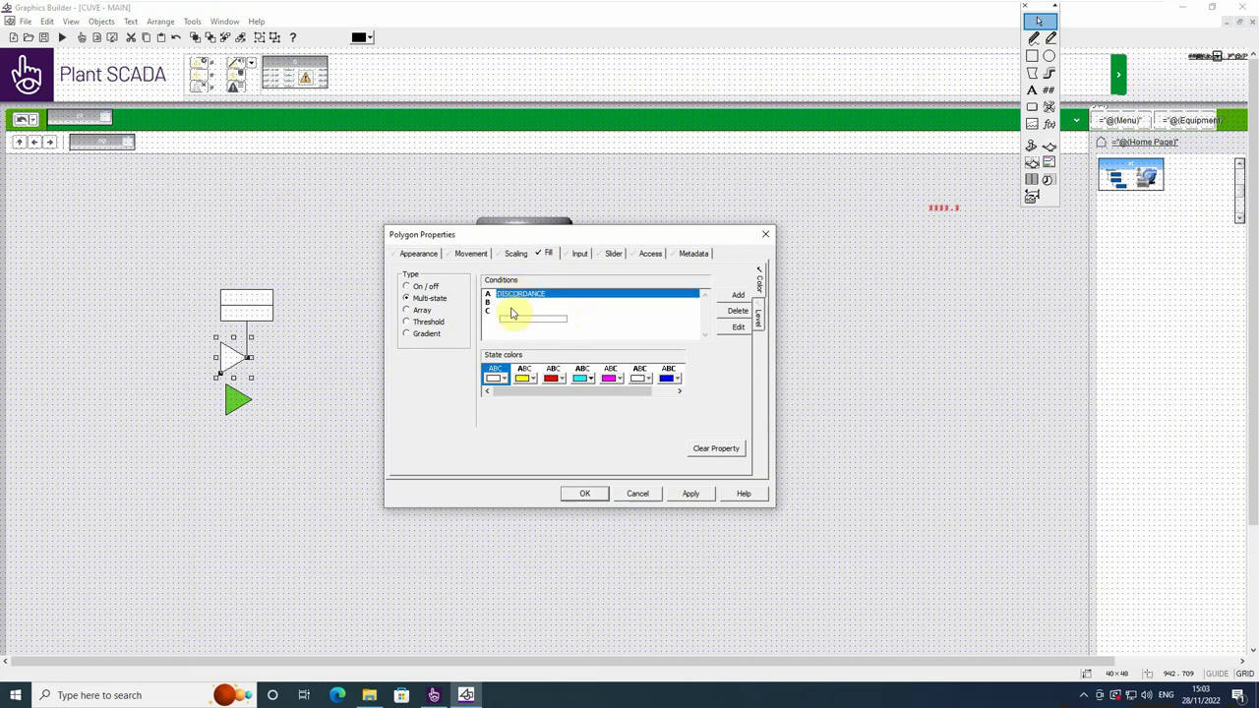
- Set condition B of the triangle's multi-state fill to DISCORDANCE.ACK
left_click(514, 301)
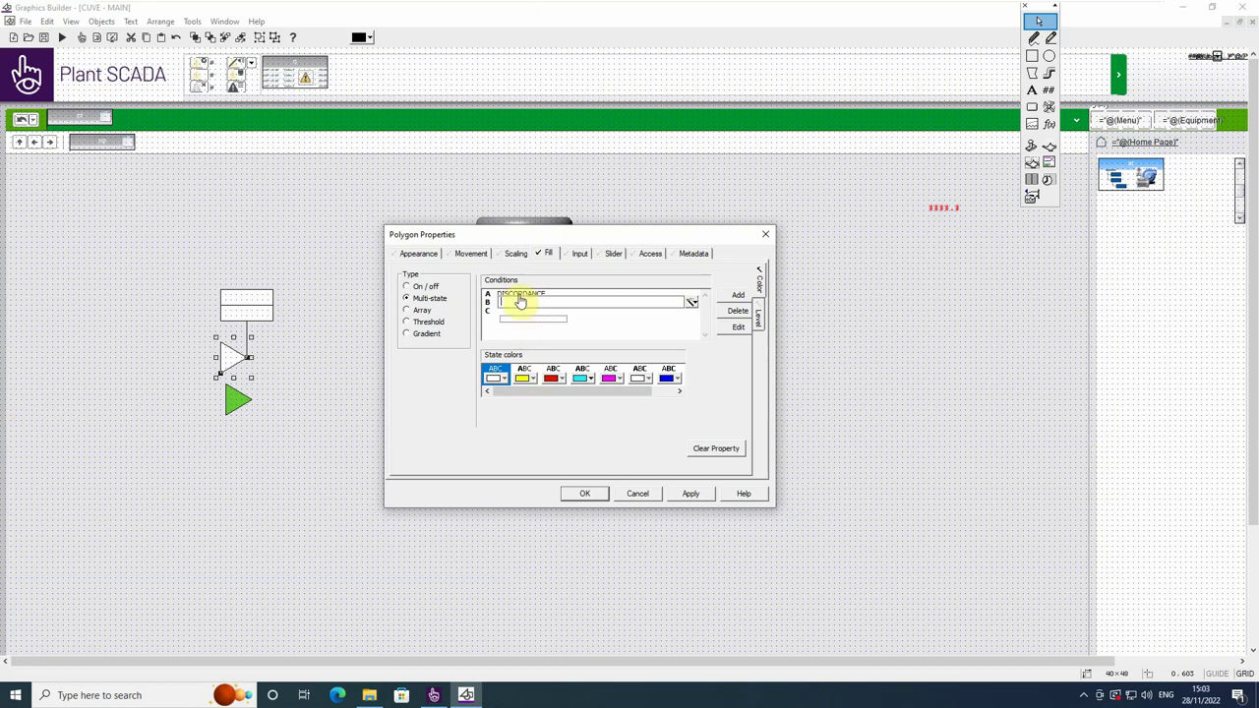
type("DISCORDANCE.ACK")
key("Return")
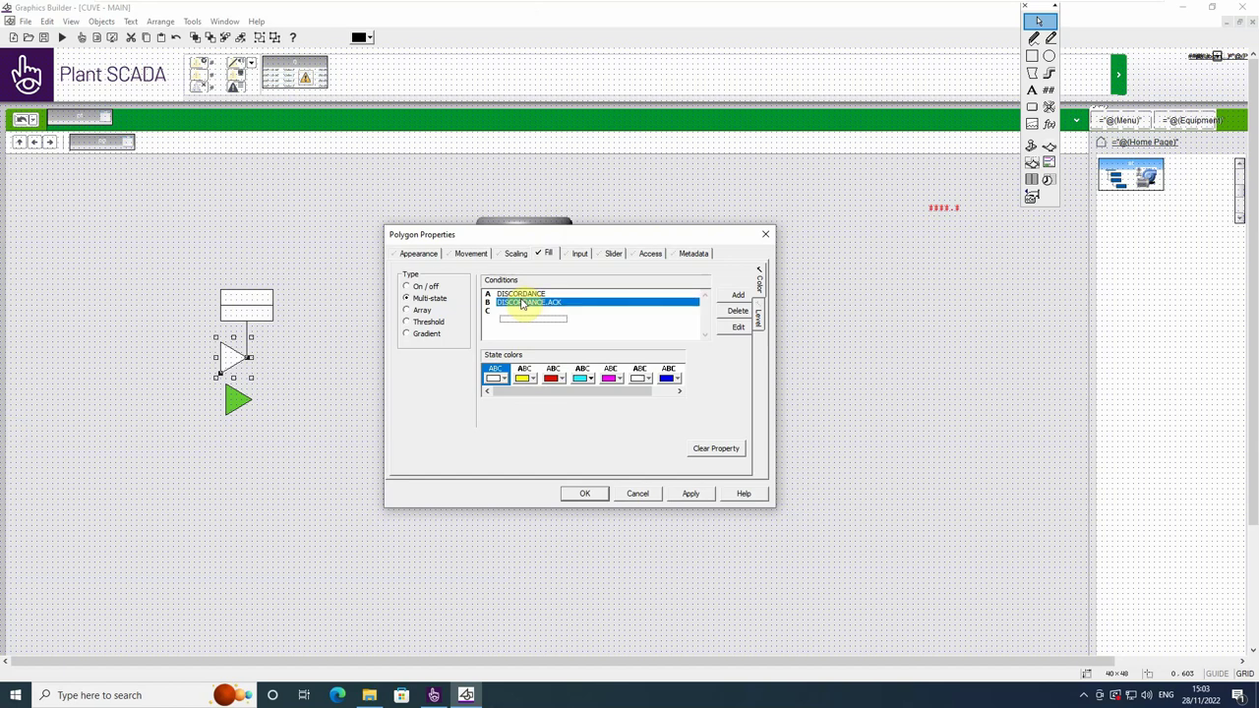
- Switch to Plant SCADA Studio and copy the SDVDISCO1 alarm tag from the project's digital alarms
left_click(433, 695)
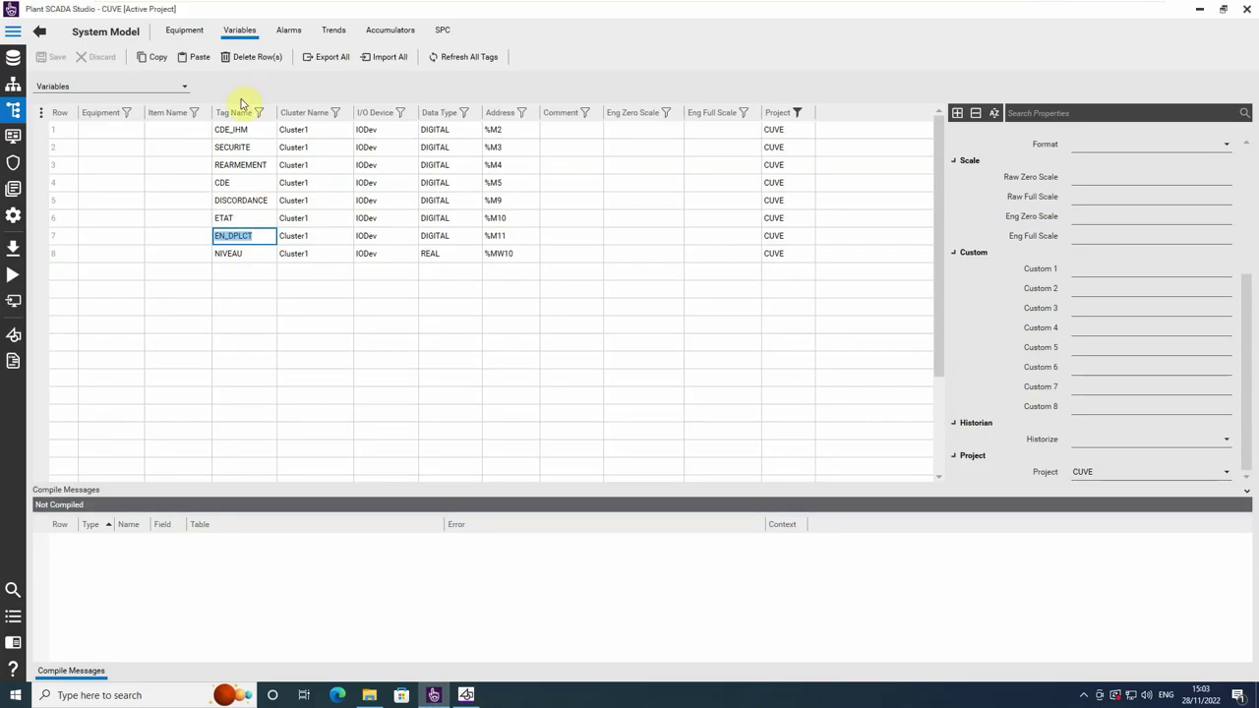
left_click(288, 29)
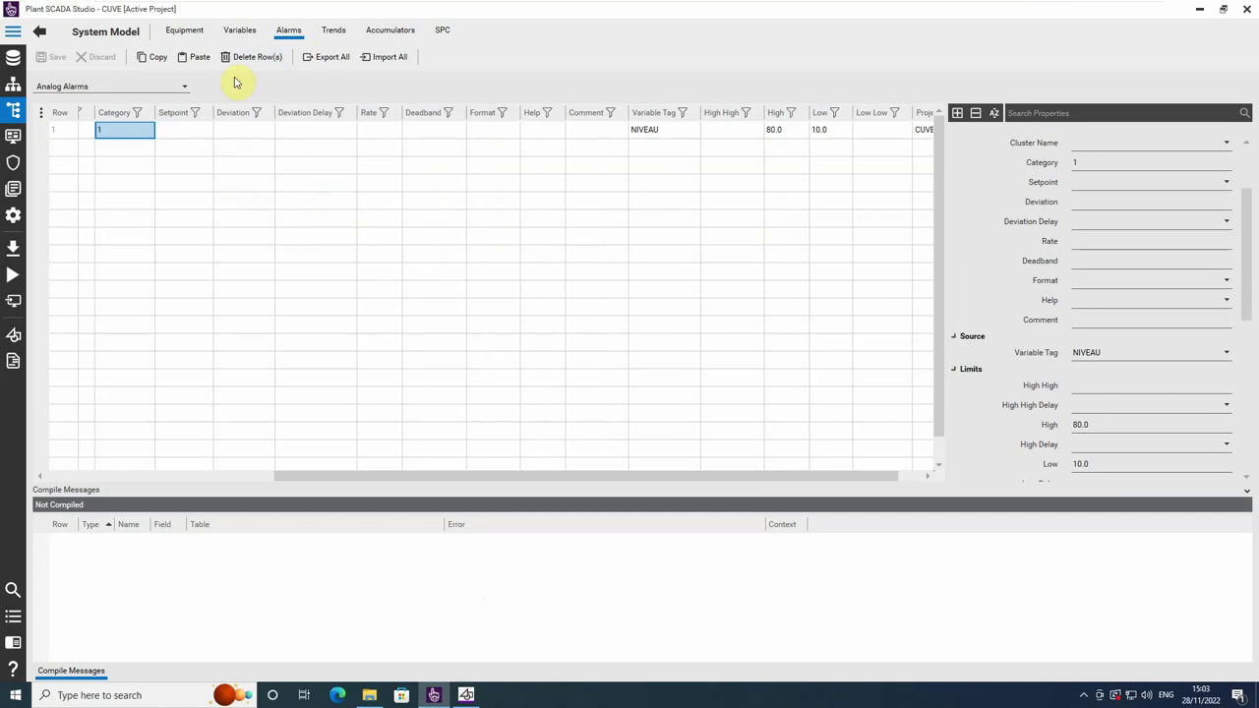
left_click(84, 87)
left_click(98, 116)
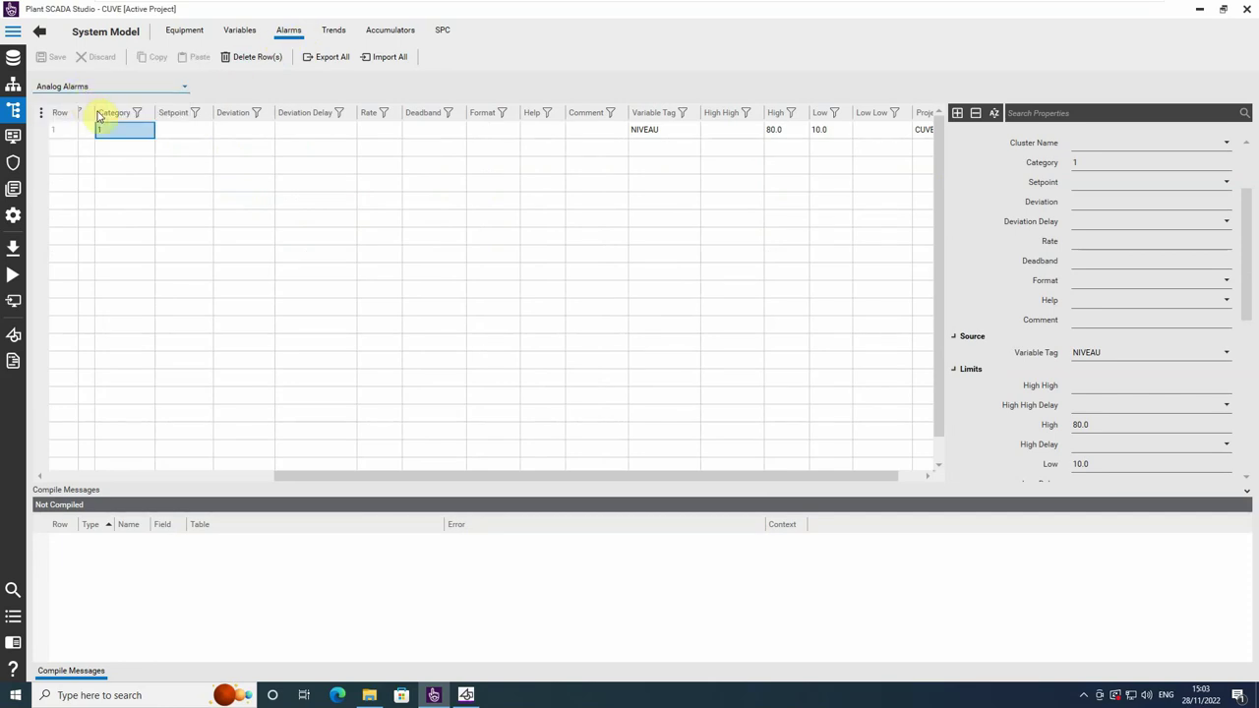
left_click(247, 134)
left_click(246, 133)
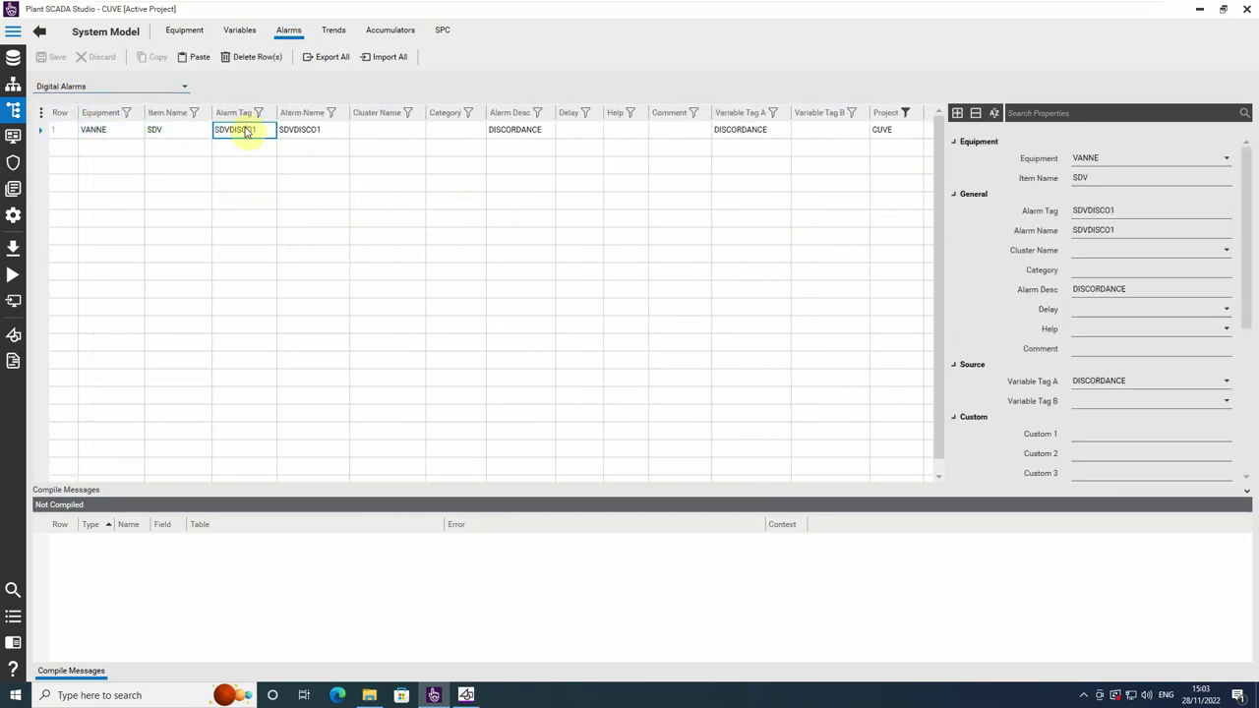
left_click_drag(246, 132, 155, 132)
key("ctrl+c")
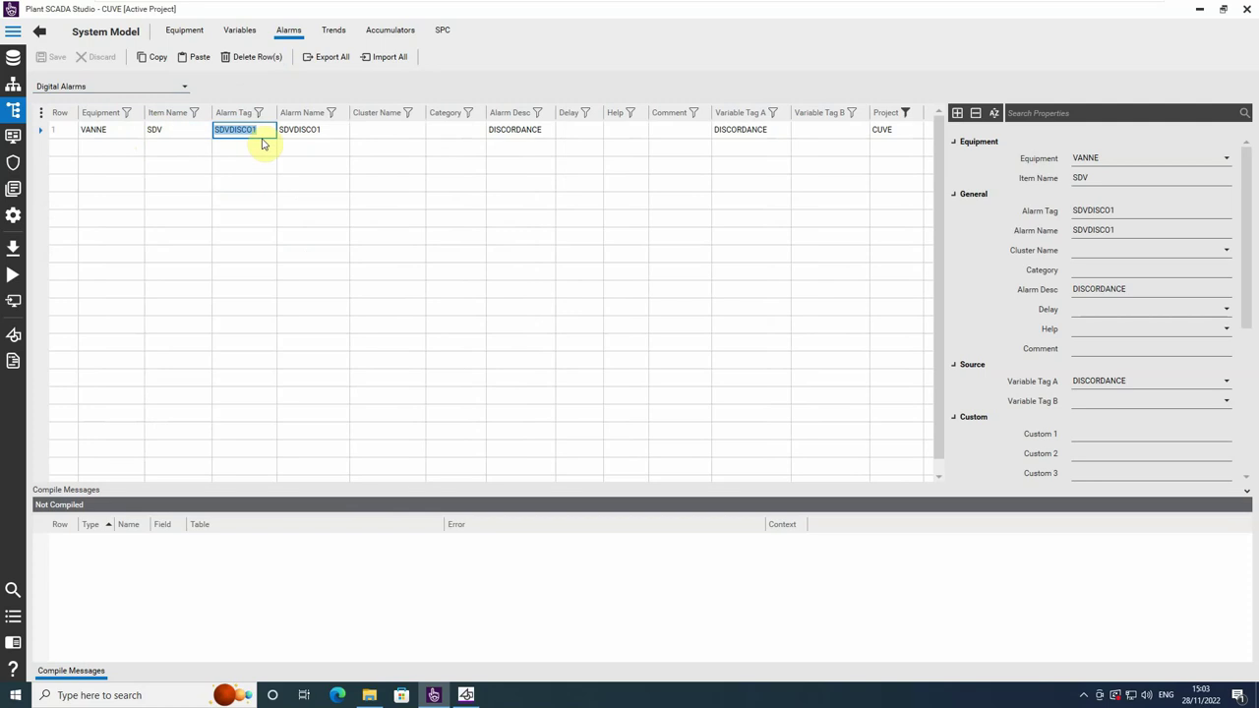
- Return to Graphics Builder and replace the tag in condition B of the triangle's multi-state fill so it reads SDVDISCO1.ACK
left_click(306, 131)
key("alt+Tab")
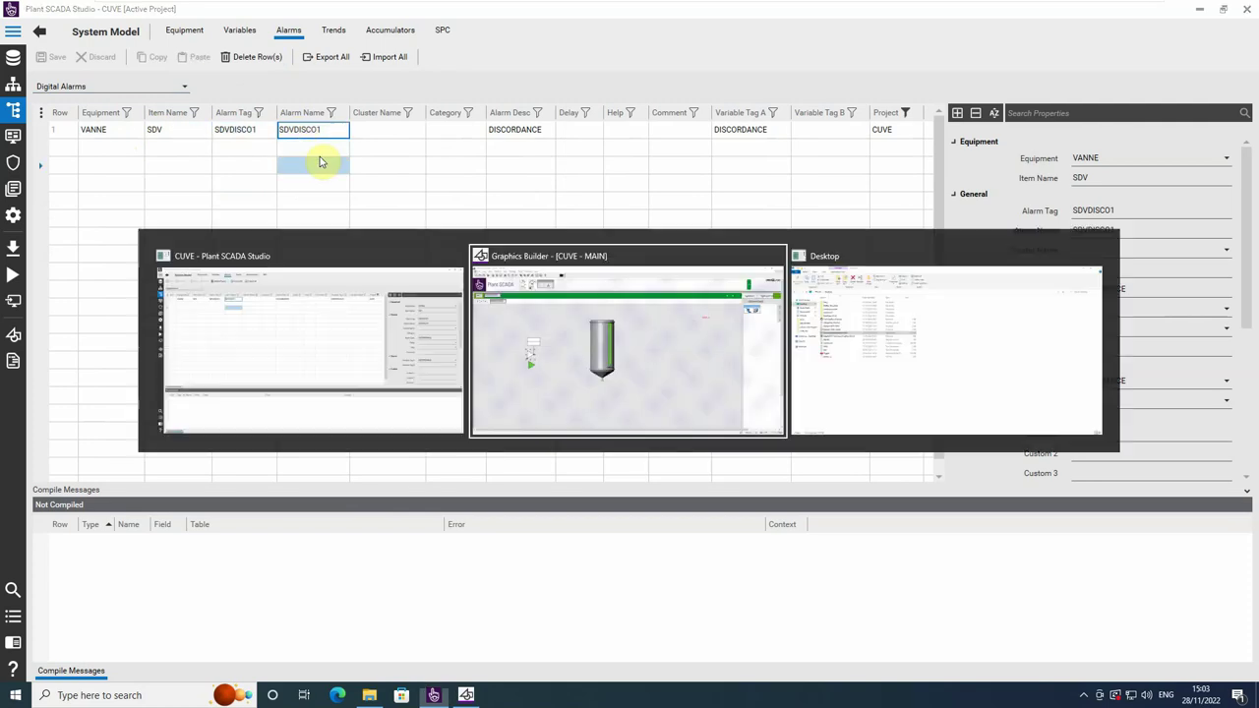
left_click(506, 302)
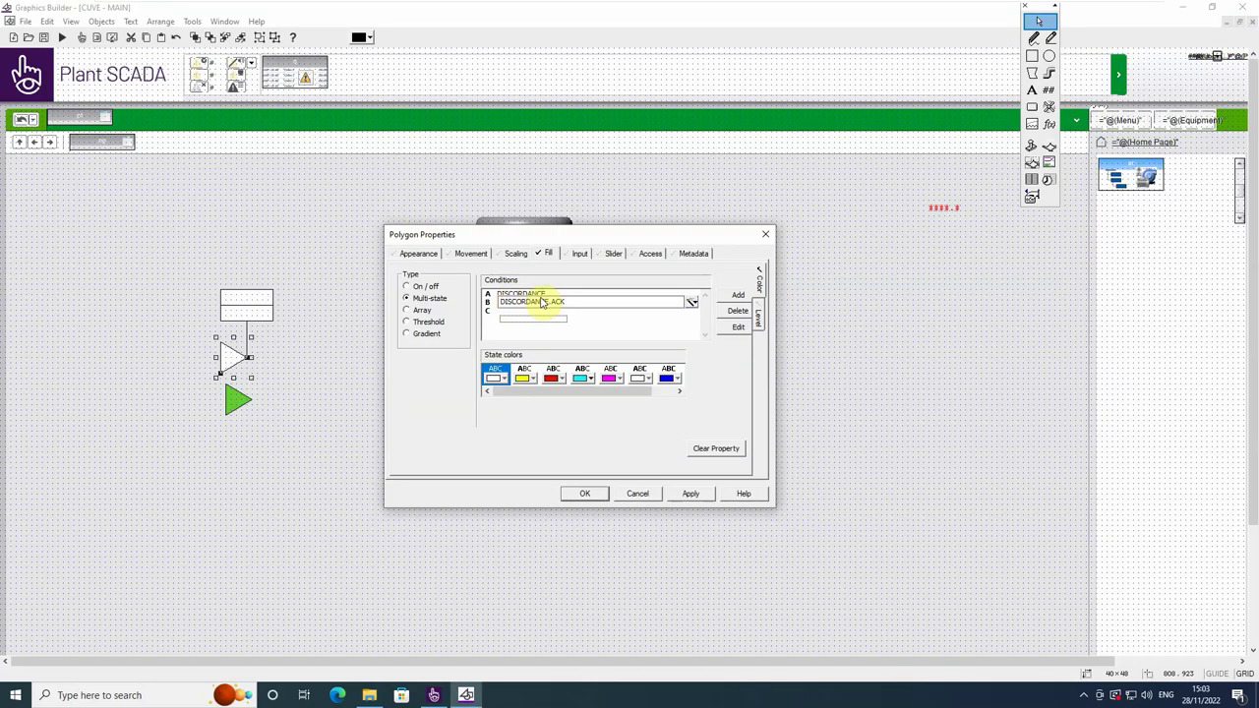
left_click_drag(542, 302, 496, 302)
key("ctrl+v")
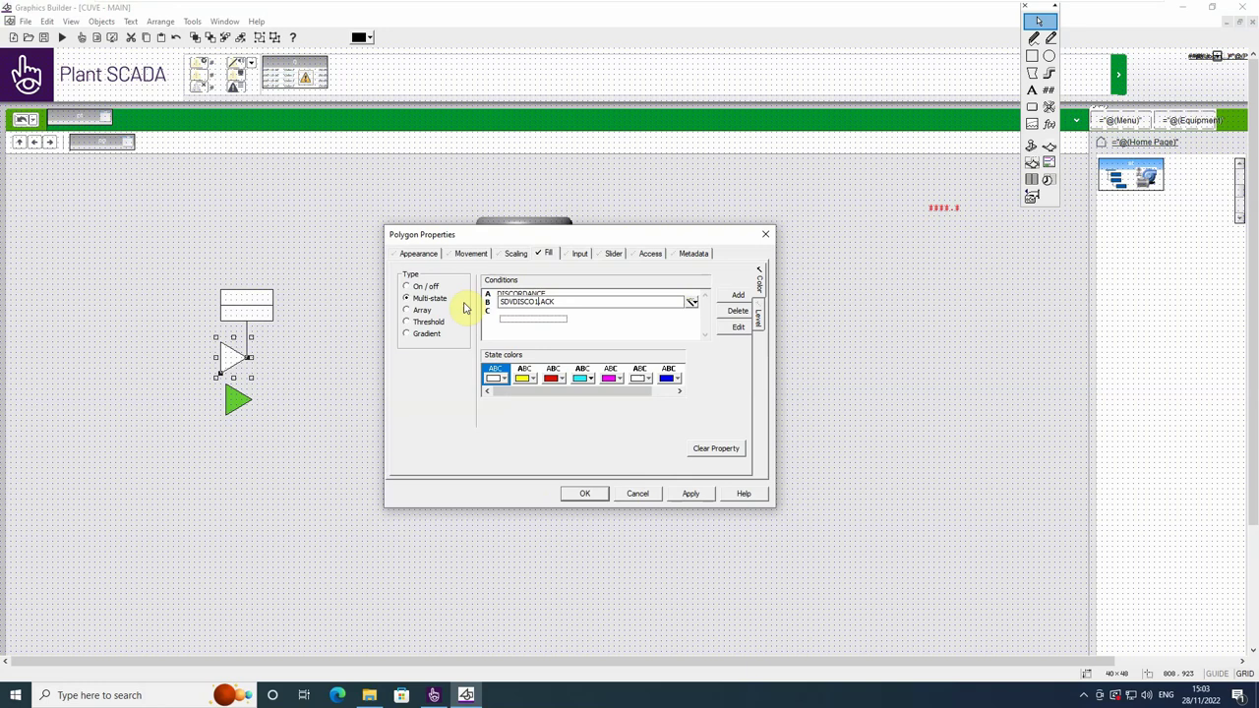
left_click(544, 320)
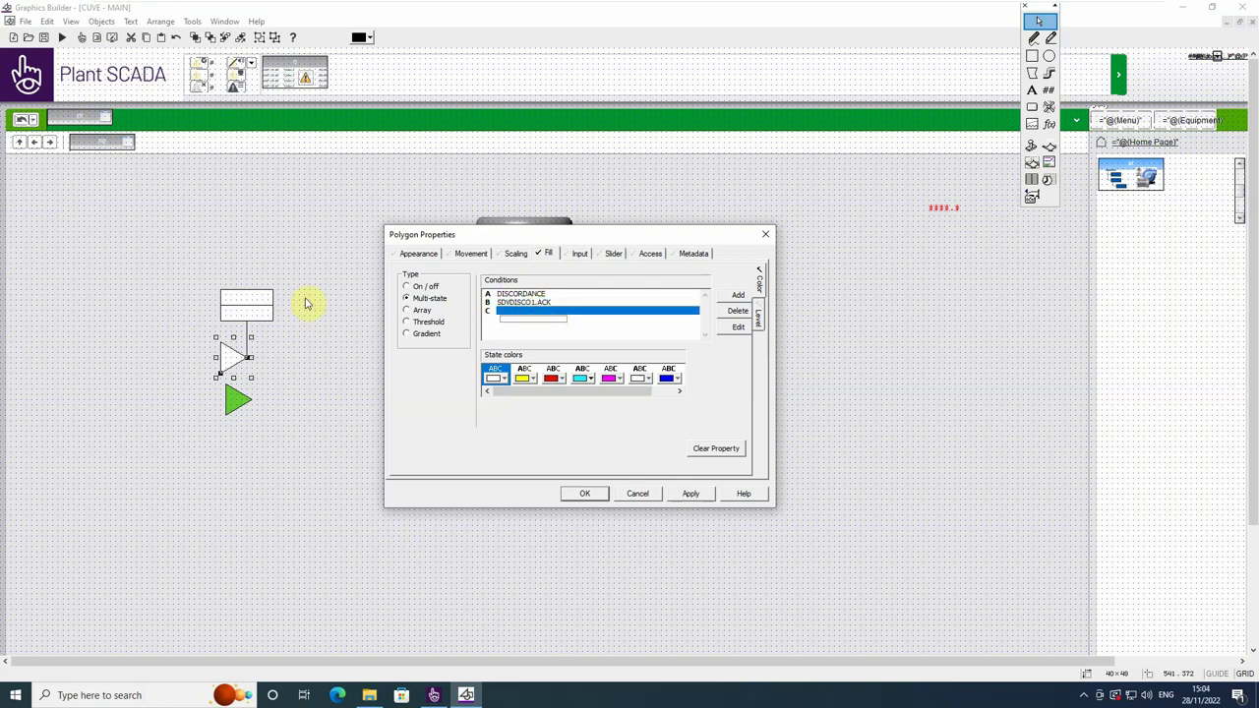
left_click(520, 304)
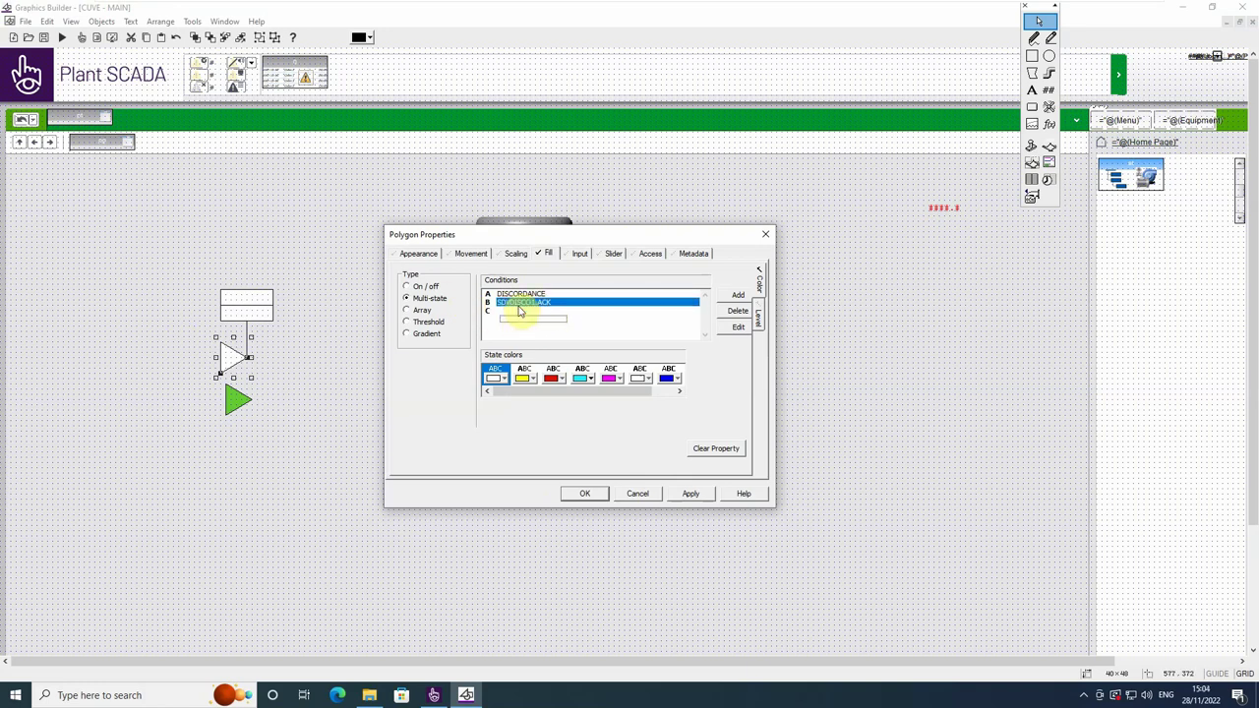
- Check the variable tags in Plant SCADA Studio, return to Graphics Builder and set condition C of the triangle's fill to ETAT
left_click(466, 695)
left_click(245, 30)
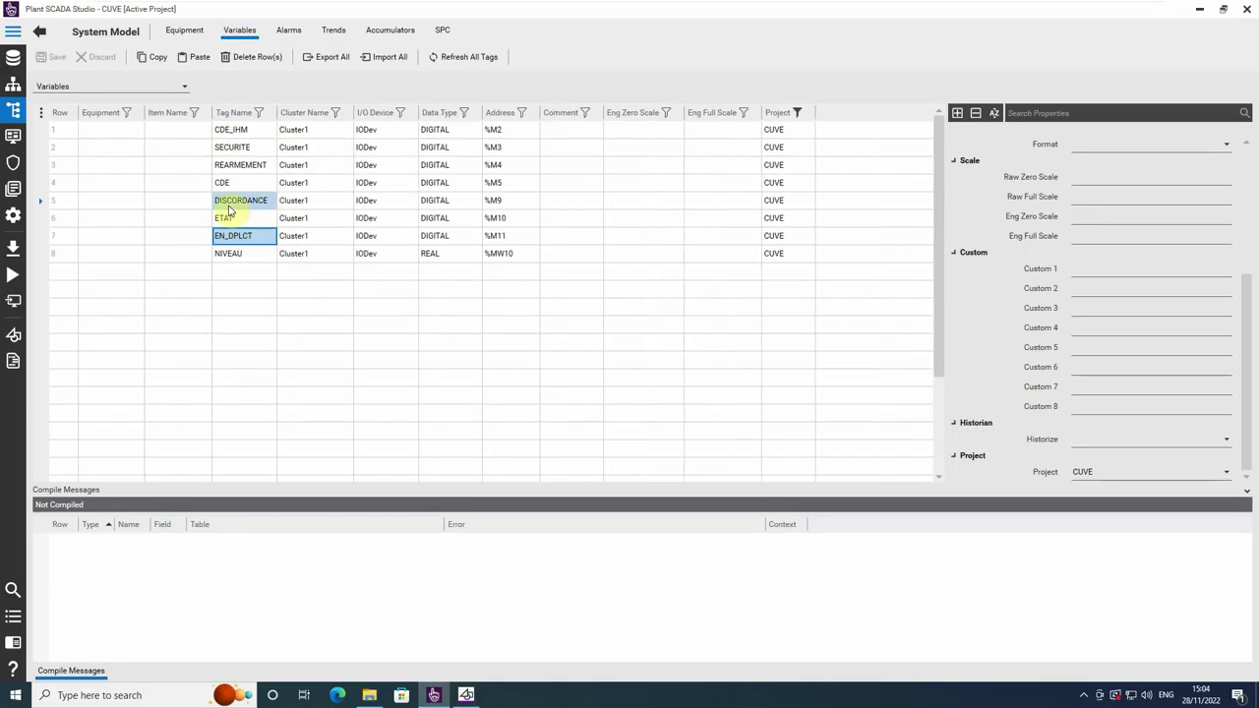
left_click(239, 235)
left_click(466, 695)
left_click(499, 313)
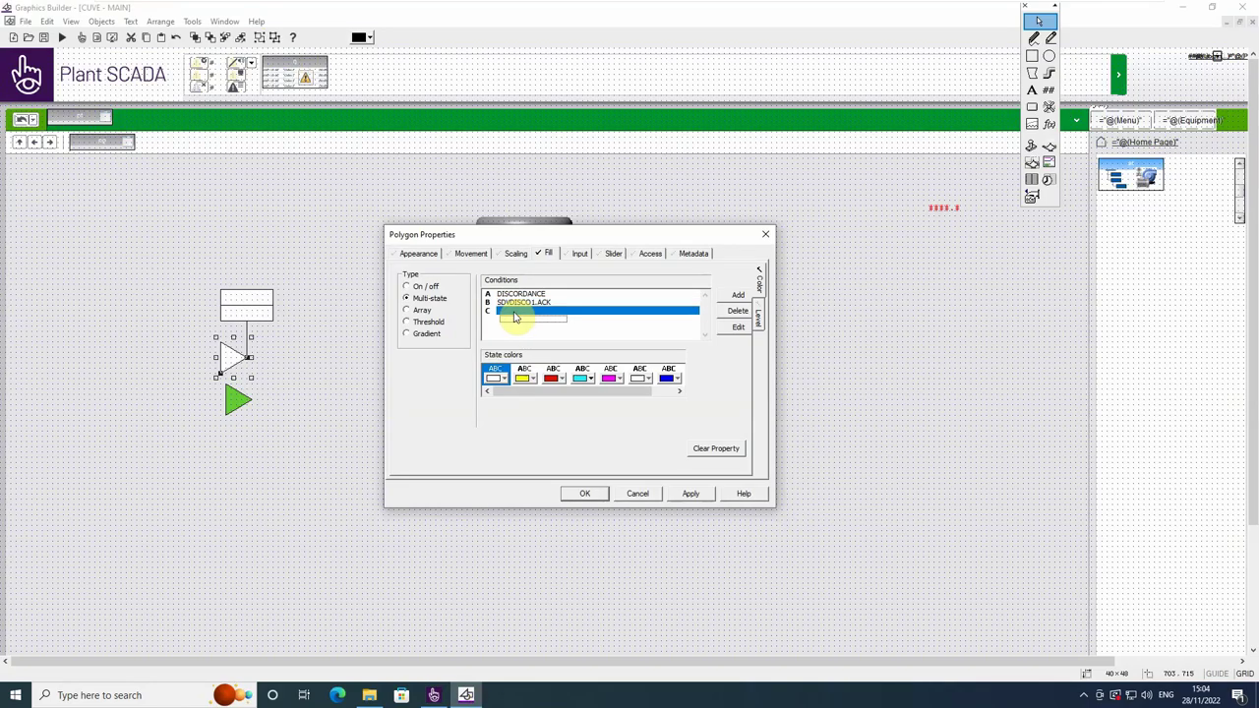
type("ETAT")
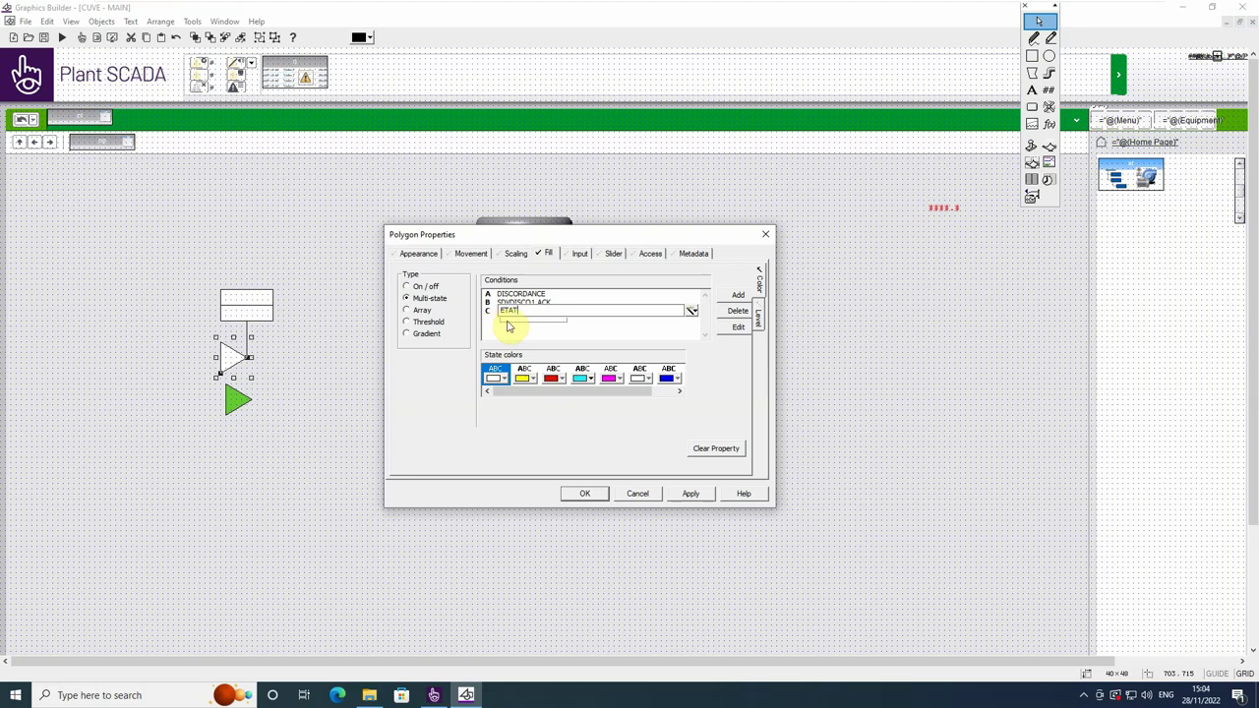
left_click(513, 301)
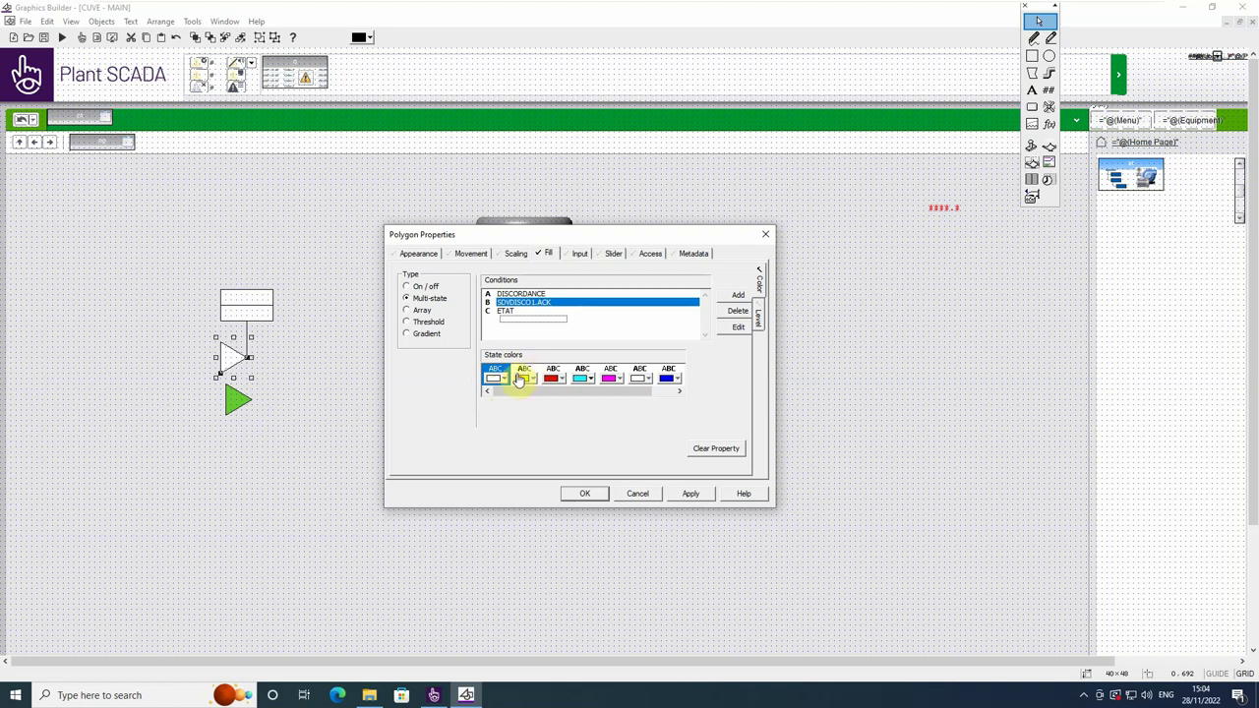
- Set the triangle's state colors to flashing red/black for A, white for B, and solid red for A and B together
left_click_drag(519, 380, 495, 379)
left_click(485, 376)
left_click(531, 380)
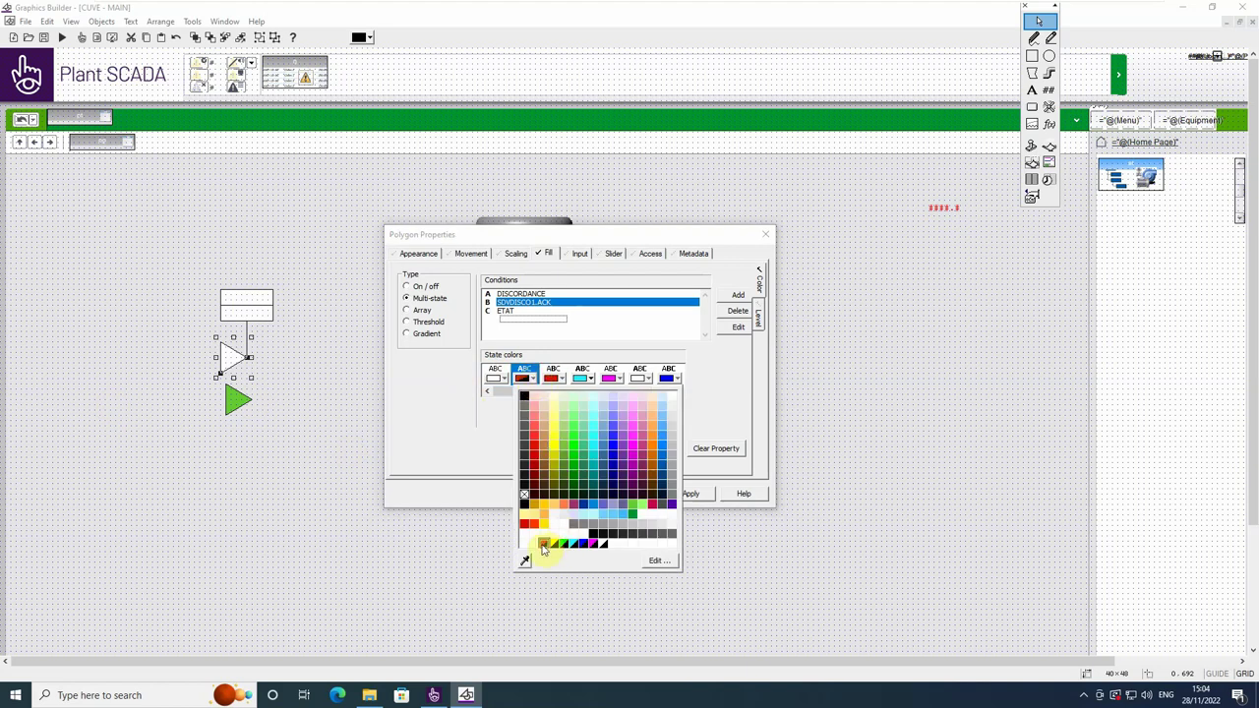
left_click(544, 544)
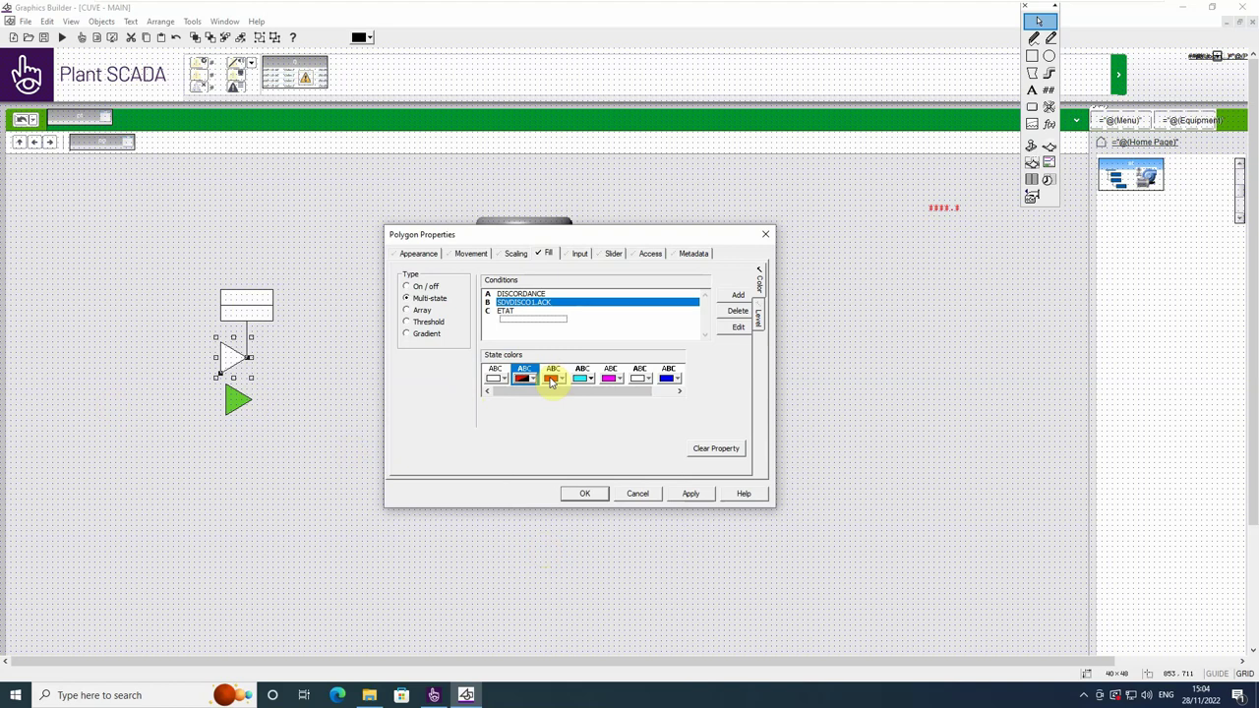
left_click(552, 380)
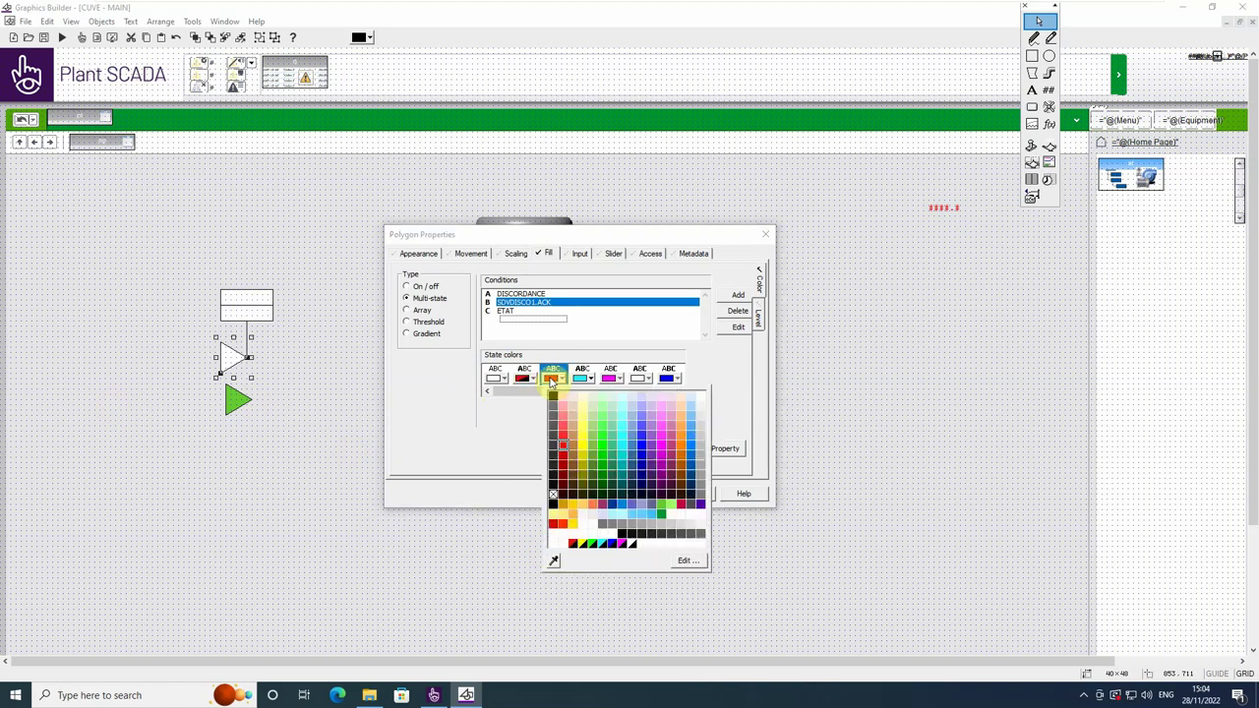
left_click(613, 531)
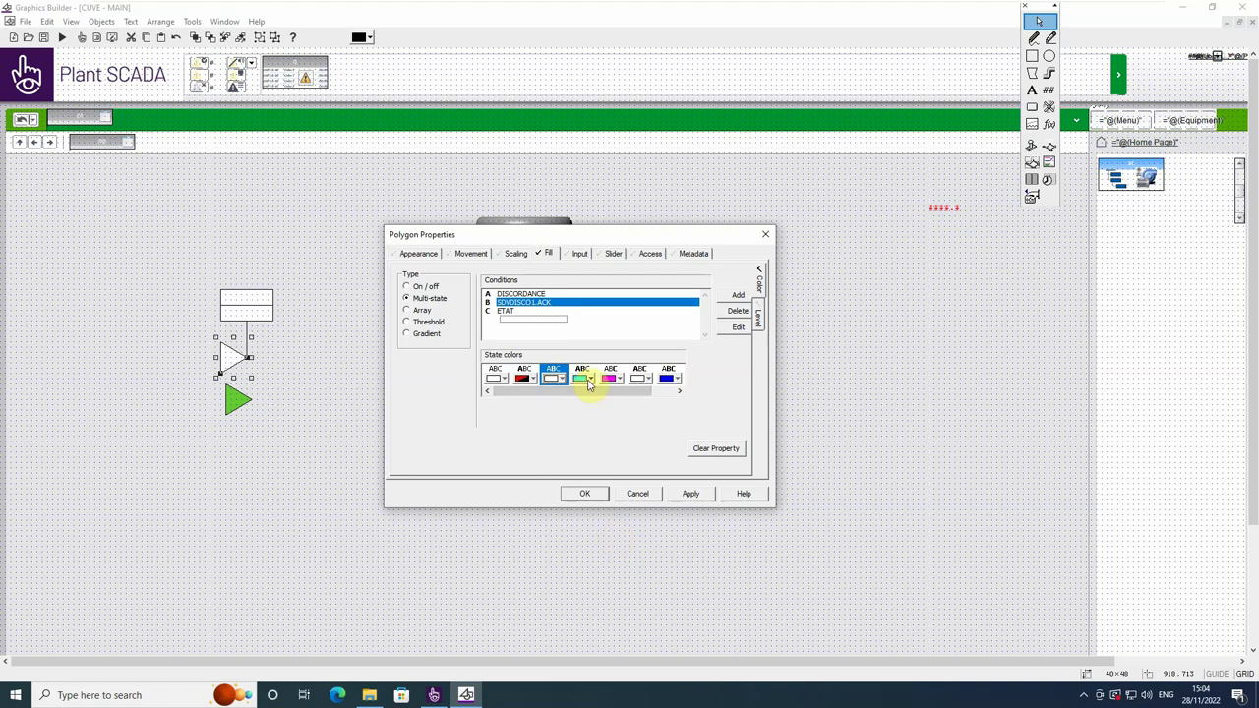
left_click(588, 379)
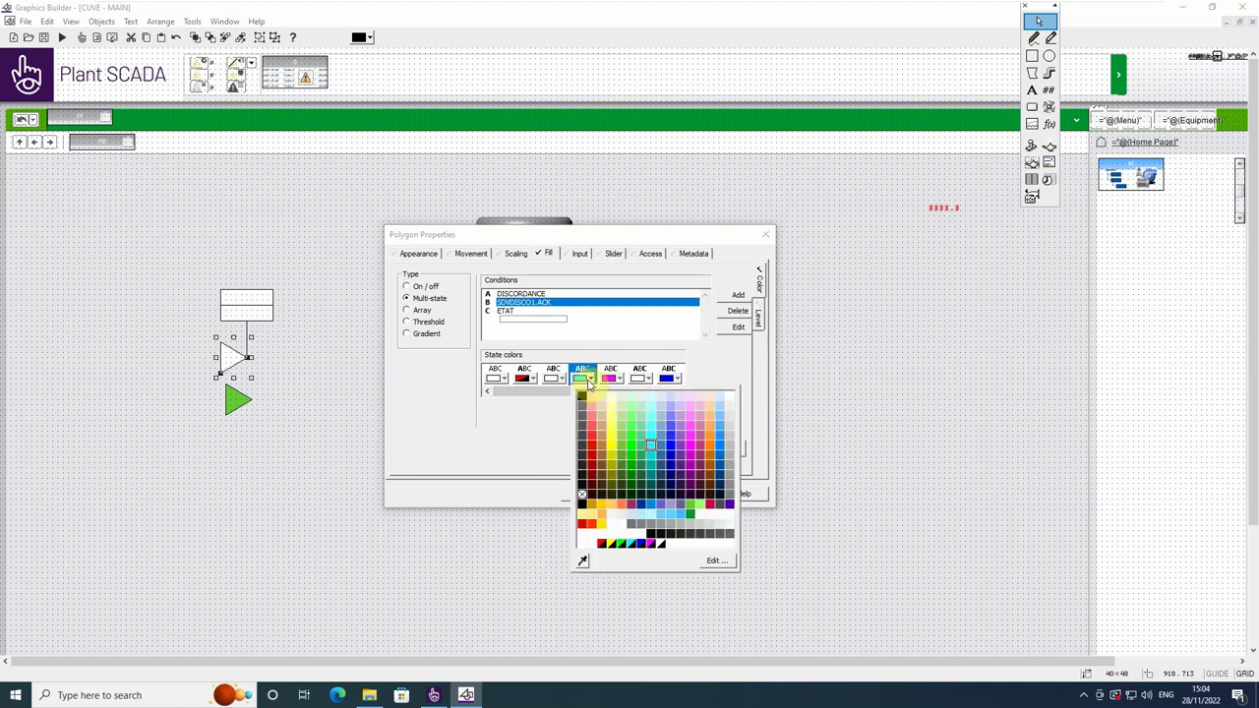
left_click(582, 523)
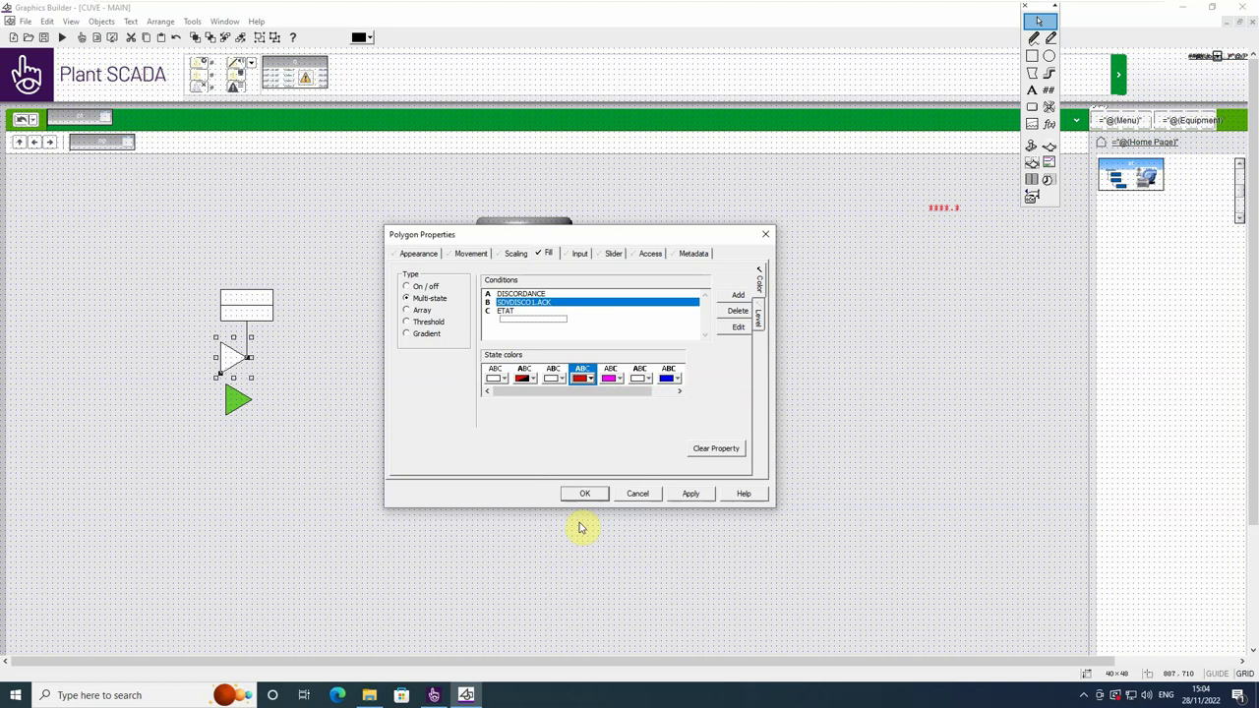
- Set the triangle's state colors to green for C, flashing red/black for A with C, and green for B with C, and accept the properties
left_click(611, 375)
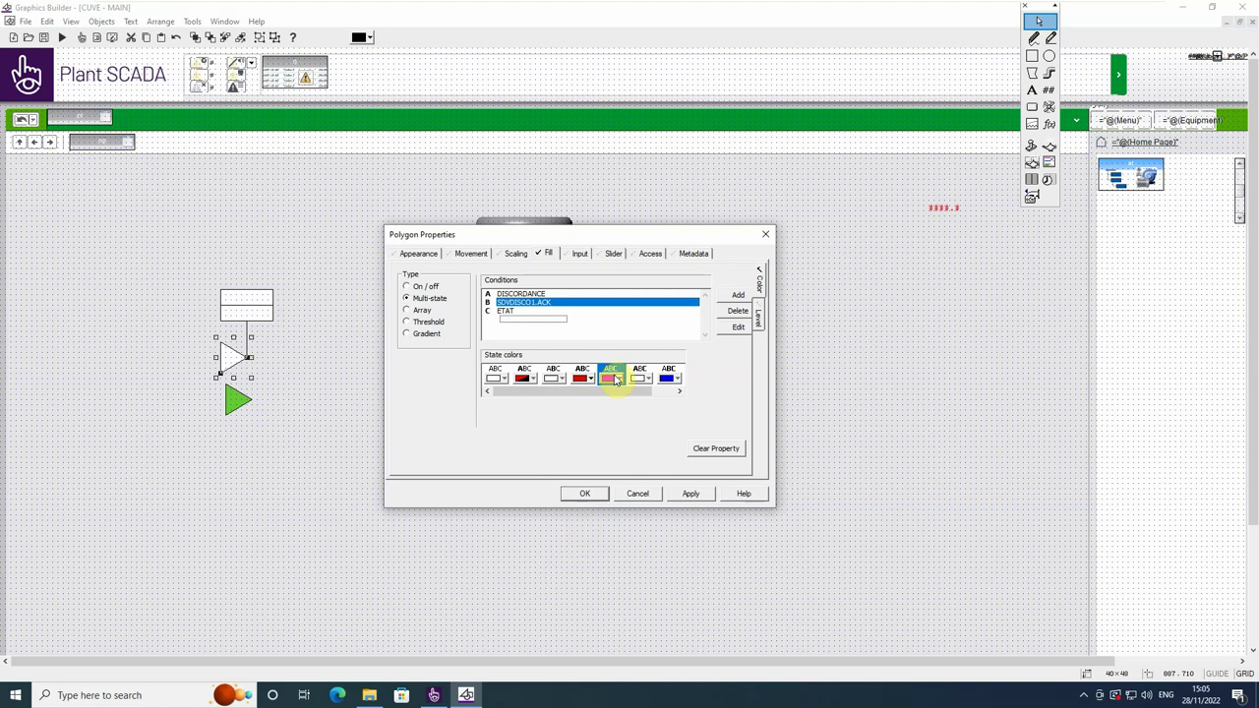
left_click(616, 378)
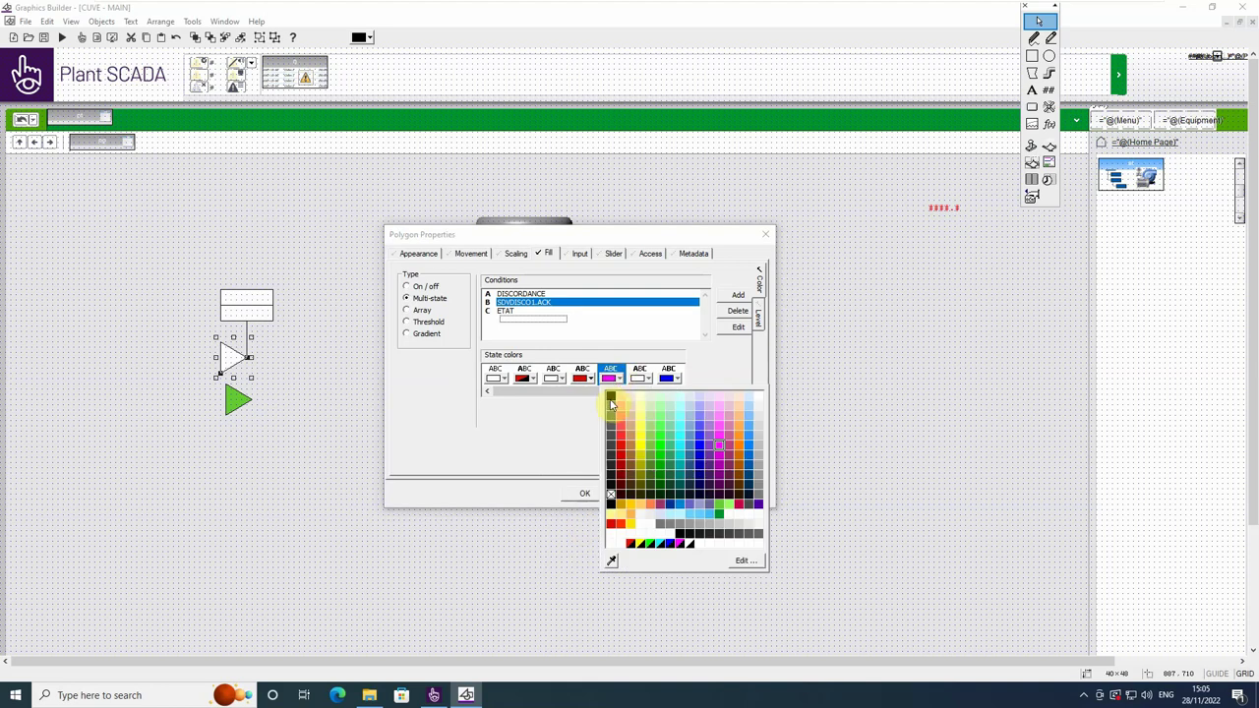
left_click(718, 512)
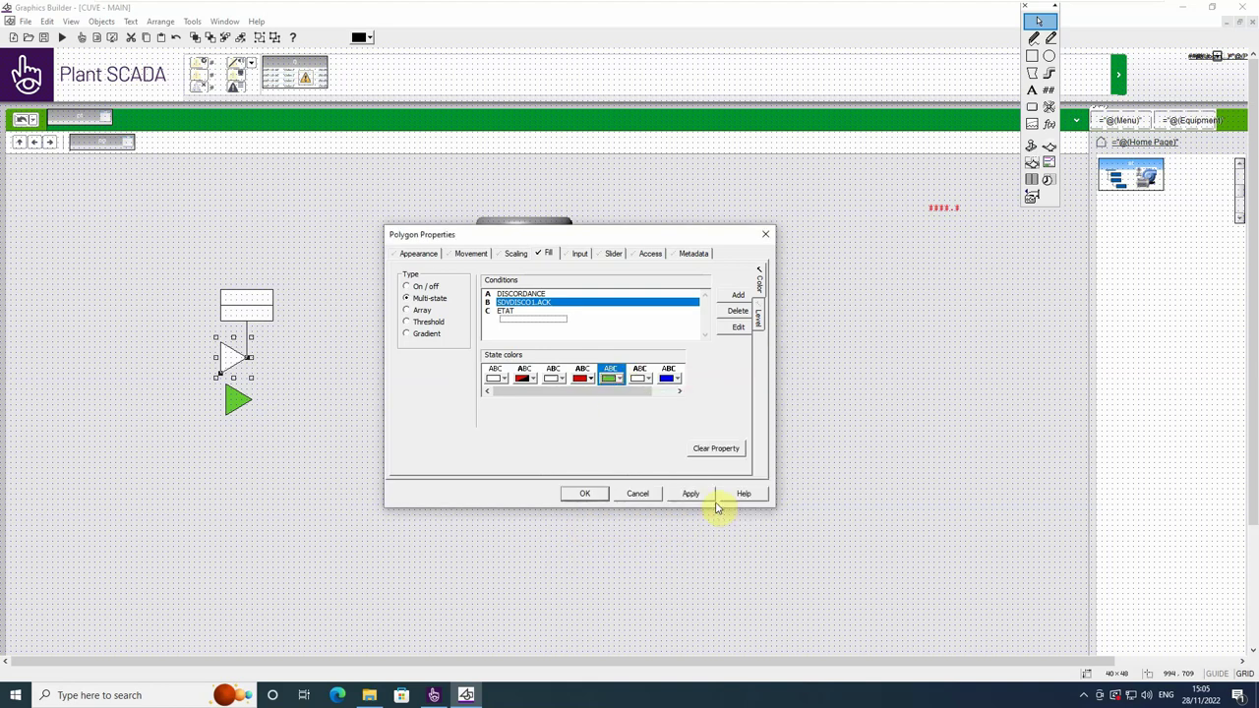
left_click(644, 381)
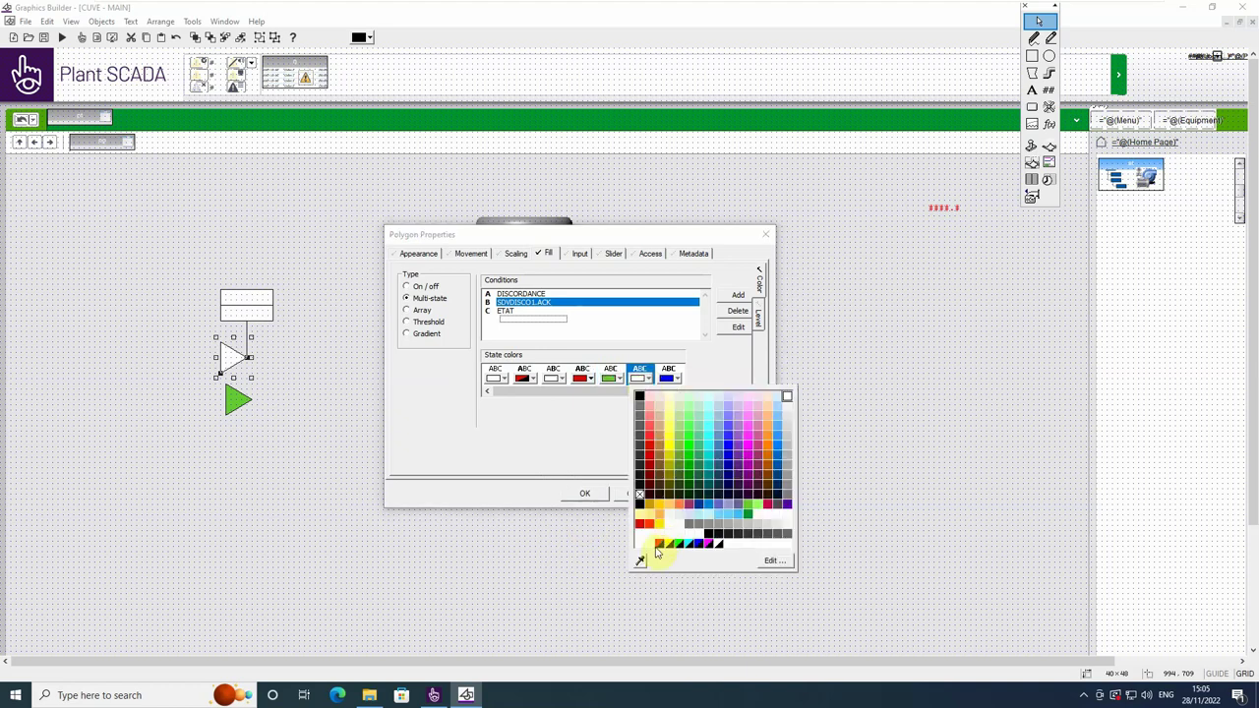
left_click(657, 547)
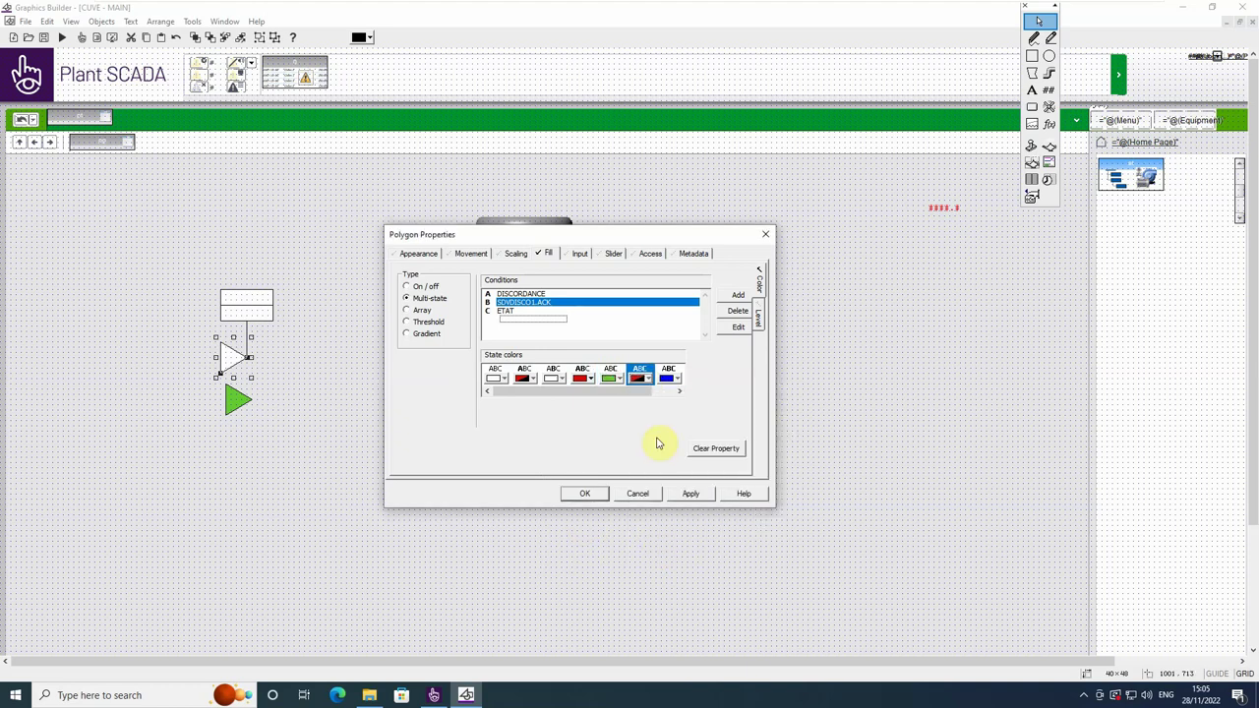
left_click(674, 380)
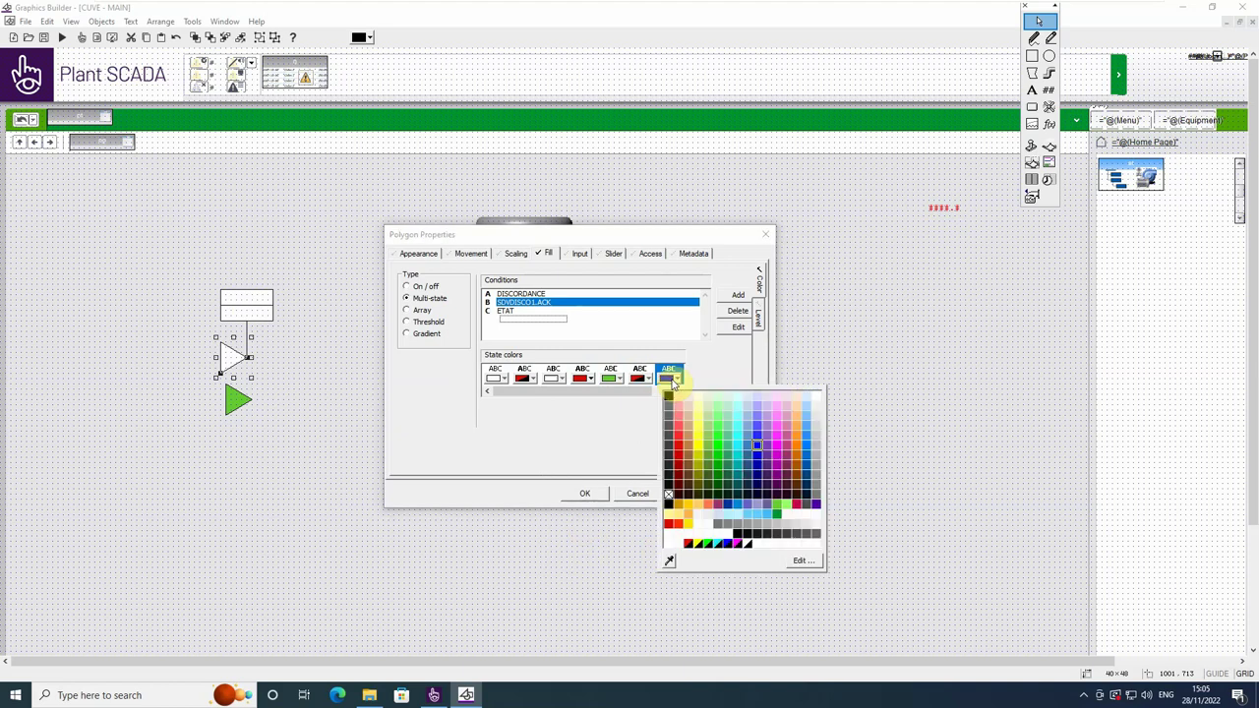
left_click(776, 513)
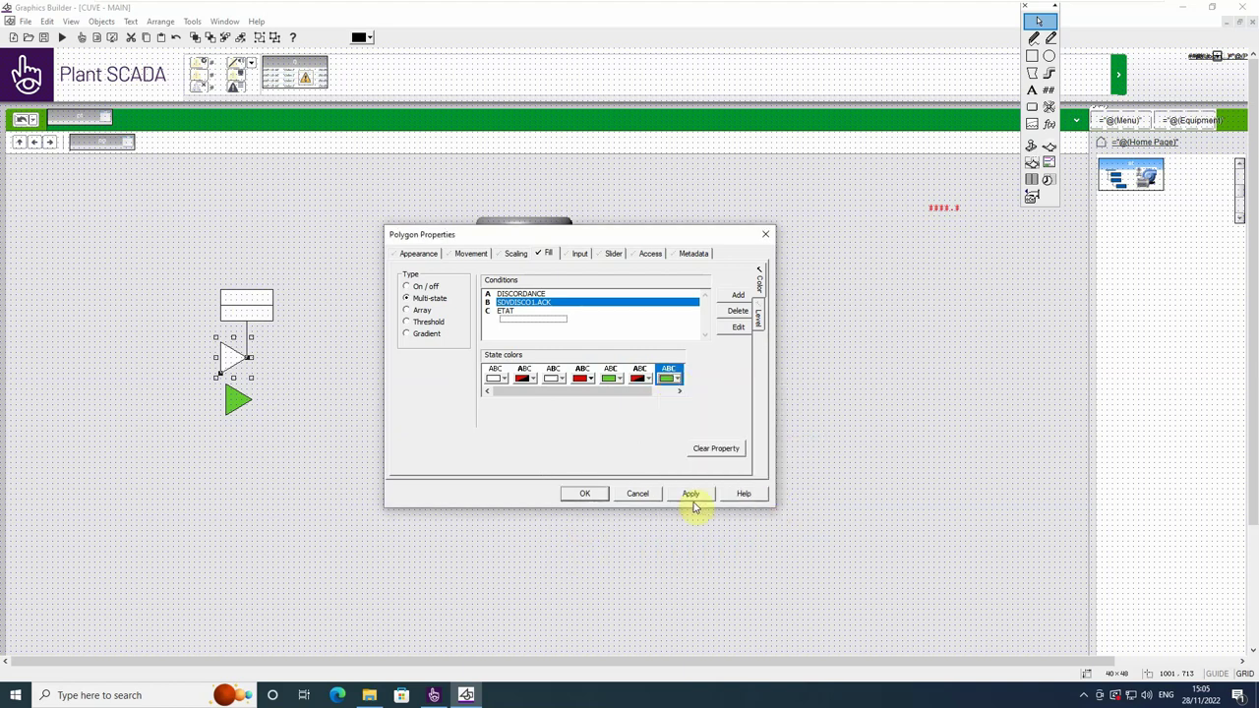
left_click(584, 492)
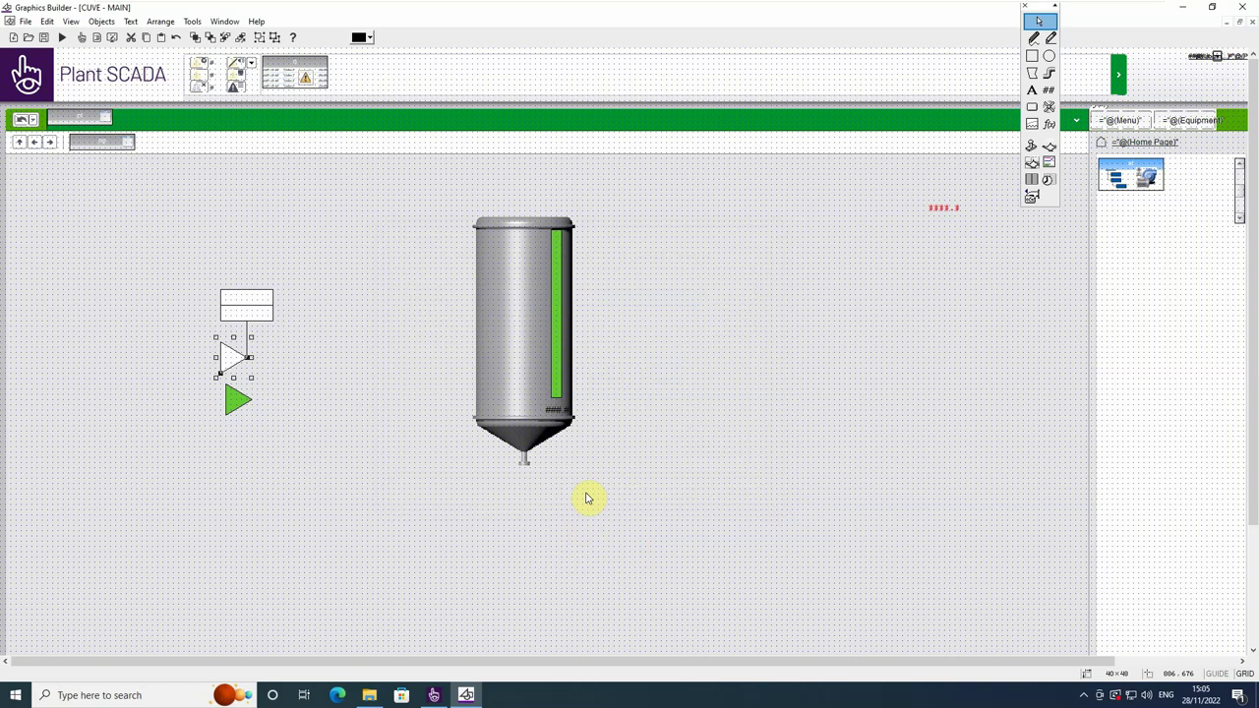
- Copy the white and green triangles together into the empty area between the valve and the tank
left_click(359, 442)
left_click(236, 400)
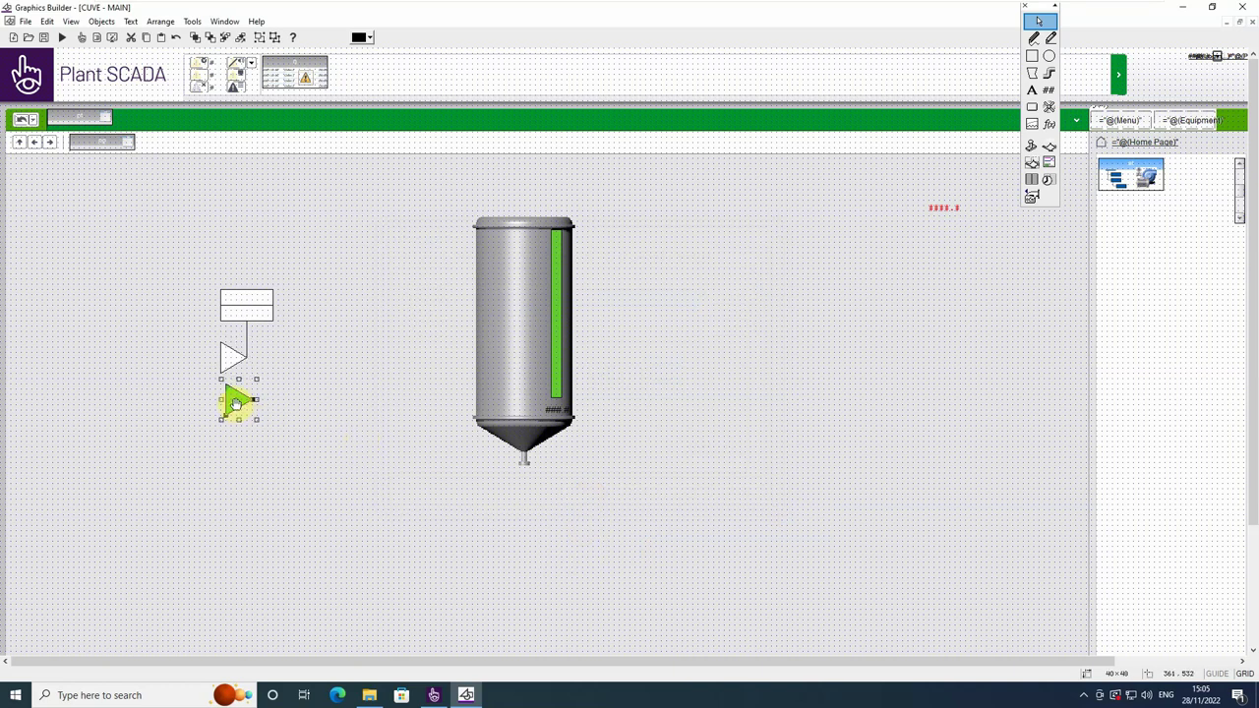
left_click(226, 367)
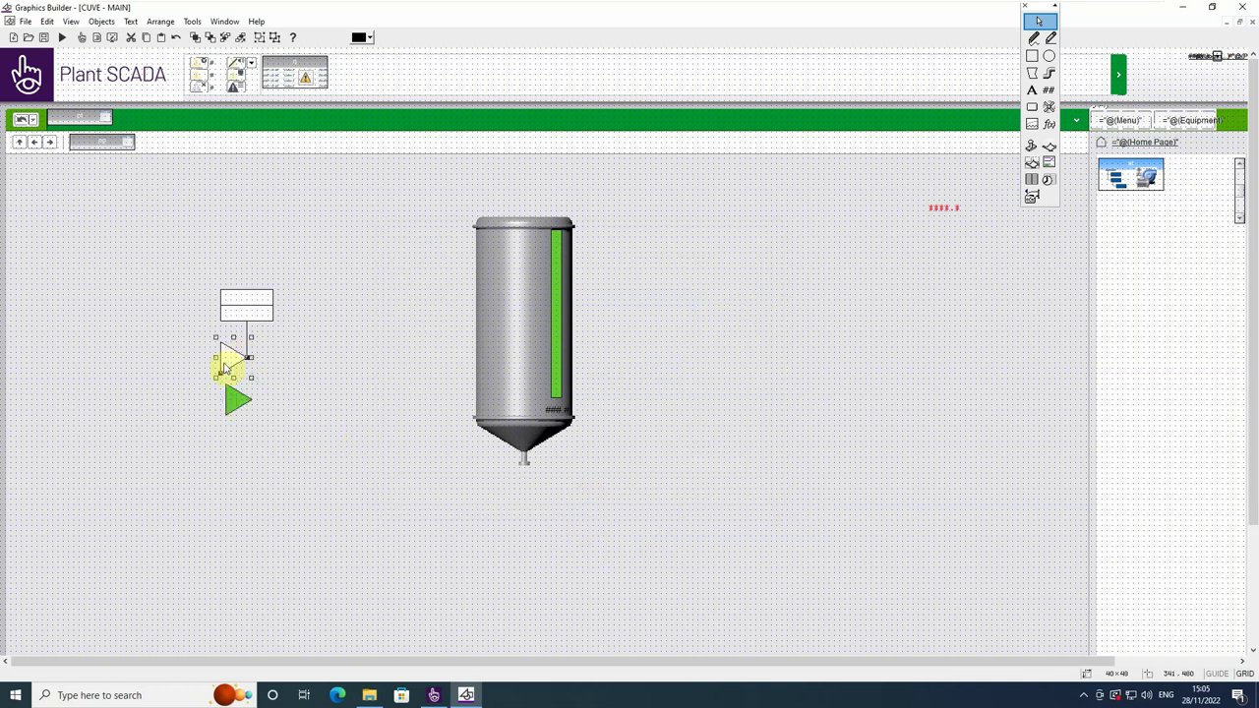
left_click(231, 403, "shift")
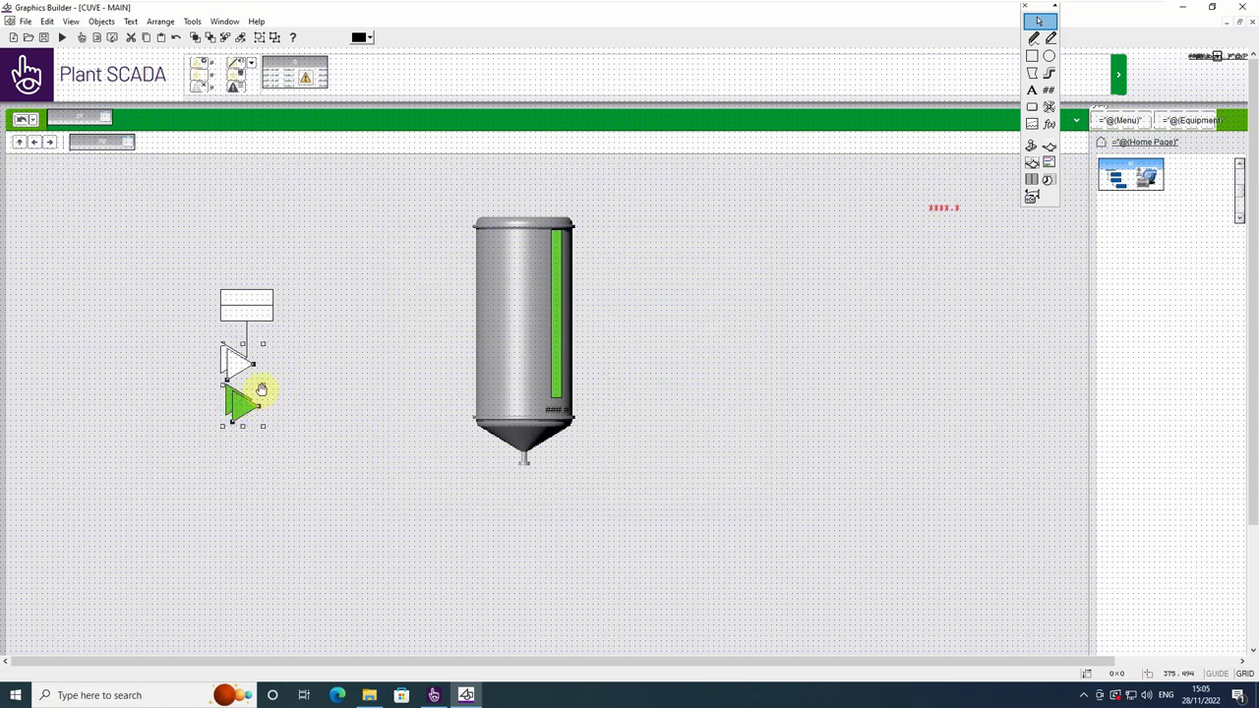
left_click_drag(236, 366, 330, 379)
- Mirror the copied white and green triangles horizontally
left_click(331, 367)
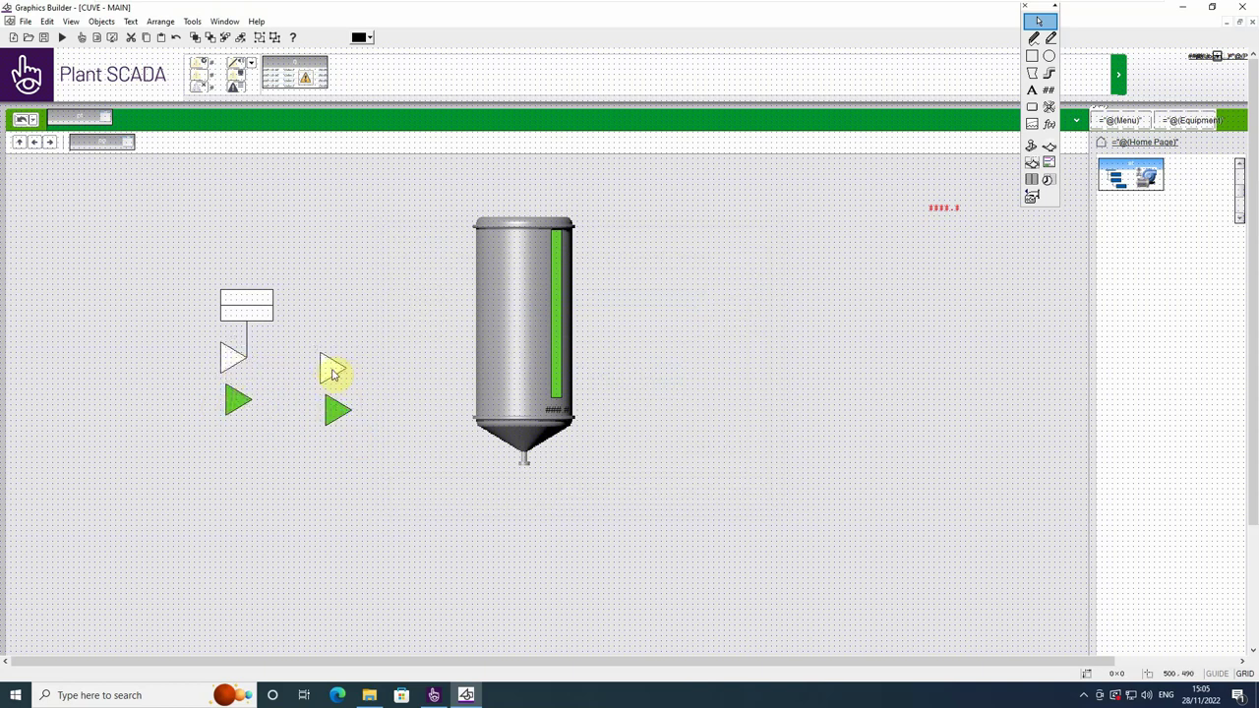
left_click(331, 411, "shift")
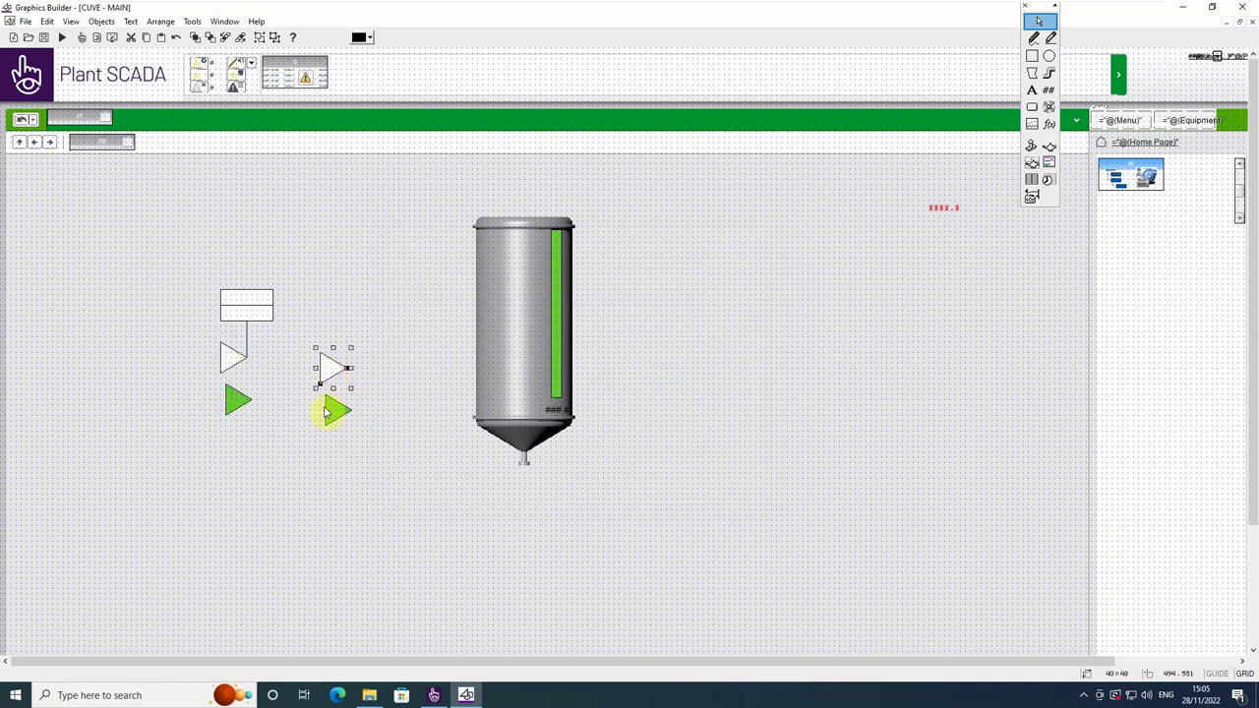
left_click(160, 20)
left_click(205, 84)
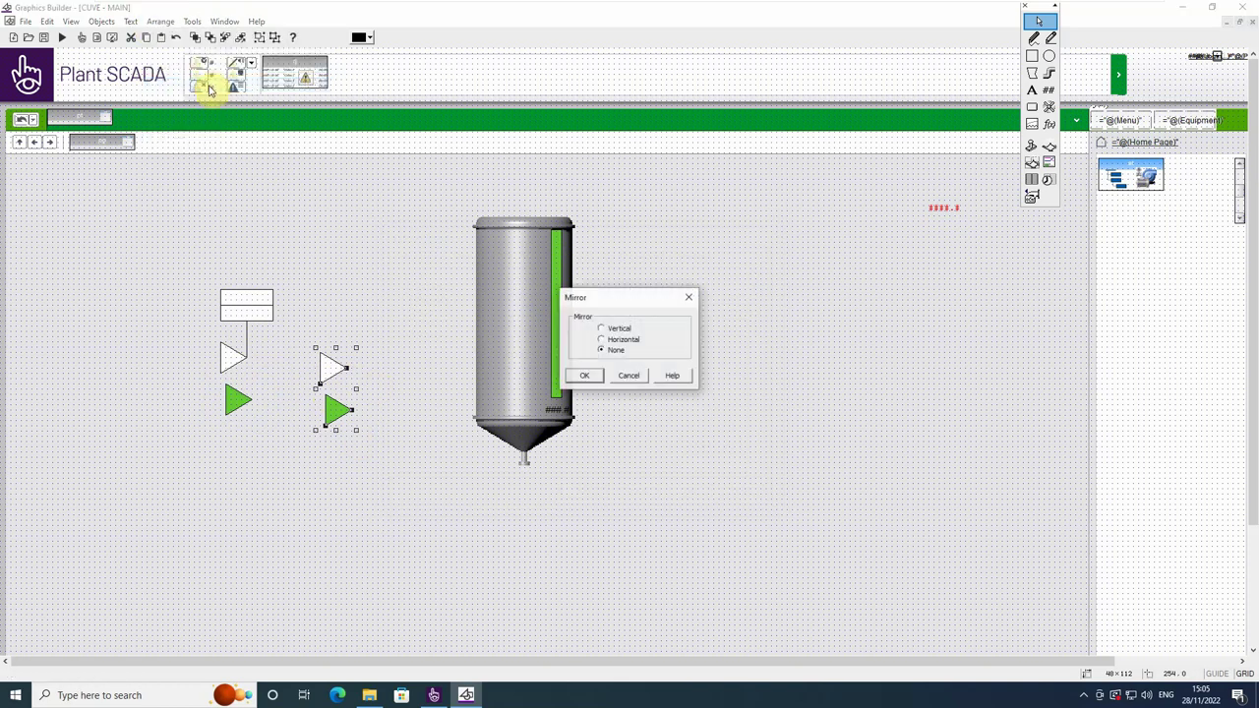
left_click(622, 340)
left_click(584, 376)
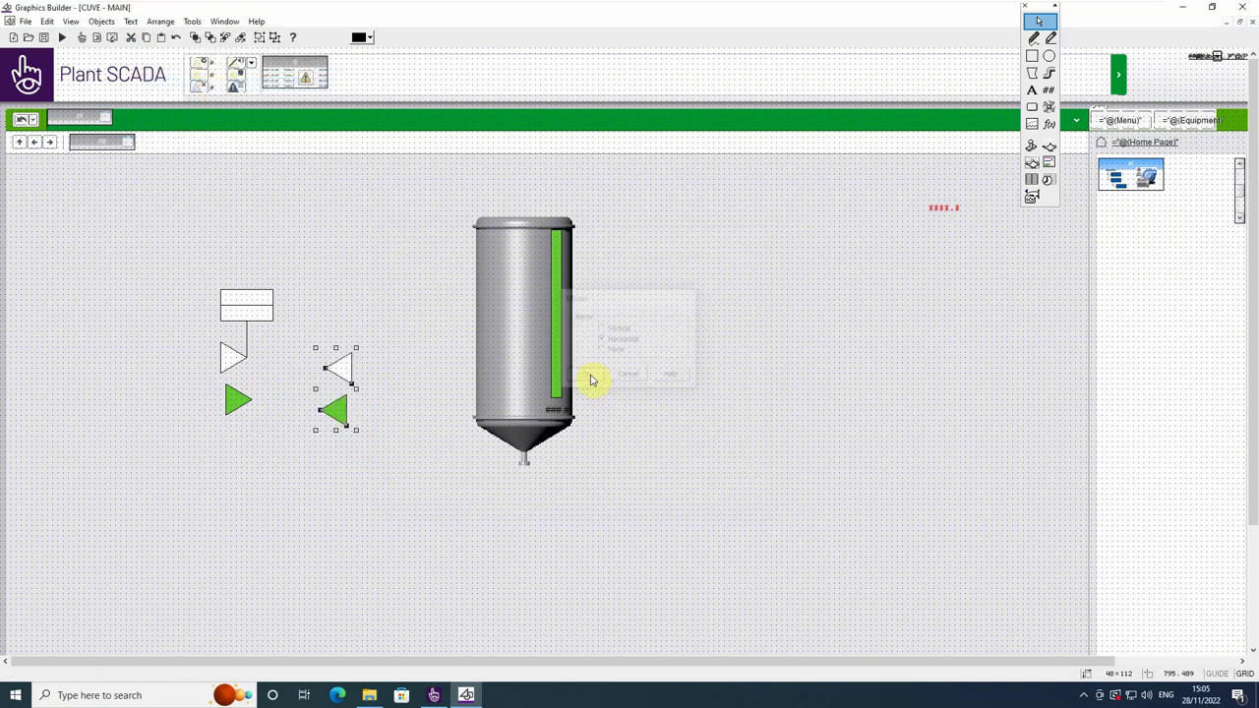
- Stack the original green and white triangles, and place the mirrored pair opposite them, tip to tip at the actuator stem, to form the valve body
left_click(240, 398)
left_click_drag(229, 356, 230, 355)
left_click(285, 385)
left_click_drag(314, 409, 260, 360)
left_click(298, 378)
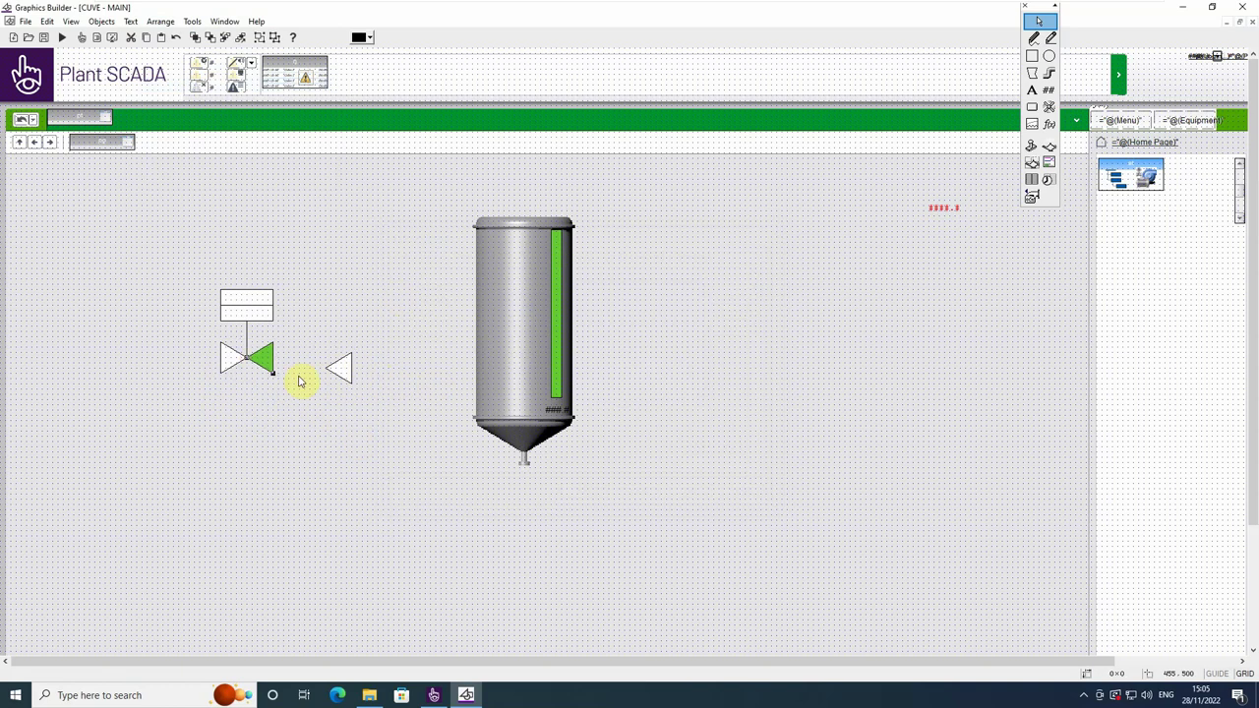
left_click(344, 371)
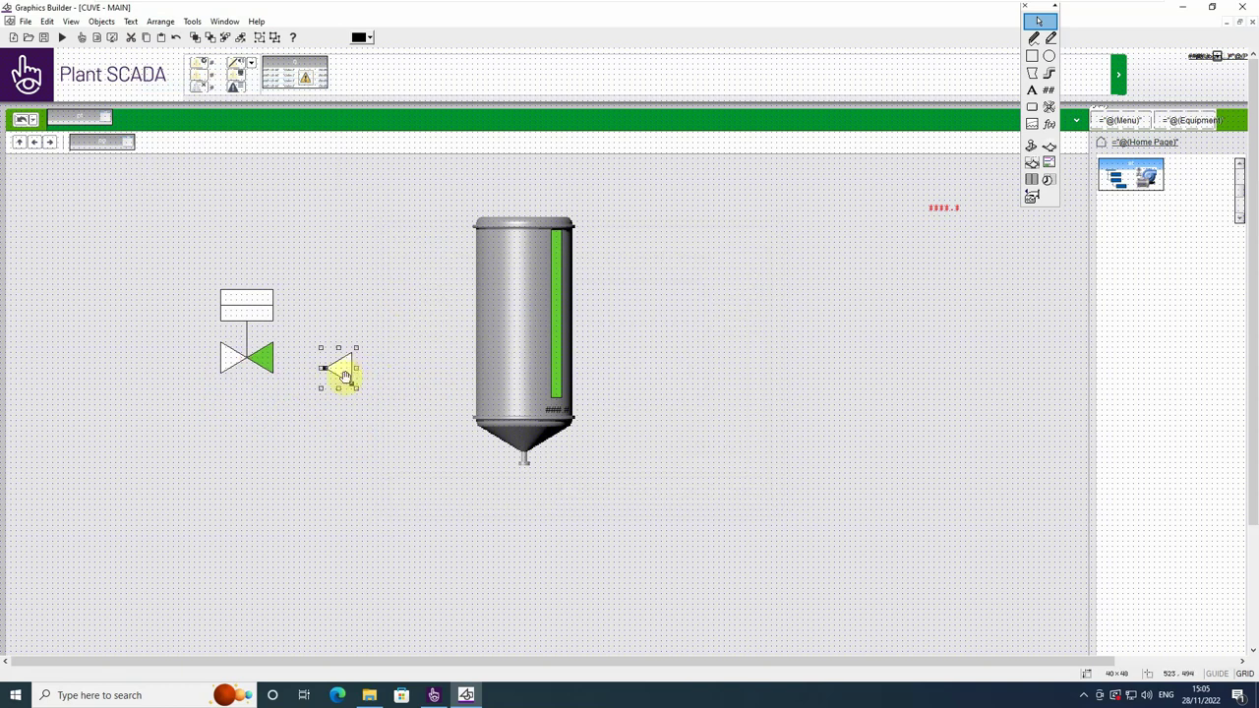
left_click(266, 363)
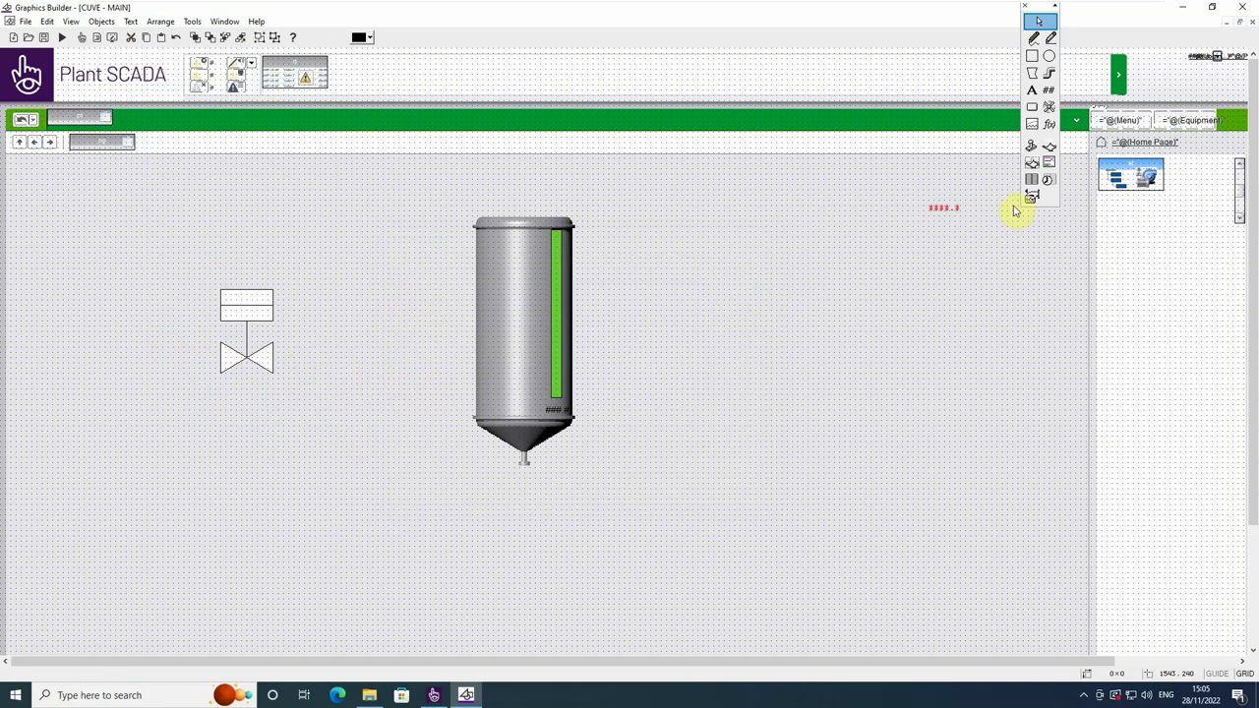
- Draw a horizontal pipe about 256 pixels long ending at the valve's inlet and accept its default properties
left_click(1048, 73)
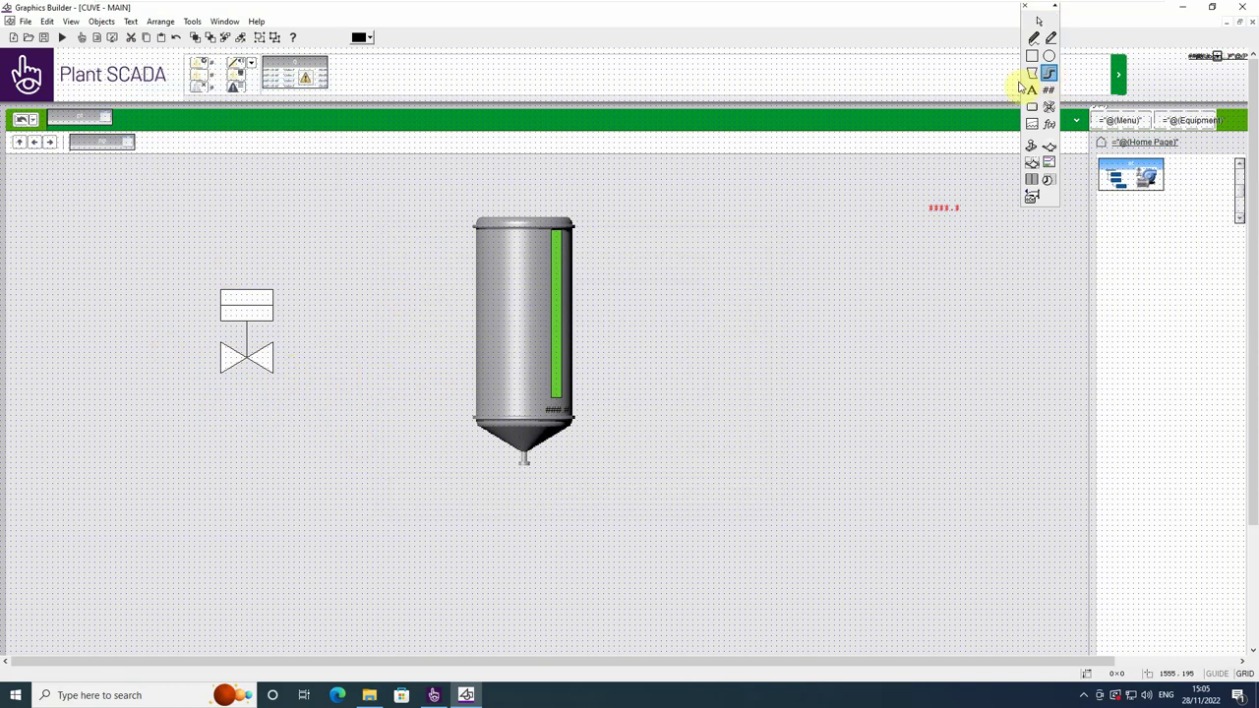
left_click(53, 358)
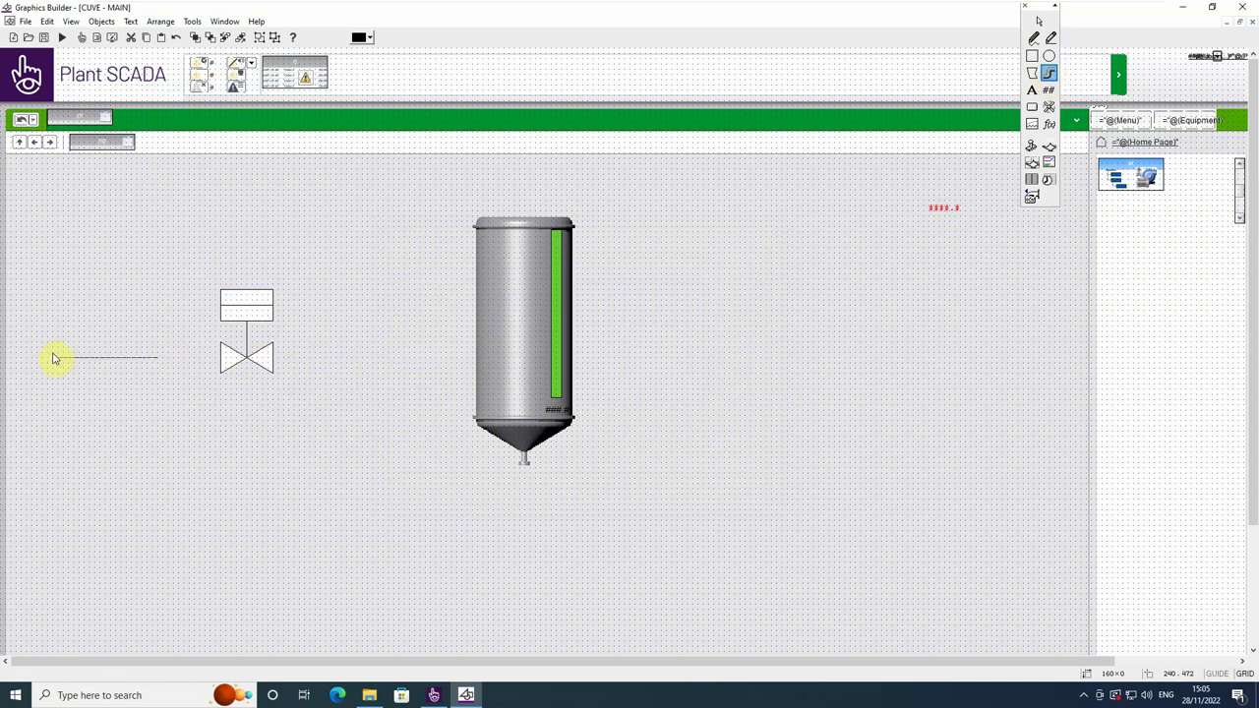
double_click(218, 362)
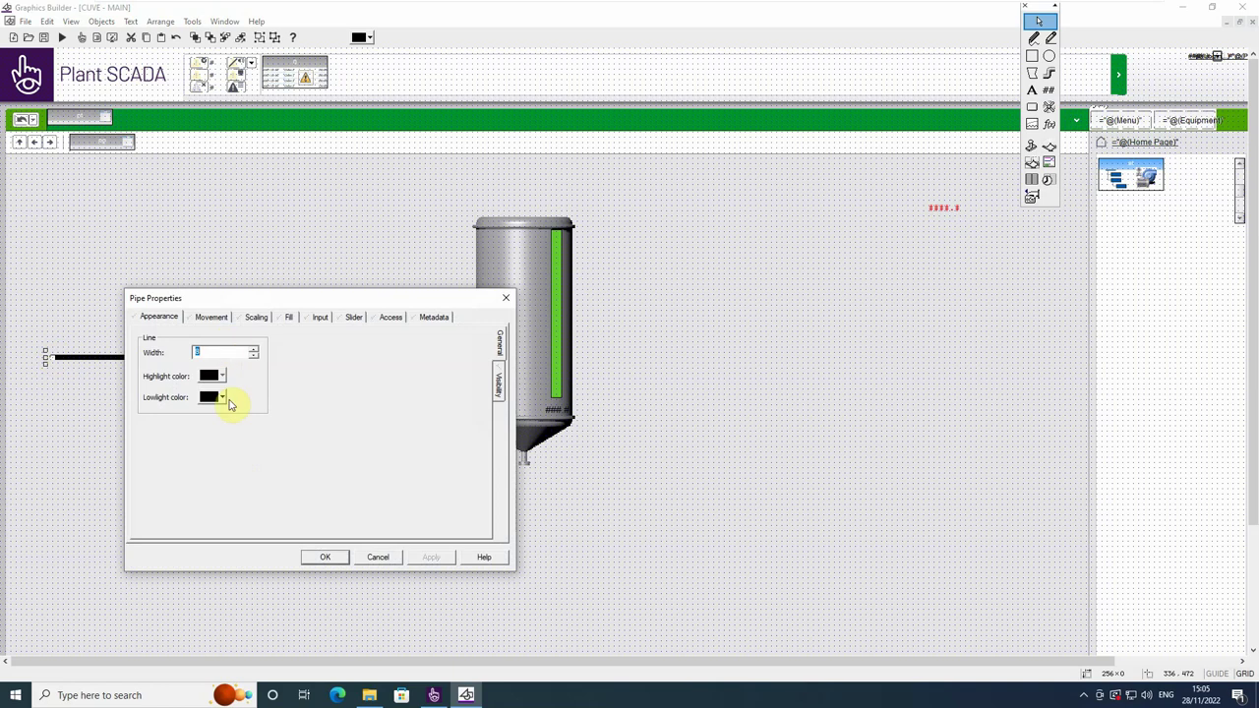
left_click(328, 559)
left_click(160, 294)
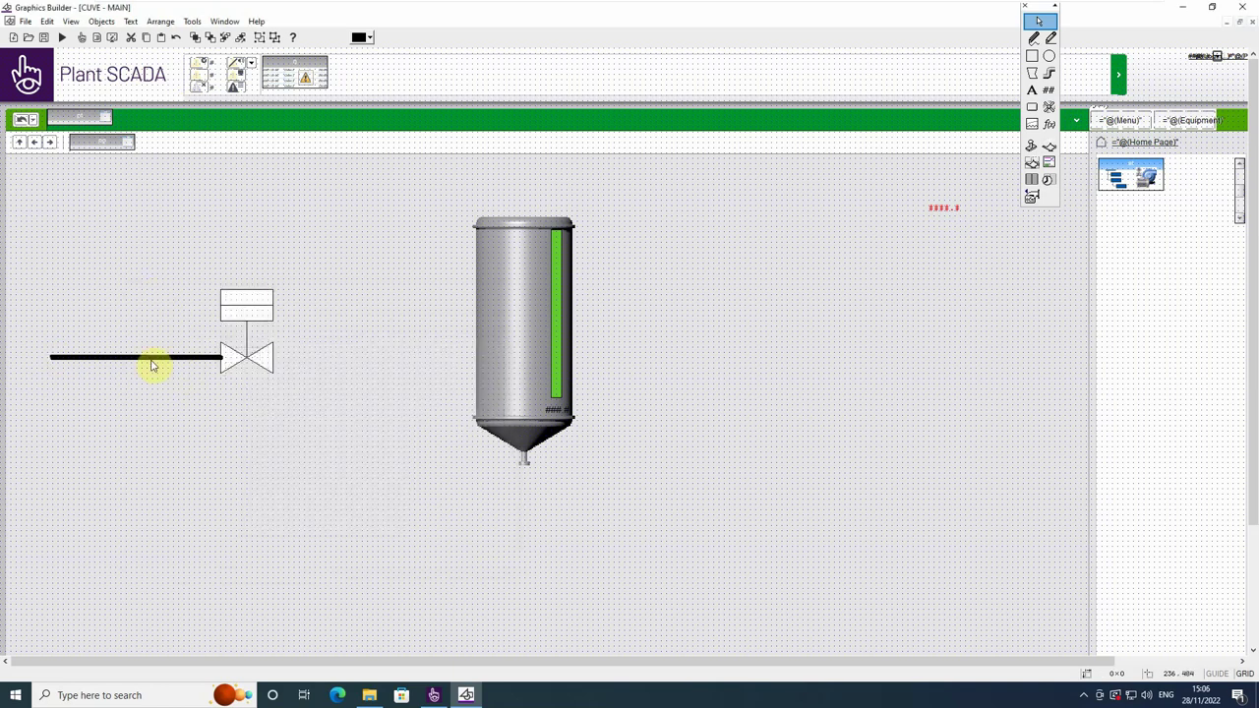
- Copy the inlet pipe to the valve's outlet and stretch the copy to reach the tank wall
left_click(148, 360)
left_click_drag(137, 364, 385, 360)
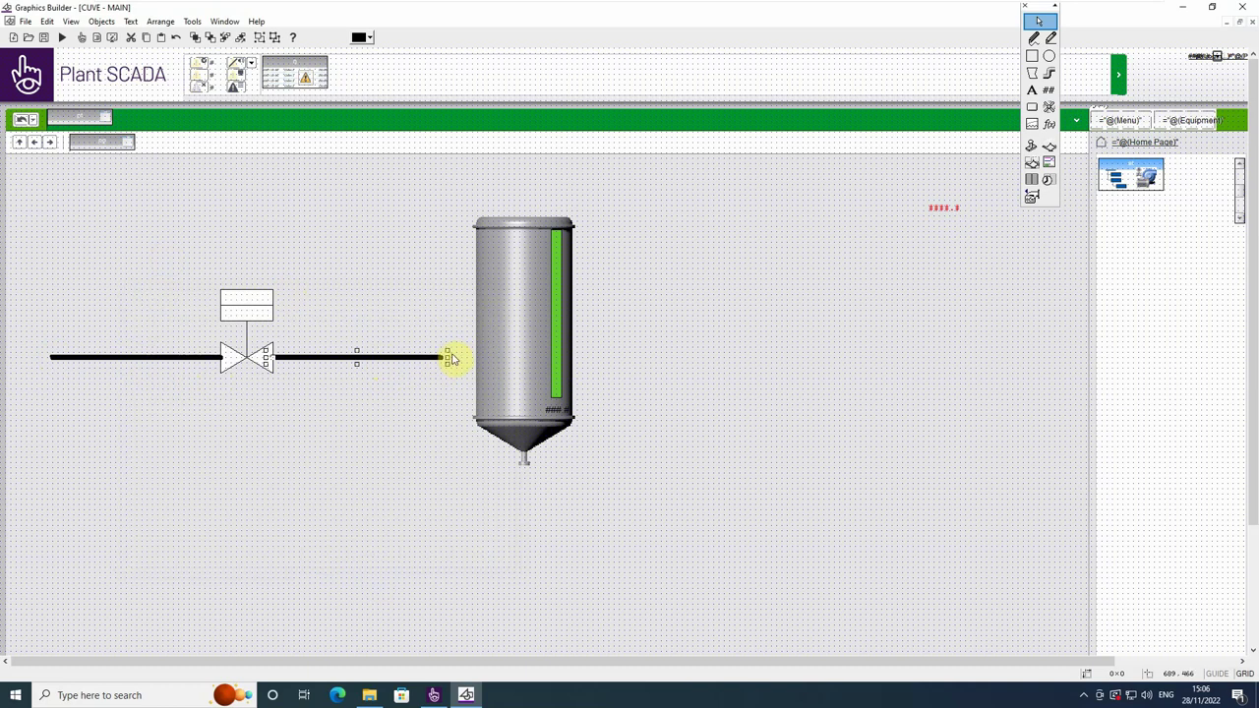
left_click_drag(446, 357, 474, 357)
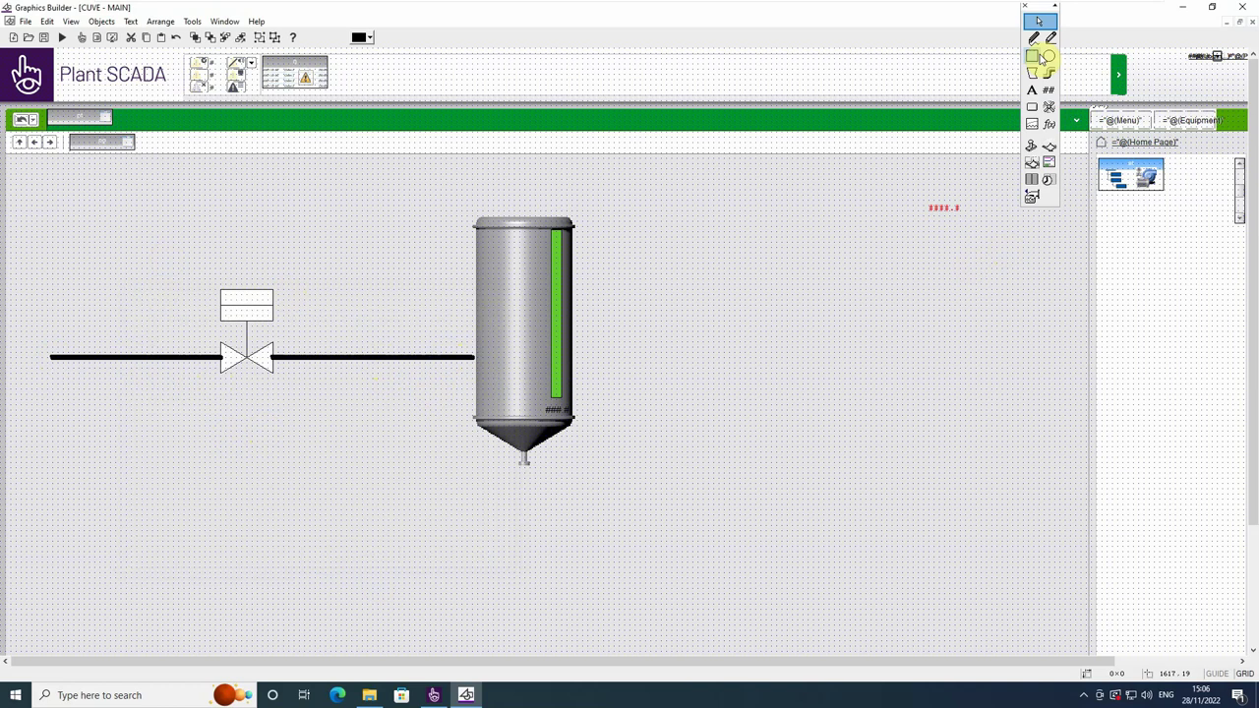
- Place the text SECURITE ACTIVE above the pipe between valve and tank, in bold Arial size 12
left_click(1033, 90)
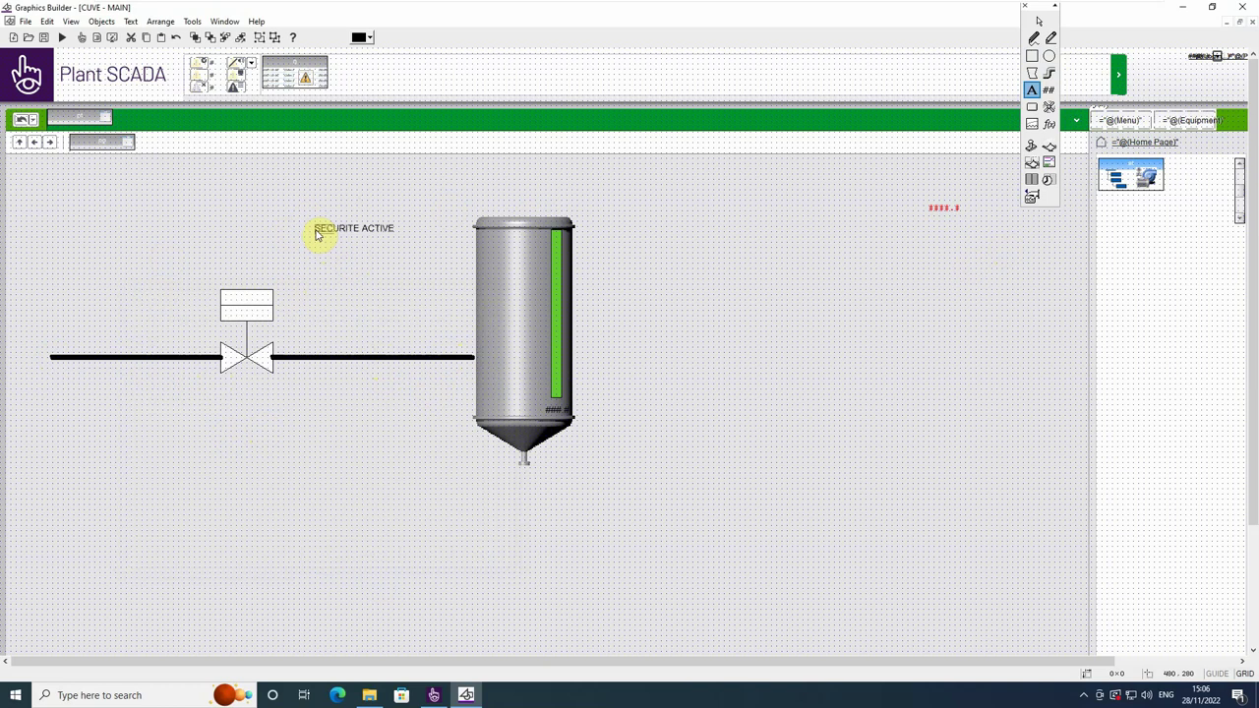
left_click(317, 234)
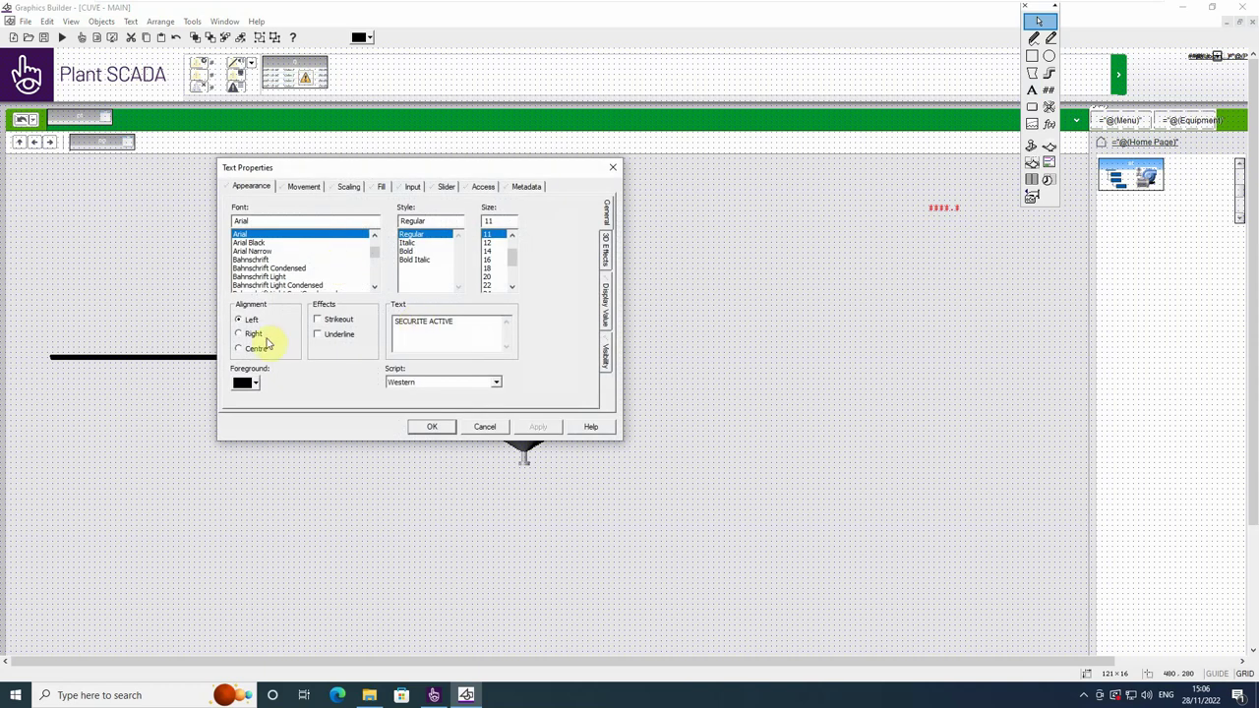
left_click(411, 252)
left_click(486, 242)
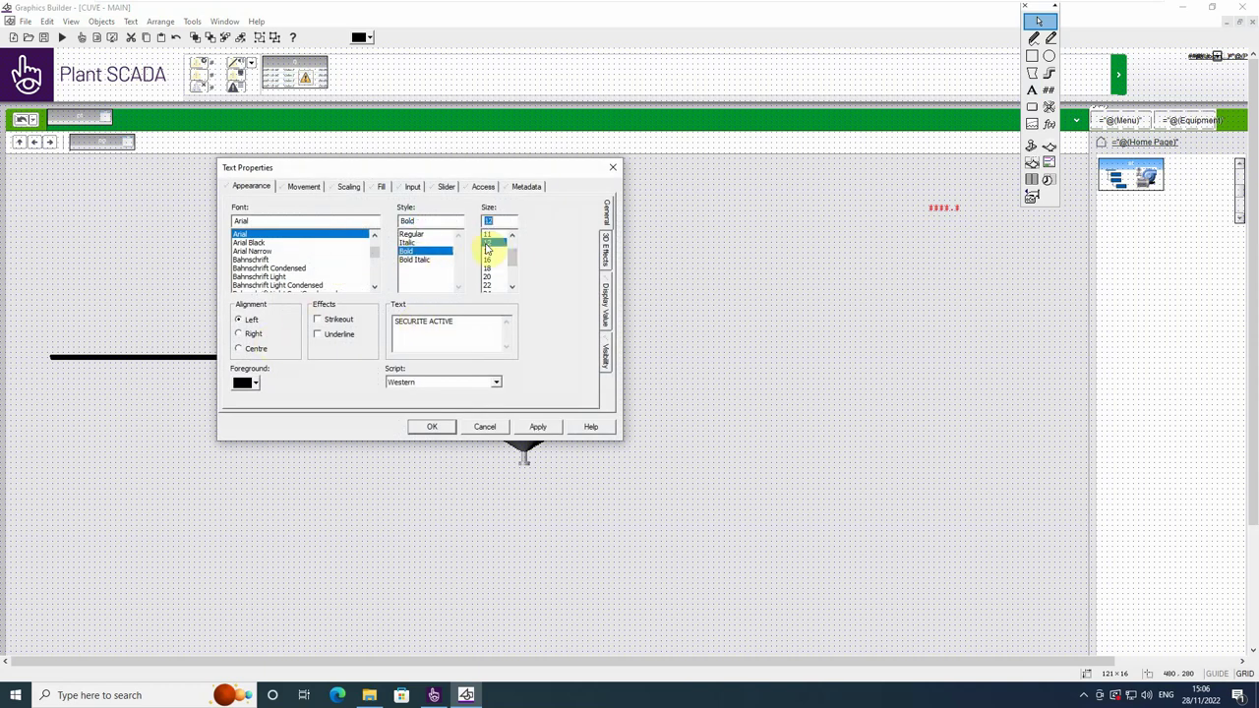
- Hide the SECURITE ACTIVE text when SECURITE = TRUE, and move it slightly lower and closer to the tank
left_click(605, 352)
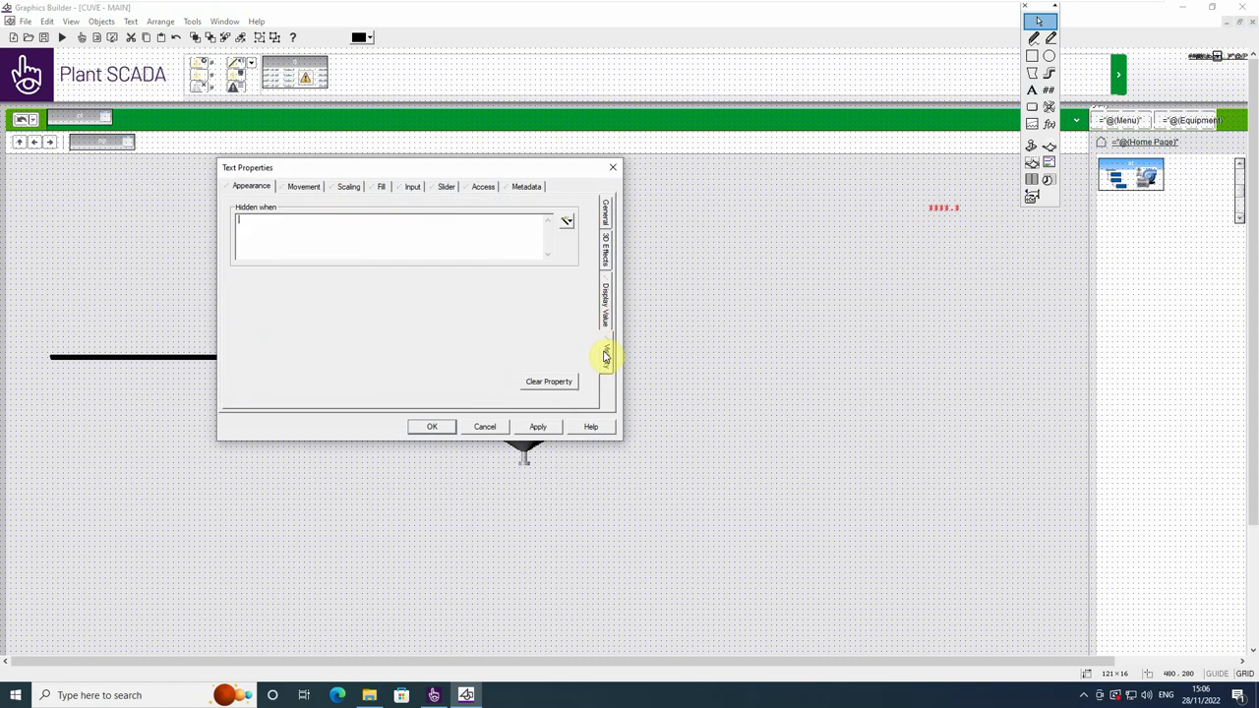
left_click(309, 232)
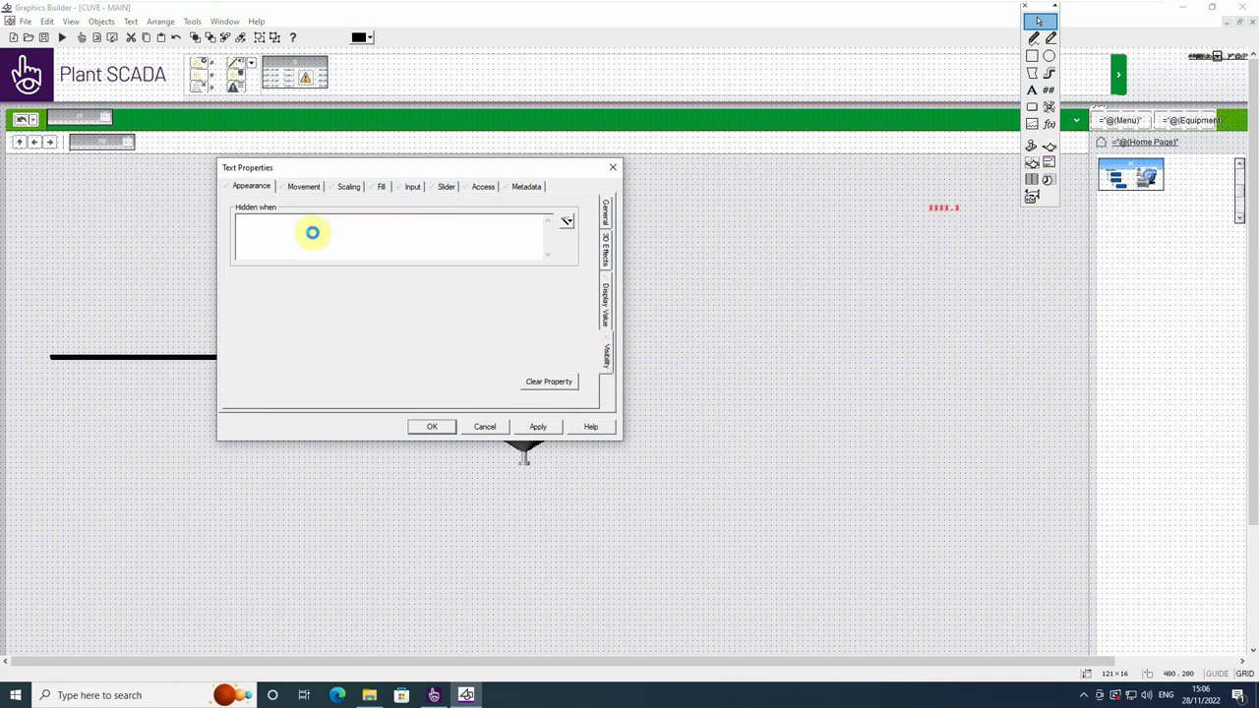
type("SECURITE = TRUE")
left_click(538, 426)
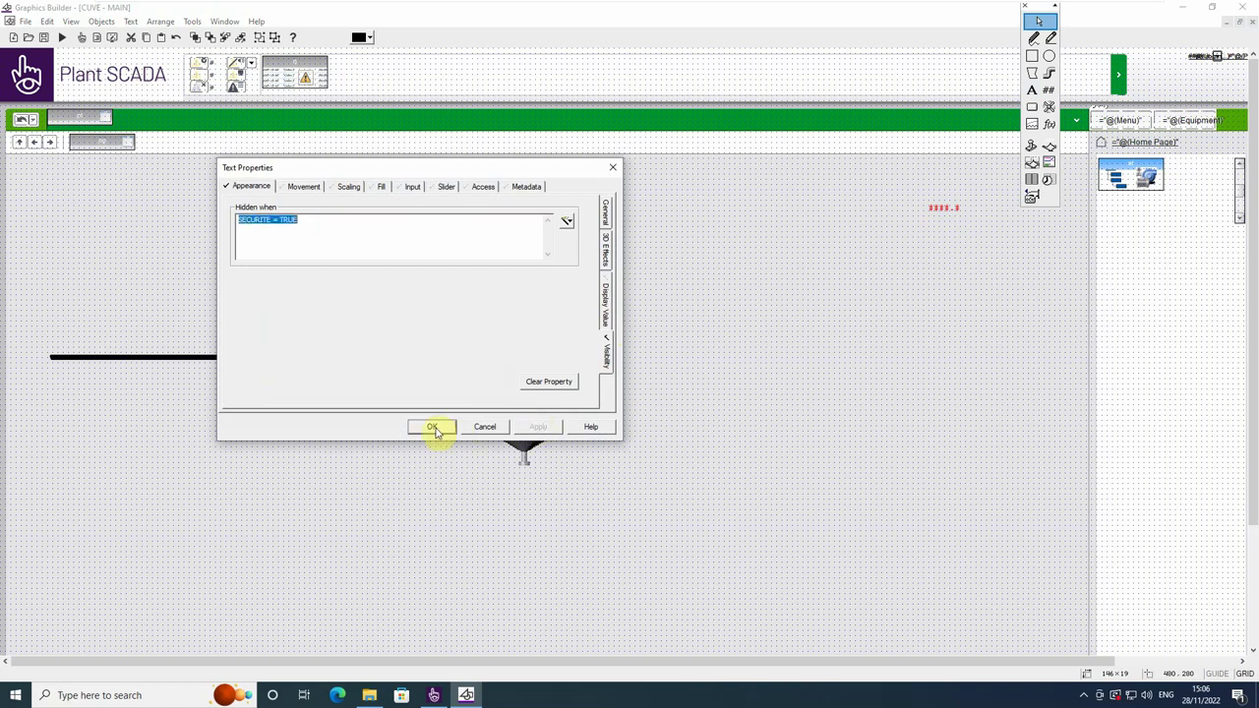
left_click(433, 427)
left_click(361, 229)
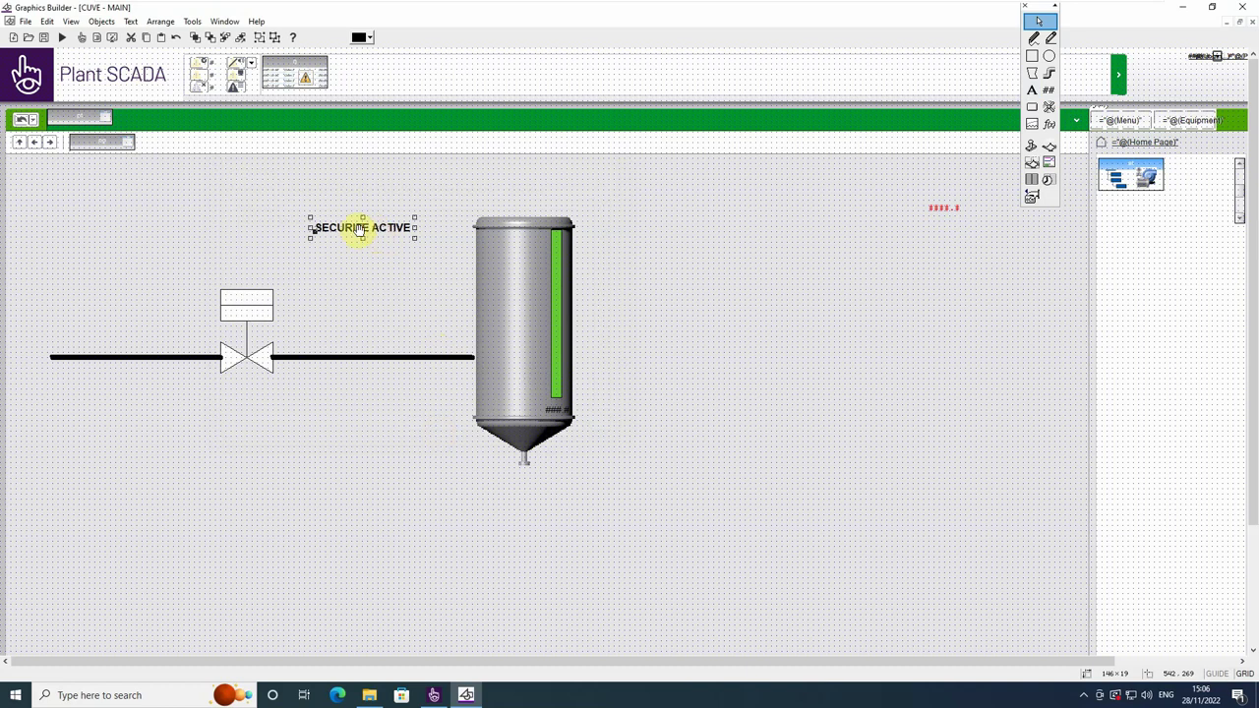
left_click_drag(361, 229, 388, 250)
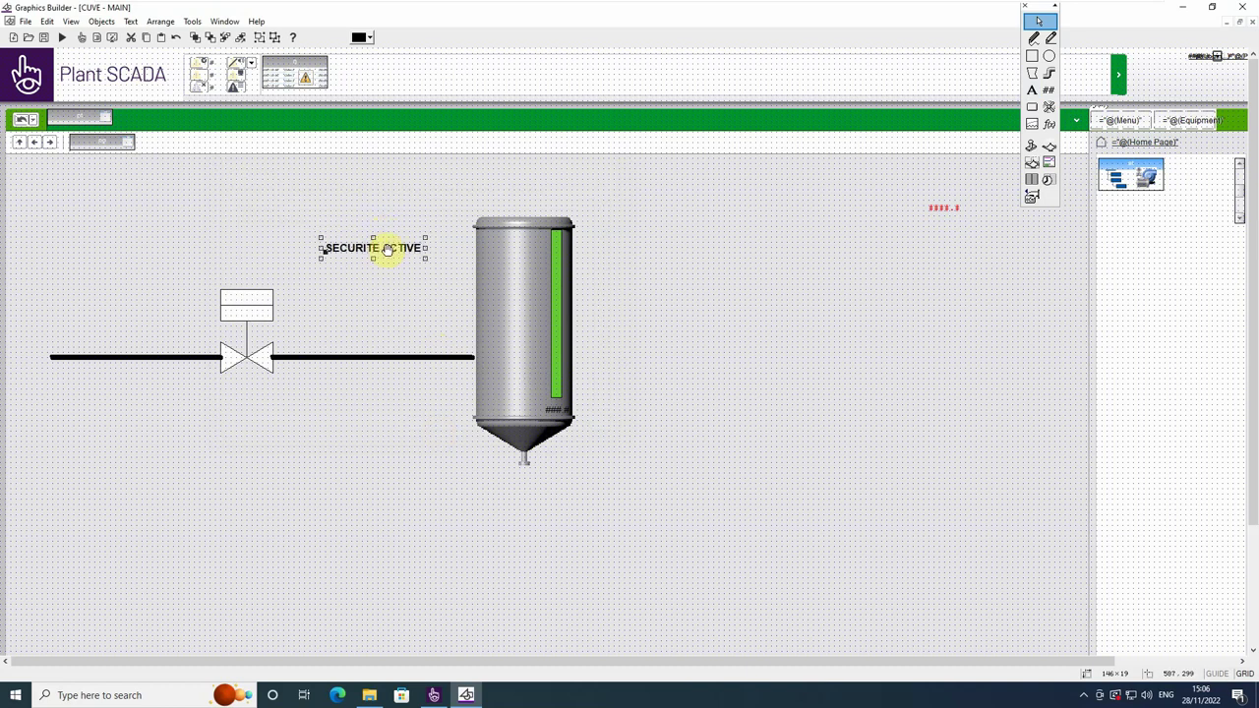
left_click(361, 204)
- Draw a button of about 96 × 24 pixels in the page's upper corner, above the valve, and label it OUVRIR
left_click(1032, 106)
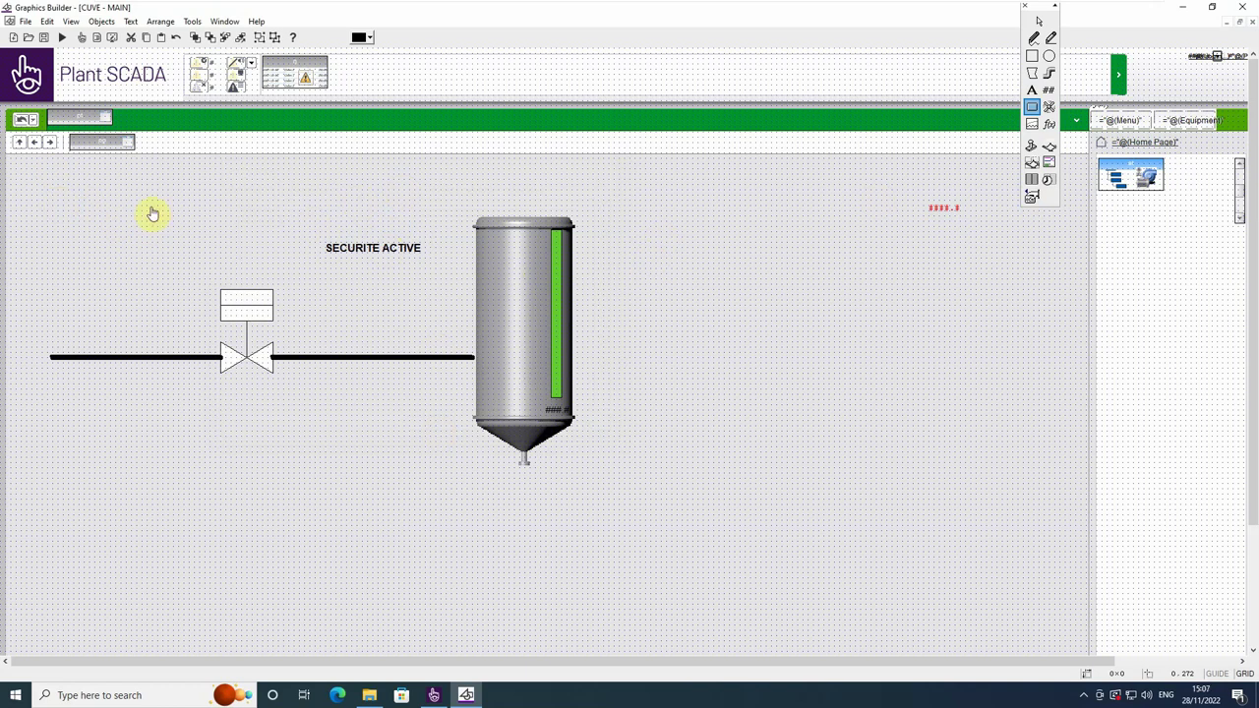
left_click_drag(63, 175, 129, 196)
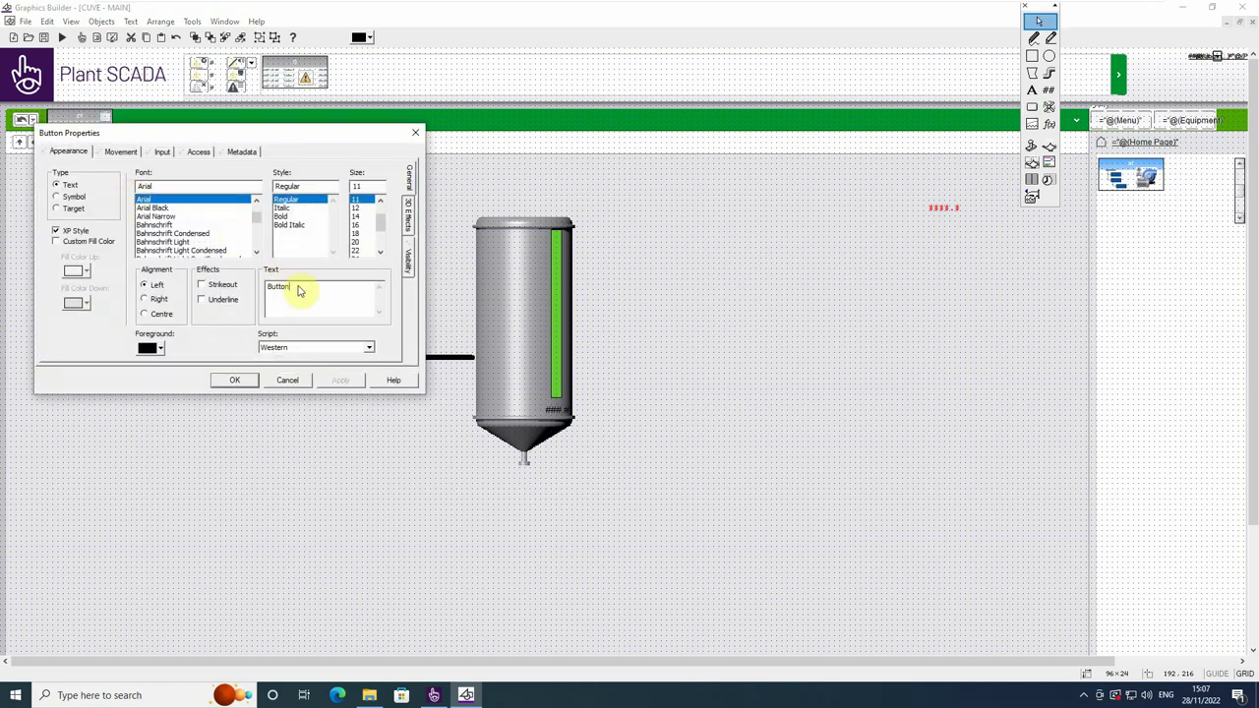
left_click_drag(301, 289, 247, 289)
type("OUVRIR")
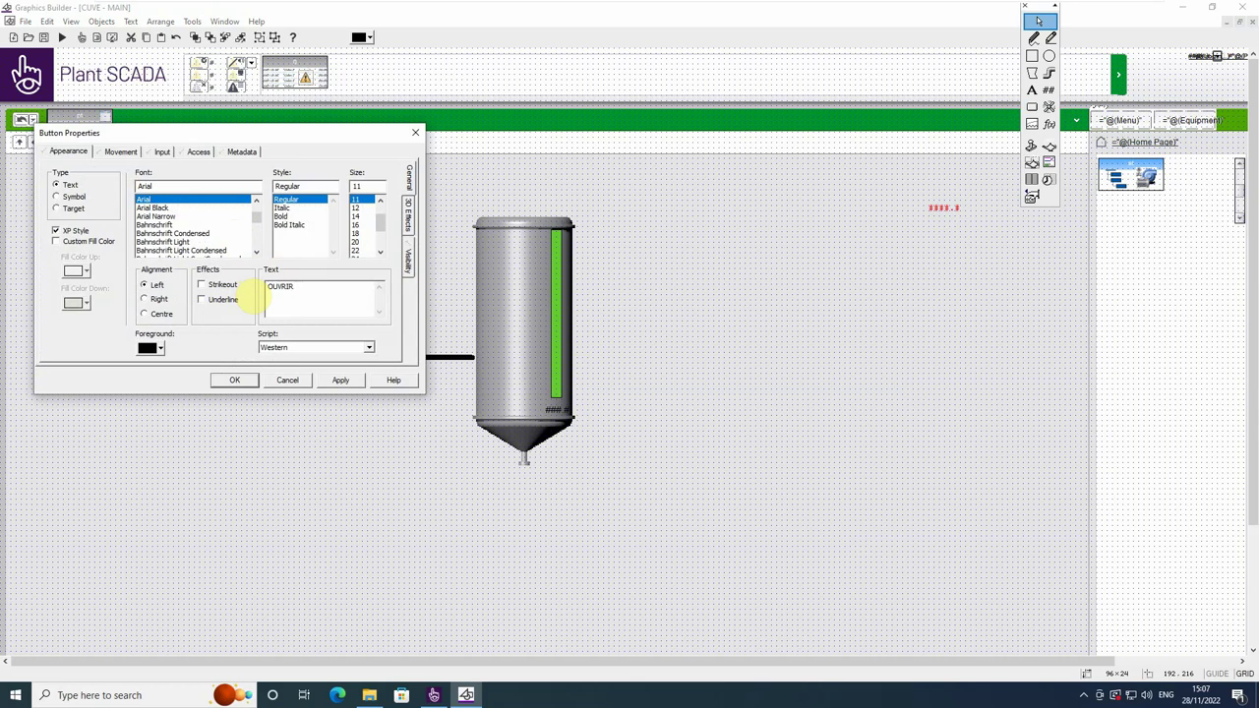
left_click(340, 383)
- Enable the OUVRIR button's Down action with the command lines CDE_IHM = 1, Sleep(5); and CDE_IHM = 0
left_click(161, 153)
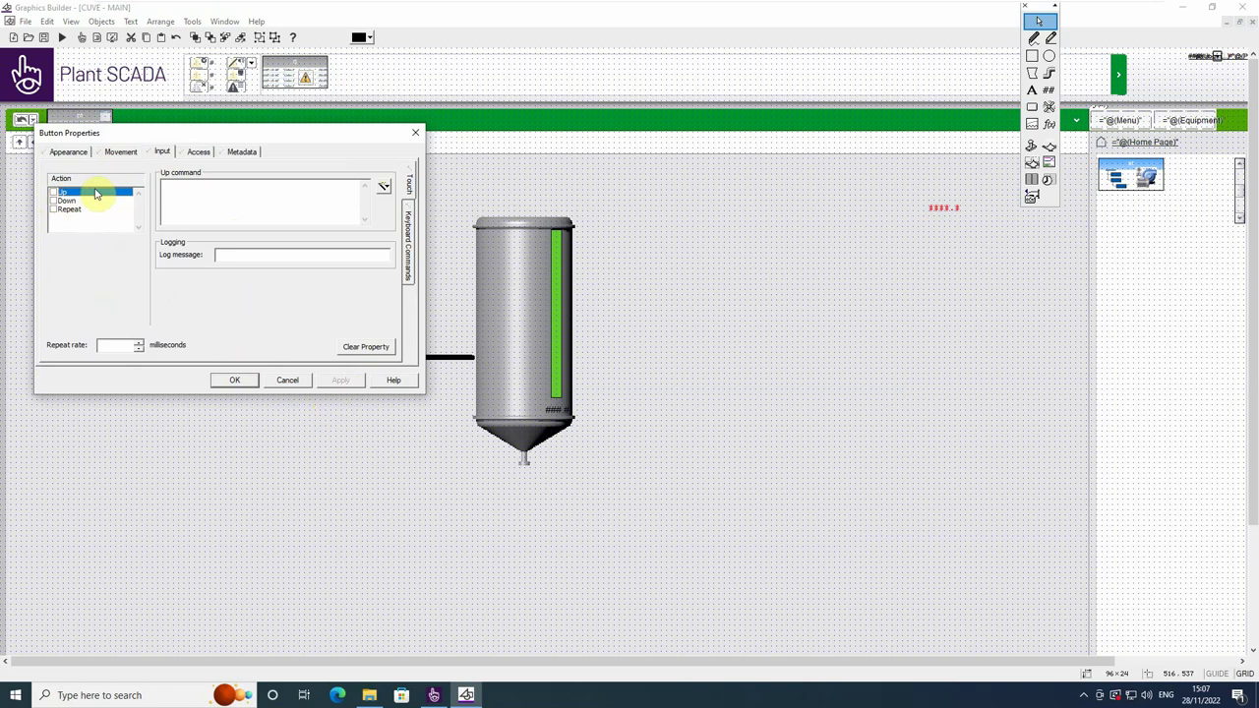
left_click(66, 201)
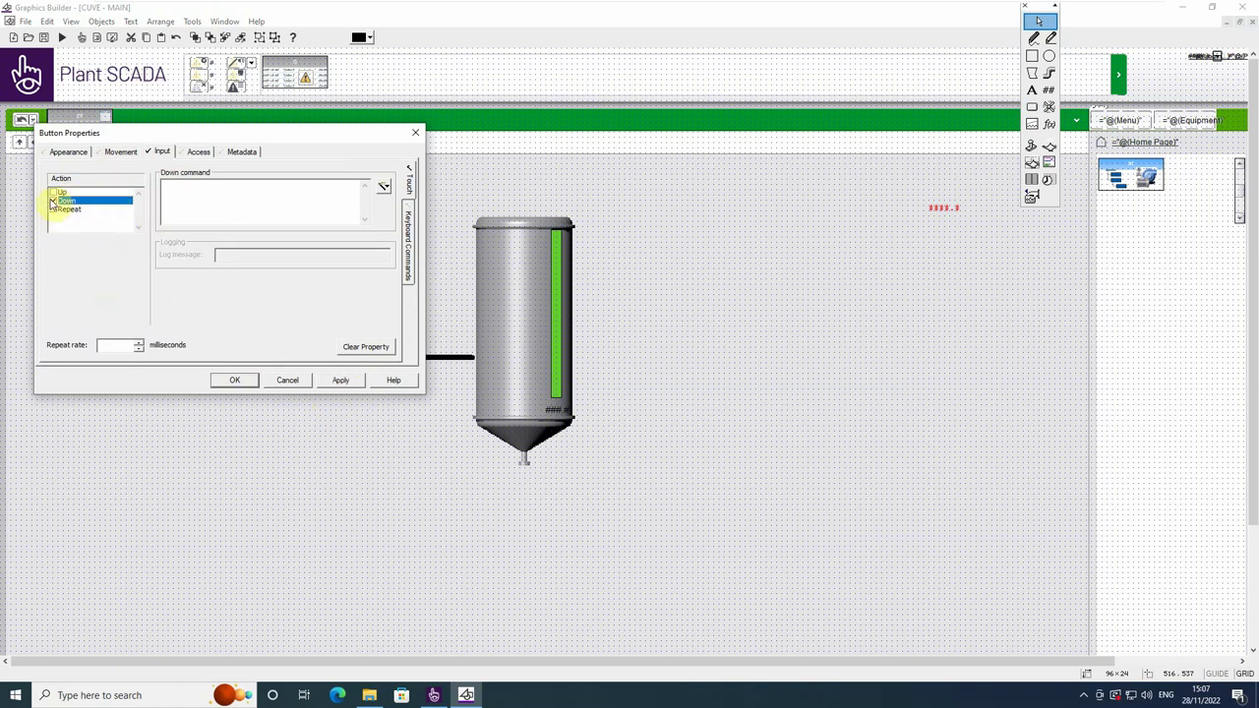
left_click(53, 203)
left_click(233, 196)
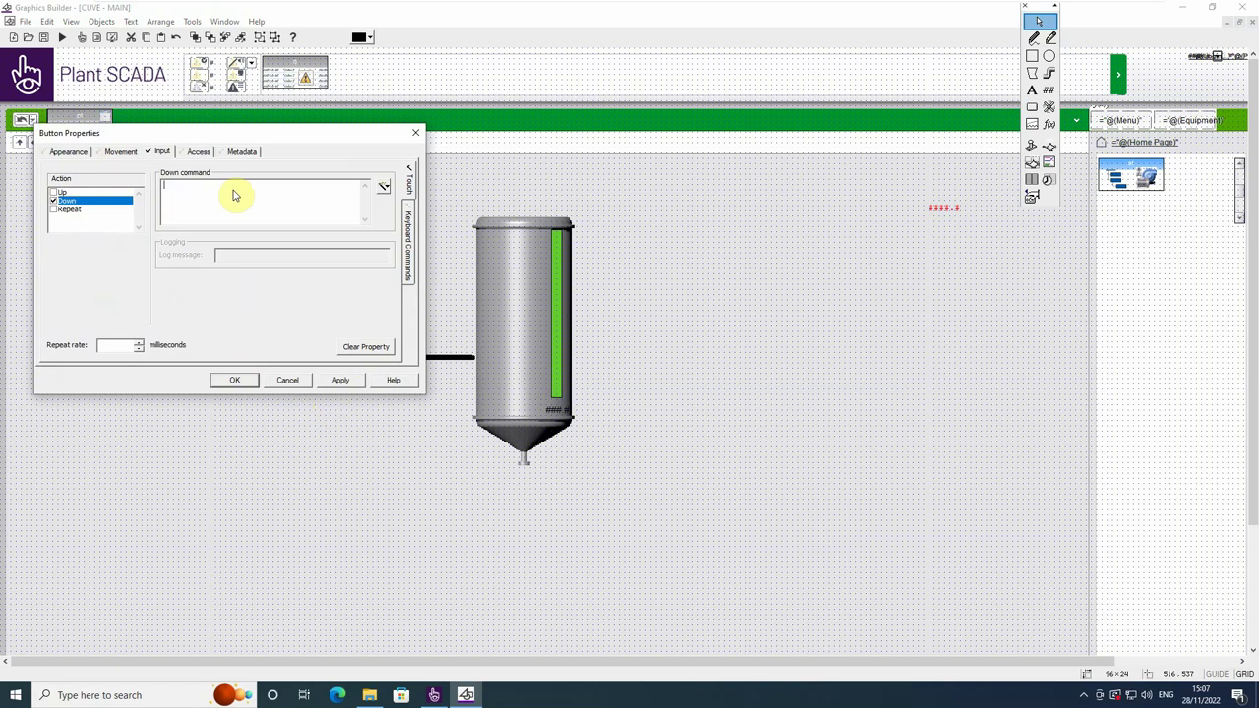
type("CDE_IHM = 1")
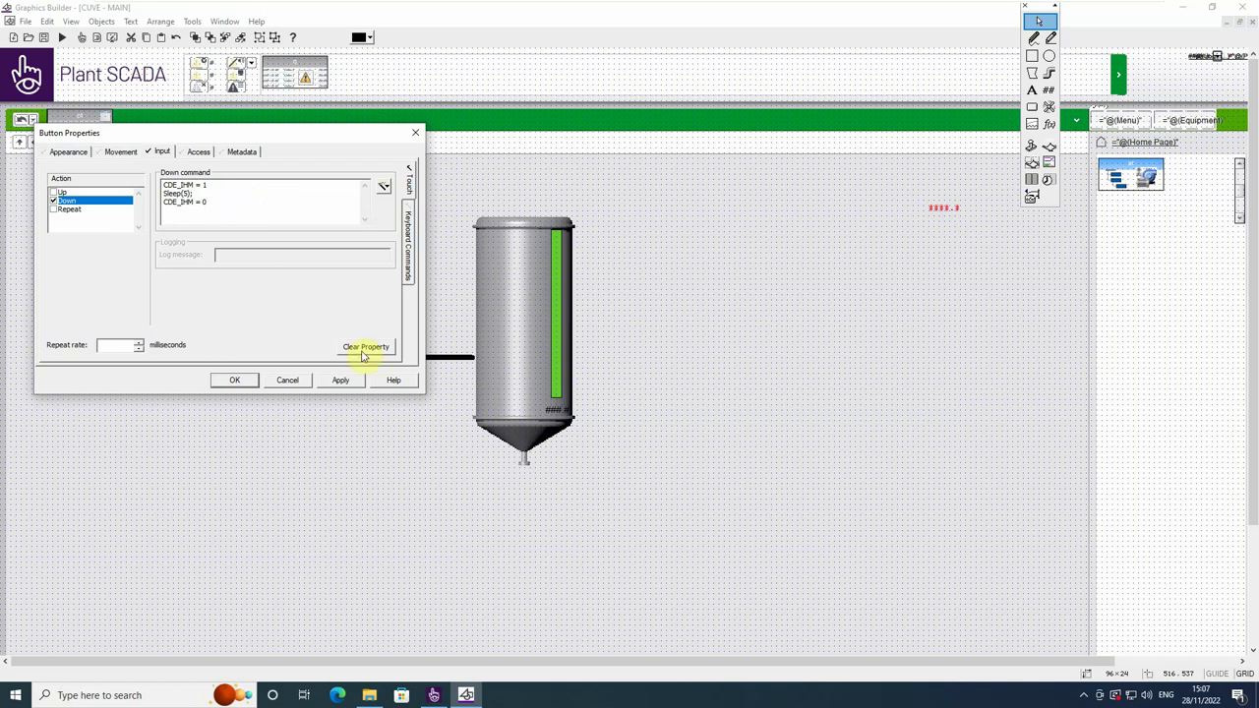
left_click(340, 380)
left_click_drag(224, 205, 163, 180)
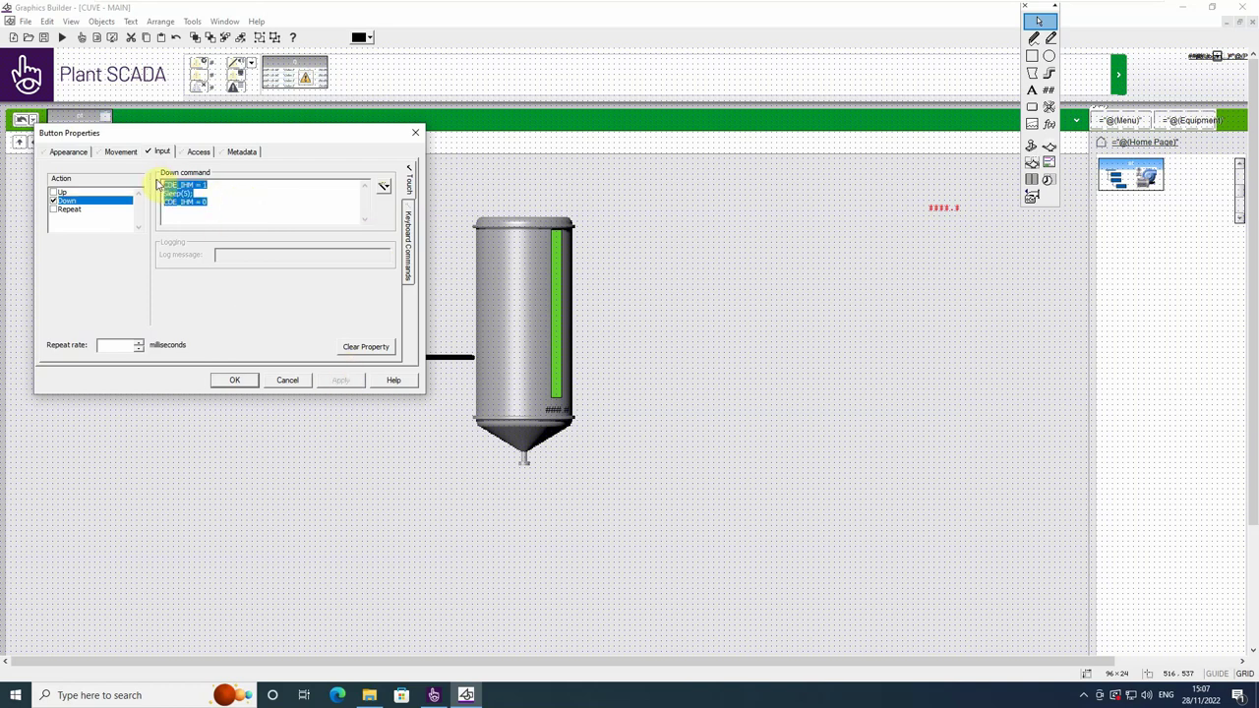
left_click(241, 380)
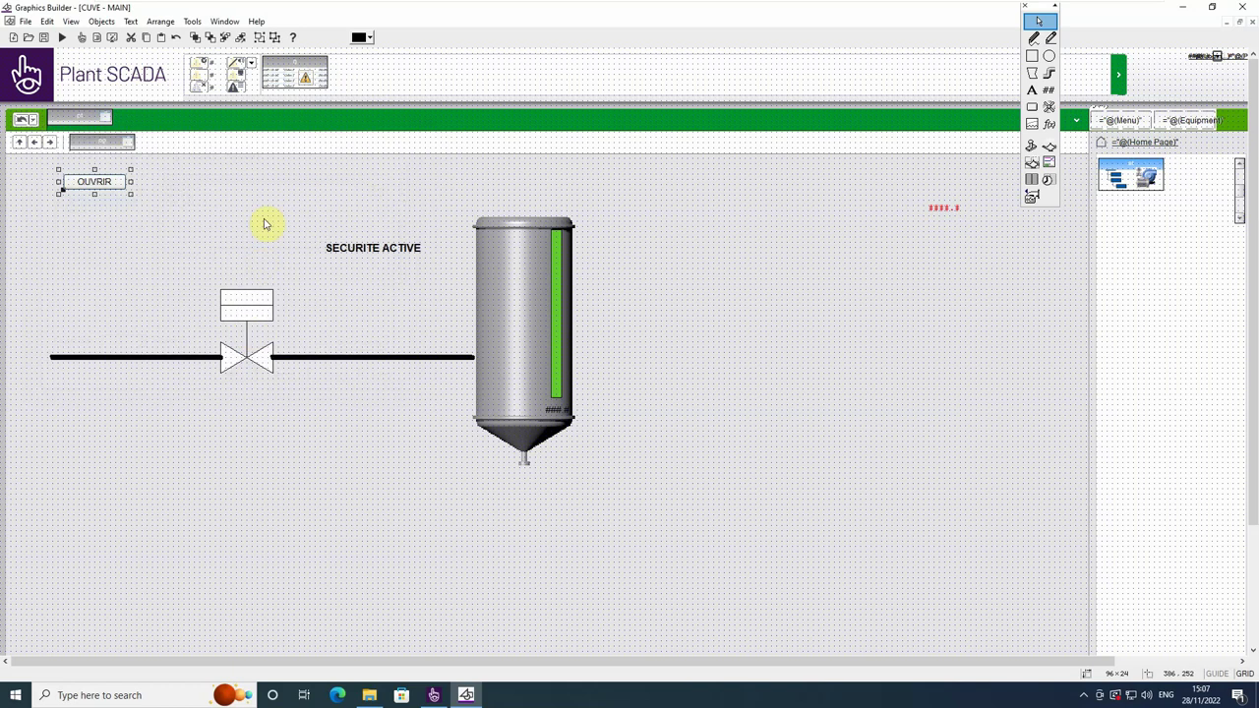
- Copy the OUVRIR button directly below itself and label the copy REARMER
left_click_drag(105, 184, 98, 211)
double_click(101, 211)
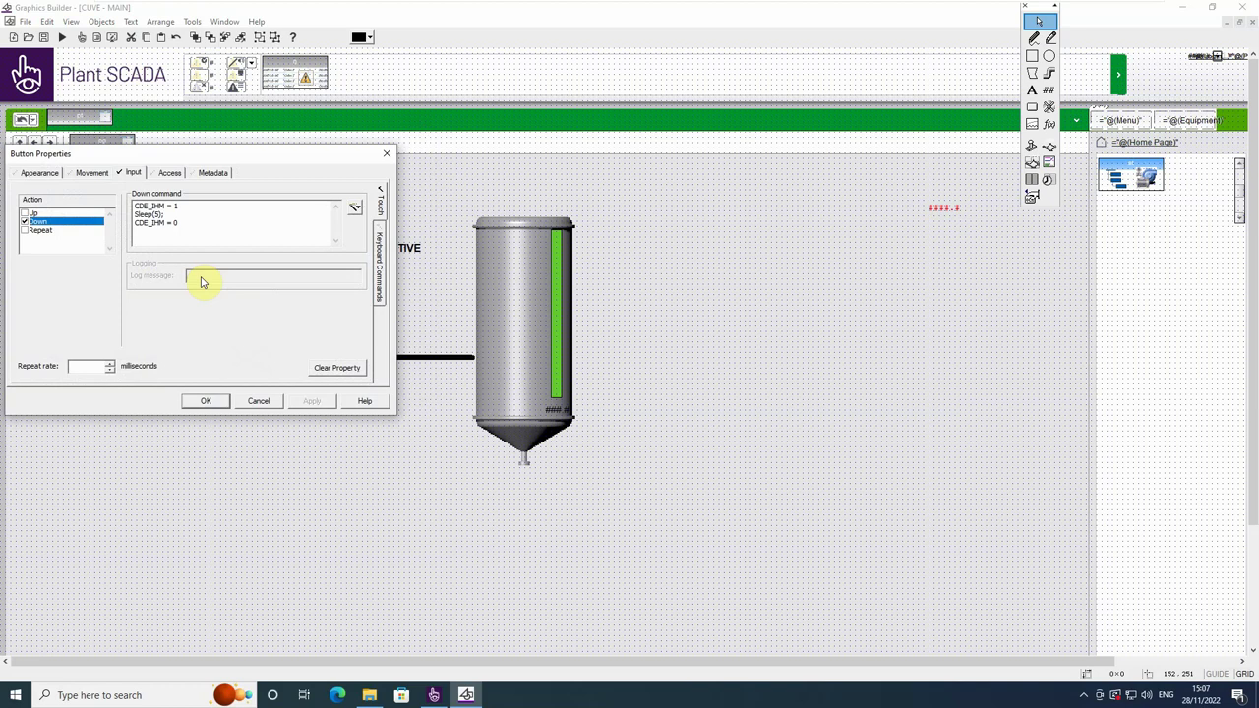
left_click(44, 172)
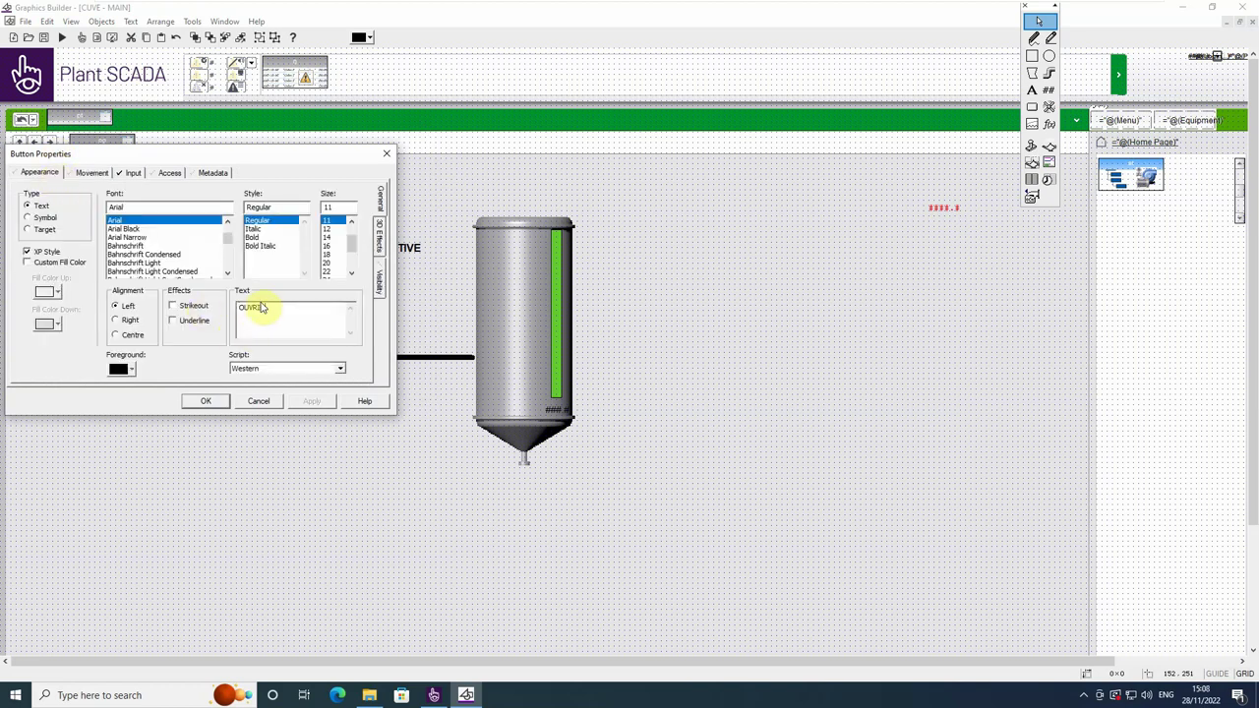
double_click(254, 307)
type("REARMER")
- Replace the CDE_IHM tag with REARMEMENT in both lines of the REARMER button's Down command
left_click(131, 173)
double_click(152, 206)
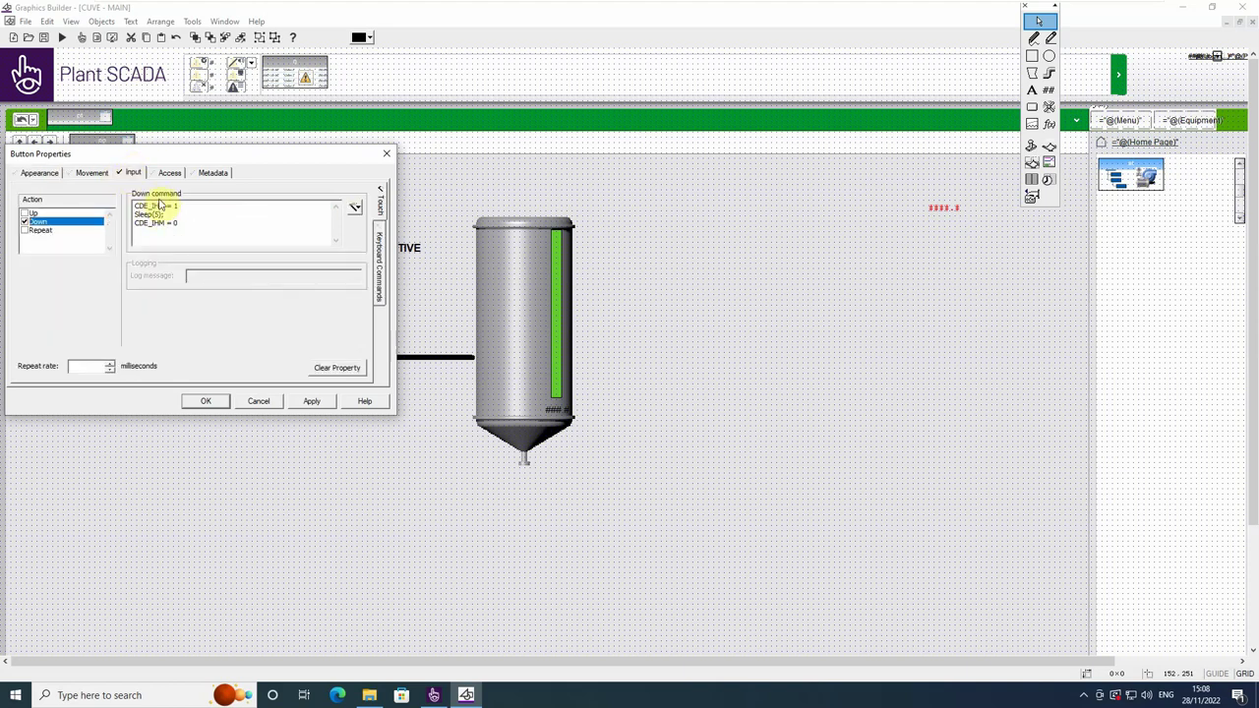
type("REARMEMENT")
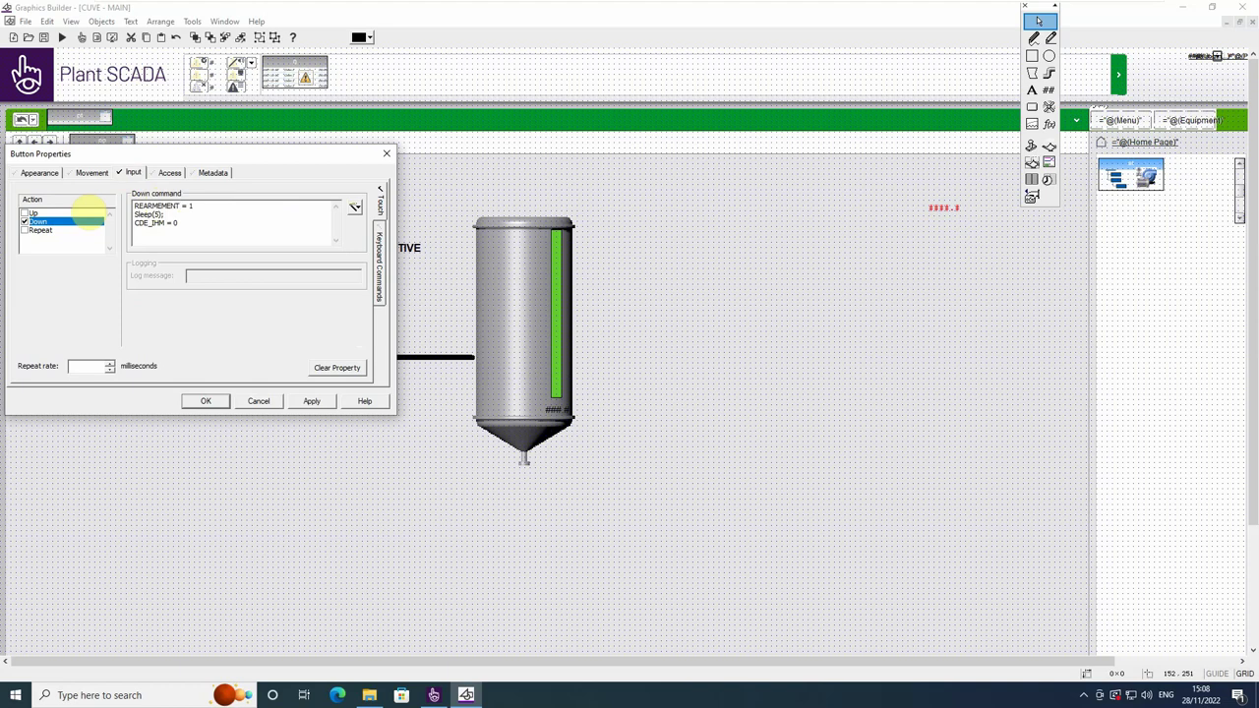
double_click(177, 205)
key("ctrl+c")
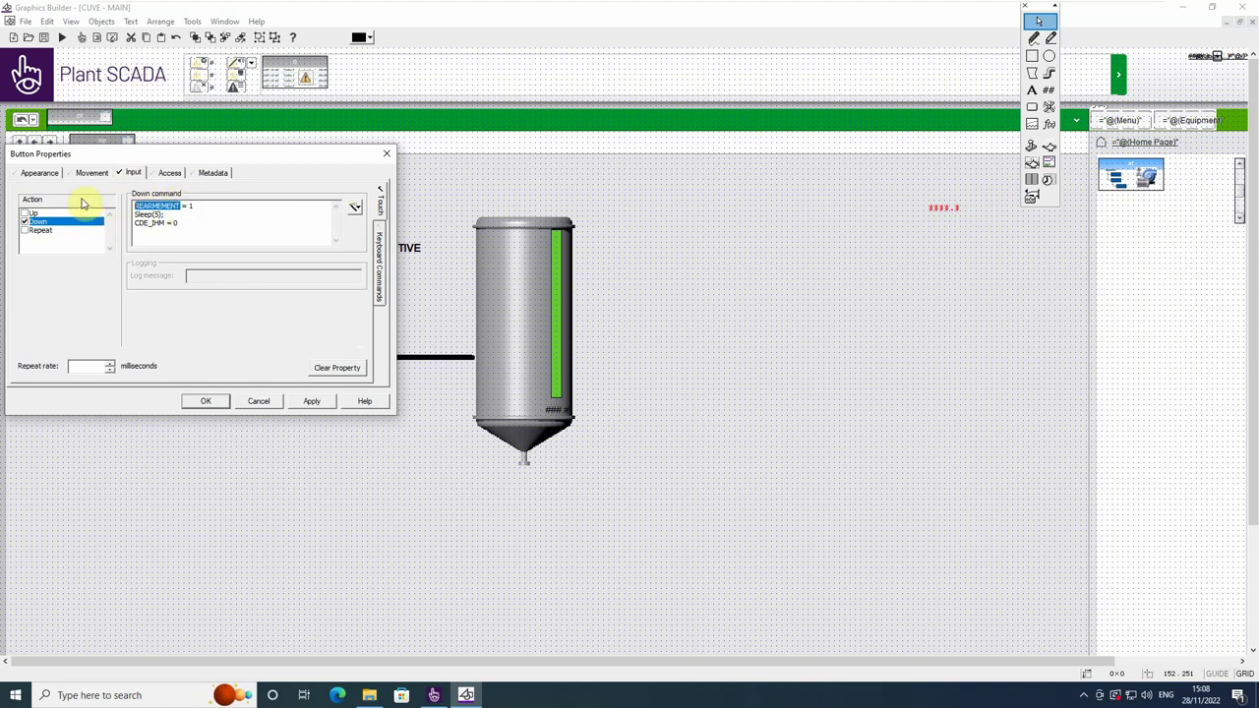
left_click(160, 225)
double_click(160, 224)
key("ctrl+v")
left_click(311, 398)
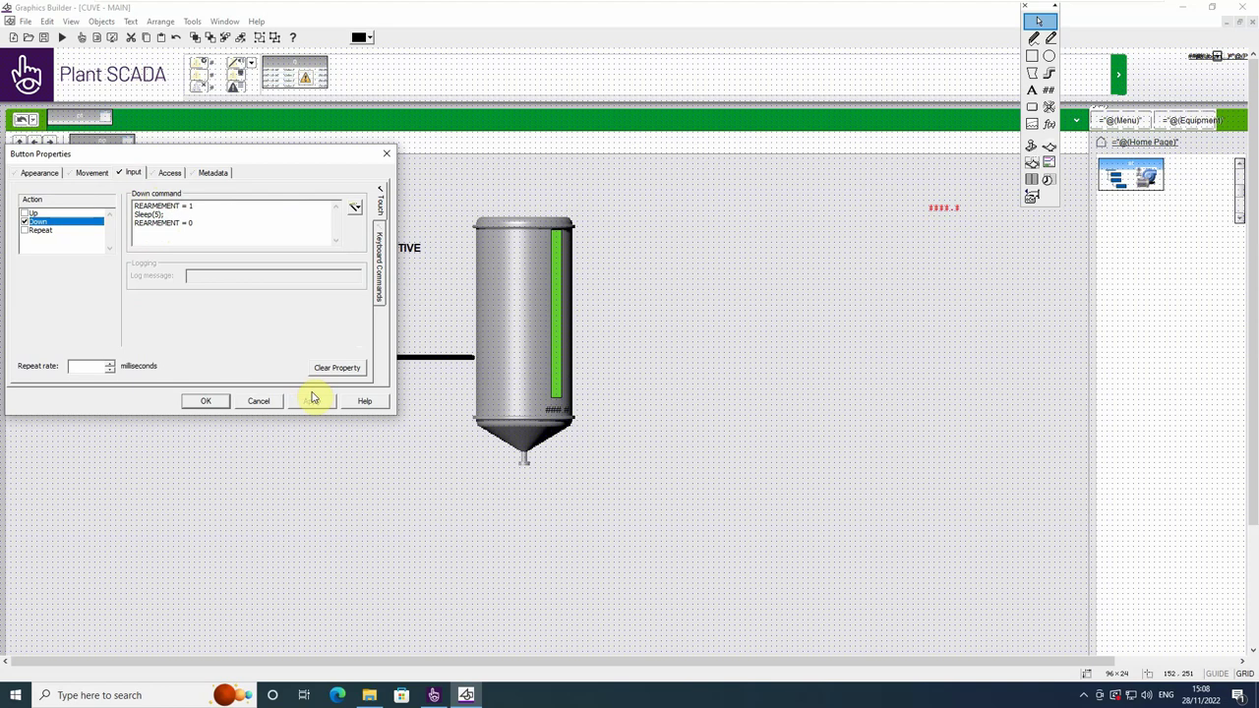
left_click(206, 400)
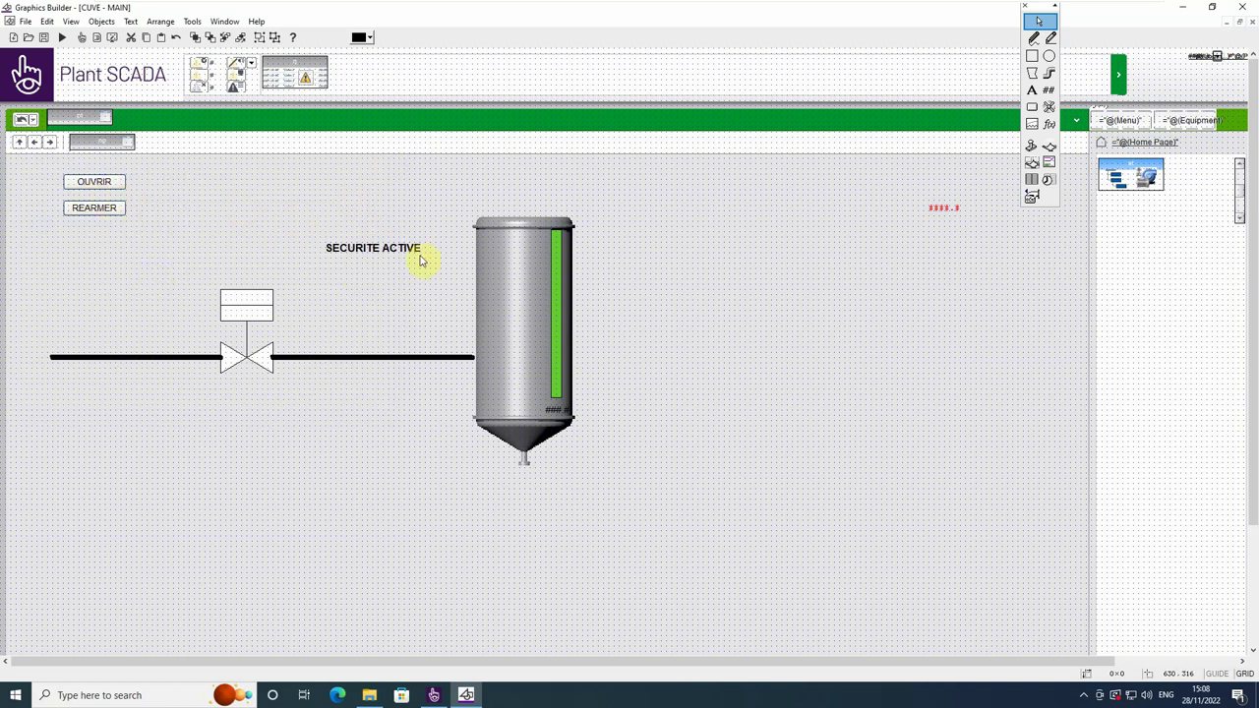
- Copy the outlet pipe below the tank, rotate it clockwise, then shorten and align it under the tank's bottom outlet
left_click(403, 361)
left_click_drag(403, 363, 522, 513)
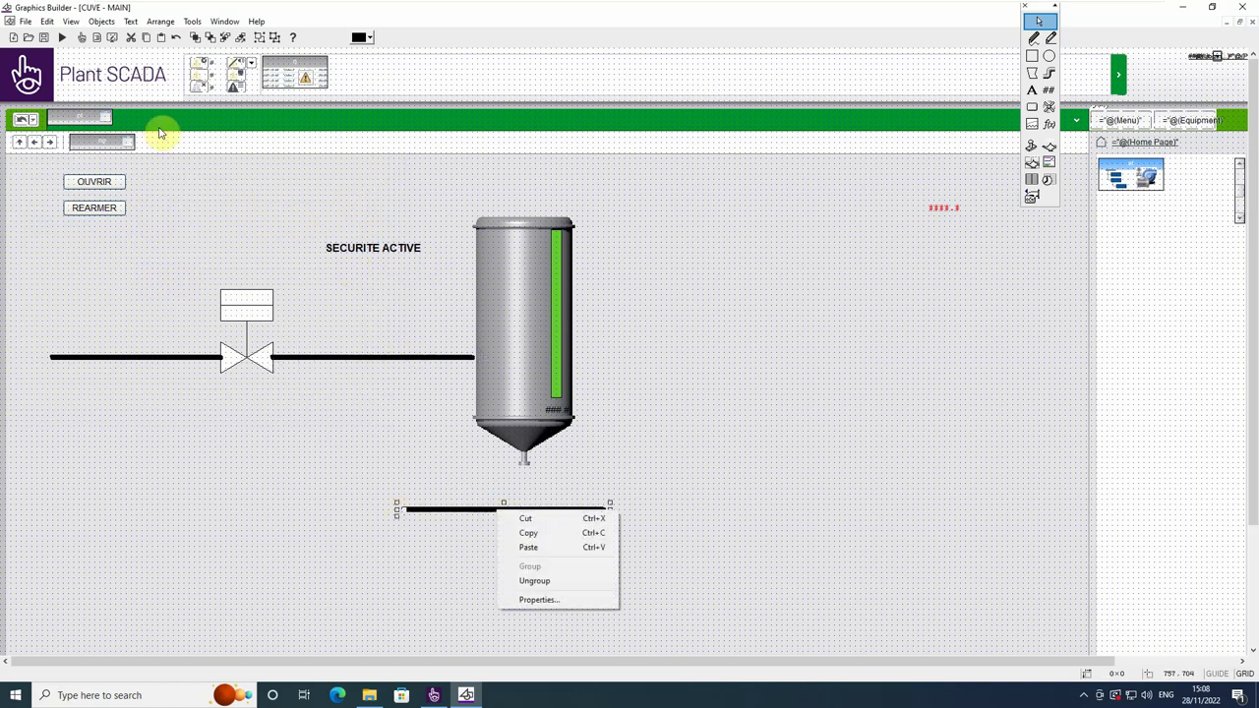
left_click(165, 21)
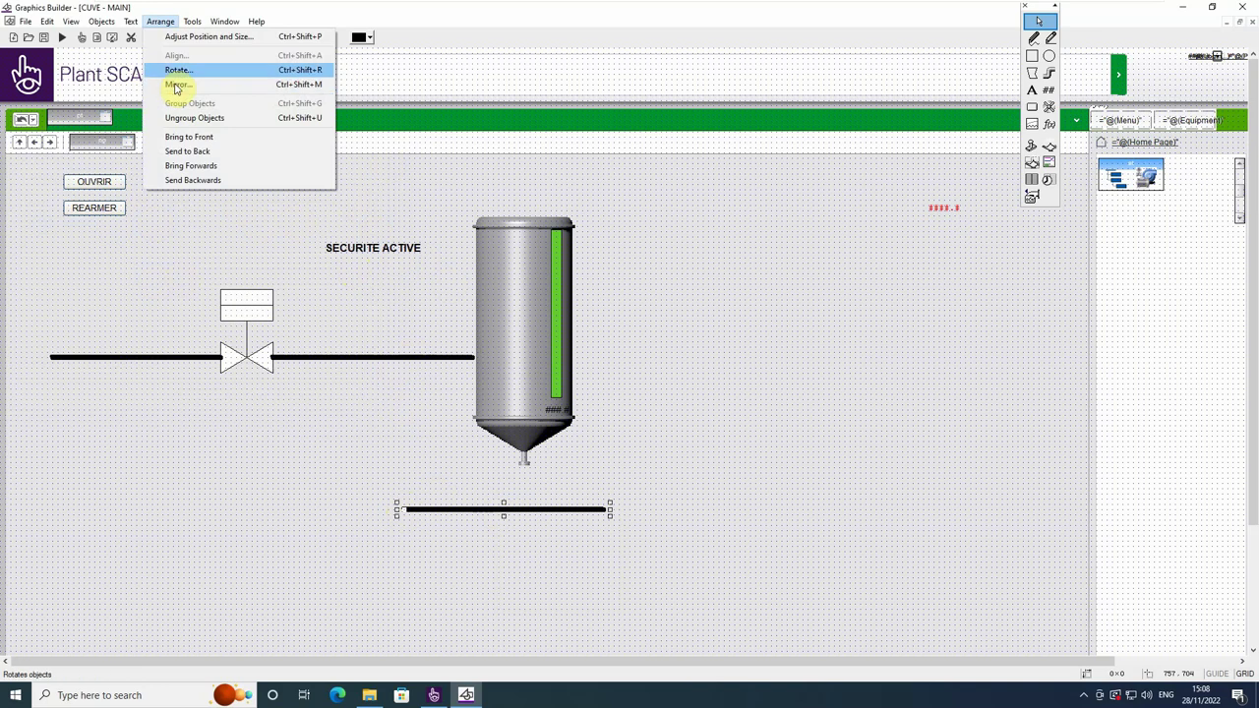
left_click(178, 70)
left_click(622, 330)
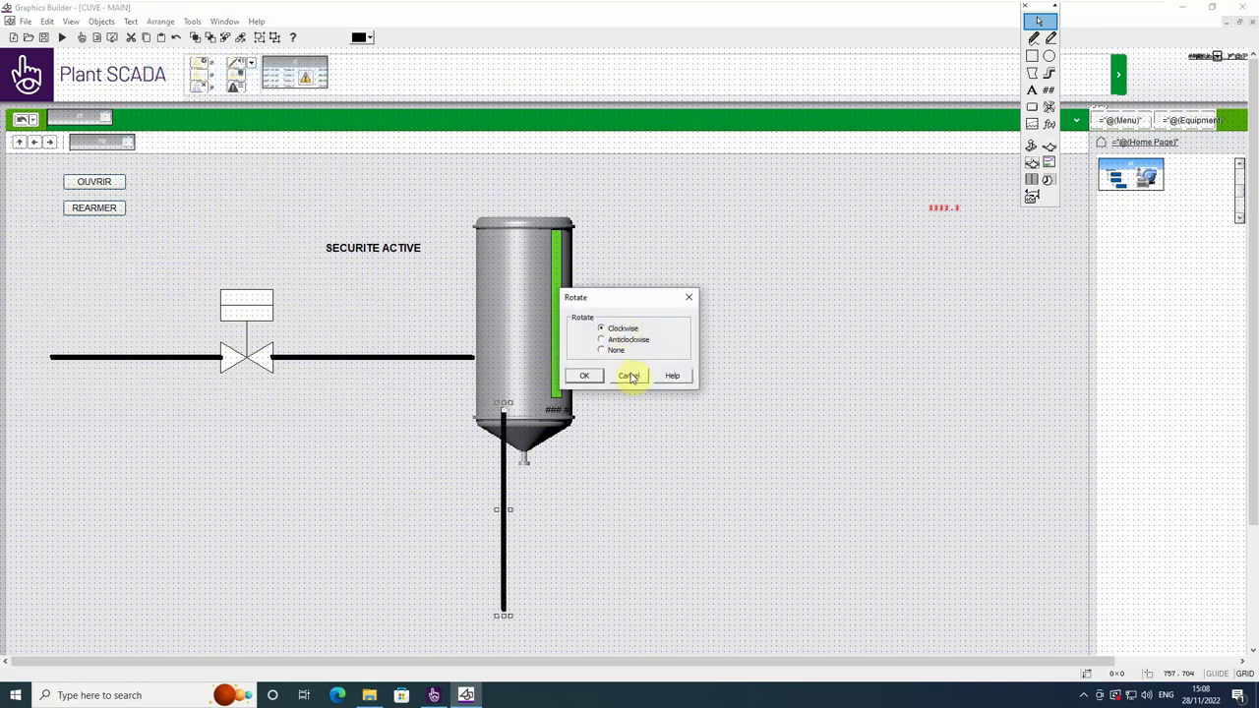
left_click(584, 376)
left_click_drag(503, 627, 523, 522)
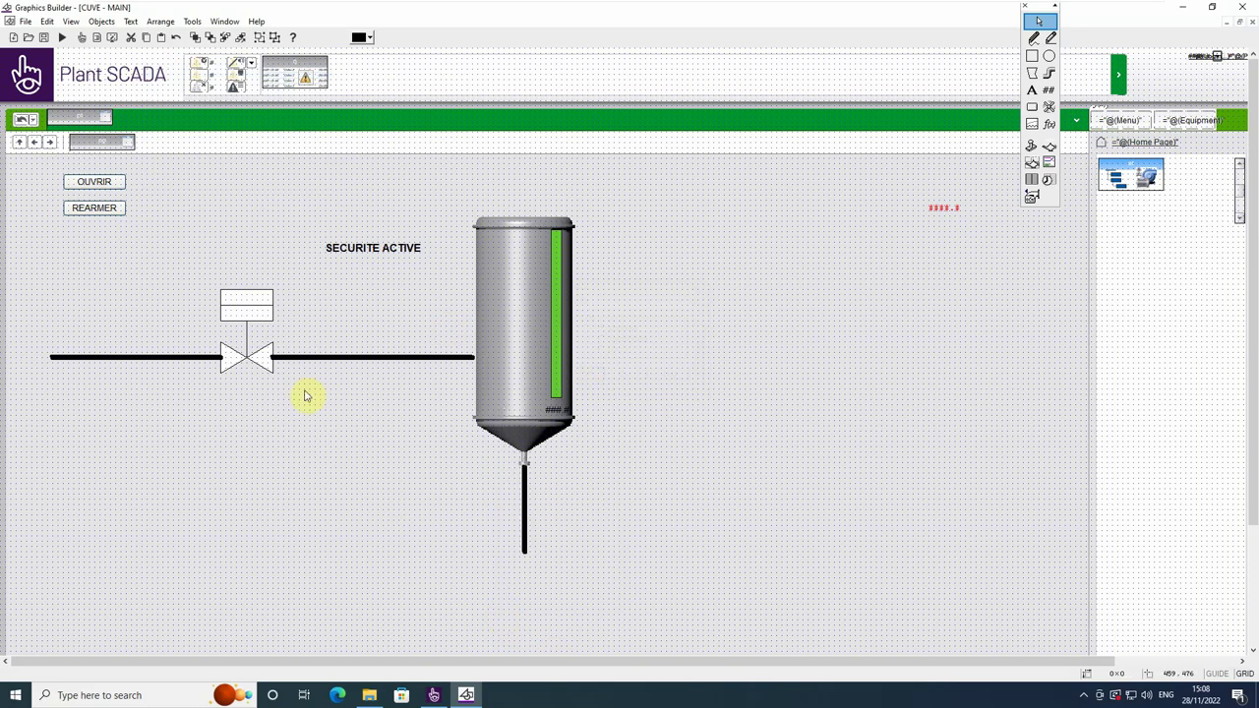
- Copy the horizontal pipe between the valve and tank, join the copy to the lower end of the outlet pipe, and save the page
left_click(293, 362)
left_click_drag(295, 363, 568, 596)
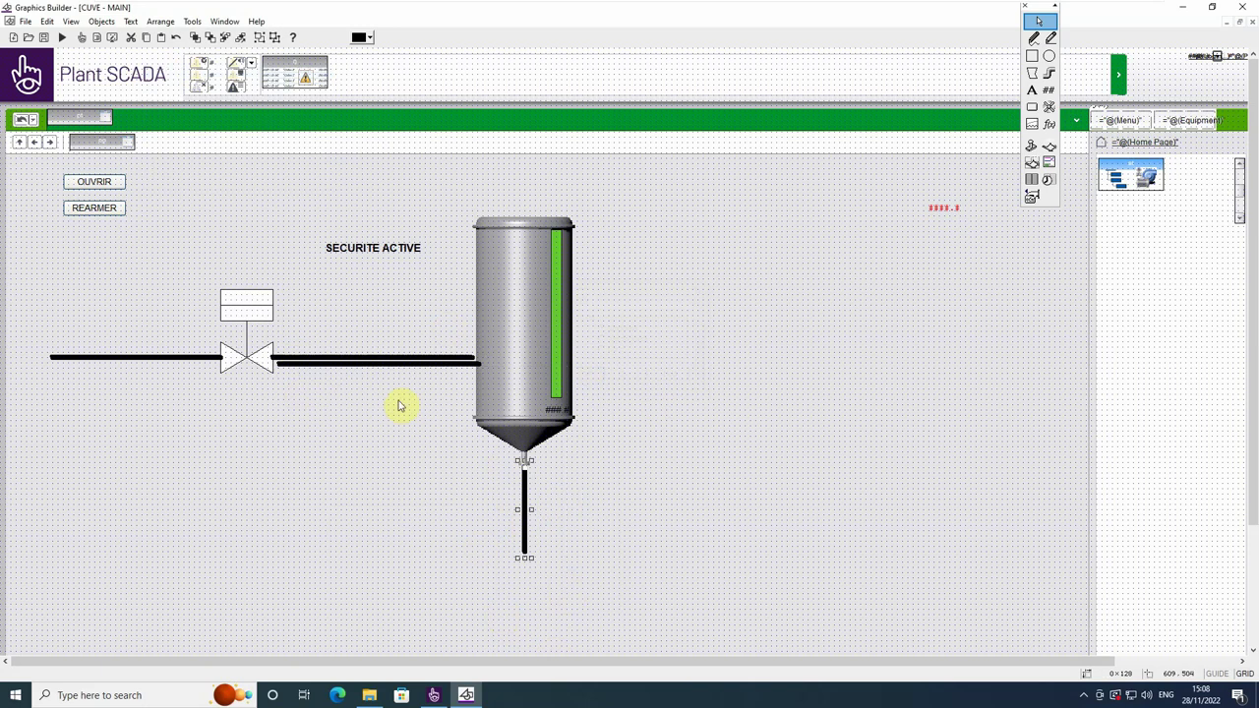
left_click_drag(402, 365, 638, 543)
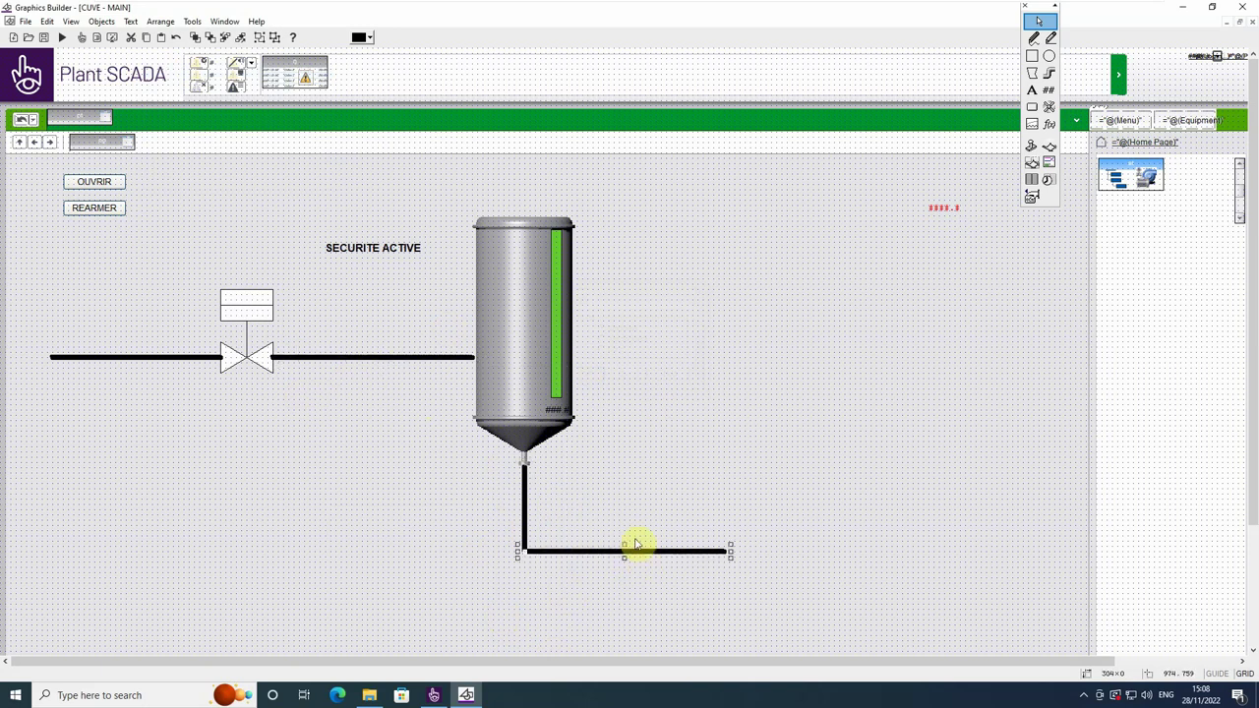
left_click(626, 522)
left_click(46, 37)
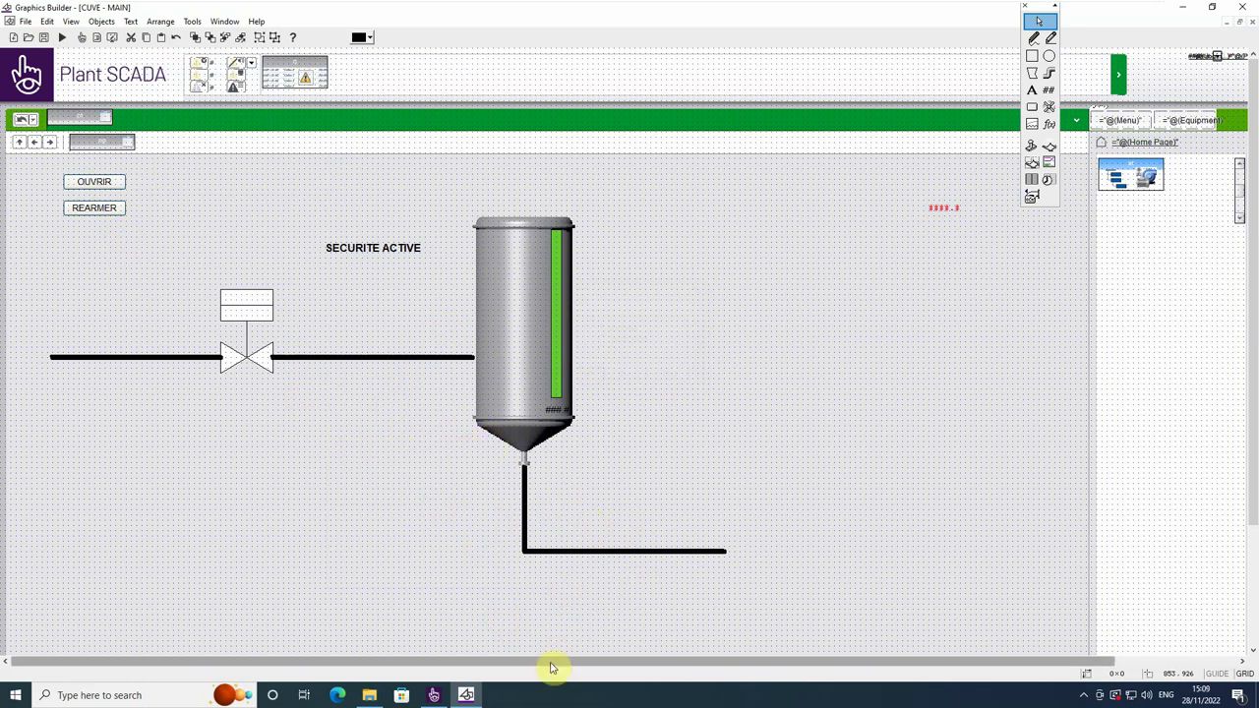
- Switch to Plant SCADA Studio and compile the CUVE project
mouse_move(432, 696)
left_click(365, 629)
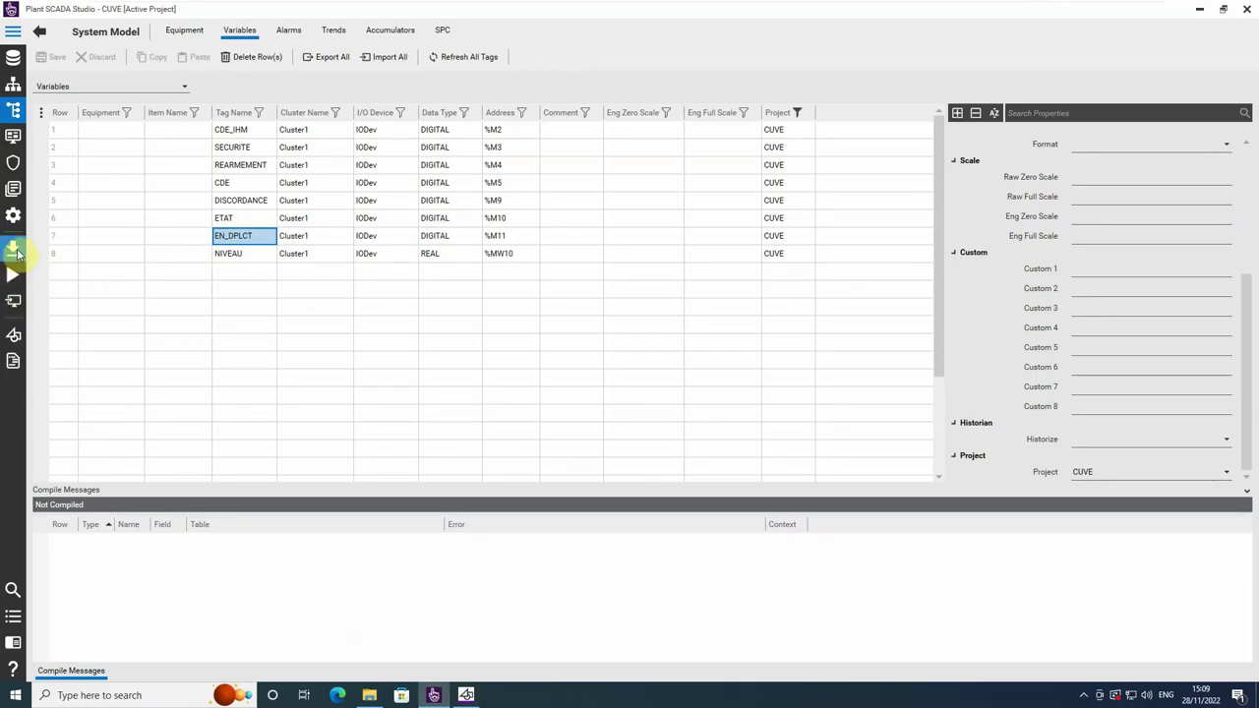
left_click(389, 380)
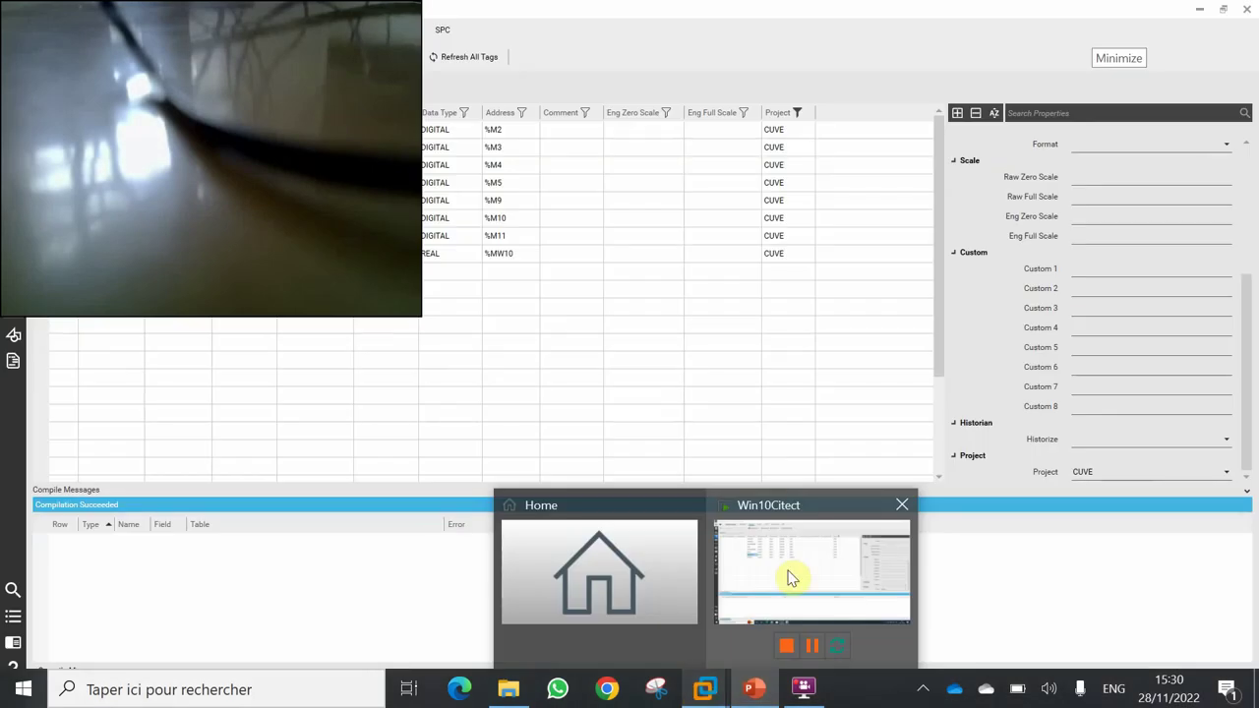
left_click(789, 578)
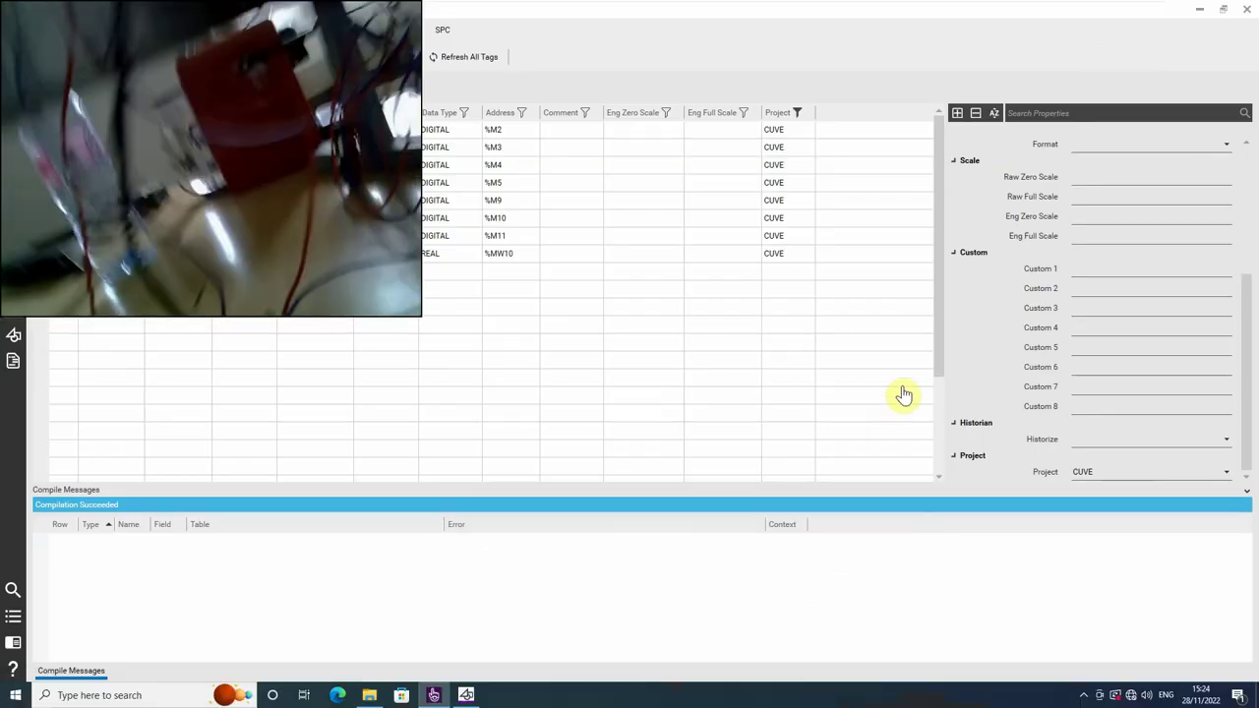
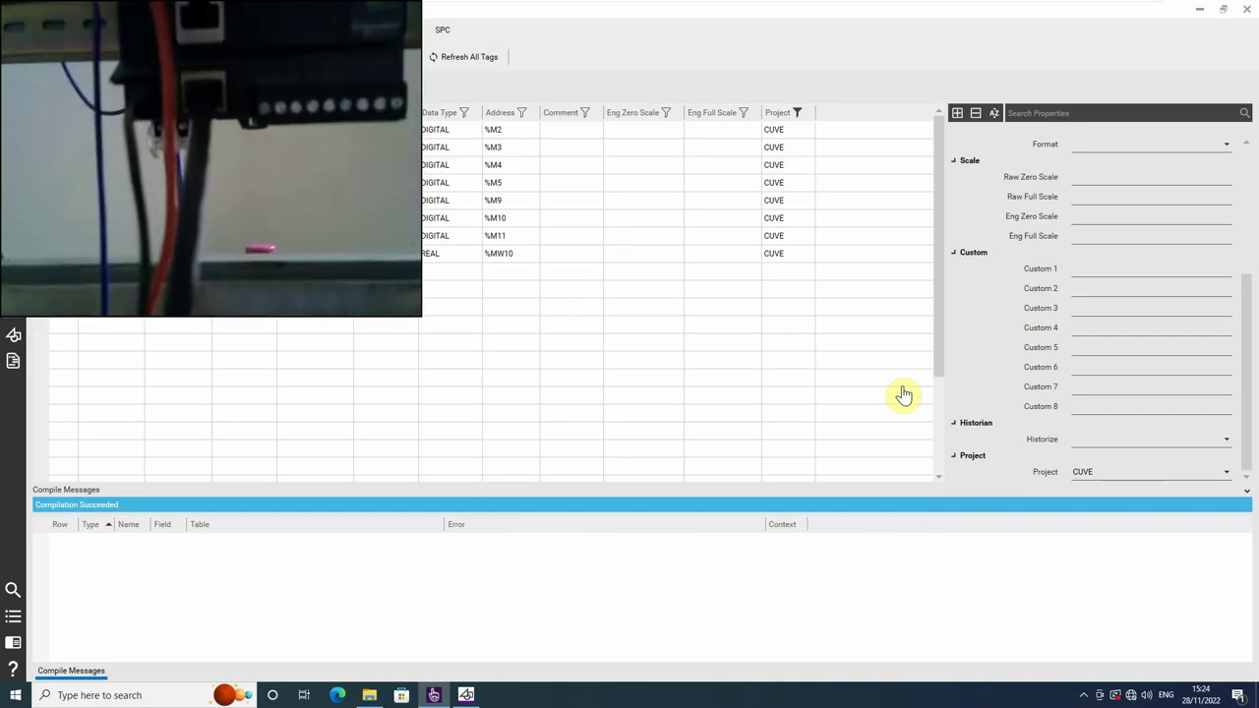
mouse_move(851, 6)
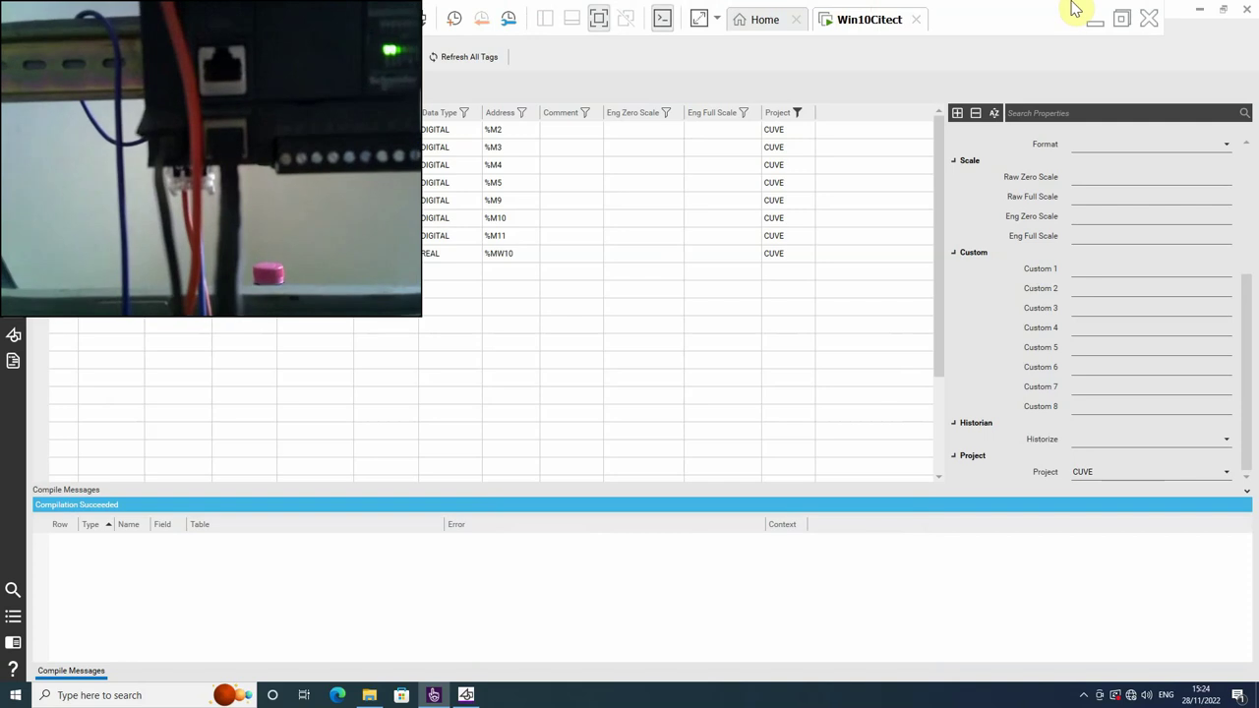
left_click(1095, 19)
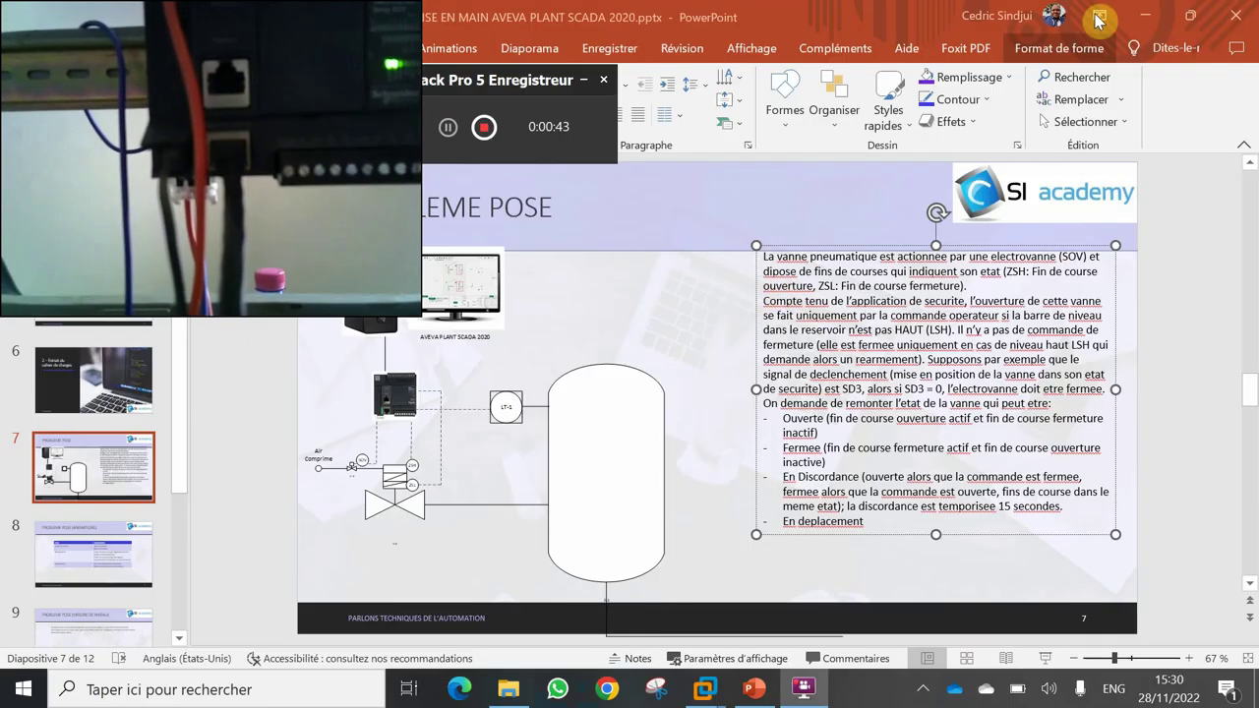
left_click(483, 129)
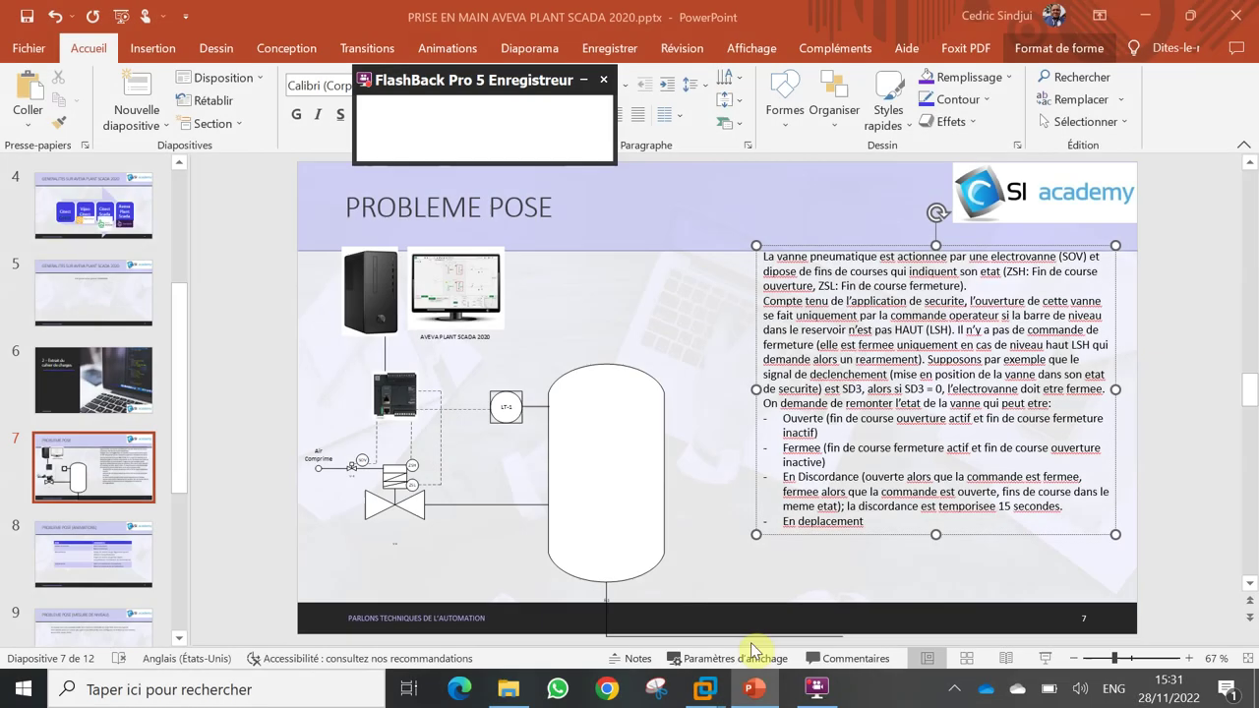
- Switch to the Win10Citect virtual machine, open Command Prompt and ping 192.168.1.4
mouse_move(706, 694)
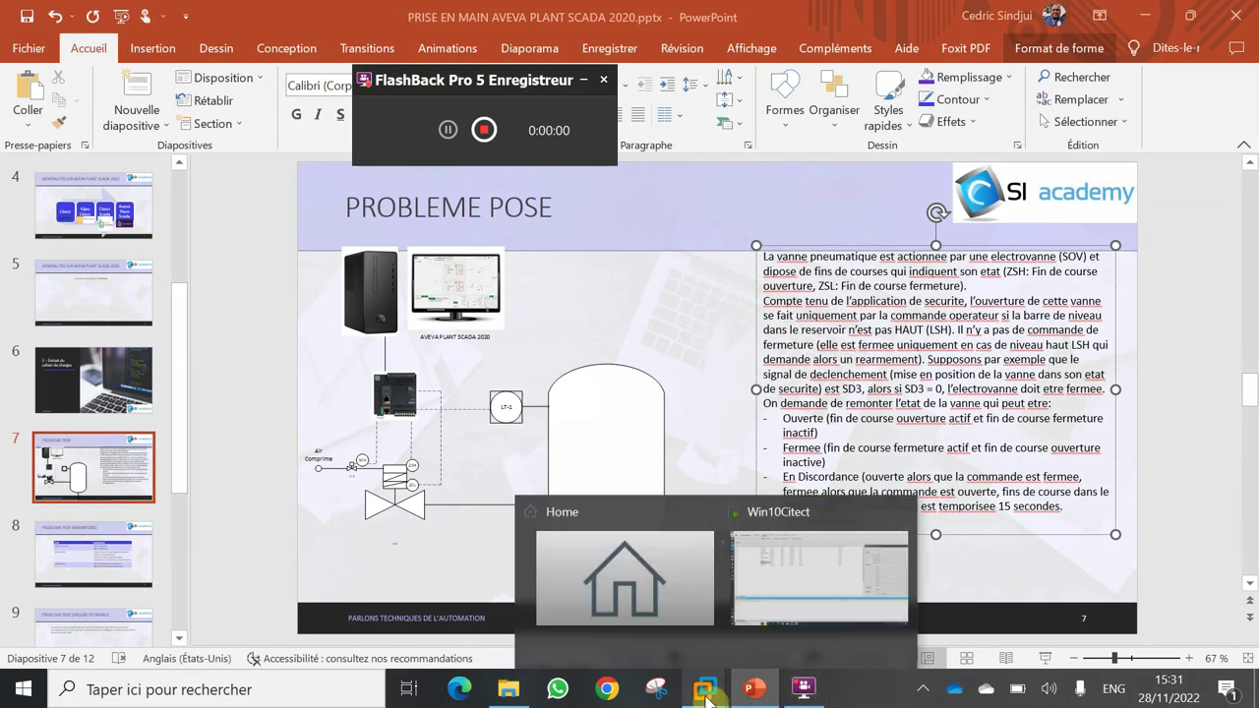
left_click(762, 580)
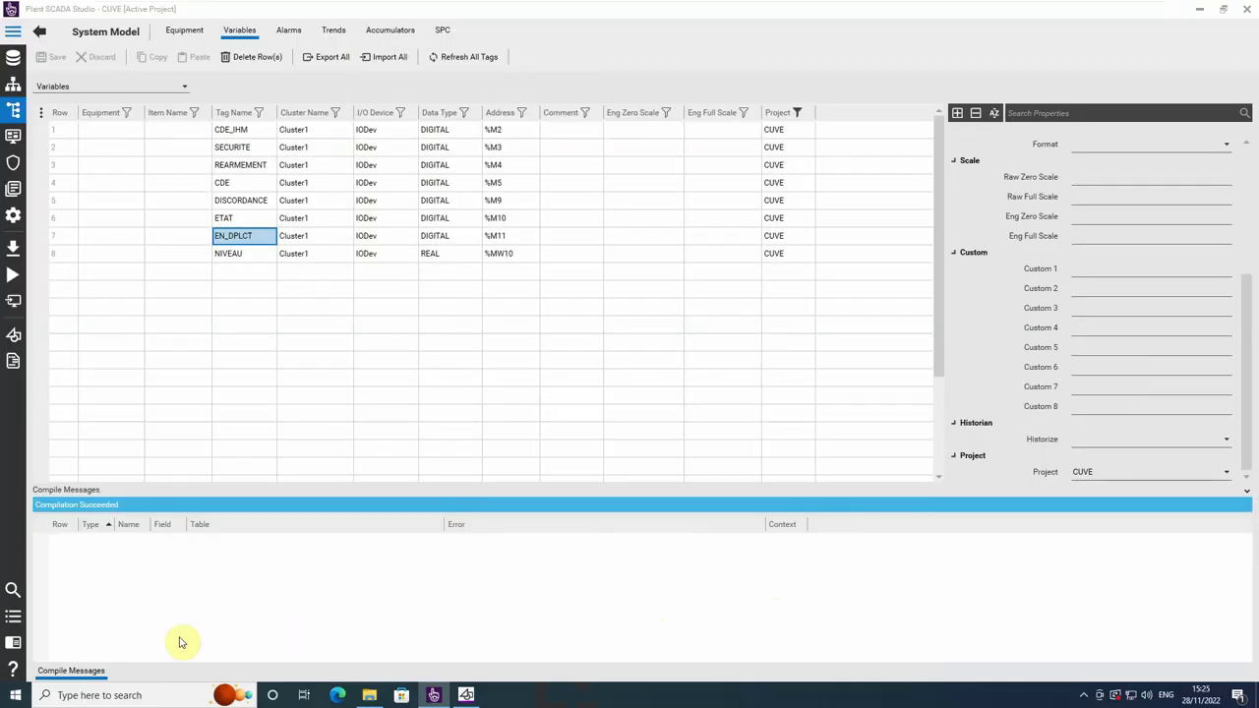
left_click(14, 693)
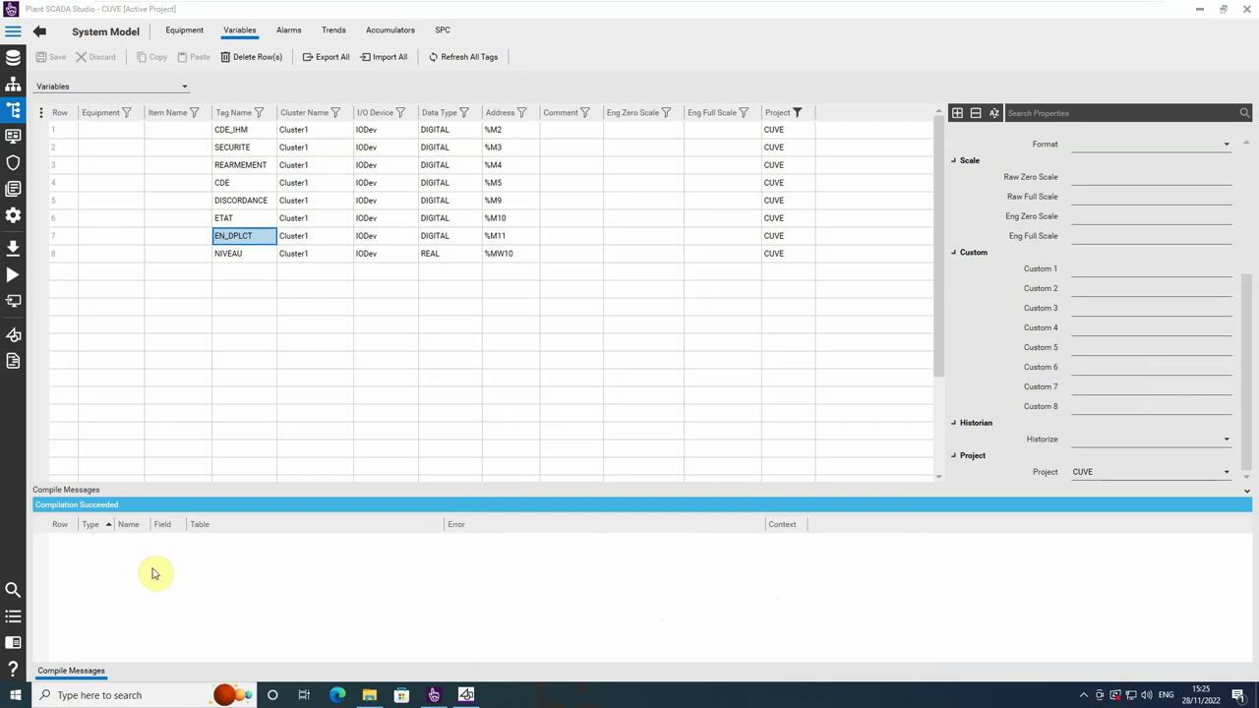
type("CMD")
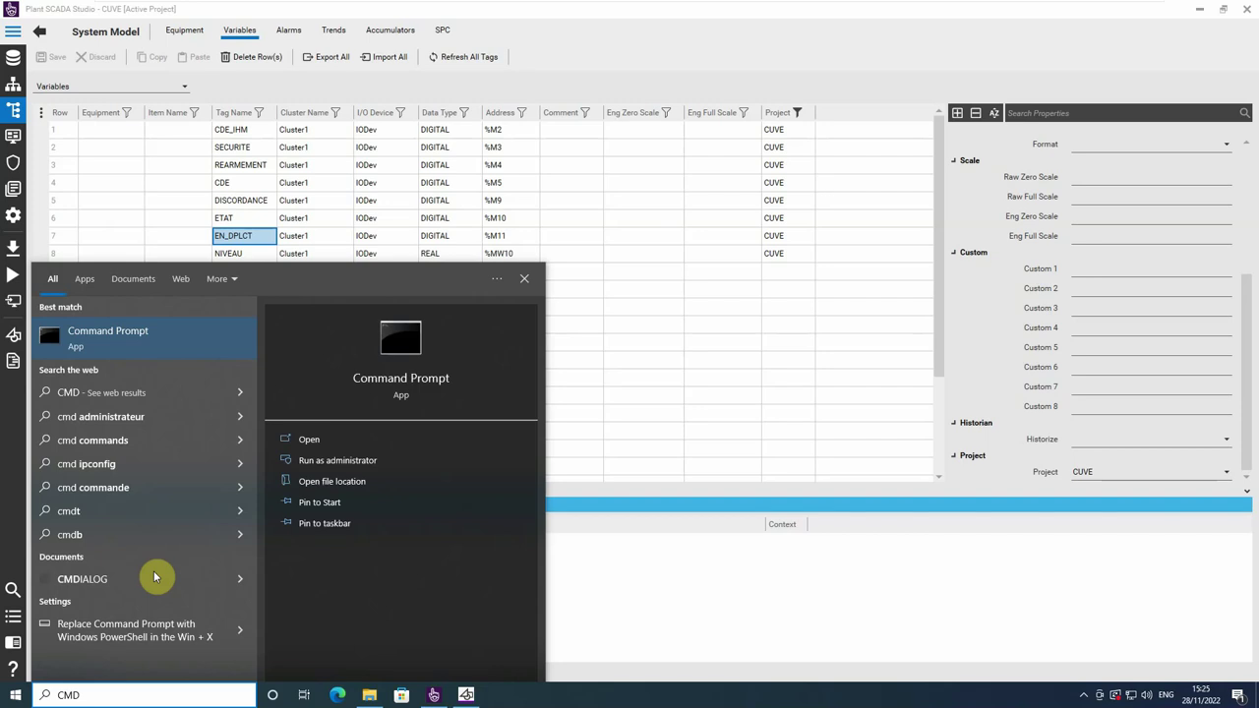
key("Escape")
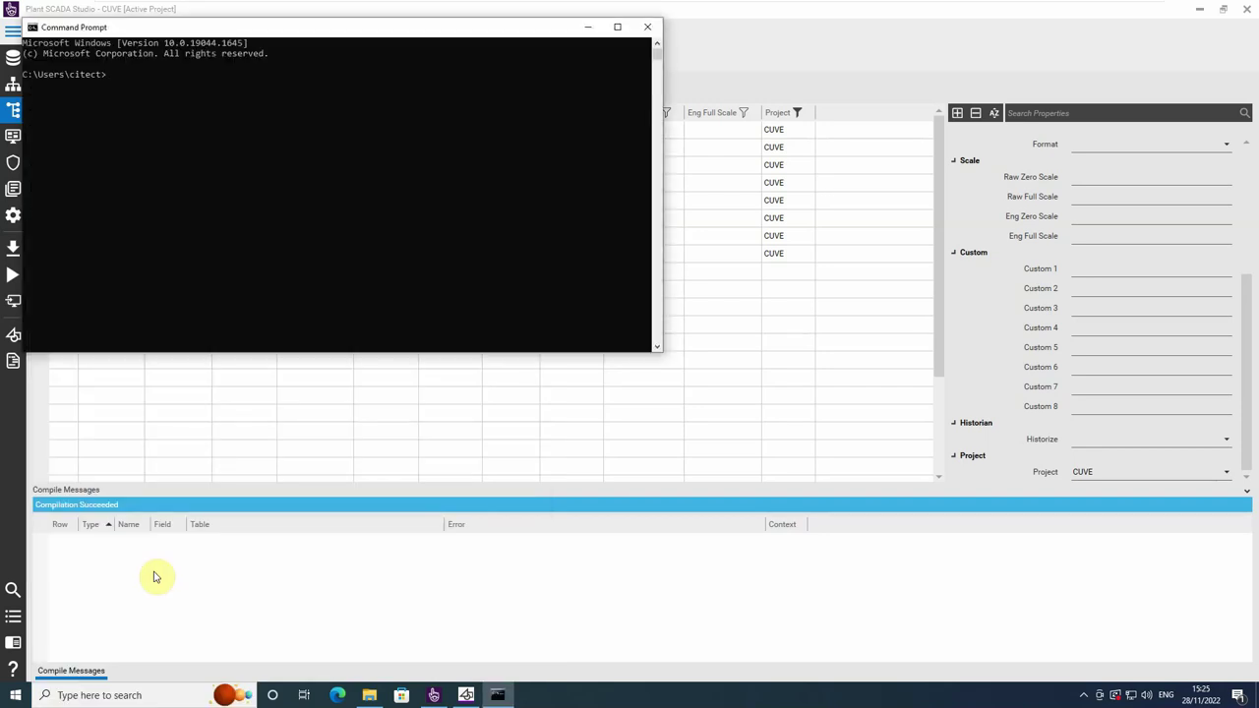
type("ping 192.168.1.4")
key("Return")
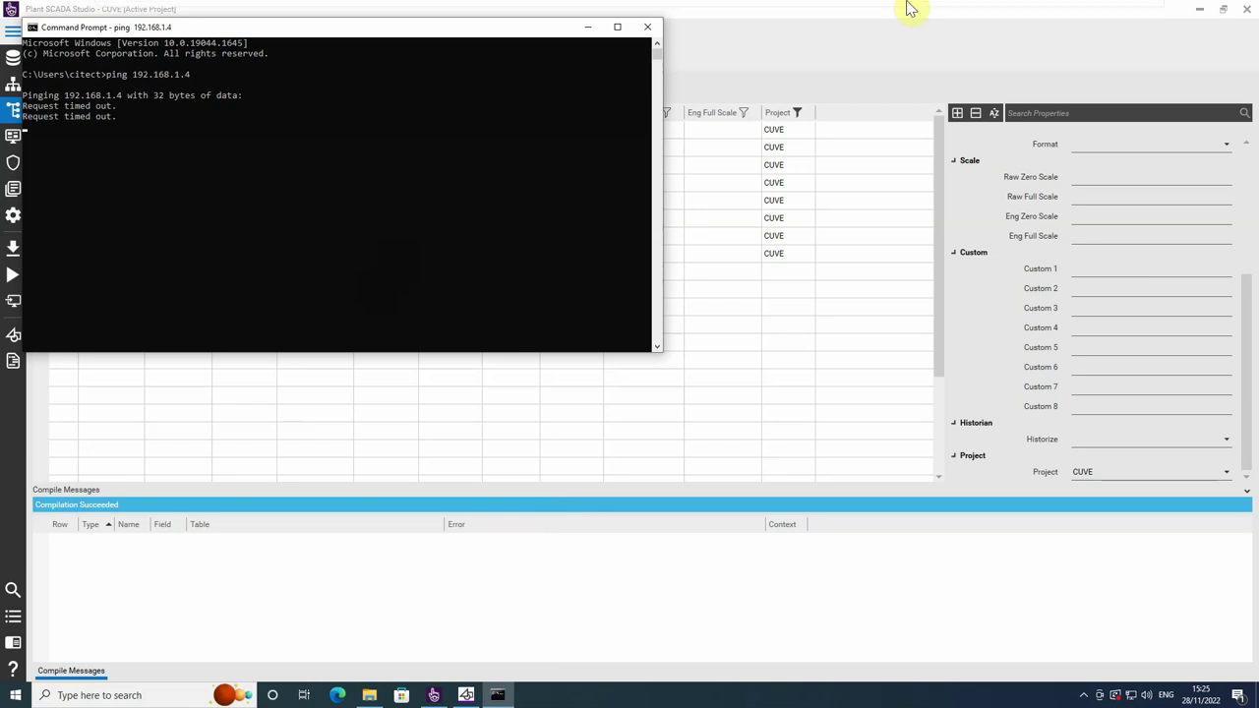
- Minimize the virtual machine and open Device Manager on the host computer
mouse_move(908, 3)
left_click(1094, 19)
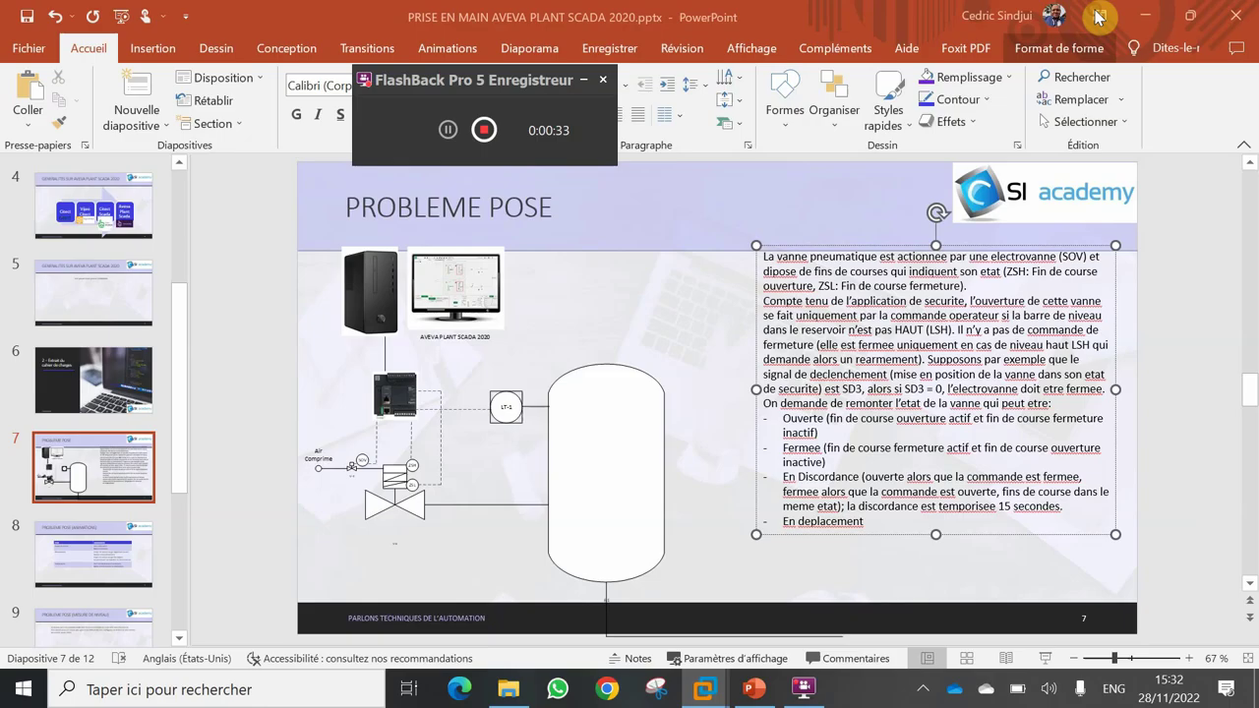
left_click(509, 688)
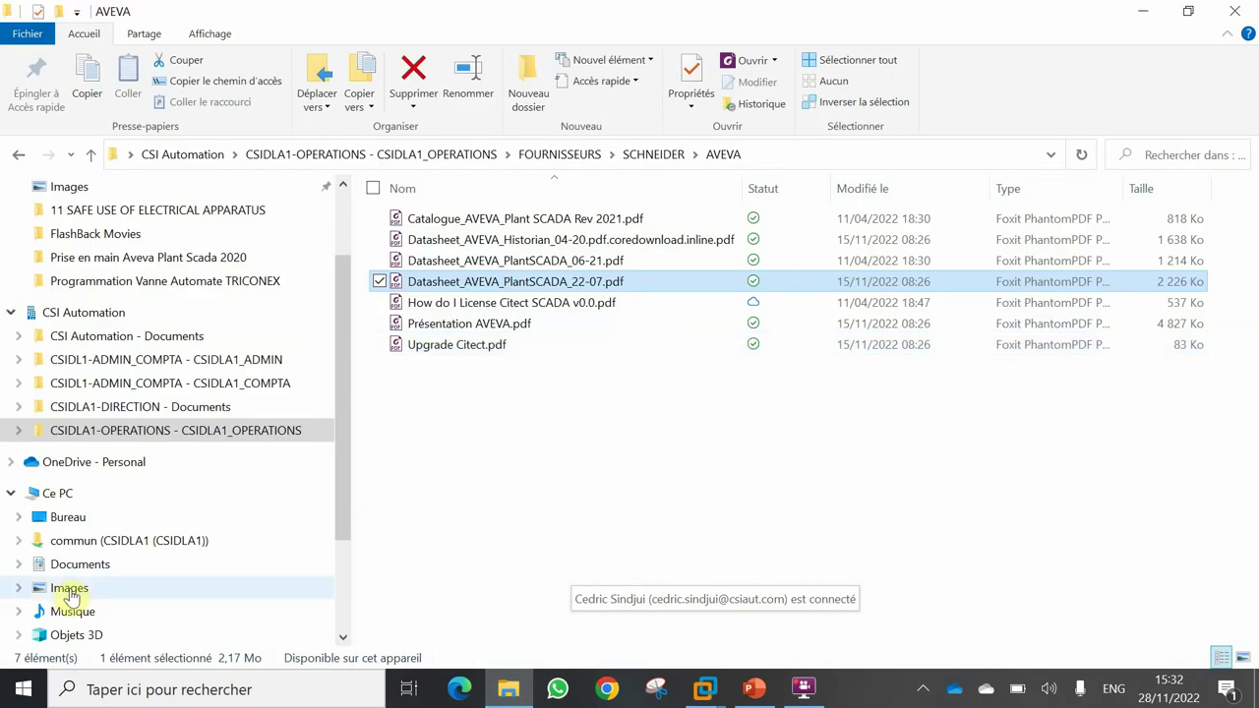
left_click(59, 493)
key("super")
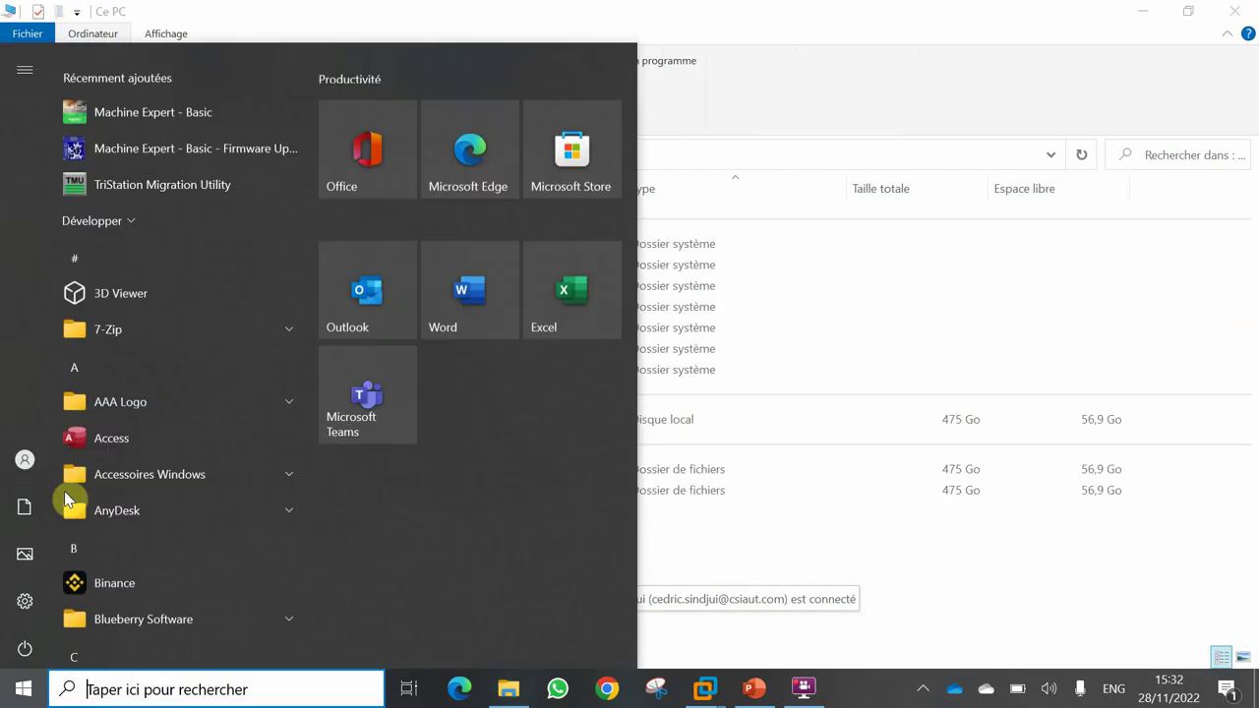
type("DEVICE")
key("Escape")
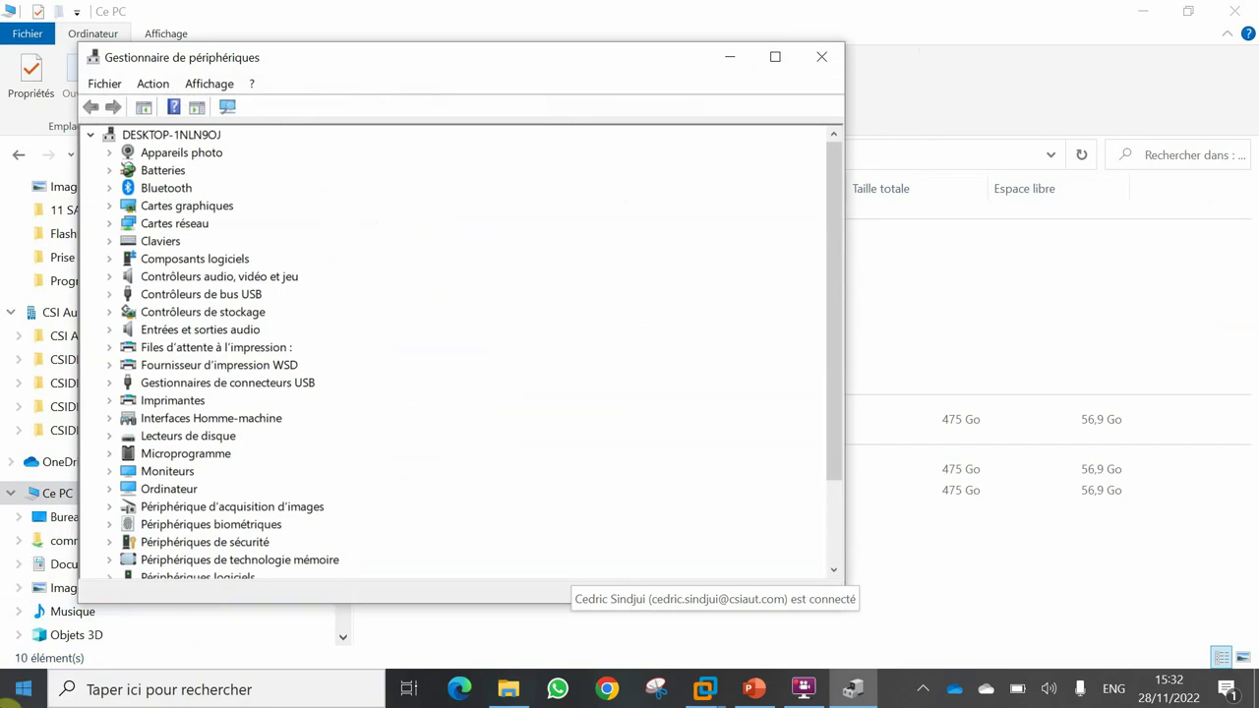
- Open the host's Network and Sharing Center and display the network adapter connections
left_click(20, 690)
type("c")
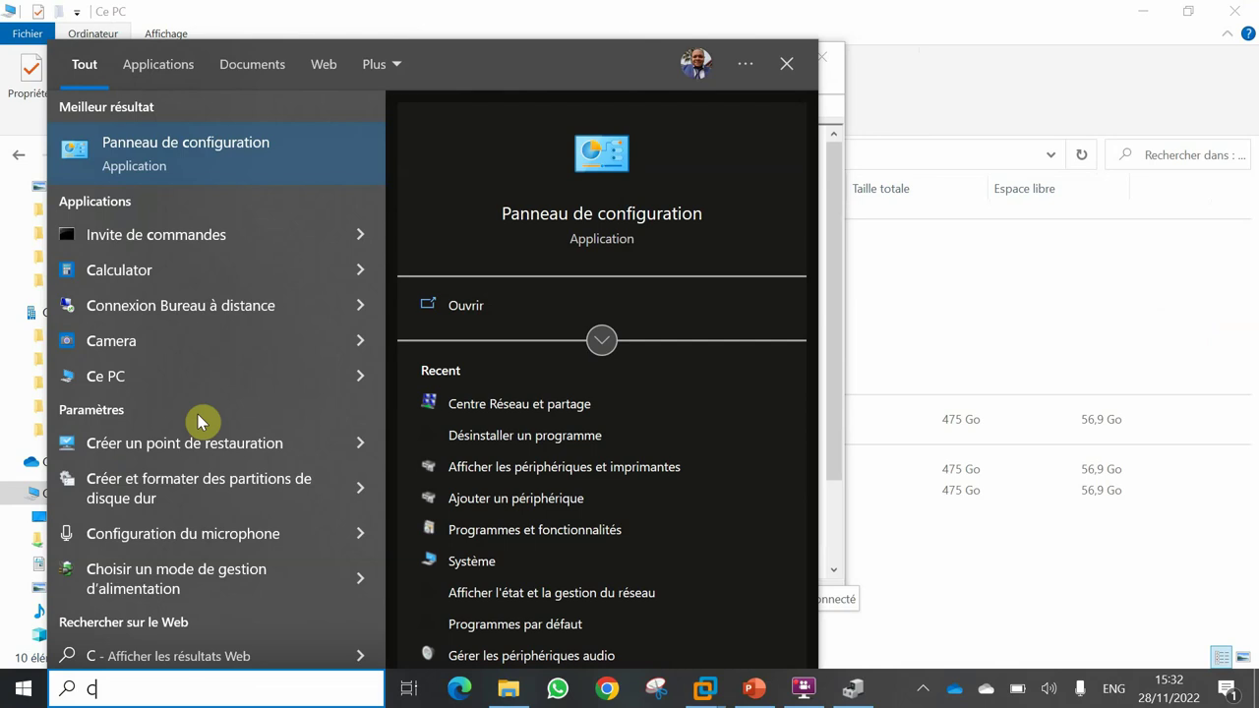
left_click(519, 409)
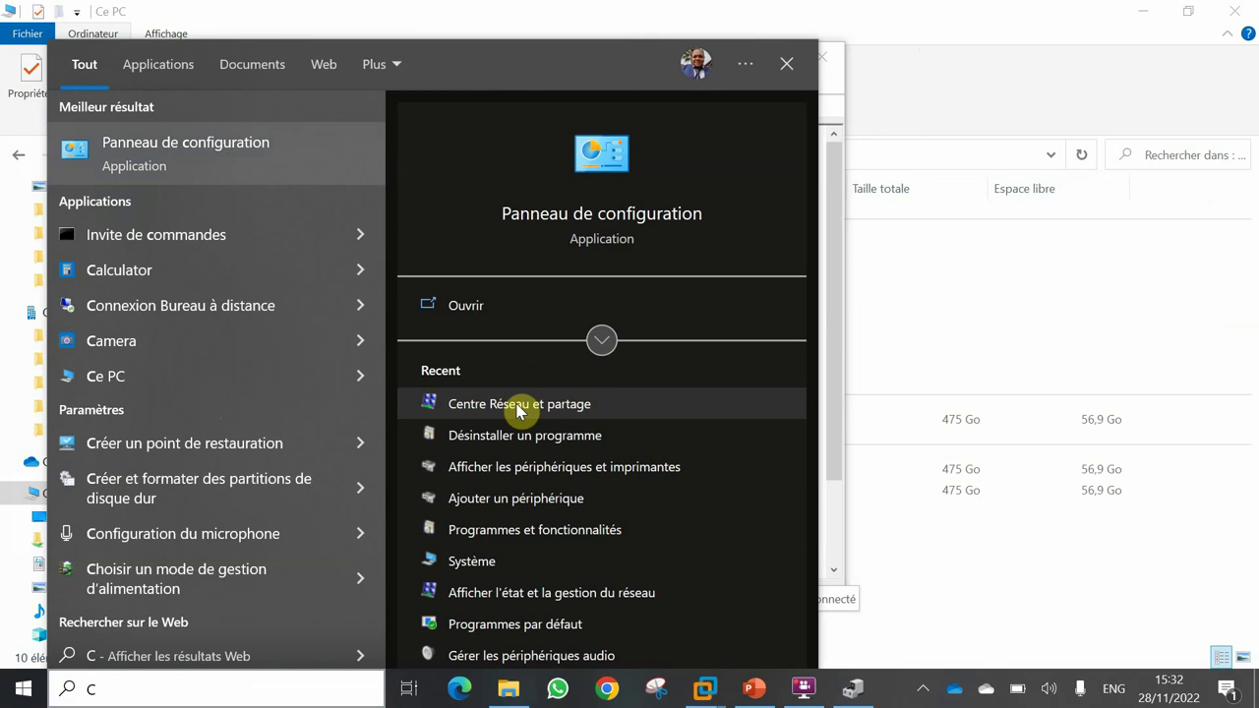
left_click(518, 409)
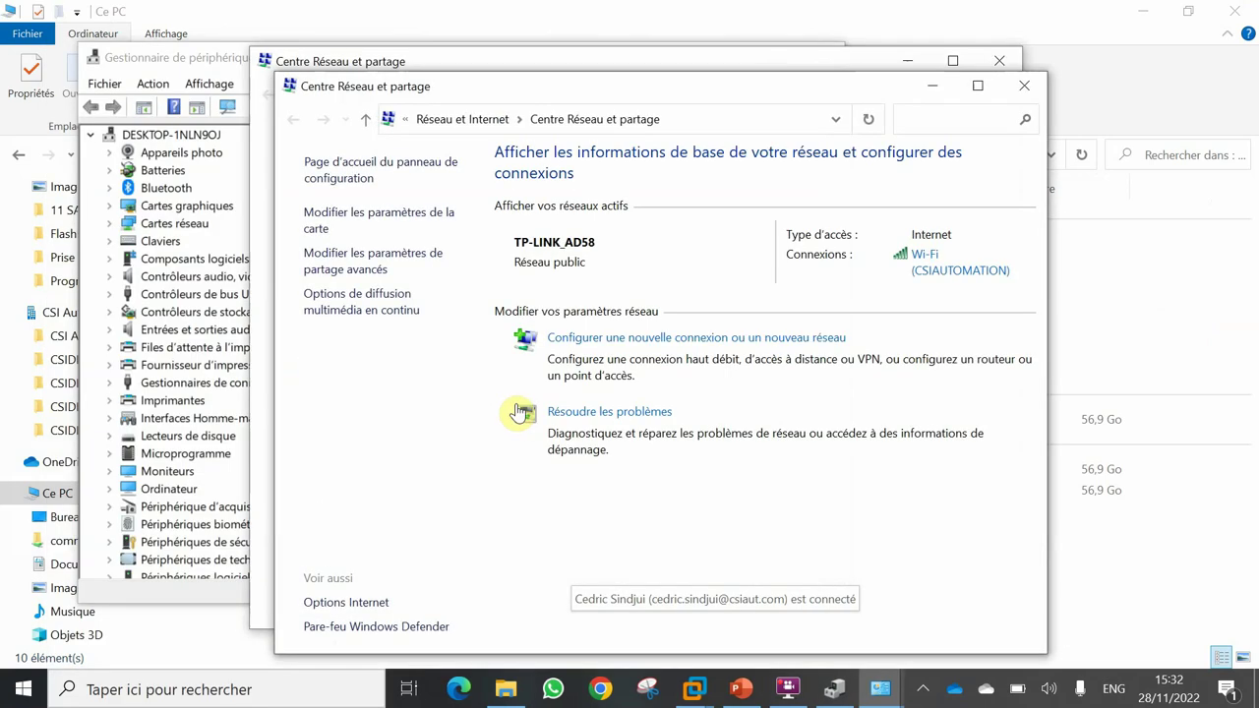
left_click(377, 229)
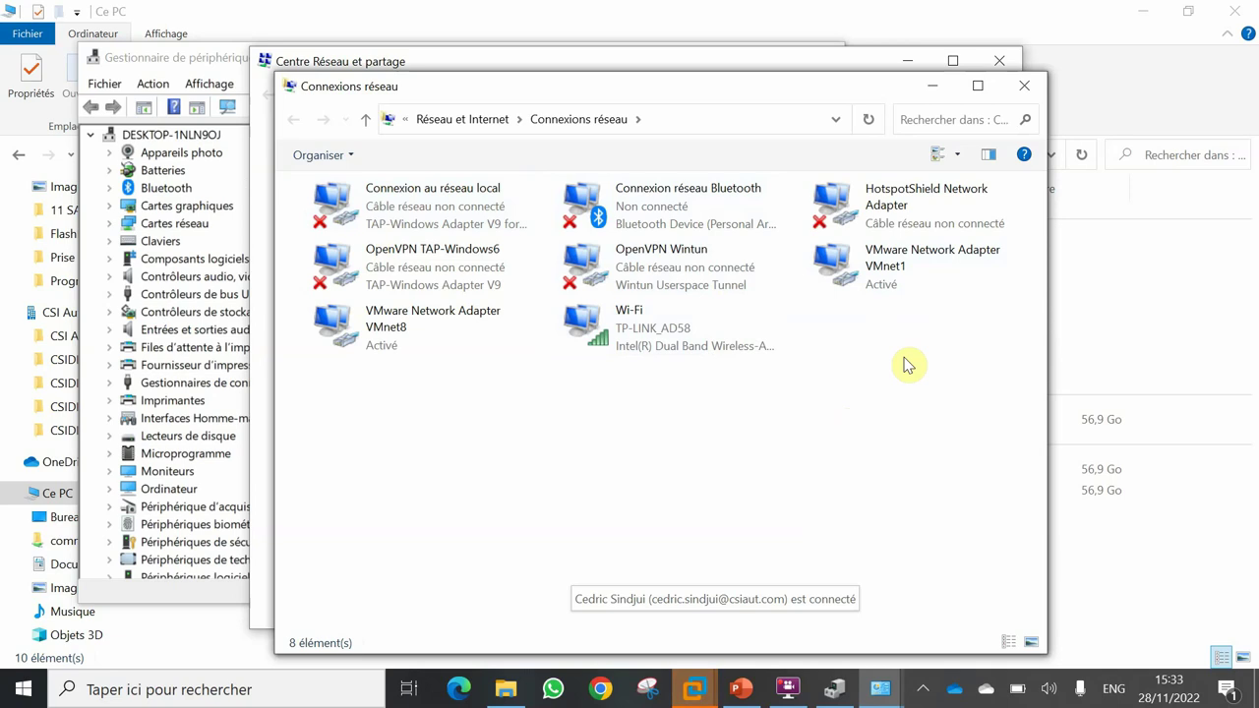
- Switch towards the Win10Citect virtual machine and assign the Logitech C270 HD WEBCAM to the host
left_click(693, 688)
left_click(757, 588)
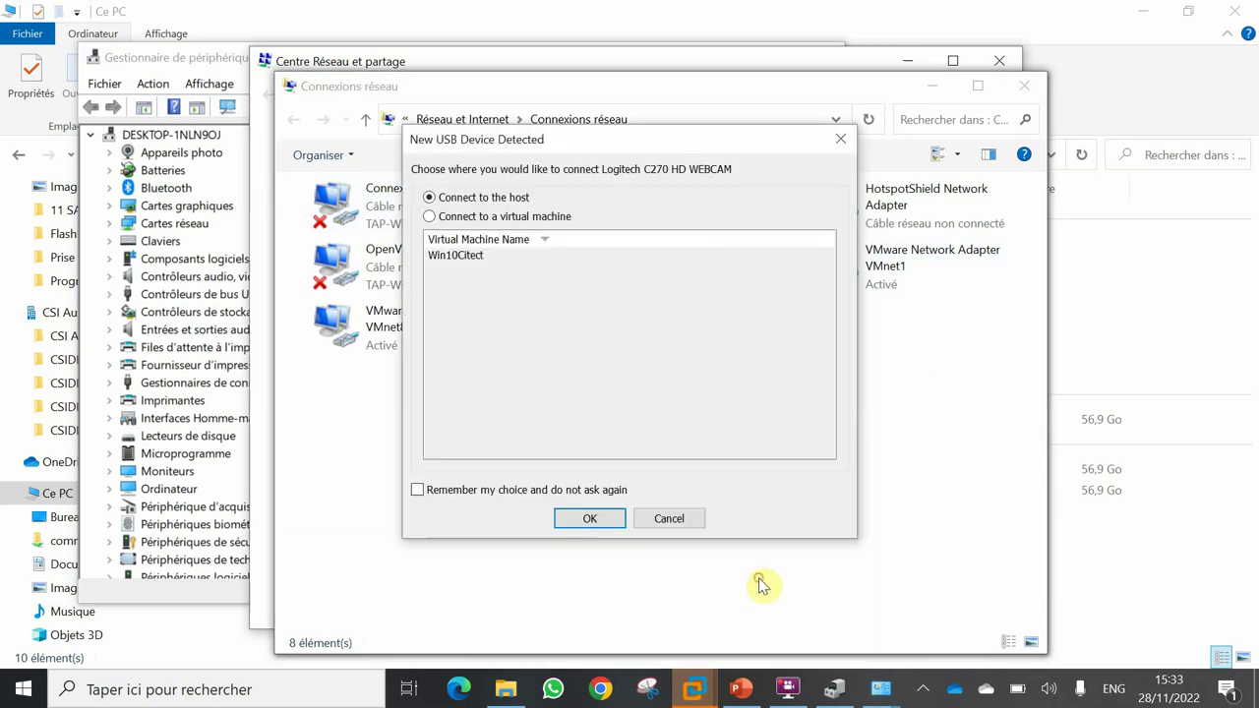
left_click(605, 521)
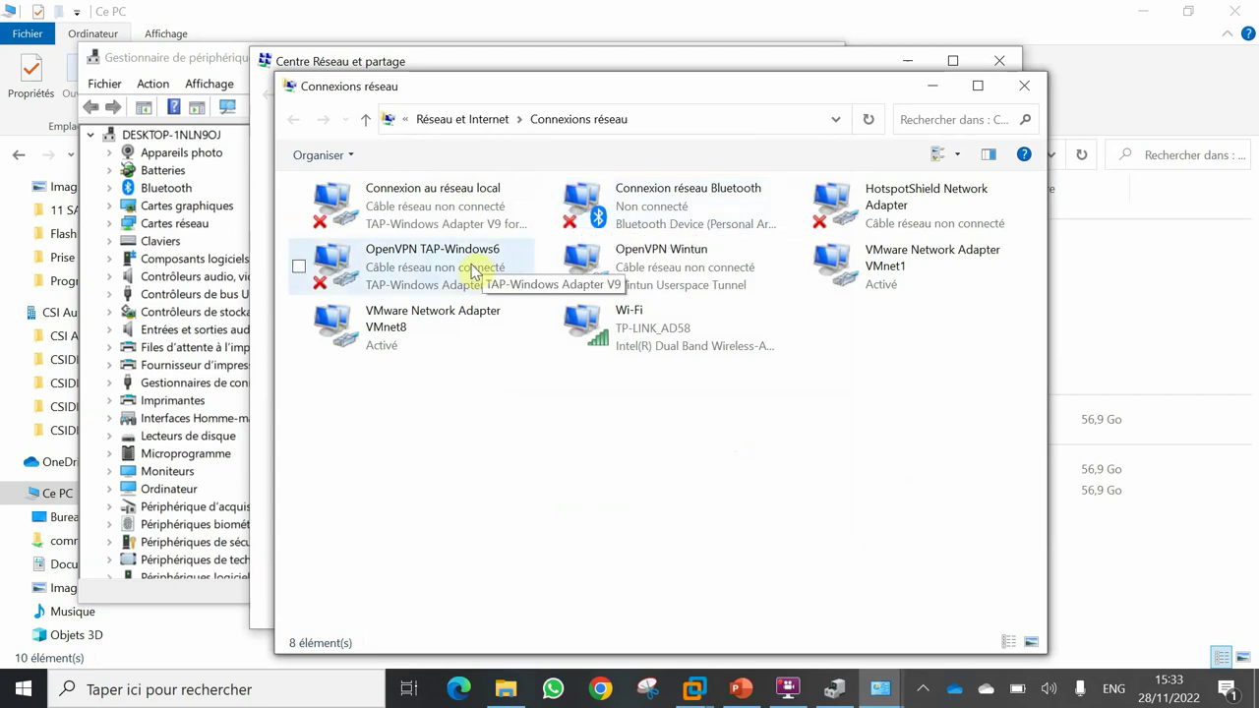
- Refresh the host's list of network connections
right_click(725, 405)
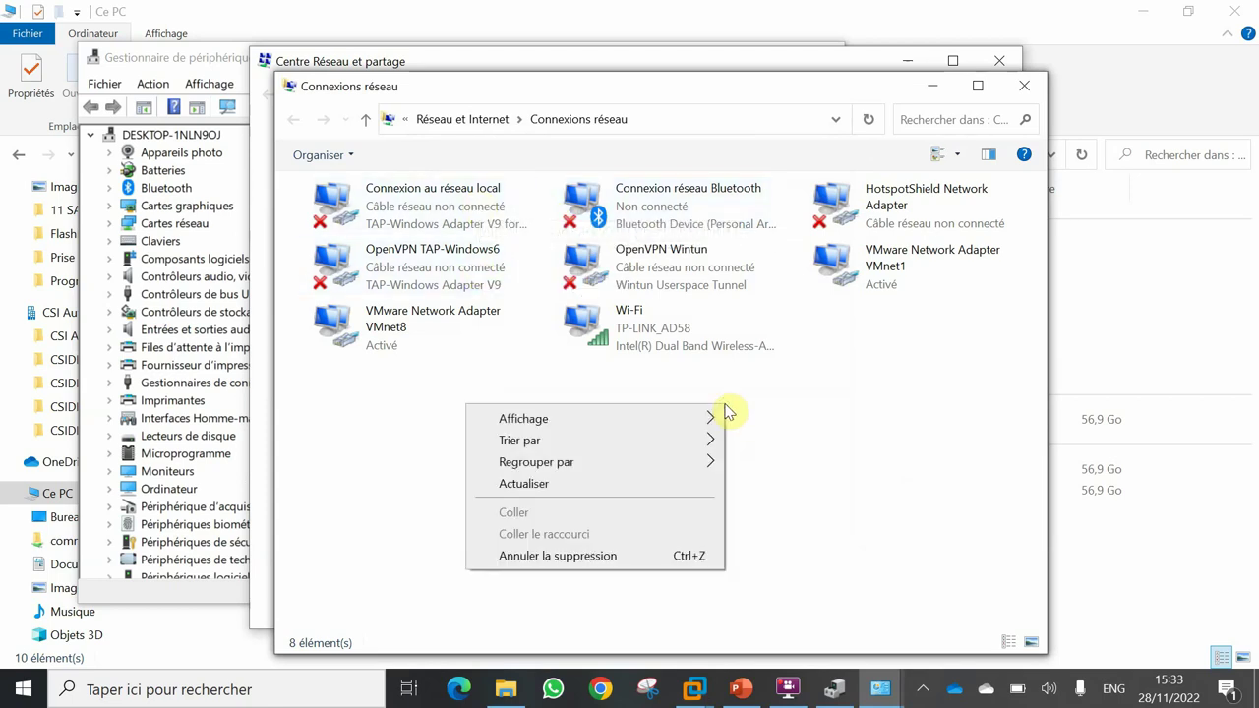
left_click(645, 480)
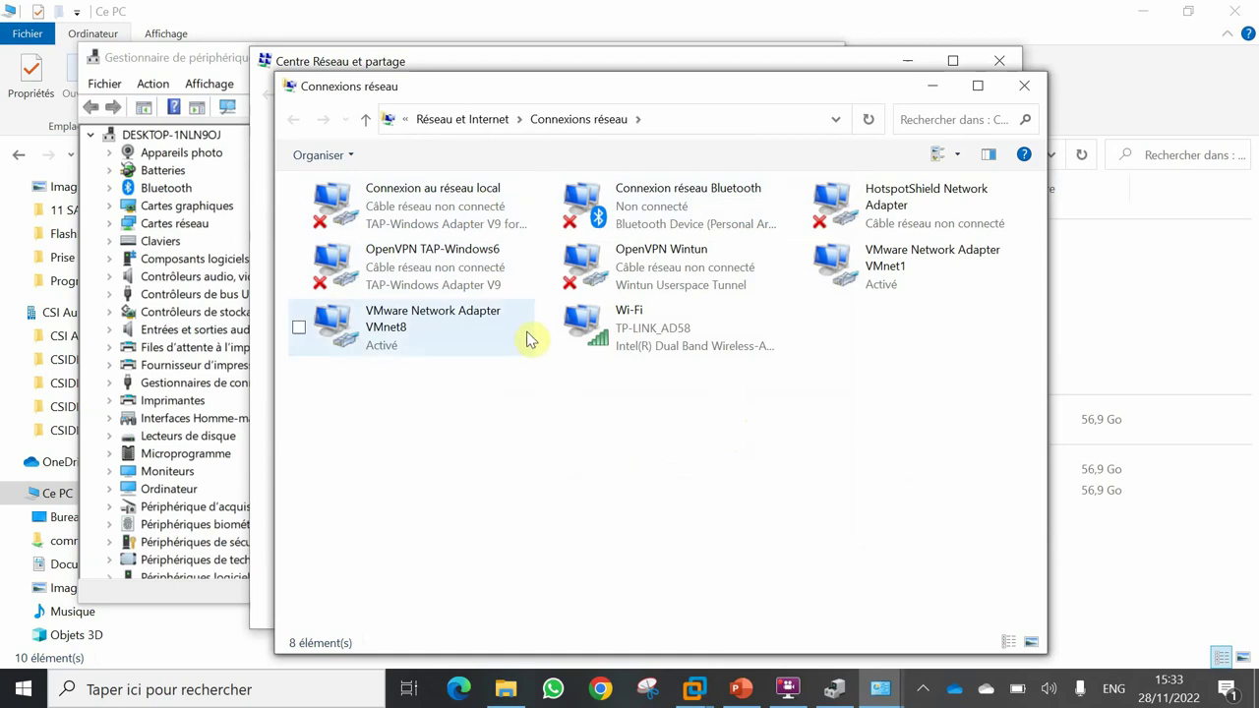
right_click(474, 425)
left_click(390, 499)
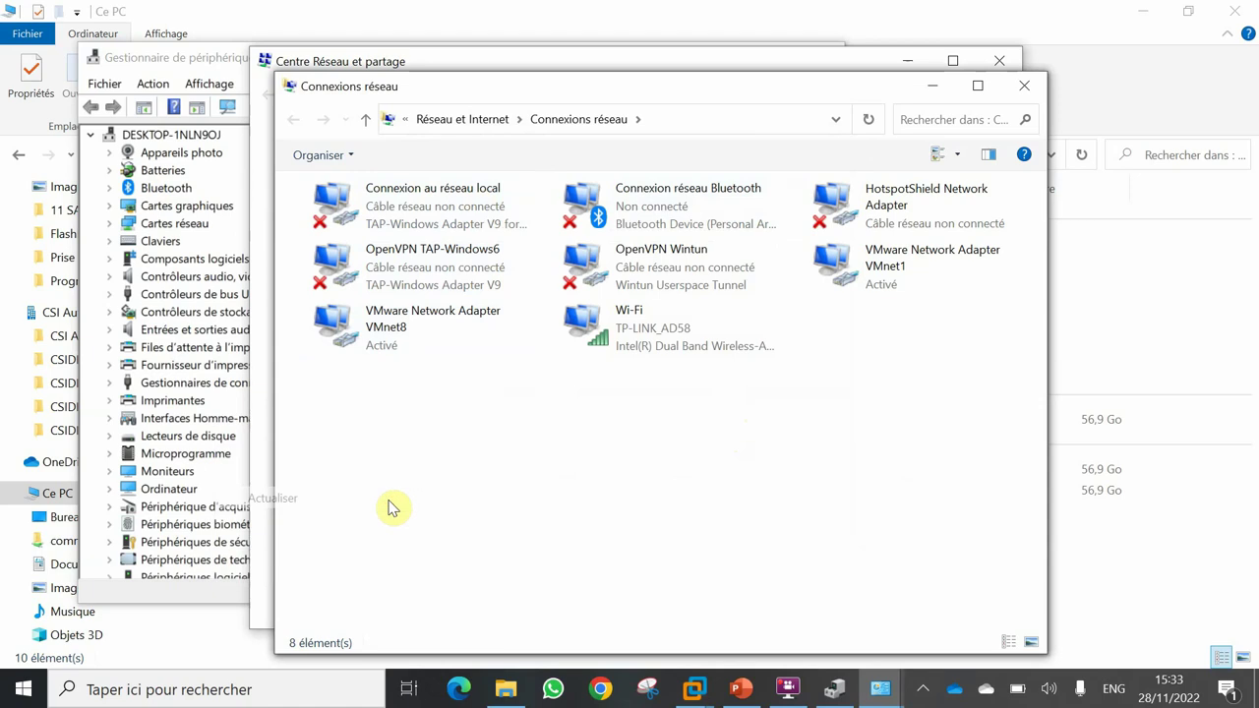
left_click(787, 688)
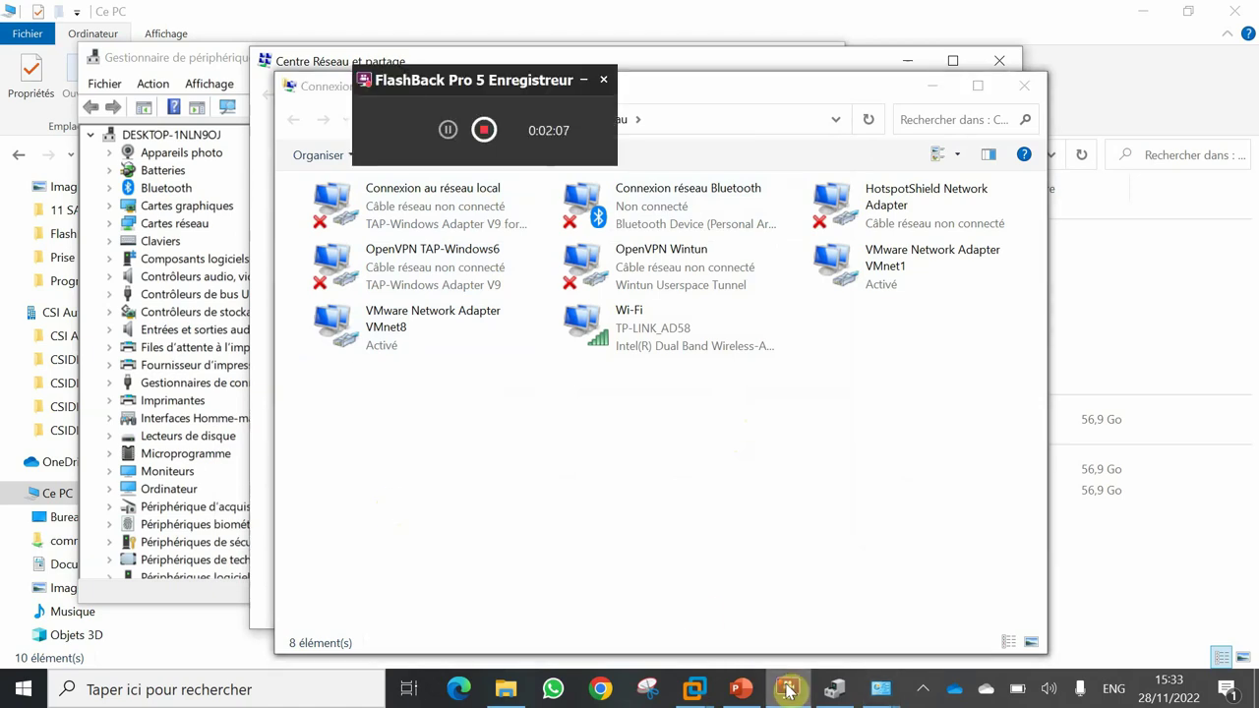
left_click(447, 130)
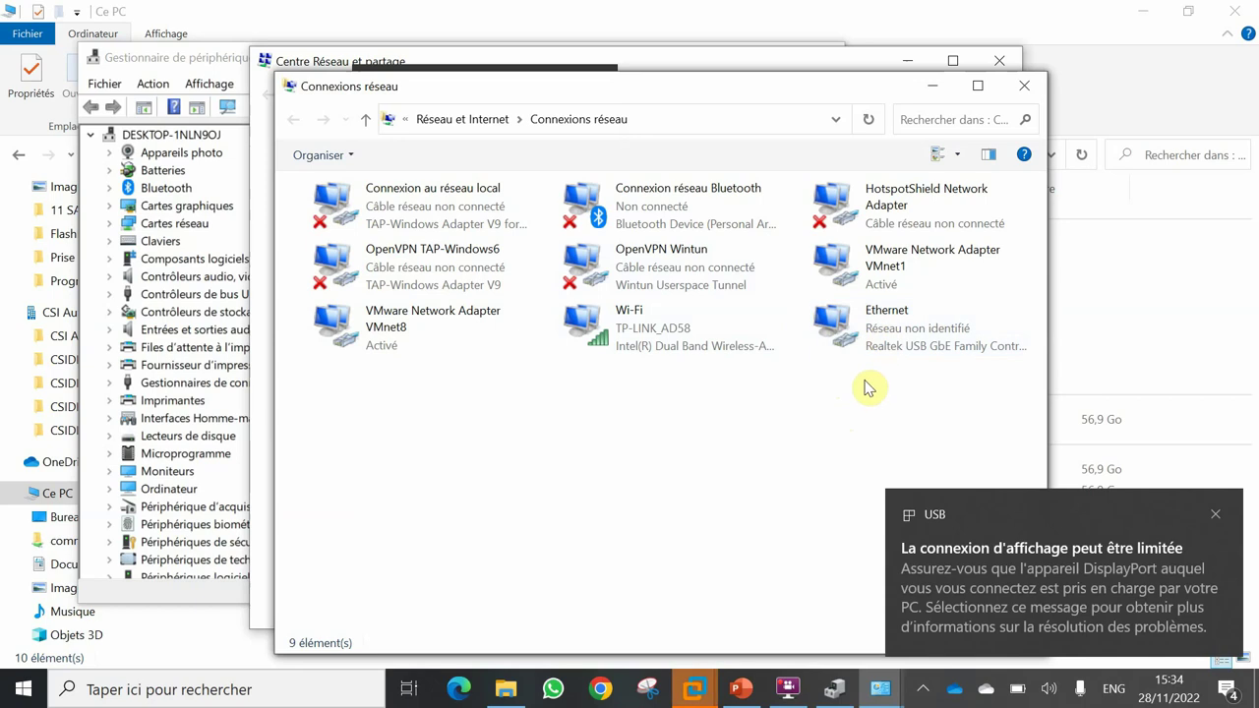
- Select the host's Ethernet connection, assign the Telemecanique M221 Controller to the host, and dismiss the removable devices hint
left_click(903, 350)
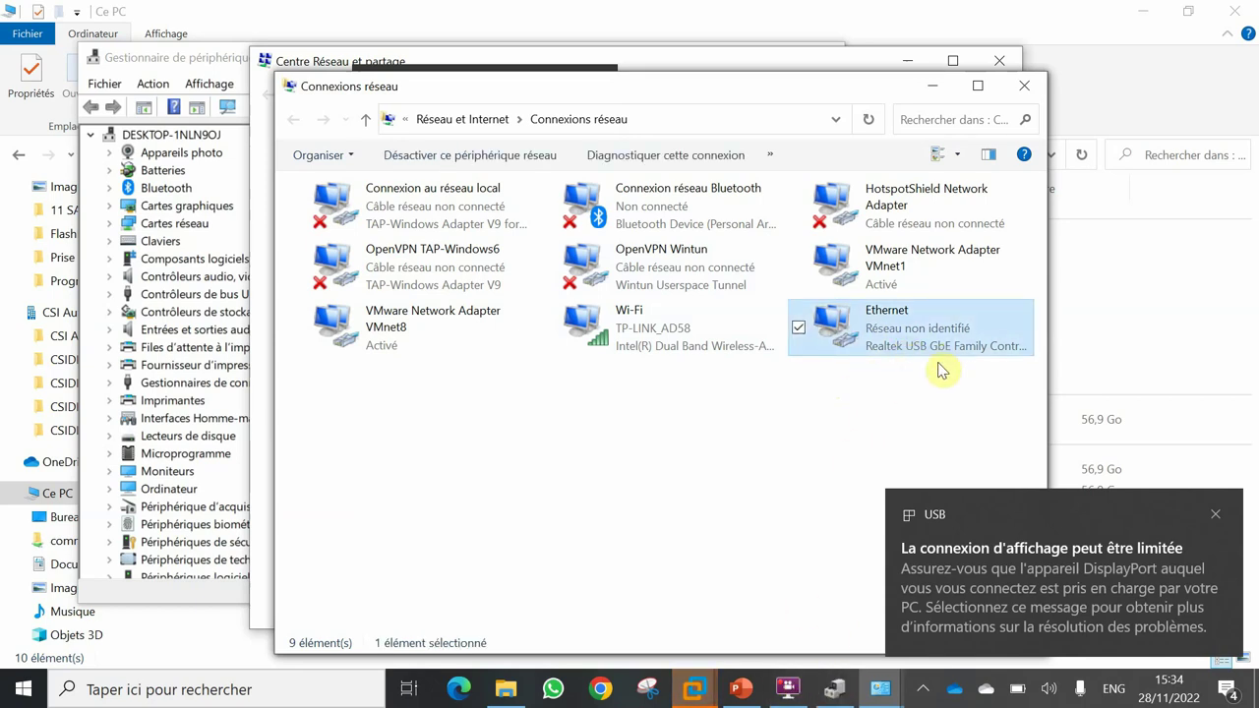
mouse_move(700, 688)
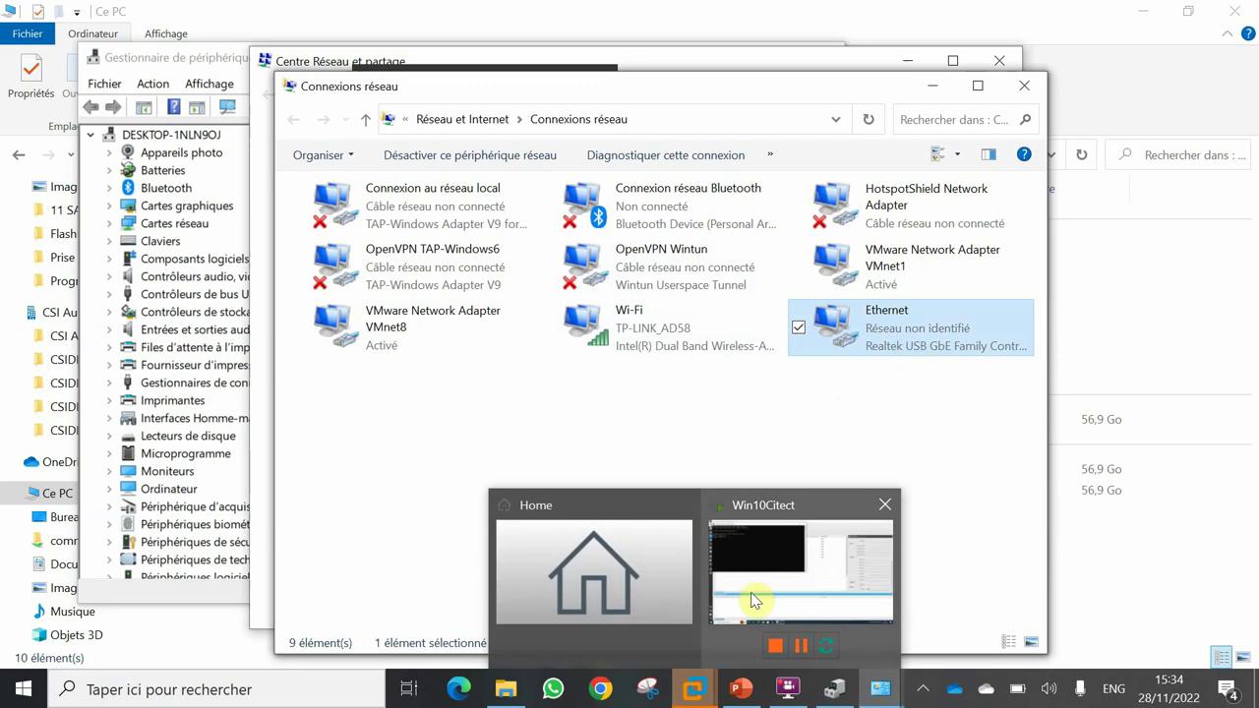
left_click(753, 600)
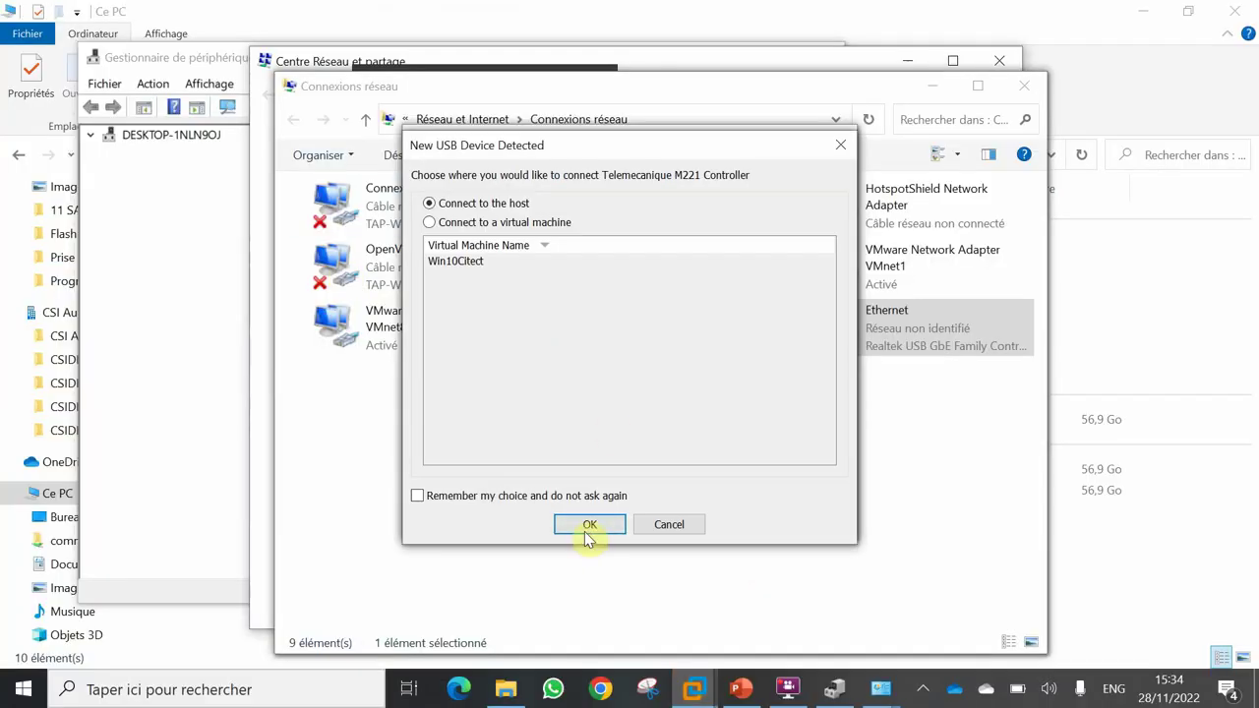
left_click(589, 526)
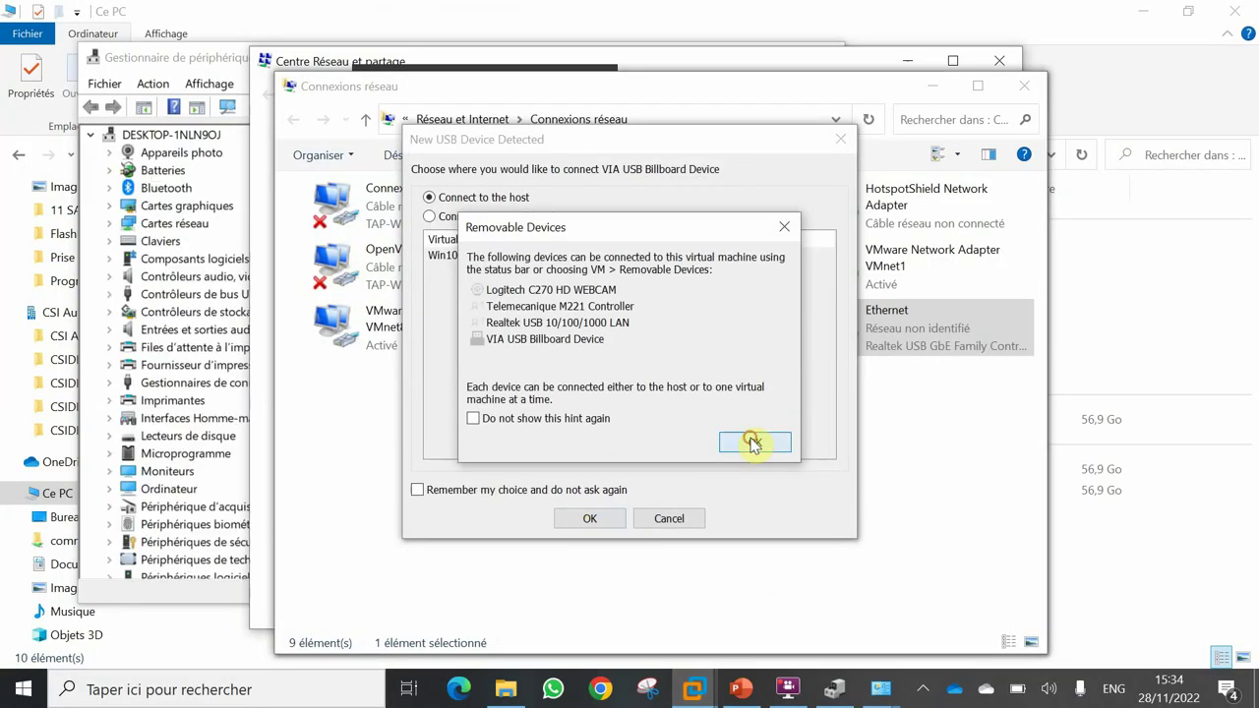
left_click(752, 443)
left_click(786, 688)
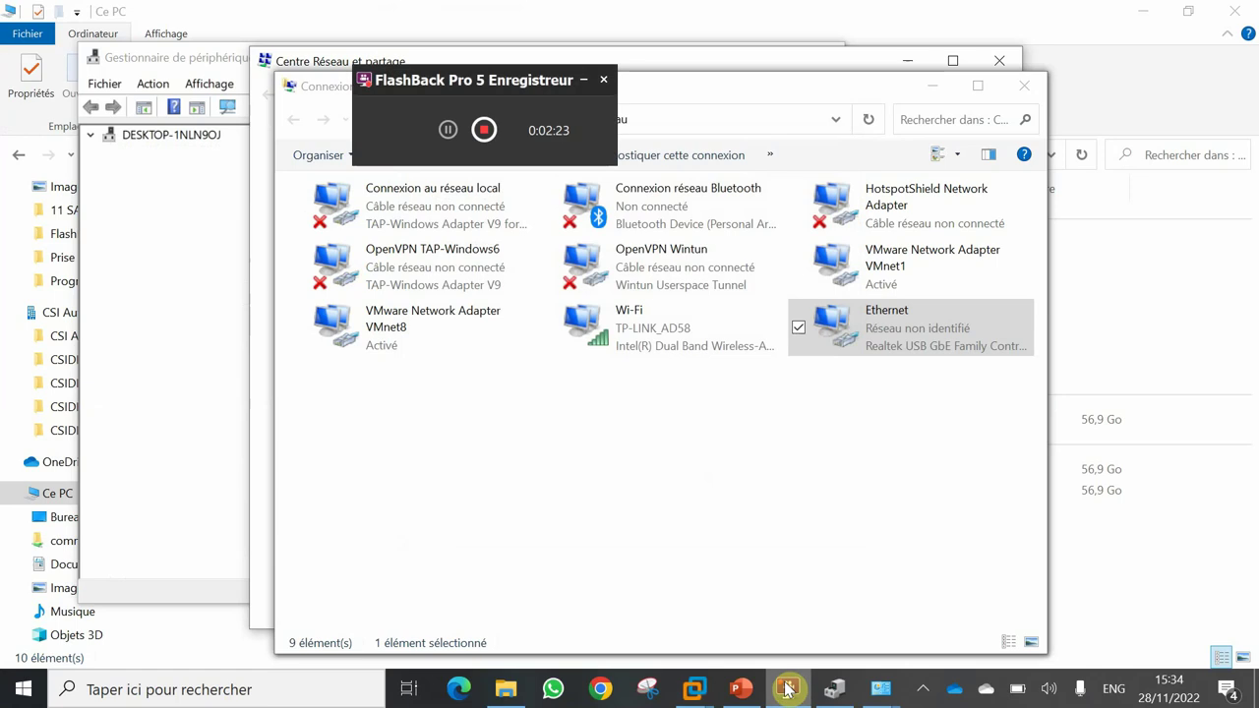
- Switch to the Win10Citect virtual machine and ping 192.168.1.4 twice from the Command Prompt
mouse_move(693, 689)
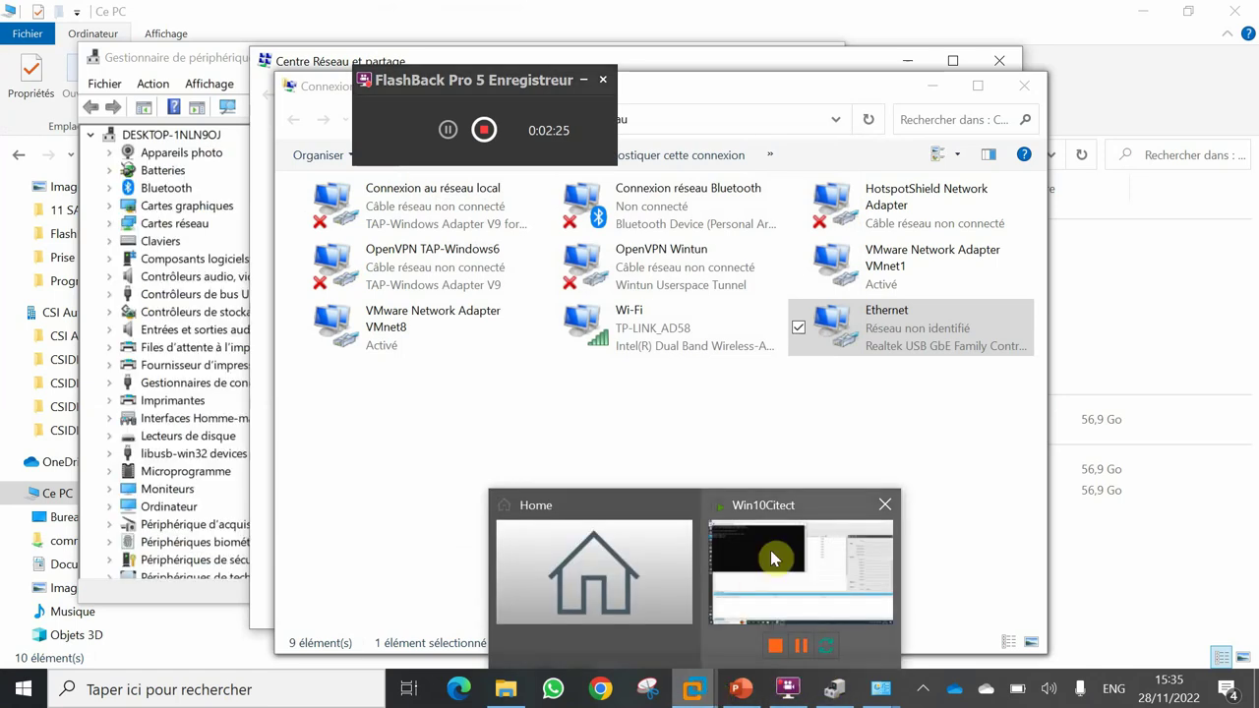
left_click(771, 559)
left_click(219, 203)
key("Up")
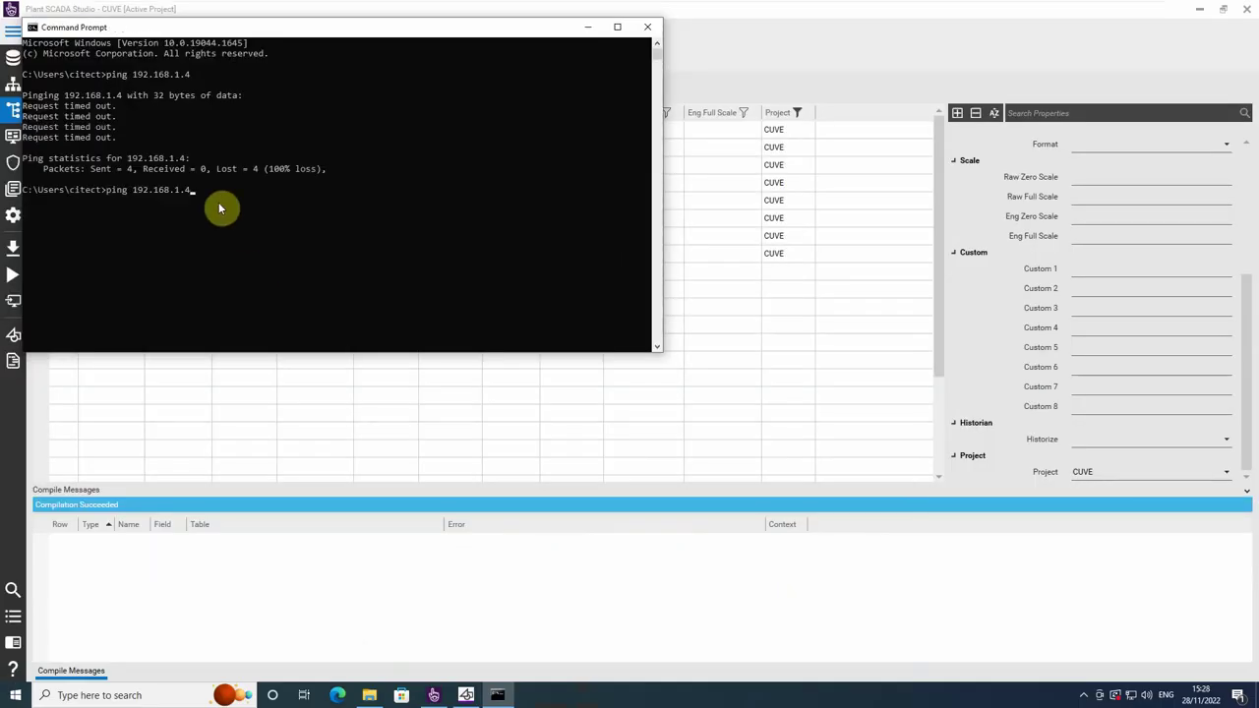
key("Return")
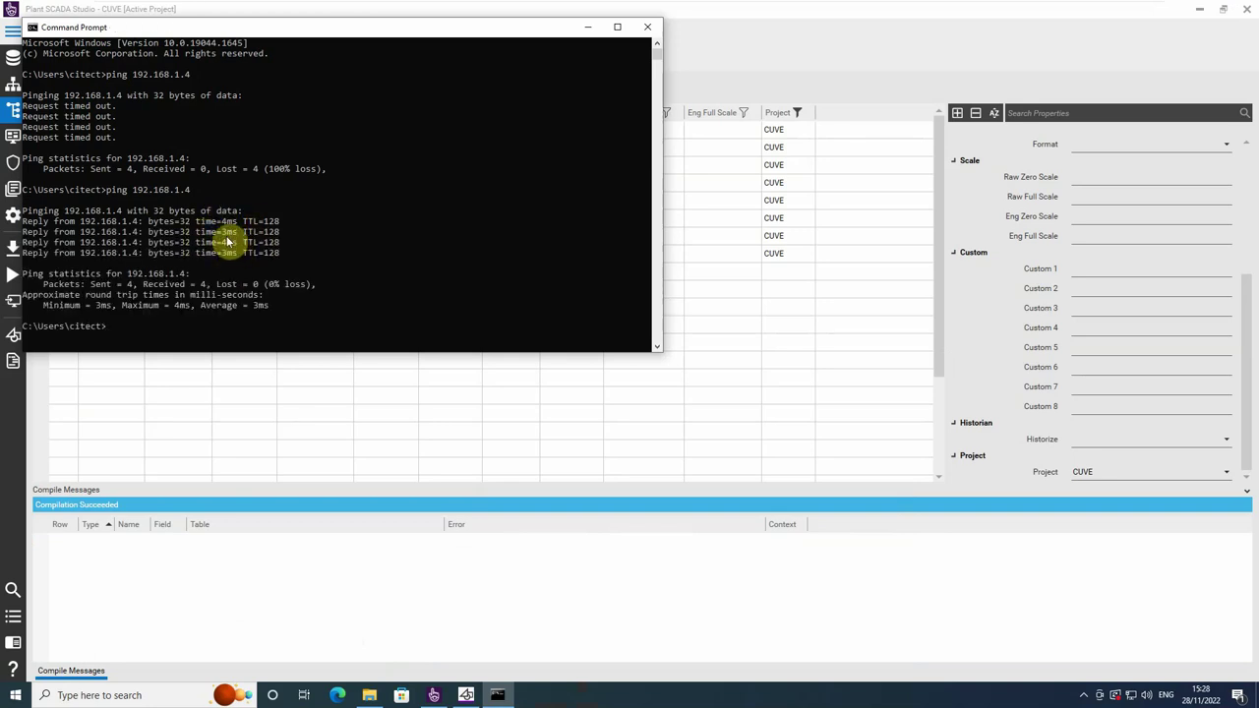
key("Up")
key("Return")
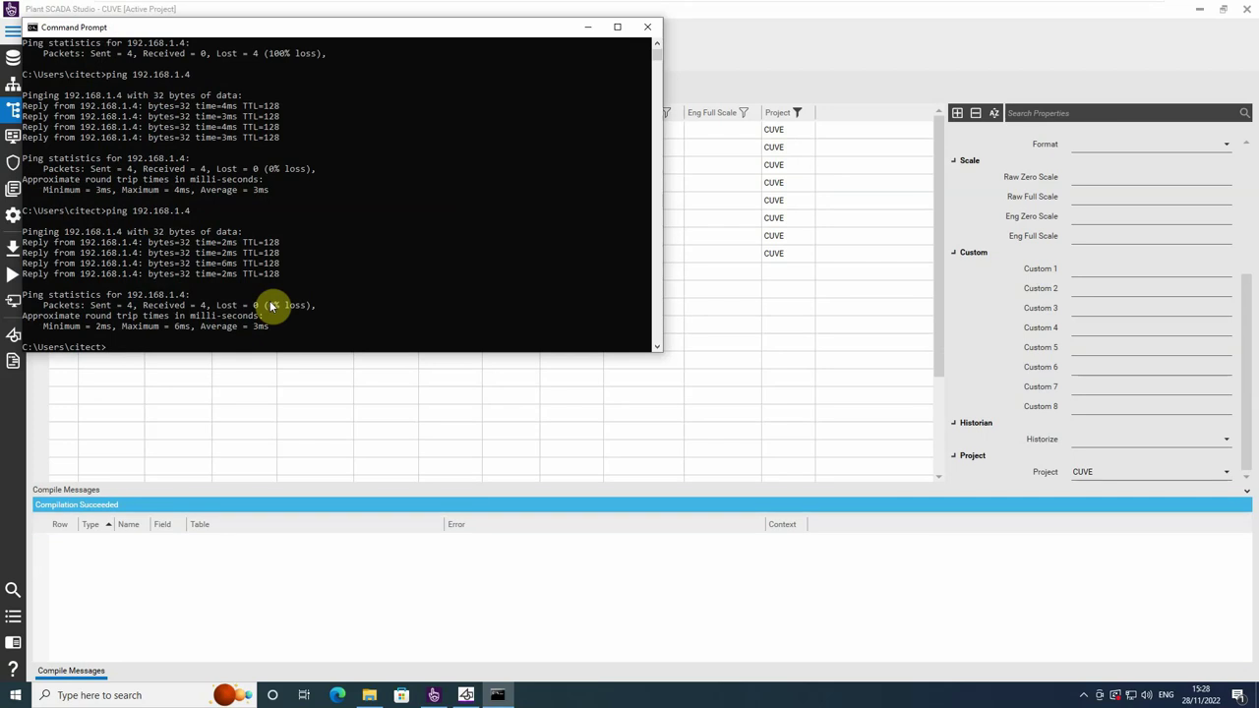
- Return to Plant SCADA Studio, run the active CUVE project, and close the Command Prompt window
left_click(743, 56)
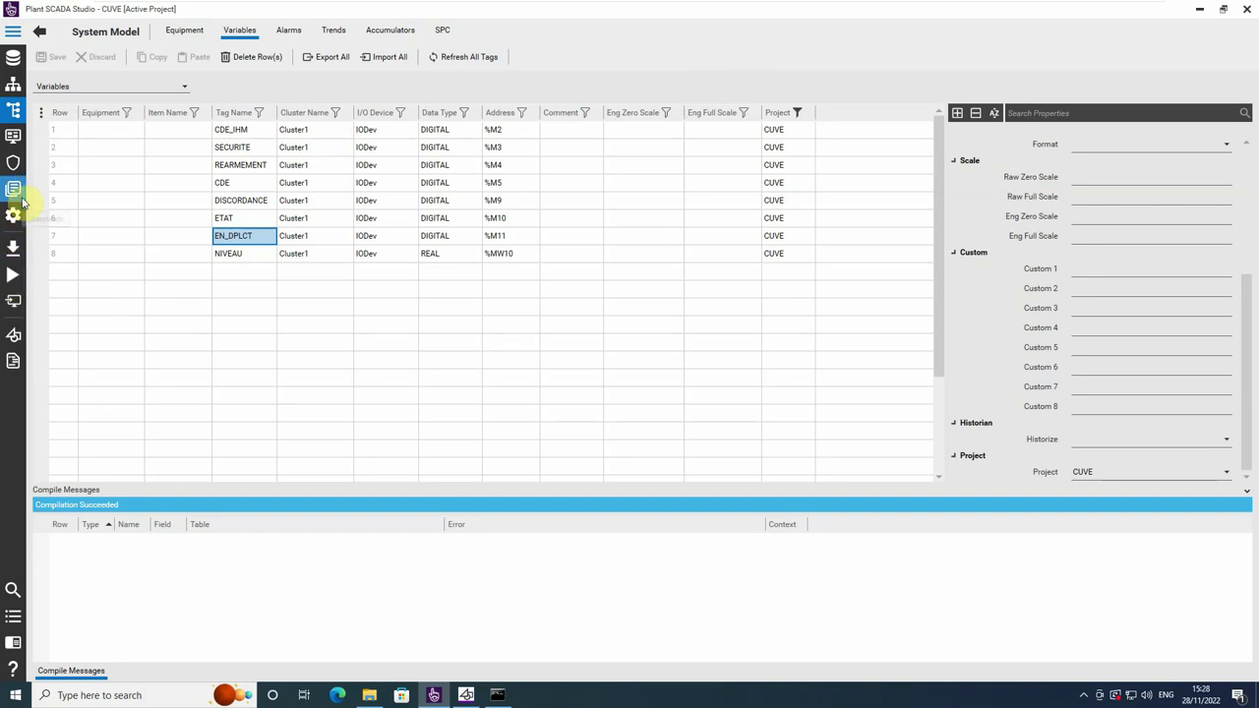
left_click(12, 285)
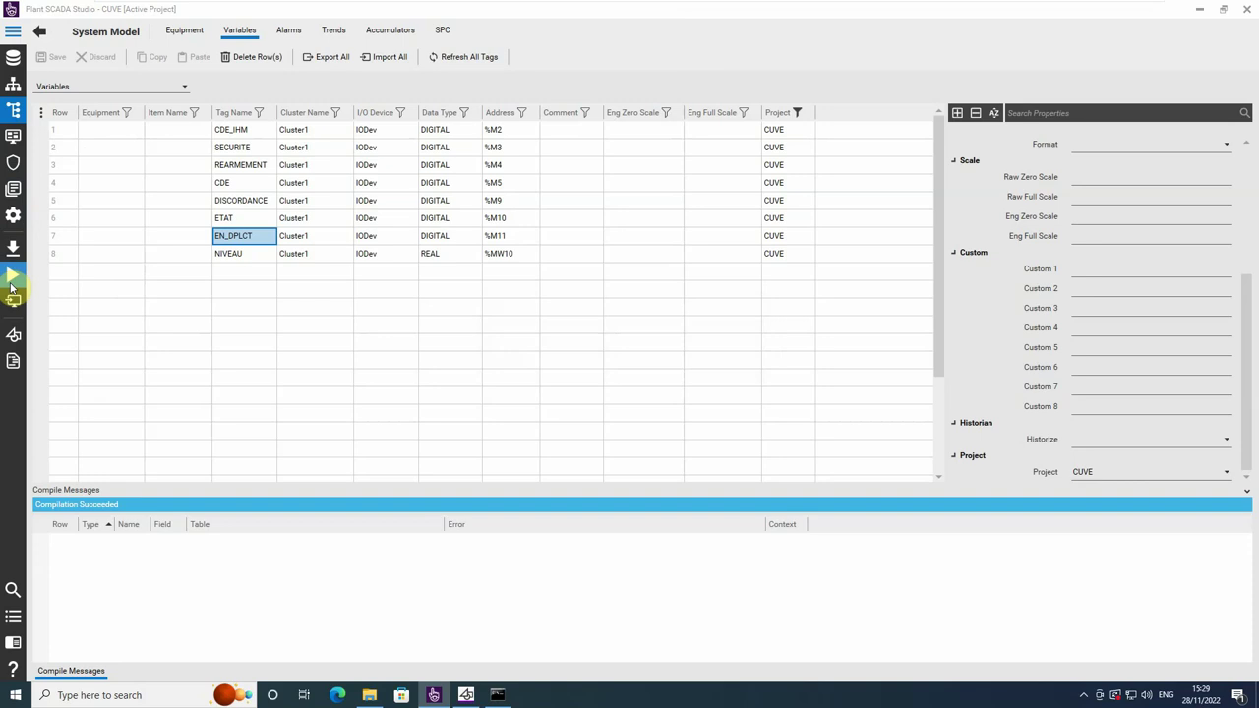
mouse_move(469, 698)
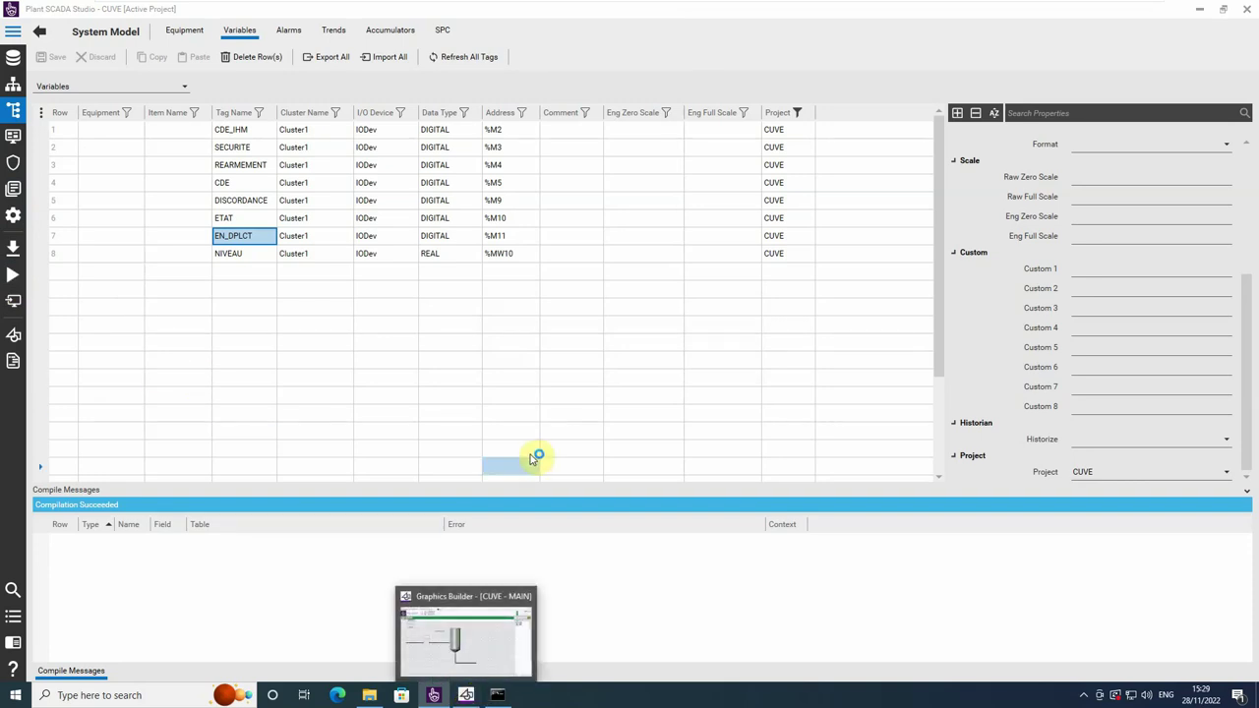
left_click(498, 695)
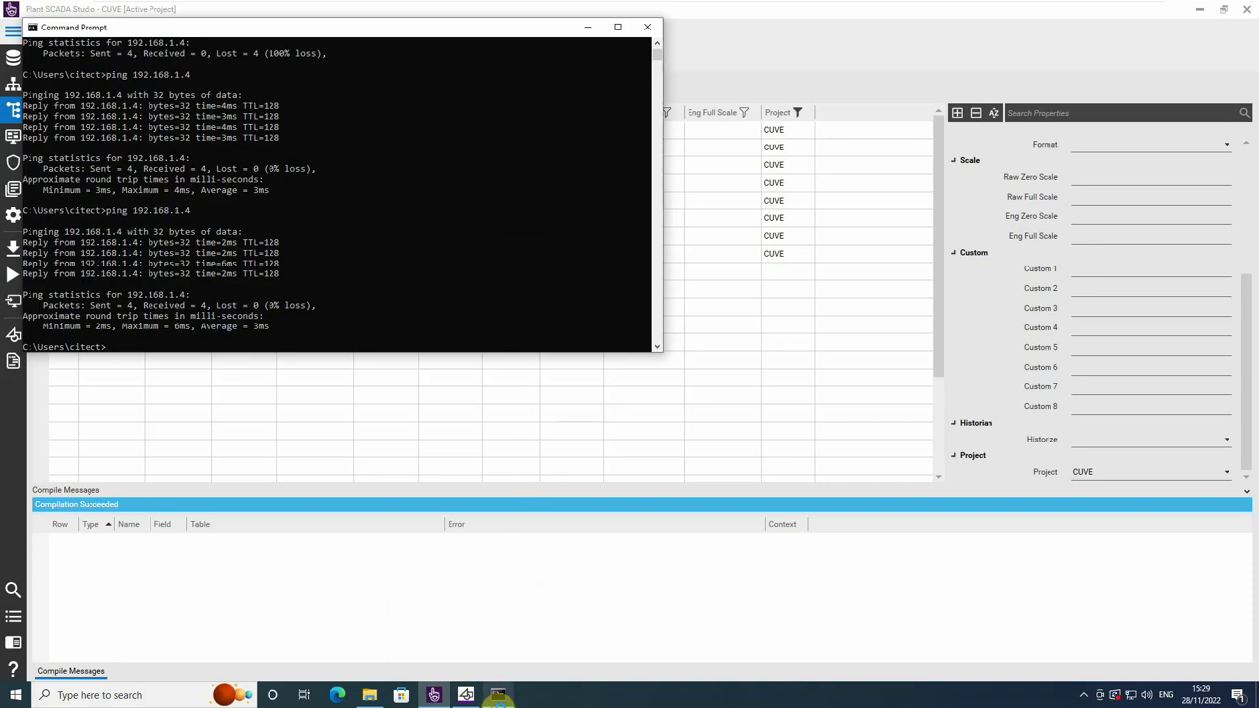
left_click(647, 26)
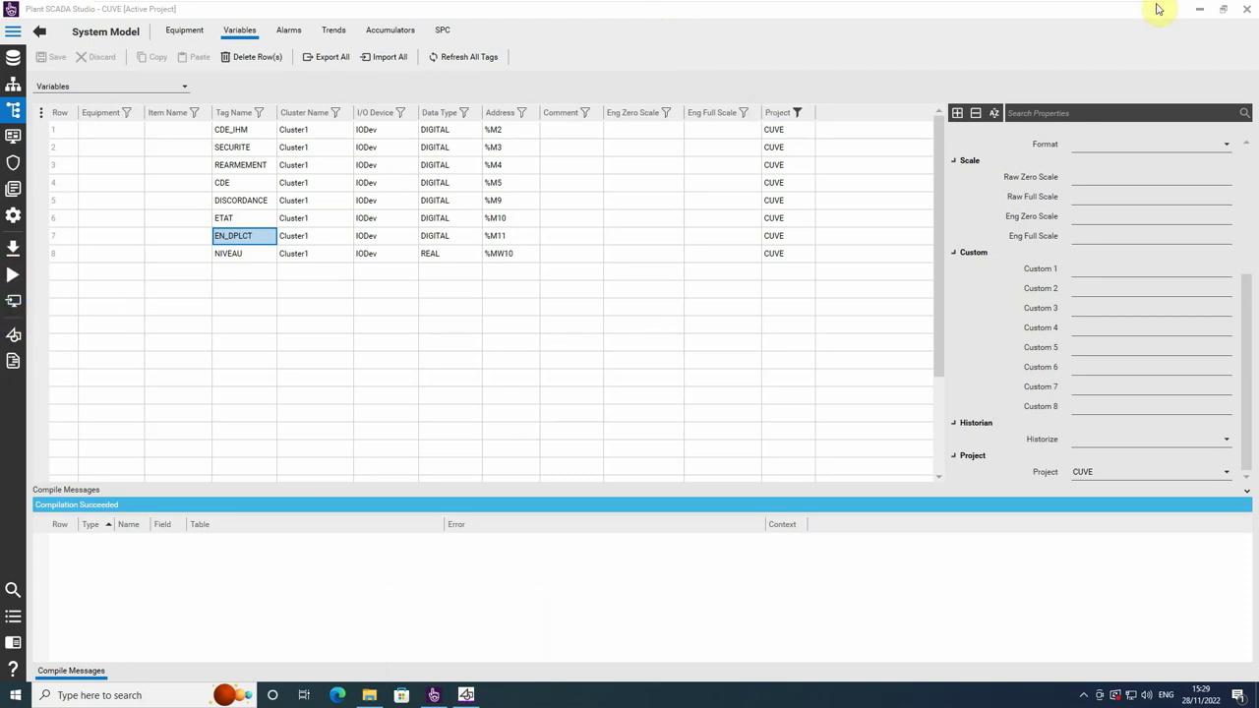
- Bring up the setup prompt for the CUVE project and agree to run the Computer Setup Wizard
left_click(1199, 12)
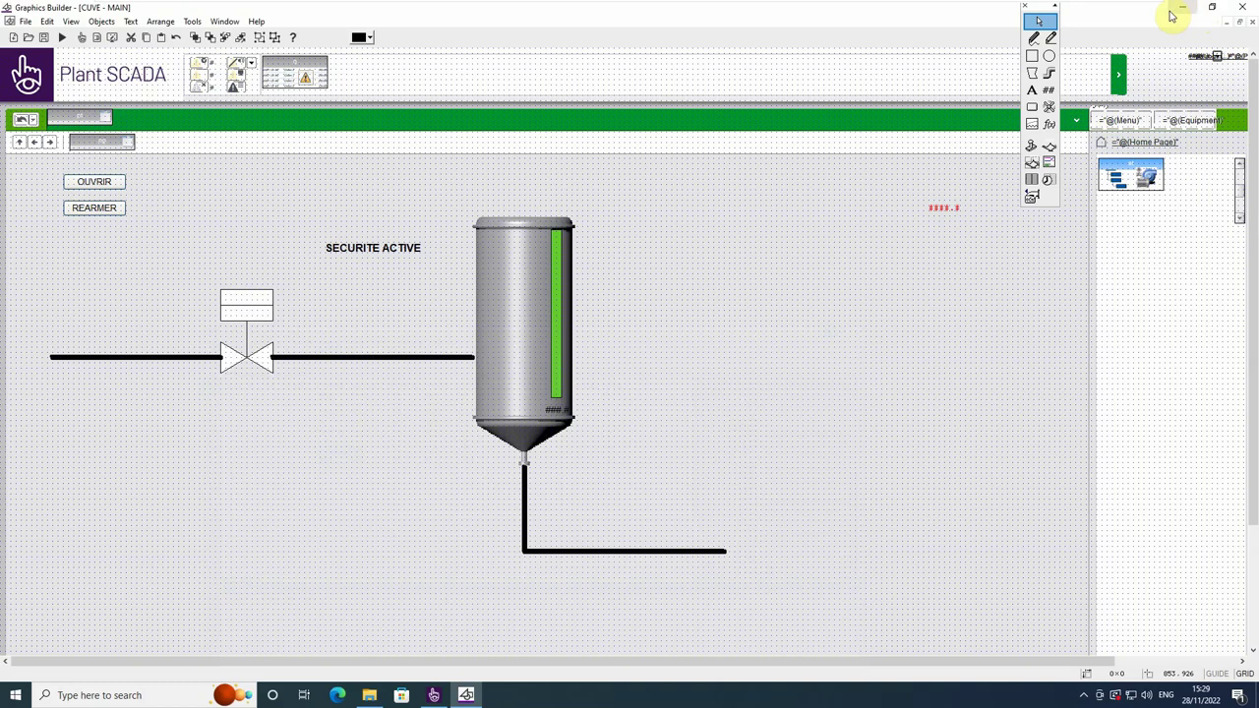
left_click(433, 695)
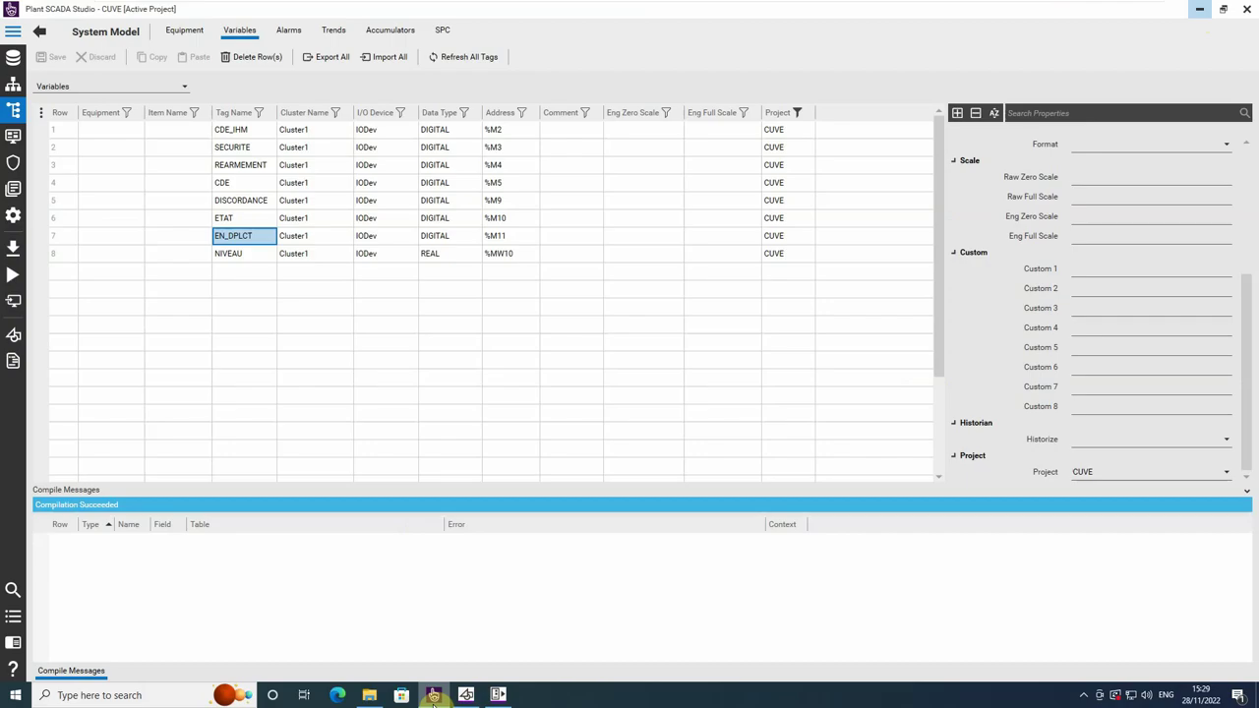
left_click(502, 695)
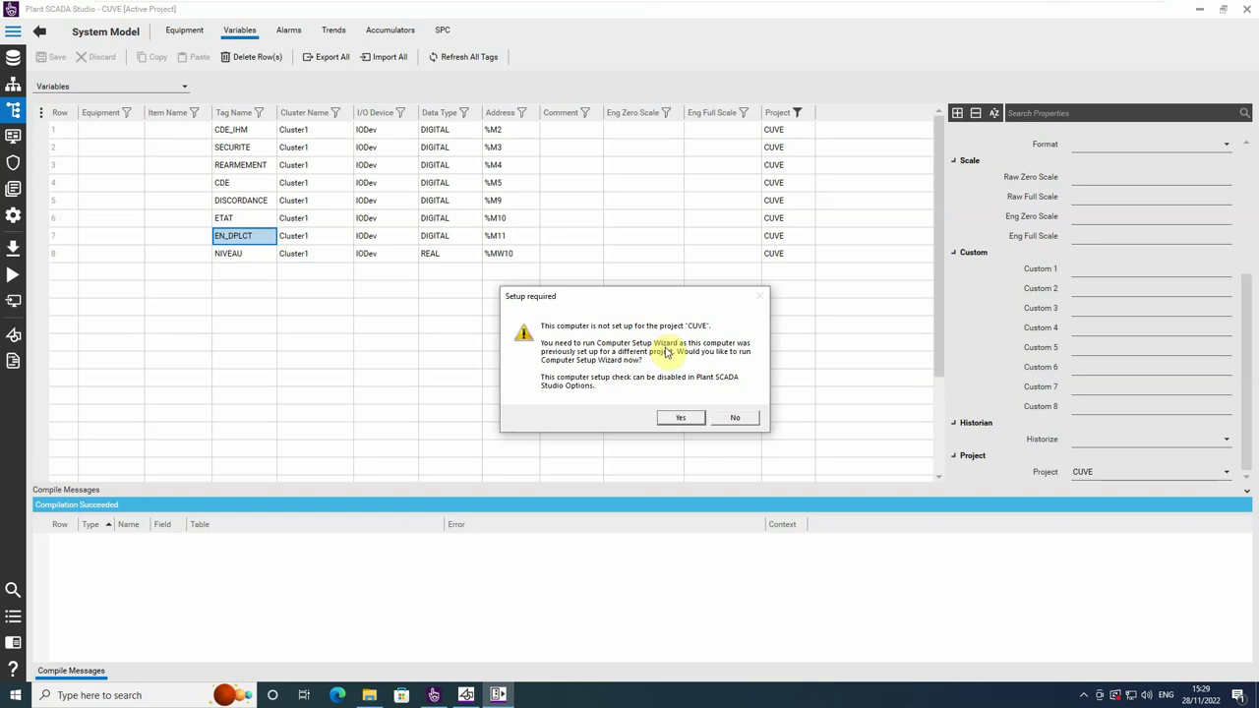
left_click(687, 419)
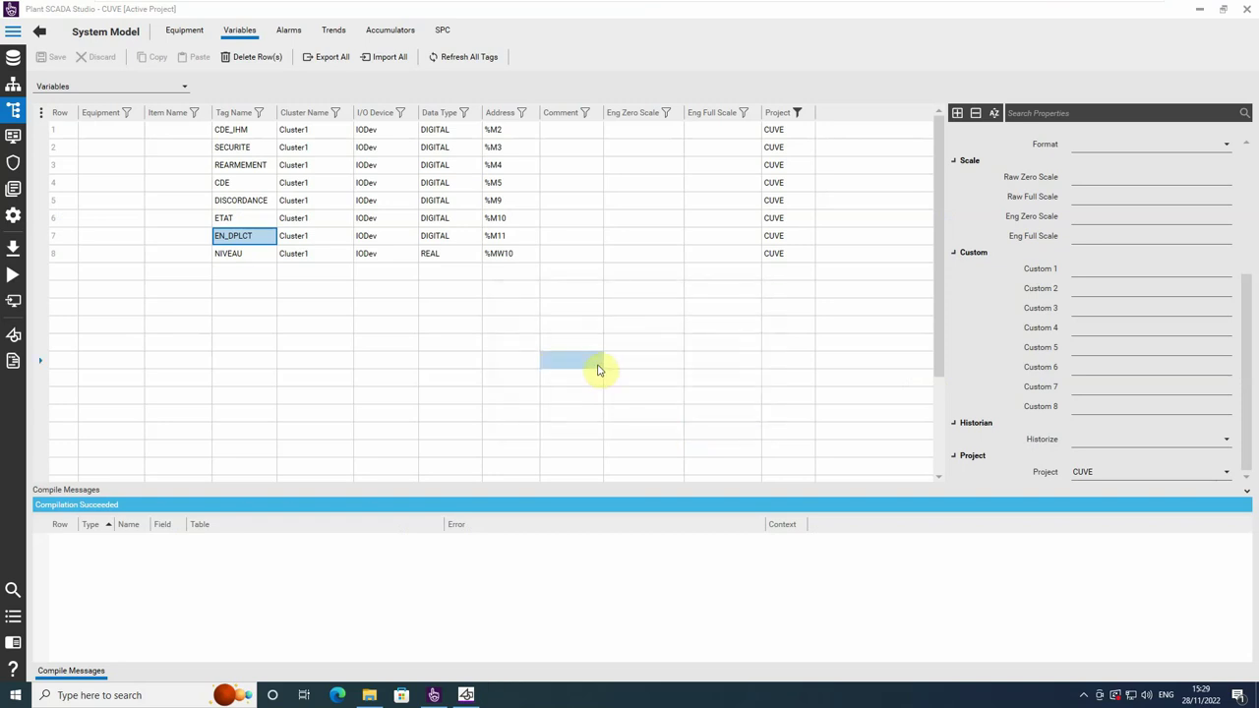